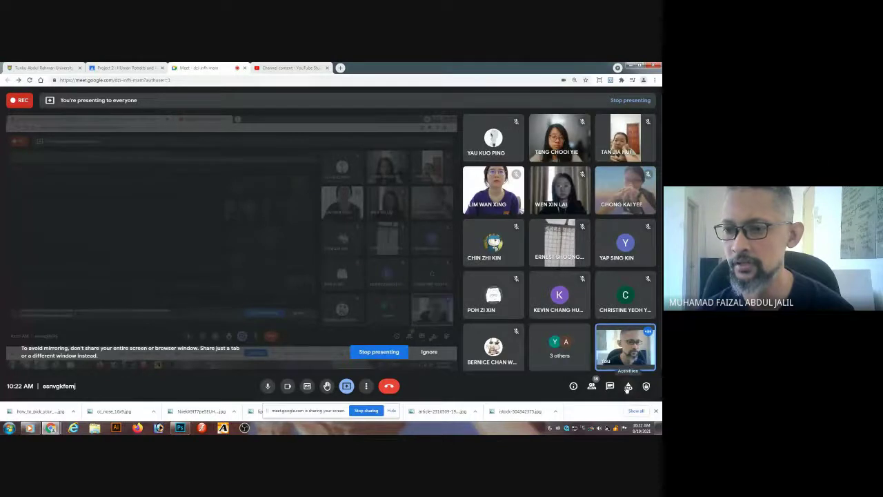
Check the call's messages, review the full participant list for attendance, and close the side panel.
left_click(627, 388)
left_click(628, 388)
left_click(611, 388)
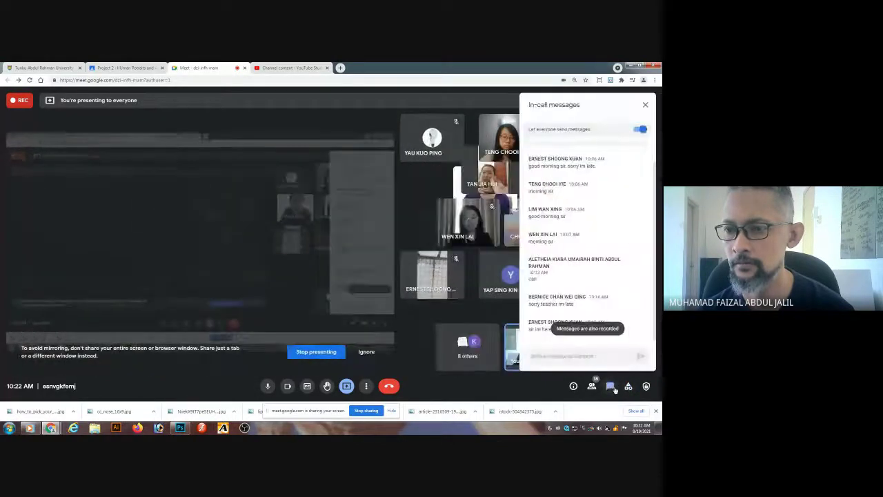
left_click(611, 388)
left_click(594, 388)
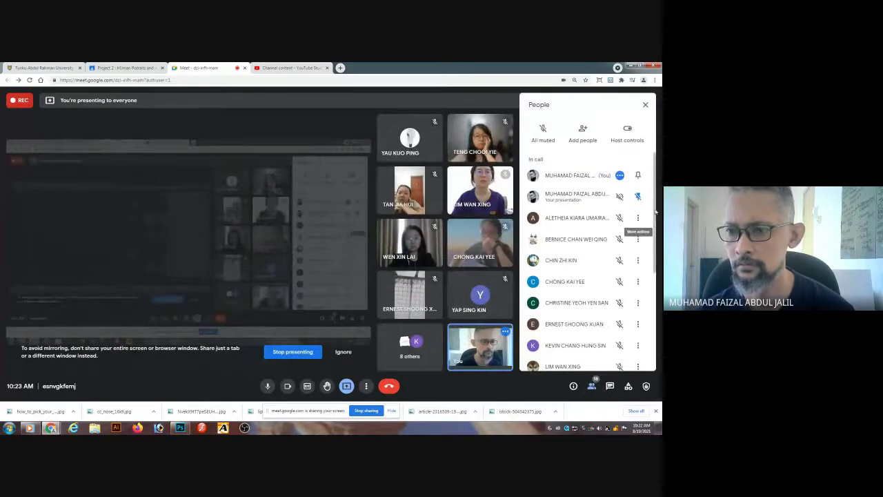
scroll(646, 289, "down", 5)
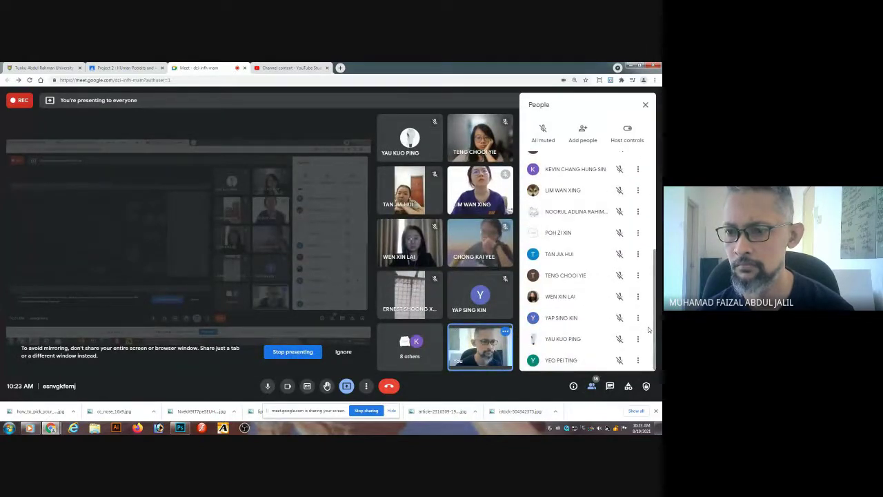
scroll(649, 330, "up", 5)
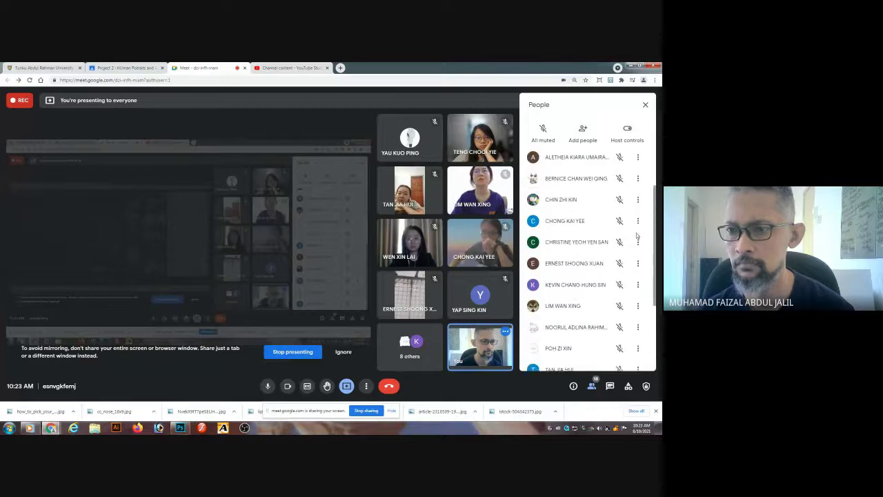
left_click(644, 104)
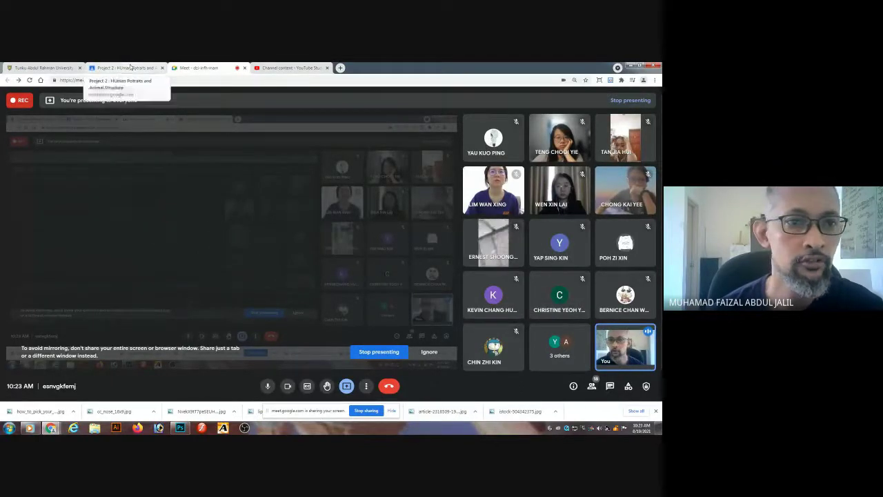
Switch to the university attendance portal, unmark the student in row 22 as present, and return to the Meet call.
left_click(36, 68)
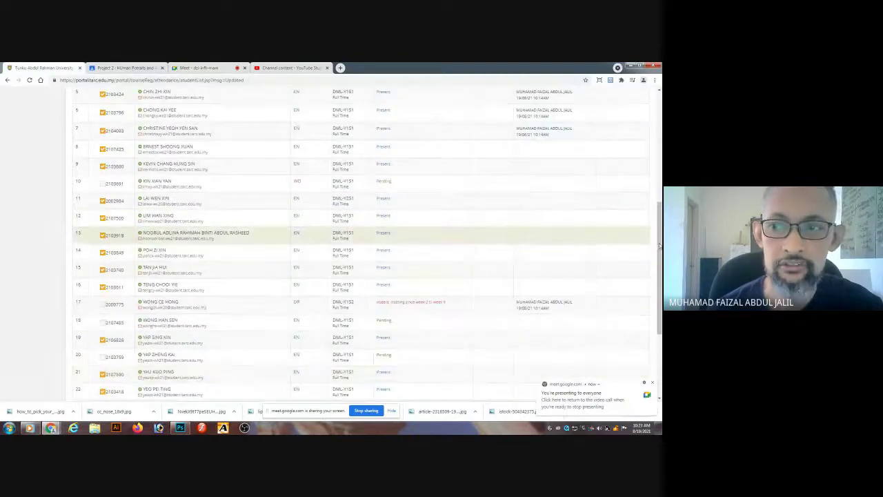
scroll(169, 250, "down", 4)
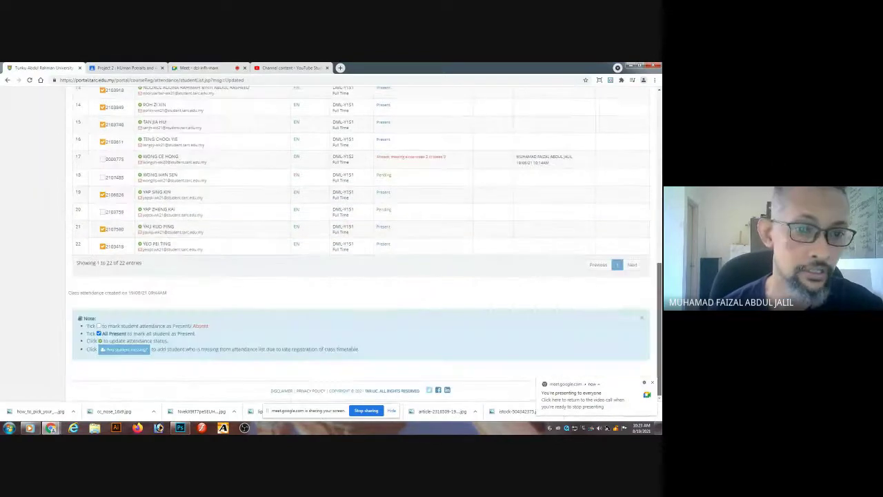
left_click(102, 246)
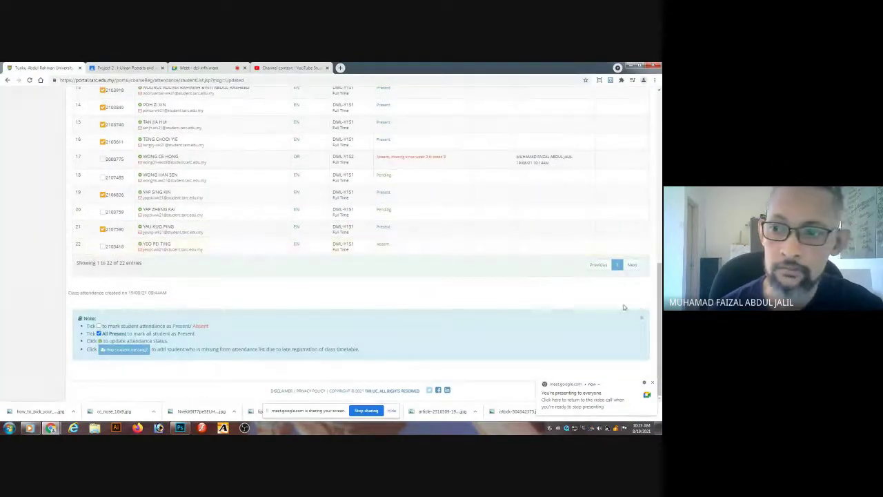
scroll(652, 312, "up", 10)
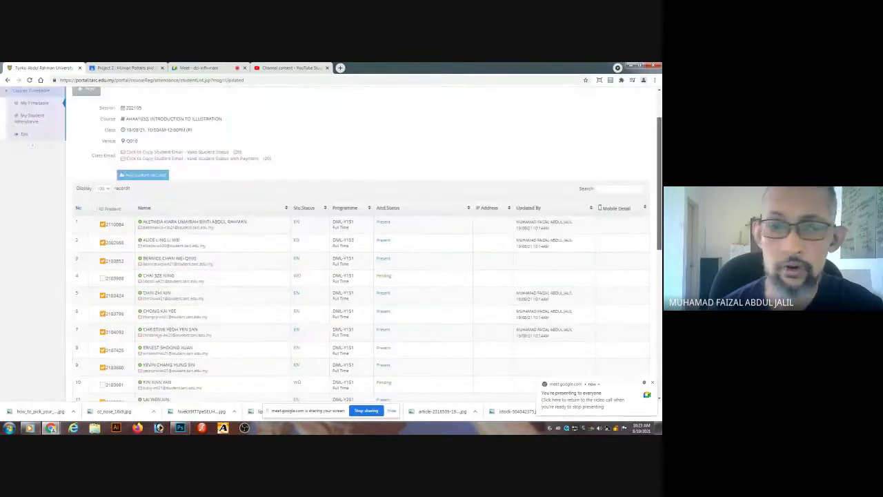
left_click(203, 67)
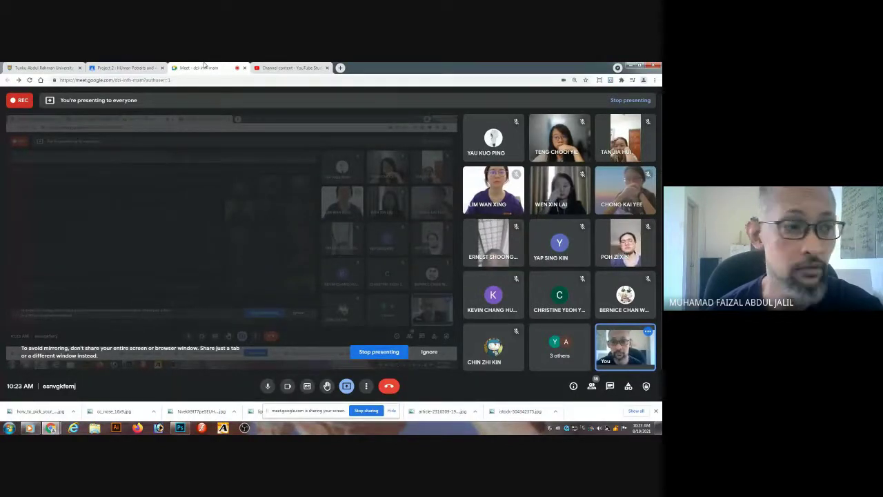
Switch to Google Classroom and view the students still assigned the Week 6 Basic Digital Horse Drawing Exercise.
left_click(124, 68)
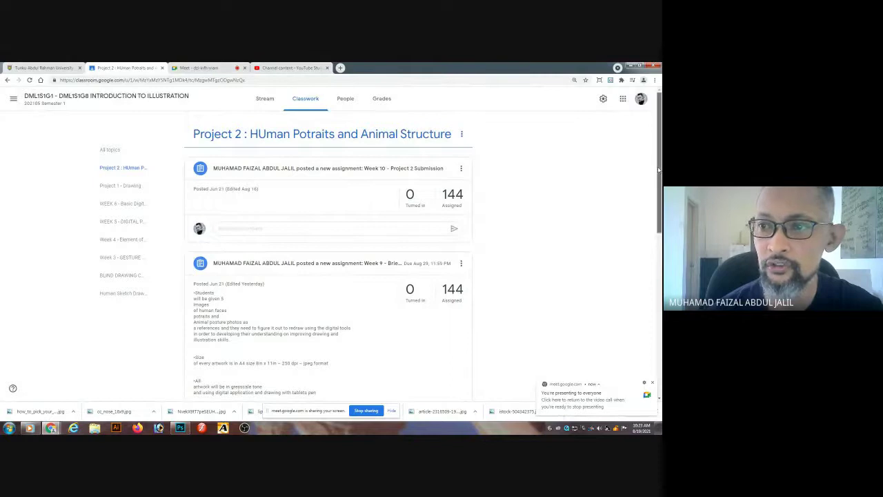
mouse_move(656, 177)
left_mouse_down()
mouse_move(653, 282)
mouse_move(636, 159)
mouse_move(635, 332)
mouse_move(652, 314)
mouse_move(634, 152)
mouse_move(645, 264)
mouse_move(635, 155)
mouse_move(658, 182)
mouse_move(659, 299)
mouse_move(657, 192)
left_mouse_up()
left_click(305, 98)
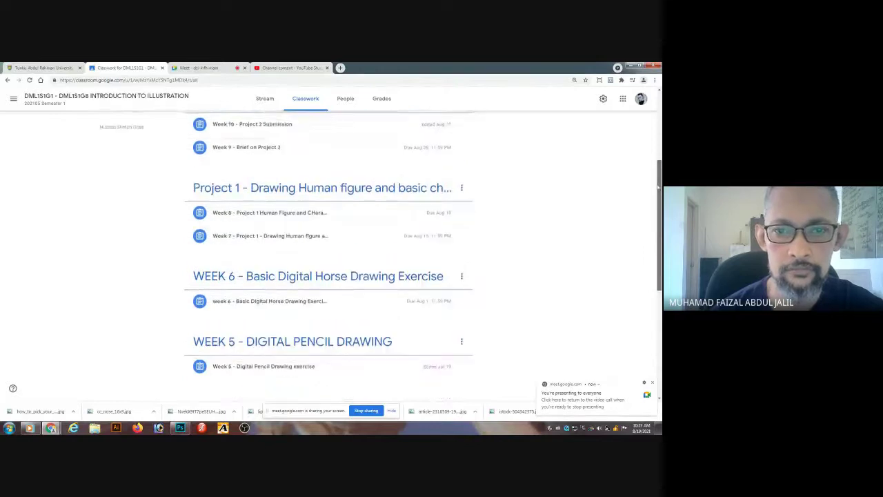
left_click(426, 280)
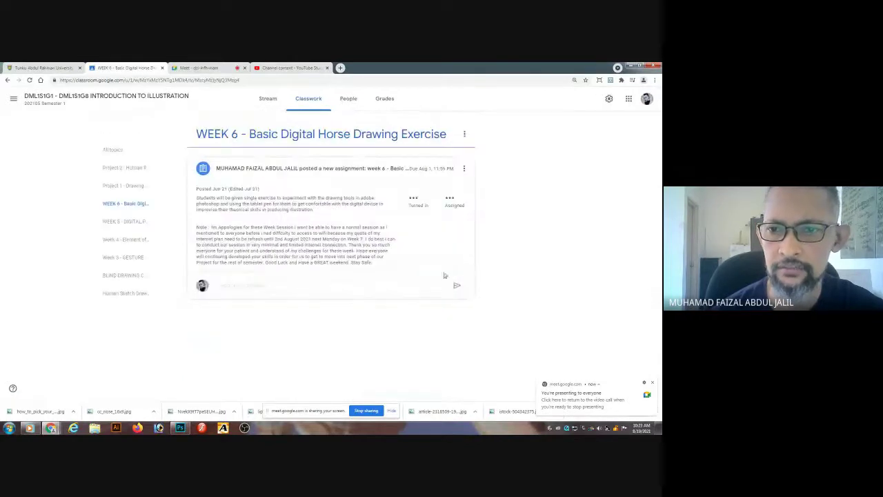
left_click(452, 200)
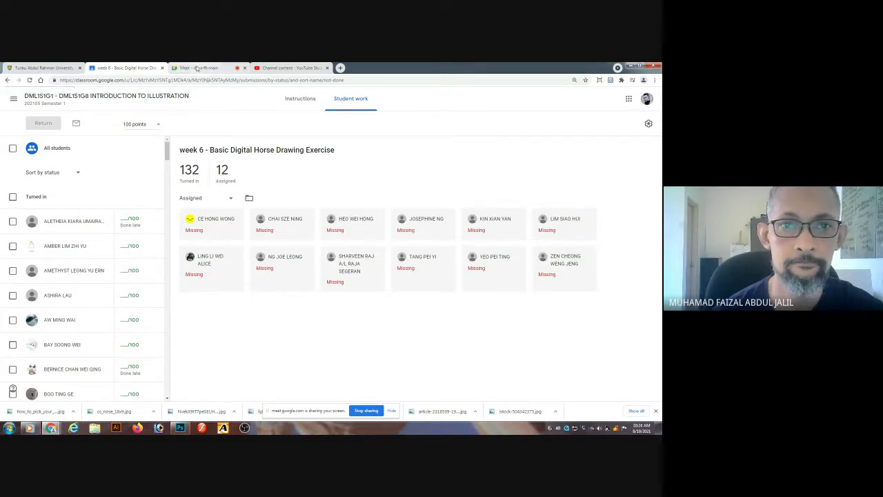
Return to the classwork overview and view the students still assigned the Week 8 Project 1 final submission.
left_click(8, 81)
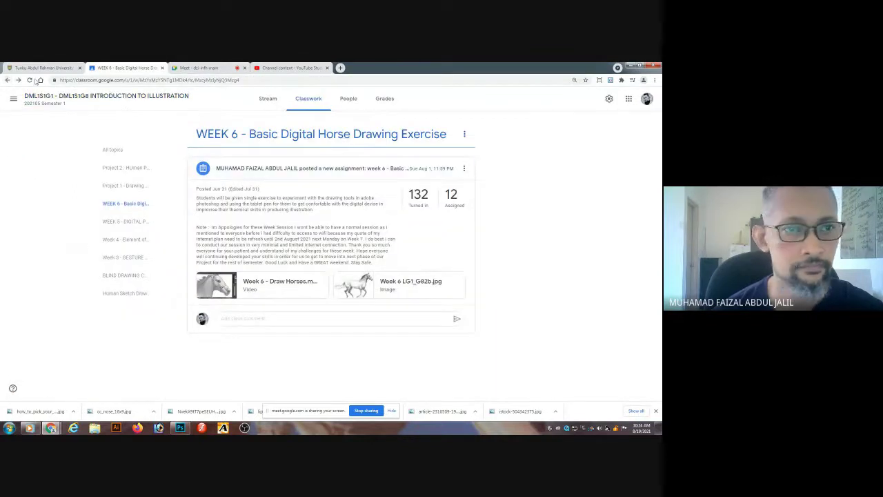
left_click(7, 81)
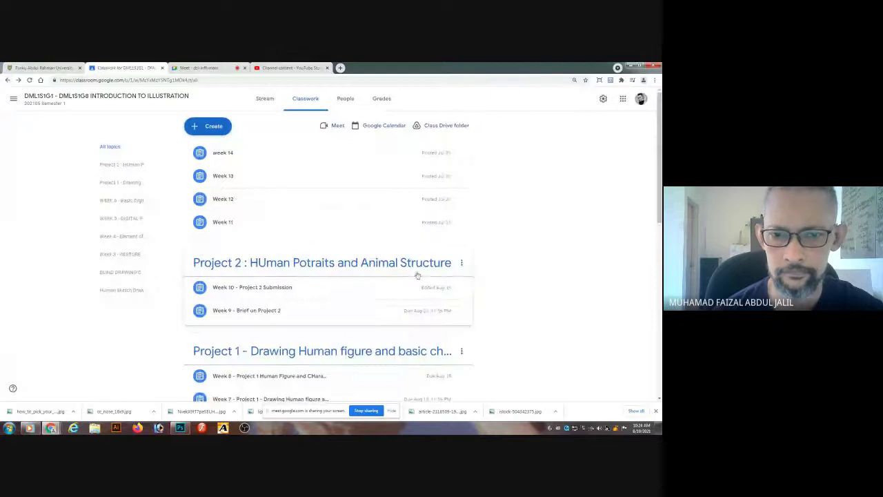
left_click(406, 351)
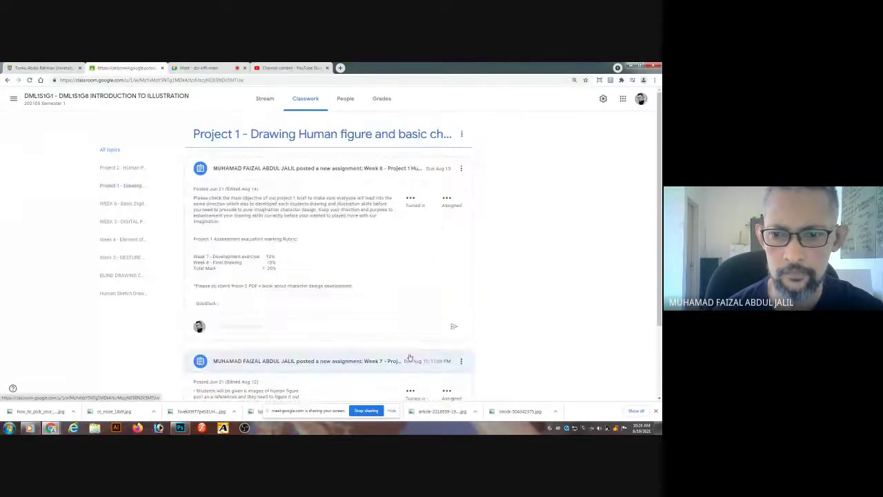
left_click(447, 196)
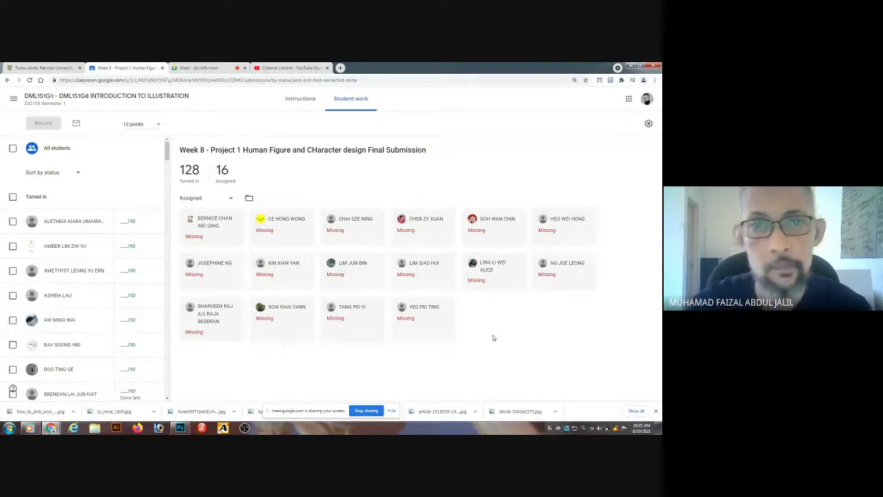
Return to the Meet call and look over the participants' video tiles.
left_click(198, 68)
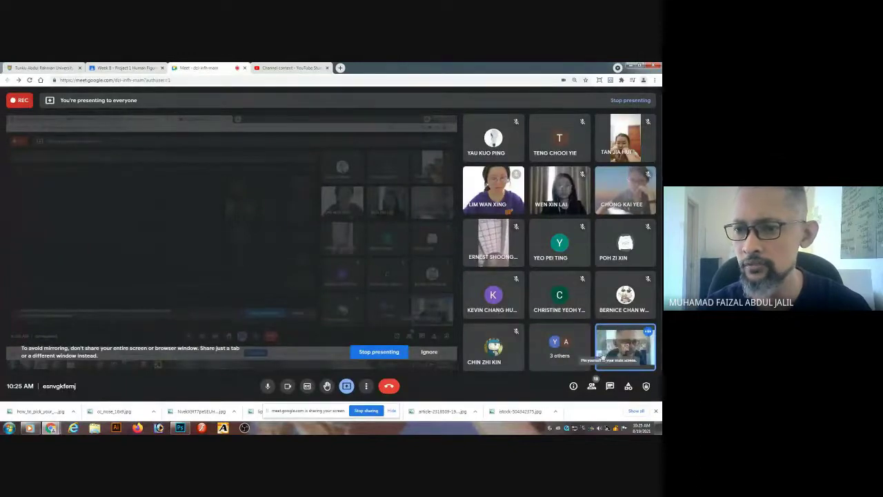
mouse_move(624, 308)
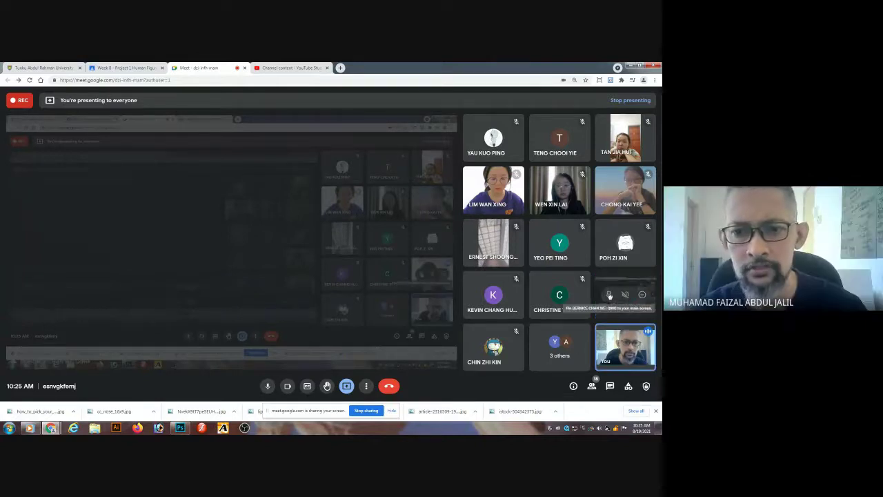
left_click(610, 296)
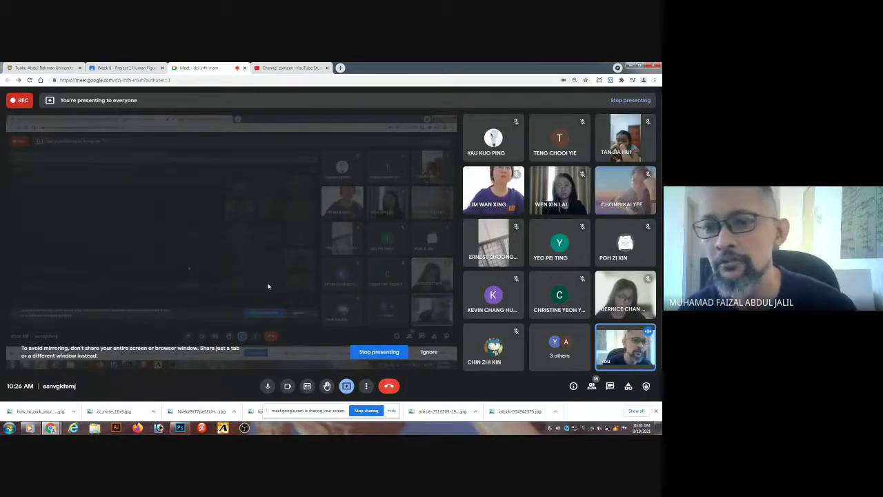
mouse_move(353, 336)
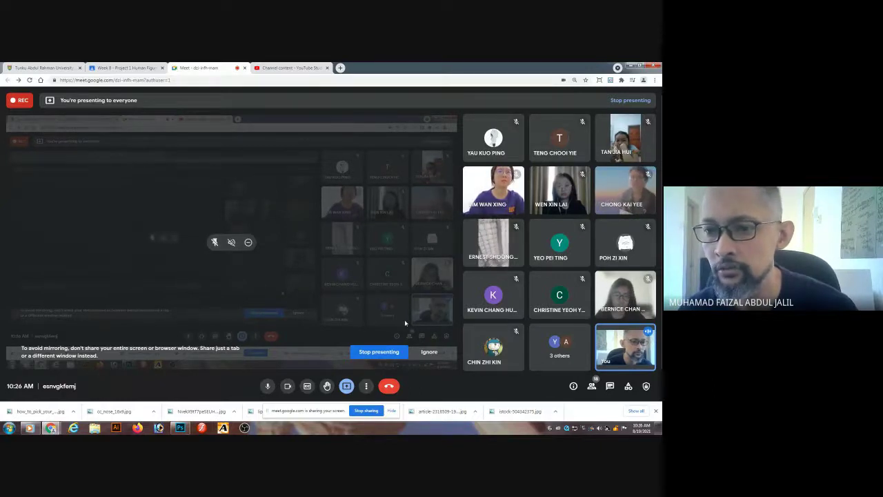
mouse_move(509, 263)
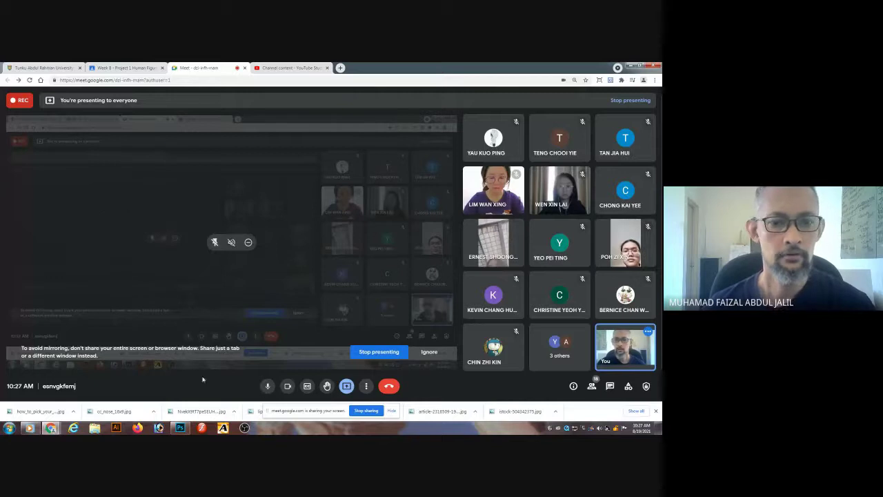
Switch to Photoshop, close download.jpg, and bring up the Week 9G2.psd portrait drawing.
left_click(180, 428)
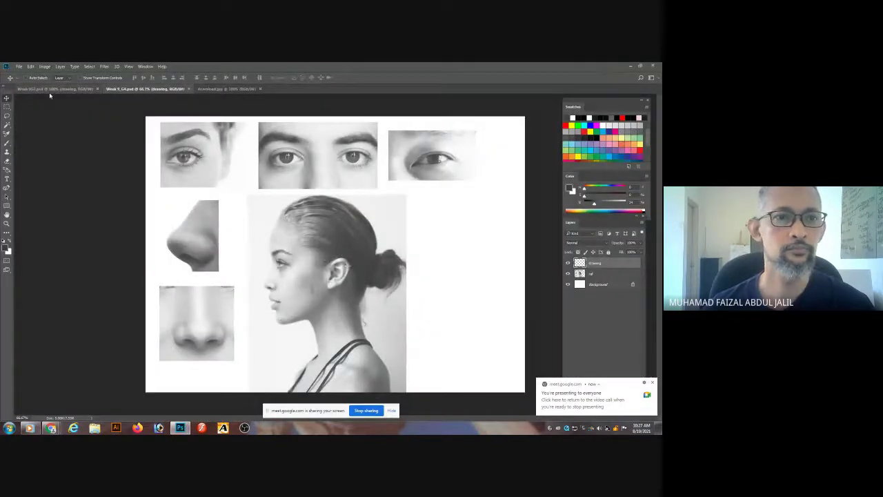
left_click(49, 89)
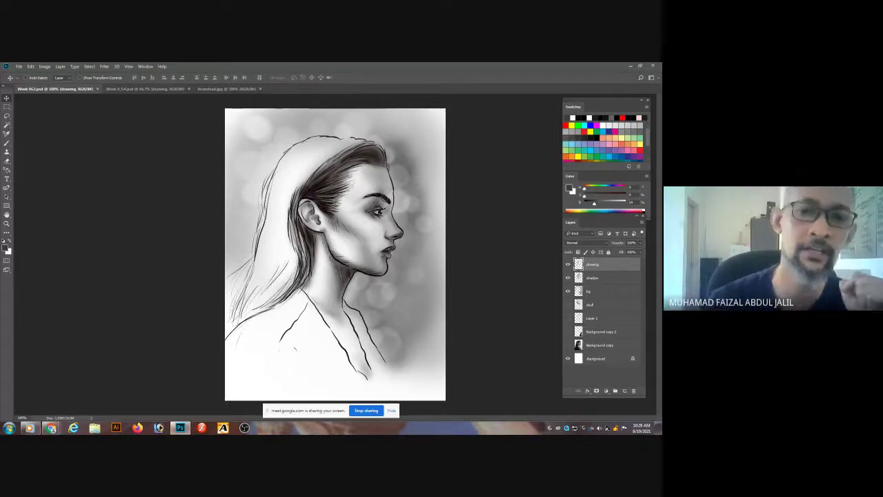
left_click(161, 88)
left_click(225, 89)
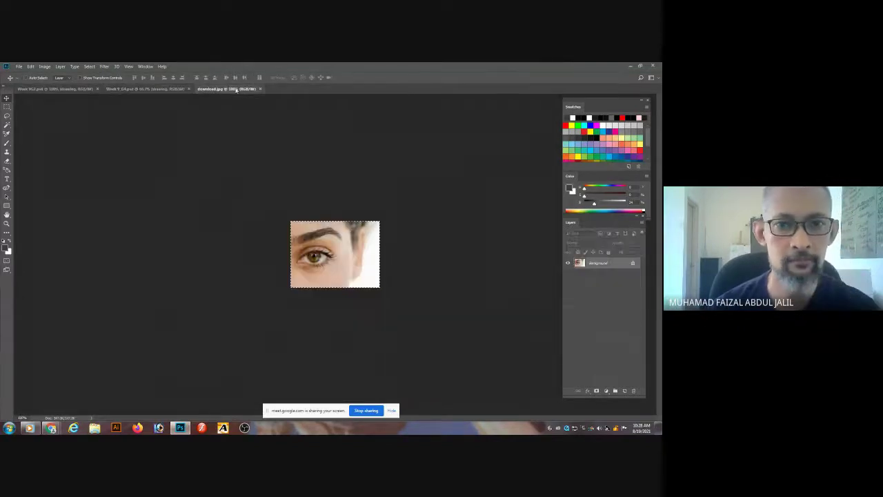
left_click(146, 90)
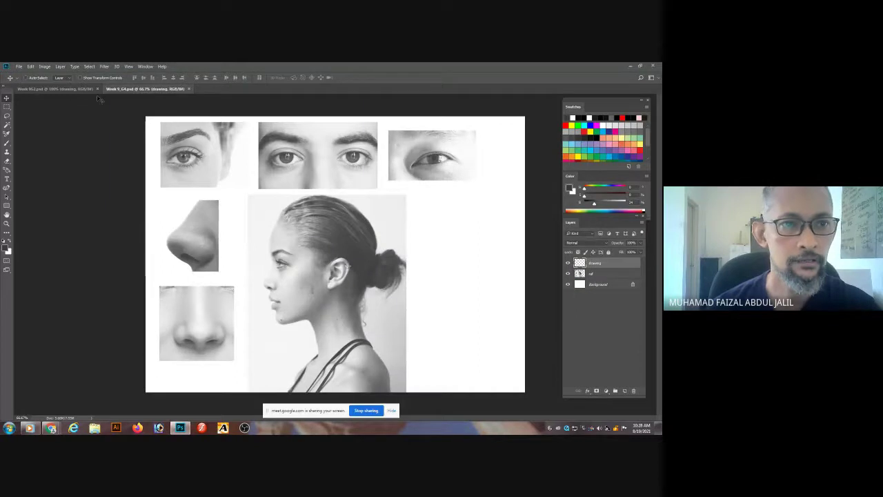
left_click(67, 89)
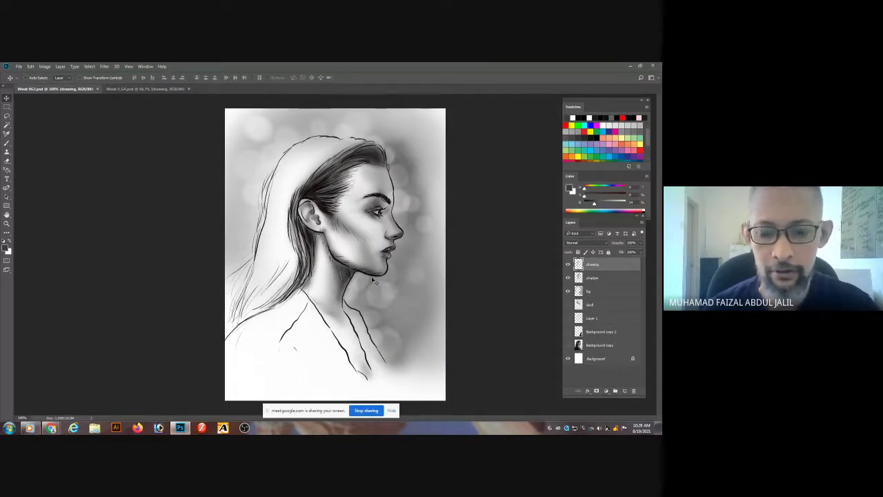
Open Week 9 Demo7.jpg from the Week 9 folder to show the portrait and wolf drawing, and close it.
key("ctrl+o")
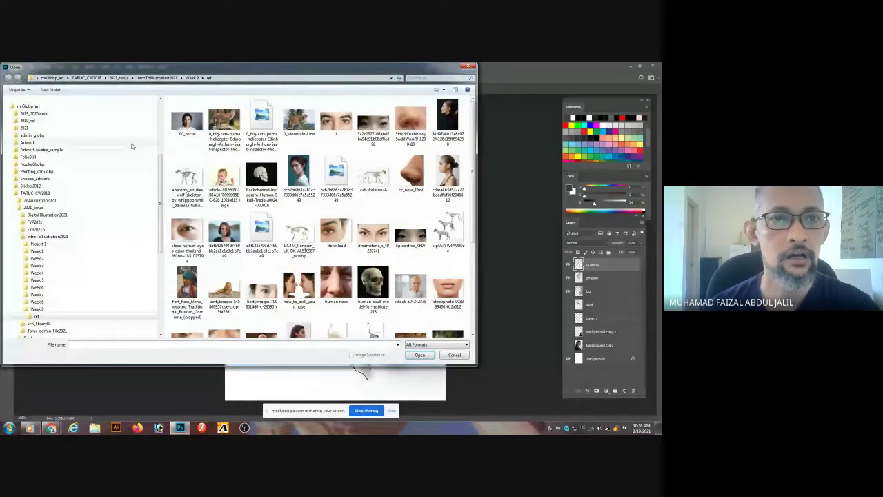
key("alt+Up")
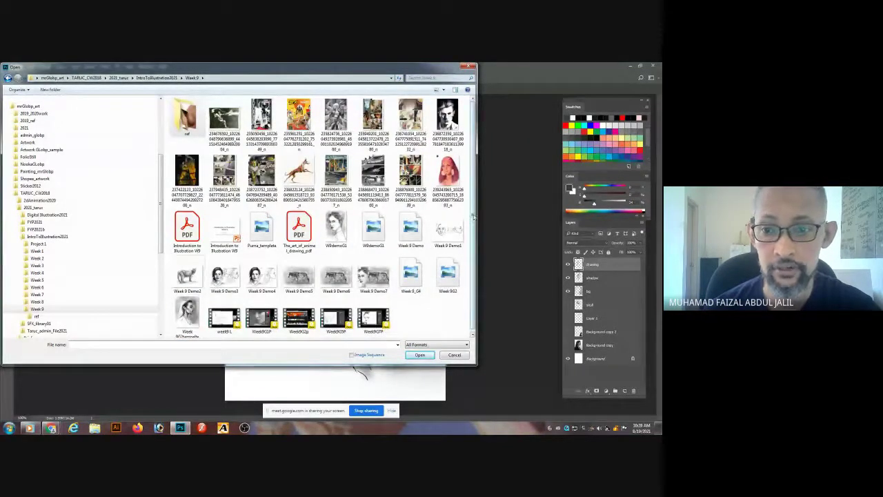
left_click_drag(473, 218, 474, 221)
double_click(373, 273)
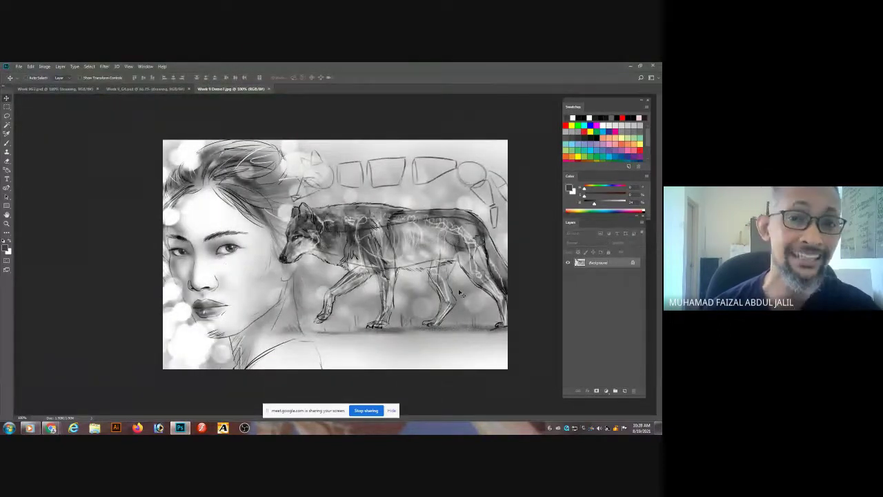
key("ctrl+w")
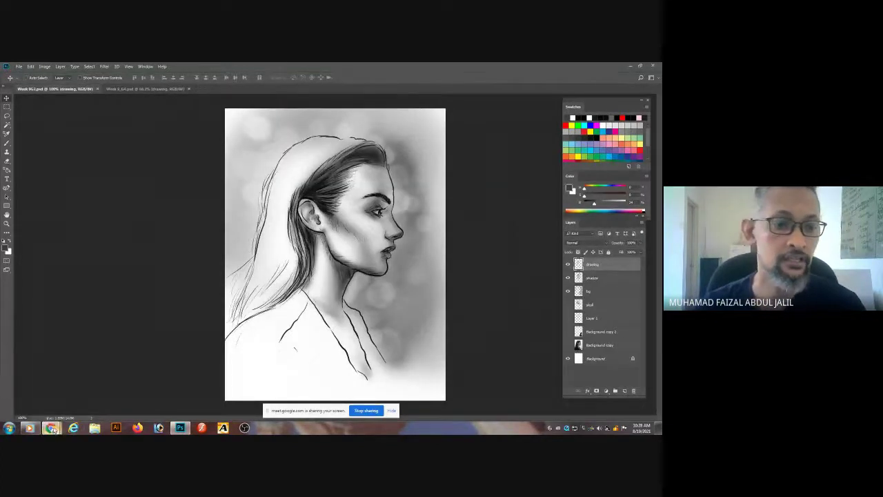
Switch to Chrome, show the uploaded class videos in YouTube Studio, and return to the Meet call.
mouse_move(51, 427)
left_click(55, 396)
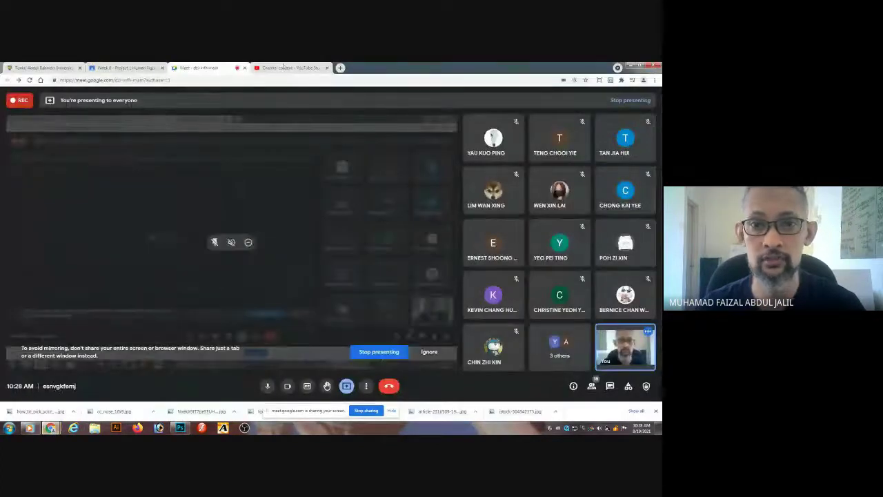
left_click(283, 67)
left_click(404, 290)
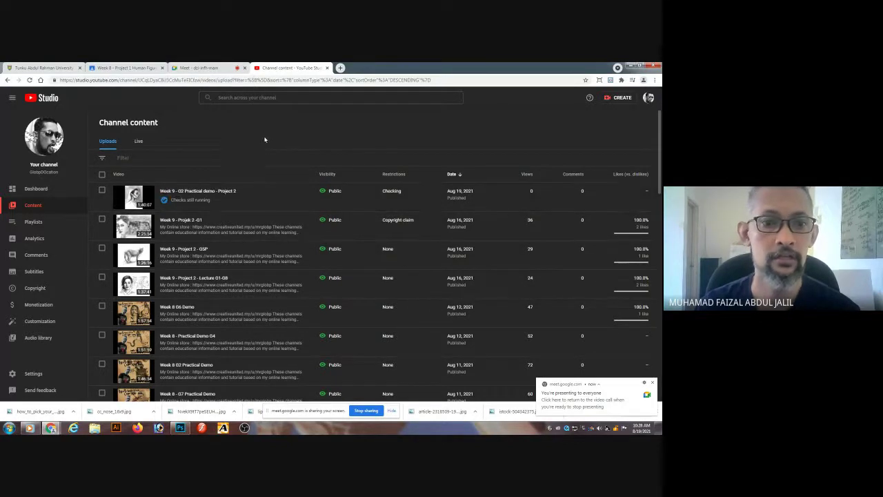
left_click(217, 68)
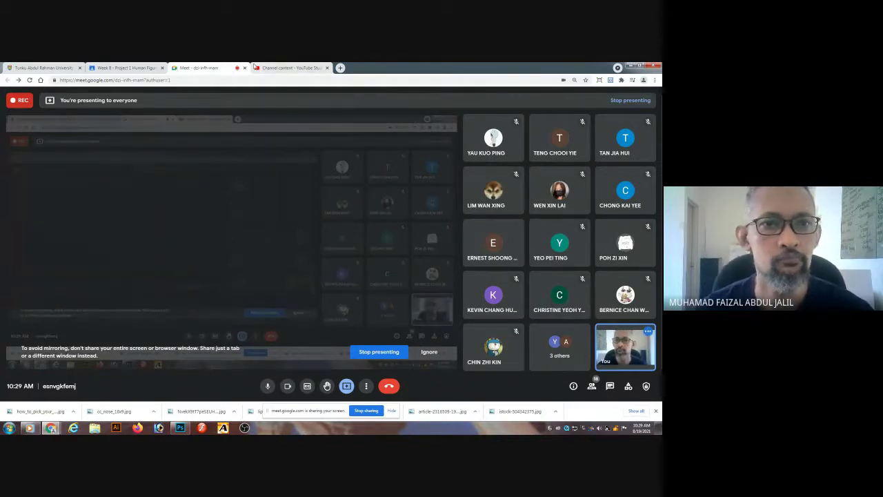
Check the missing Week 8 submissions in Classroom, and pin and unpin one participant's tile in the Meet call.
left_click(128, 68)
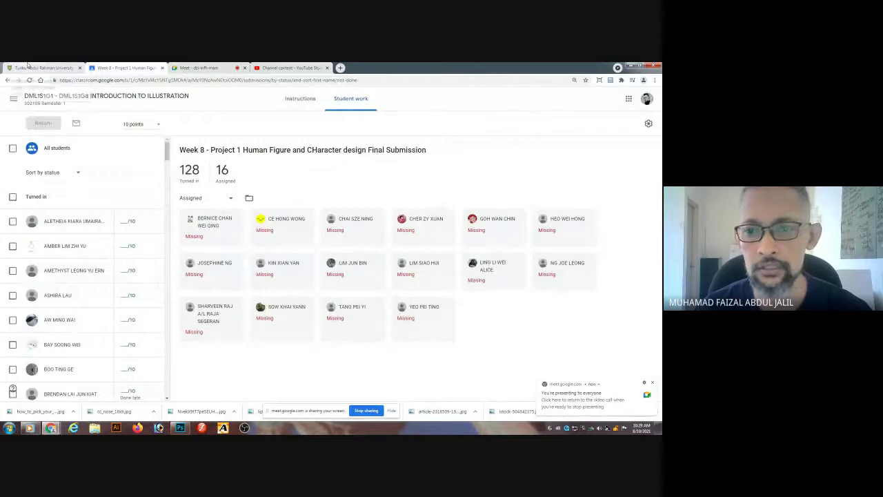
left_click(193, 68)
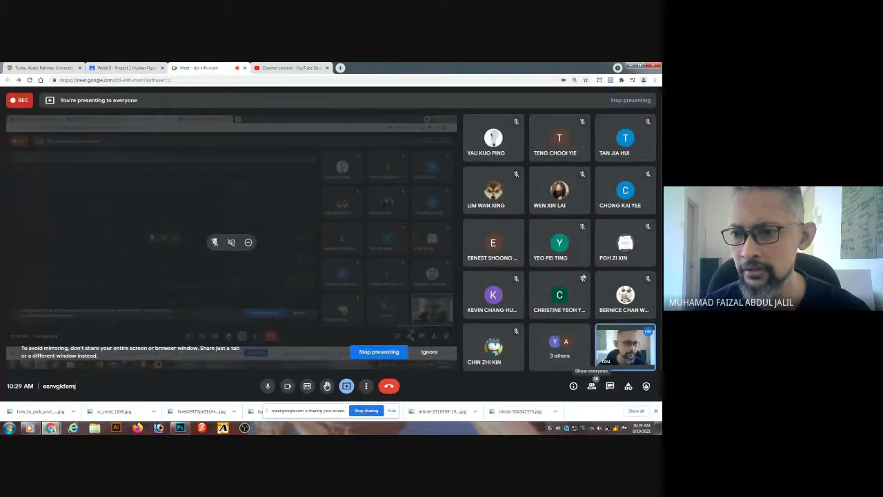
left_click(545, 245)
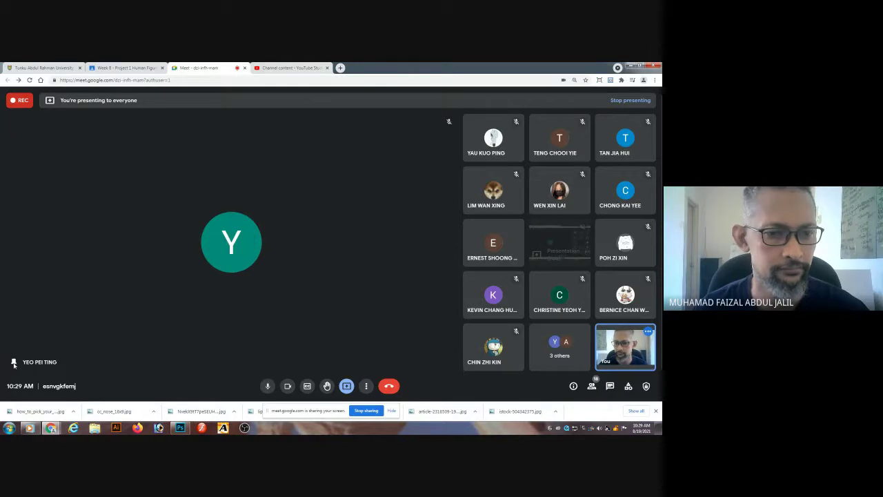
left_click(214, 242)
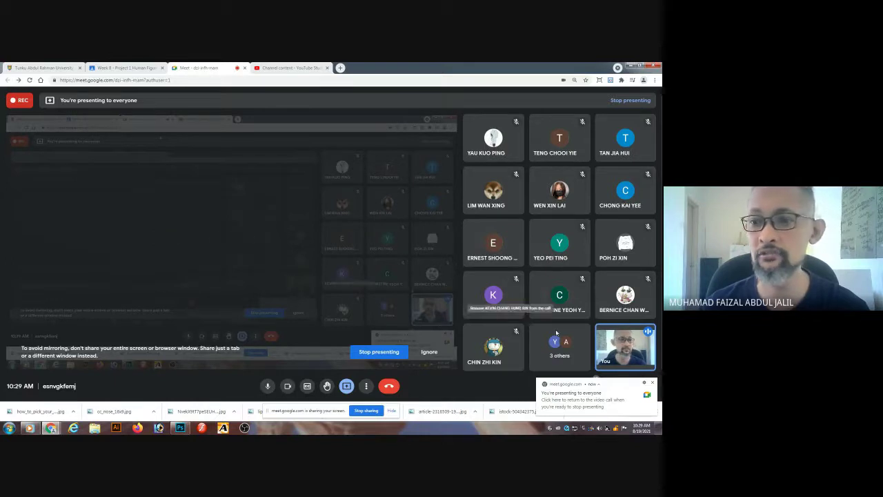
Review the missing Week 8 submissions again and read the in-call messages in Meet, closing the chat.
left_click(124, 68)
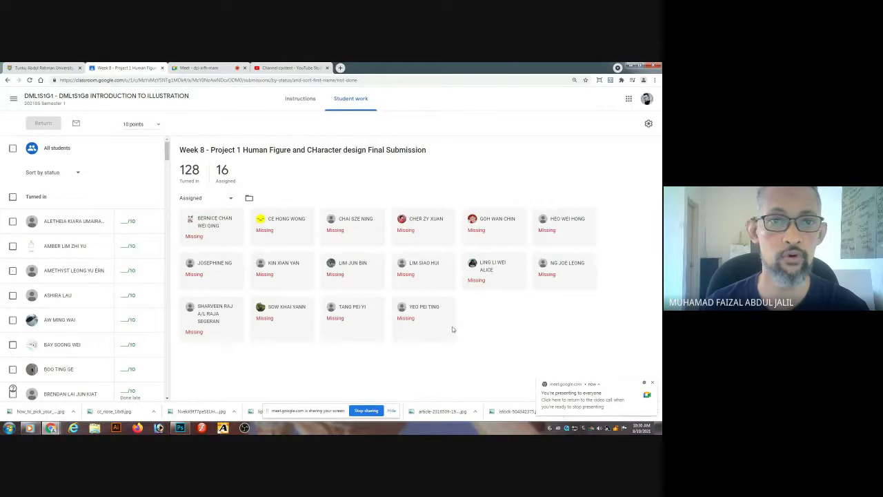
left_click(211, 68)
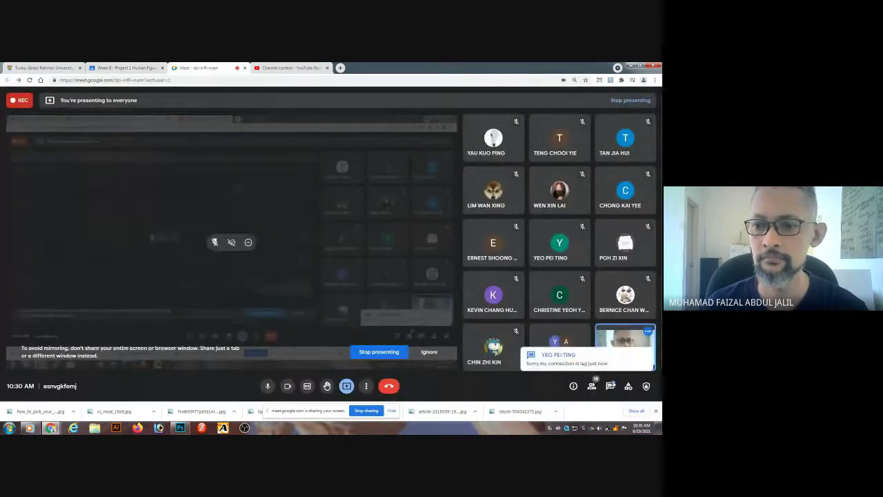
left_click(612, 388)
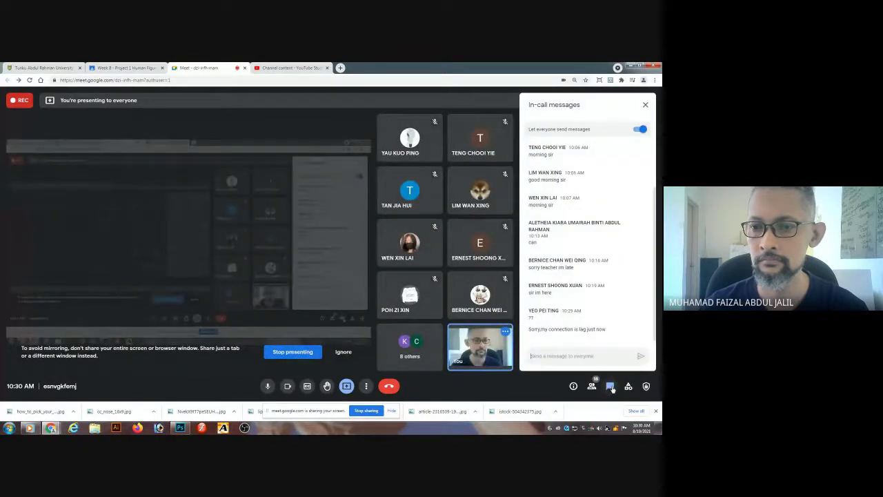
left_click(611, 387)
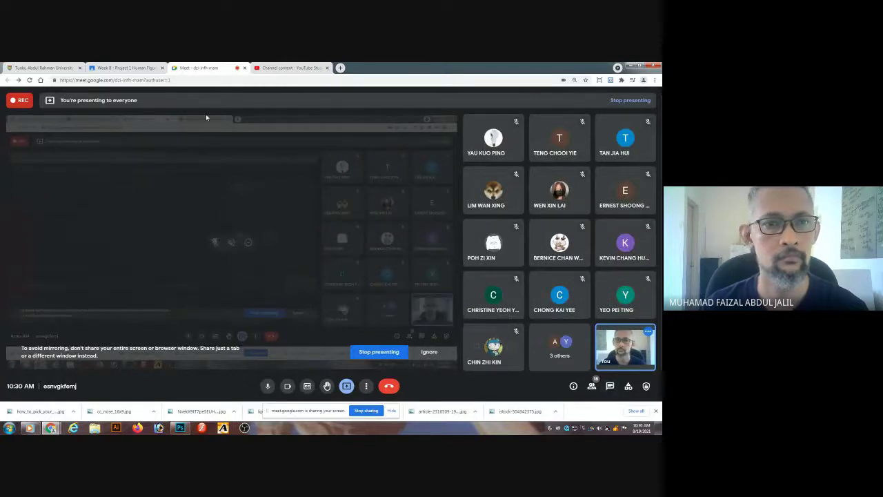
Go back to the Project 1 classwork topic and open the assigned students list of the Week 7 assignment.
left_click(125, 68)
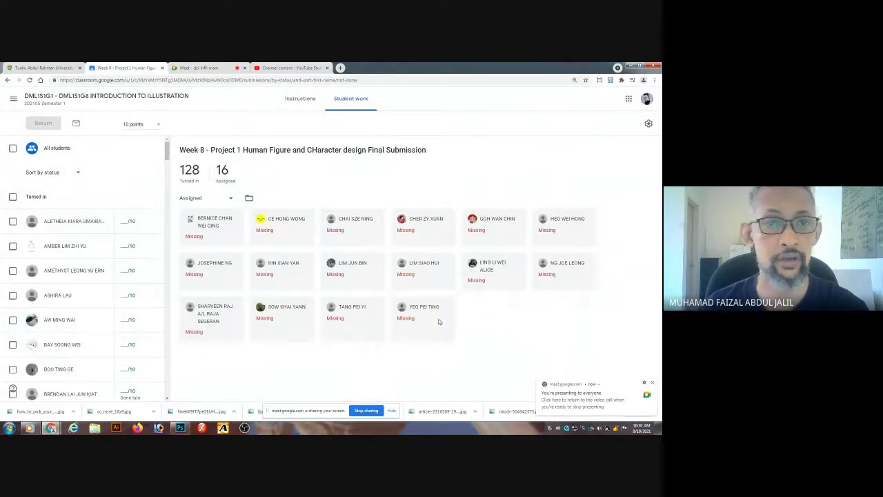
left_click(7, 80)
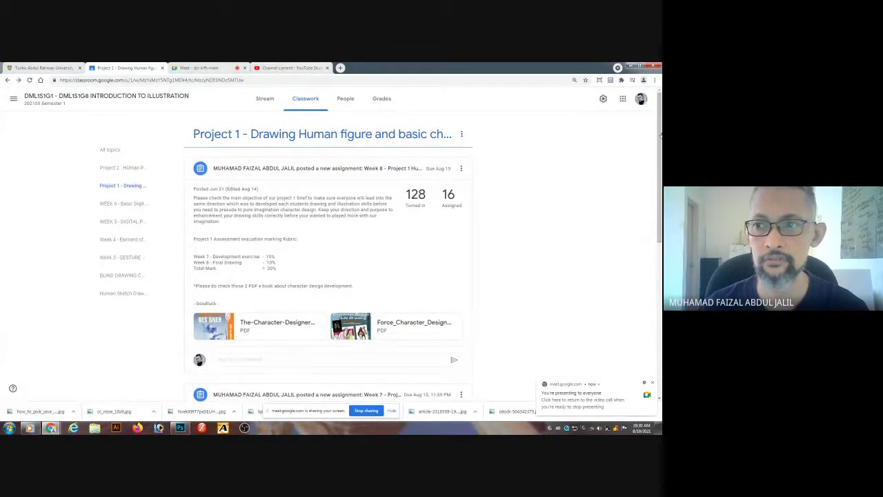
scroll(660, 136, "down", 5)
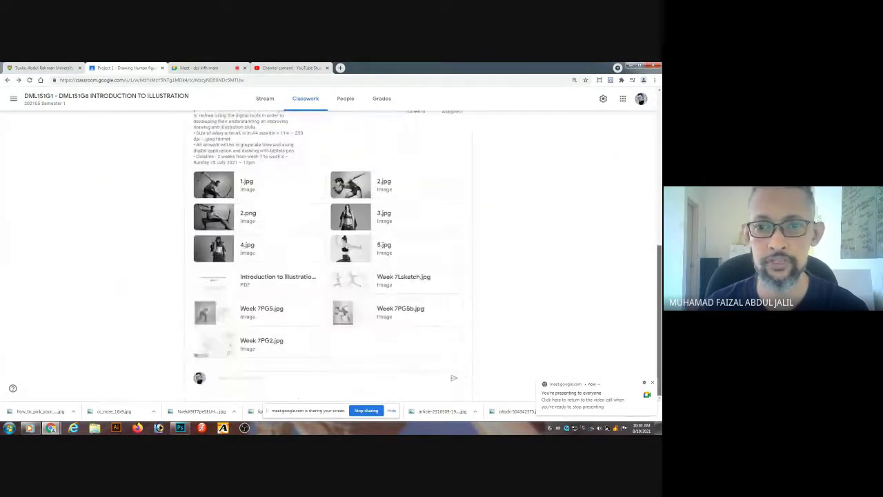
scroll(331, 255, "up", 1)
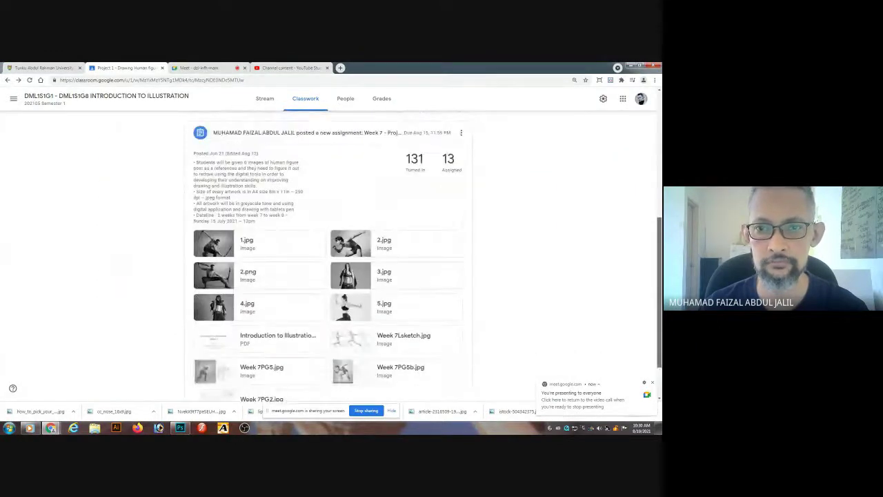
left_click(449, 162)
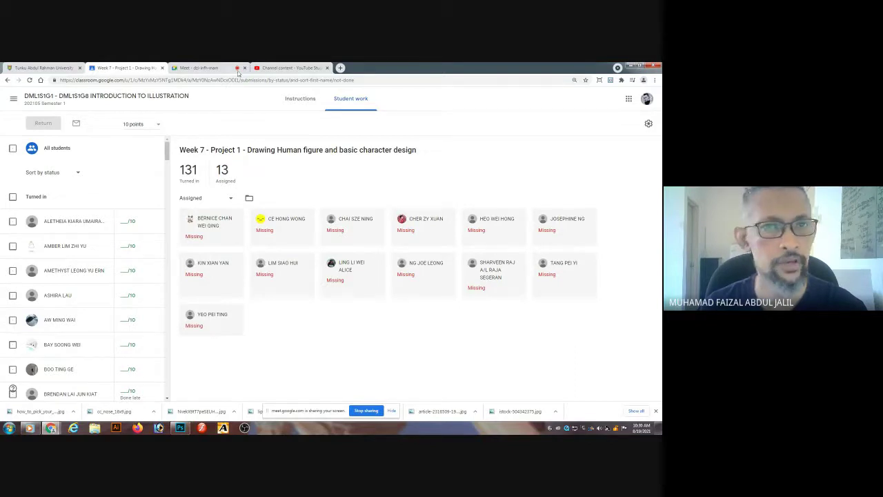
Return to the Meet call, look through the full list of people in the call, and close it.
key("ctrl+Tab")
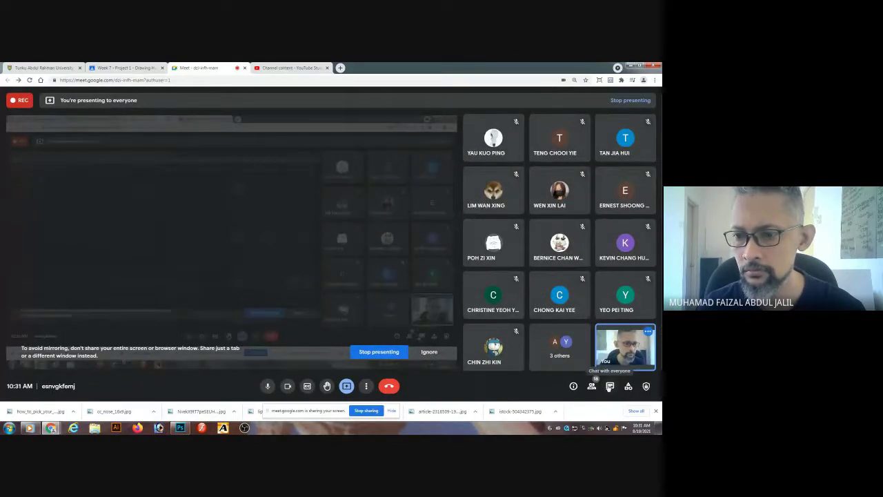
left_click(592, 386)
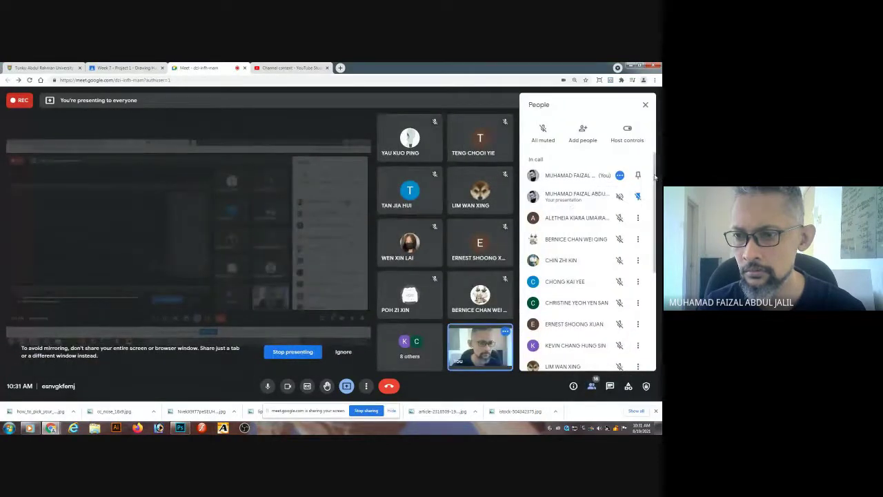
scroll(657, 200, "down", 1)
left_click_drag(657, 200, 660, 297)
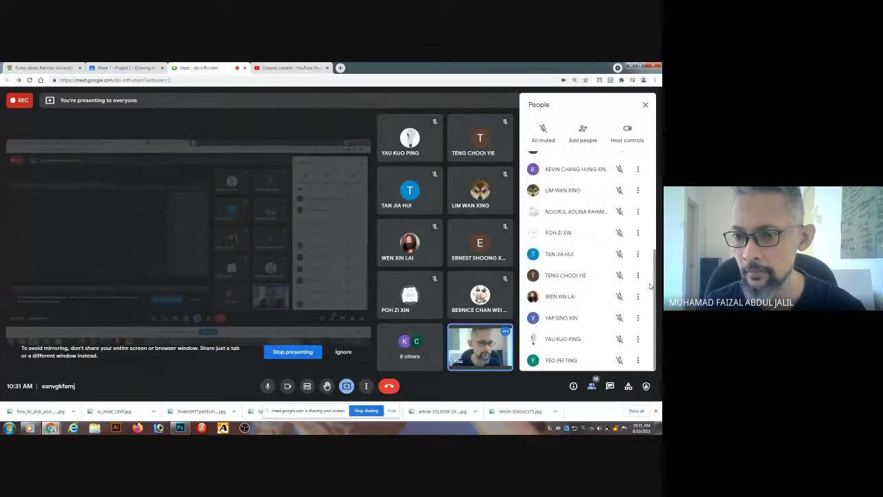
left_click_drag(649, 286, 641, 130)
left_click(646, 105)
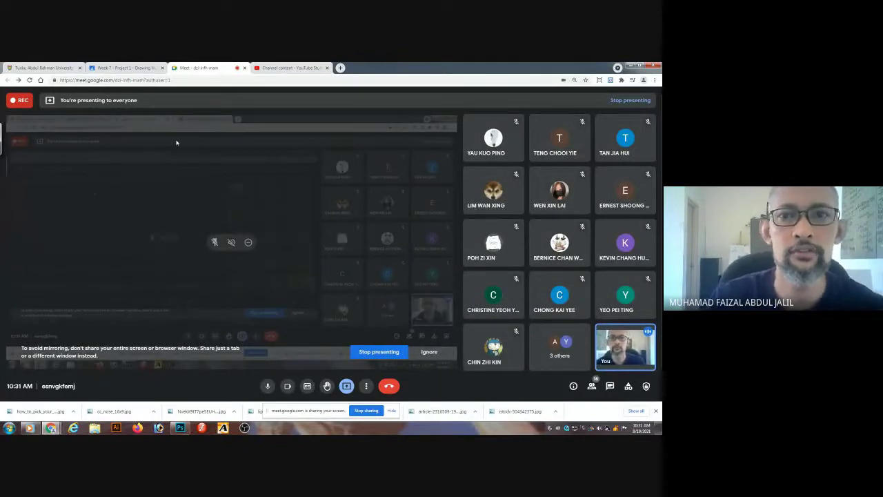
Show the channel's uploaded class videos in YouTube Studio and return to the Meet call.
left_click(289, 68)
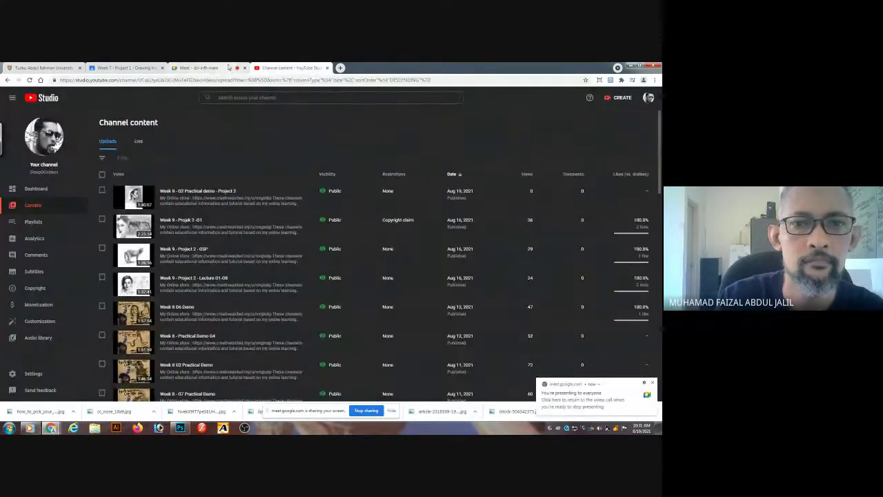
left_click(181, 68)
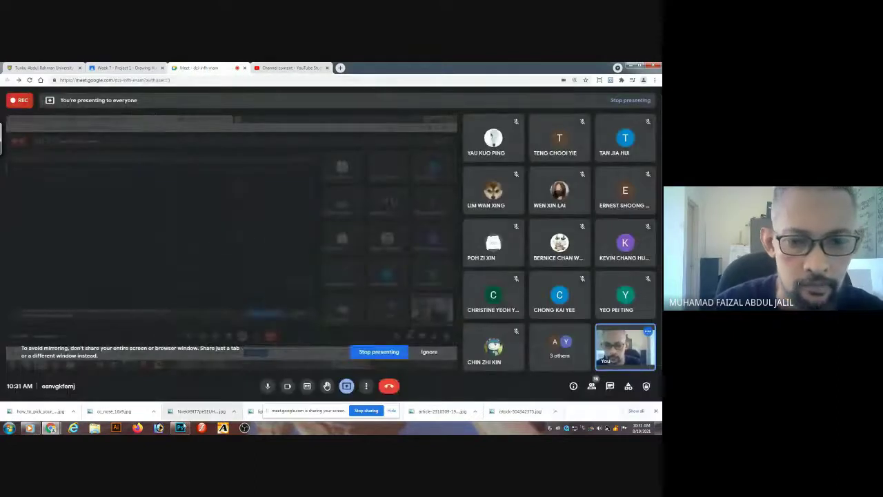
Switch to Photoshop and open Puma_template.psd from the Week 9 folder.
left_click(180, 428)
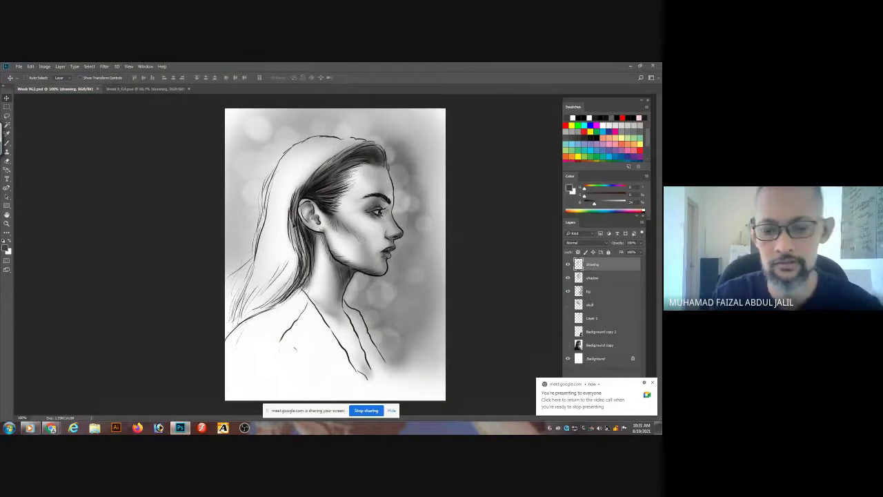
double_click(160, 157)
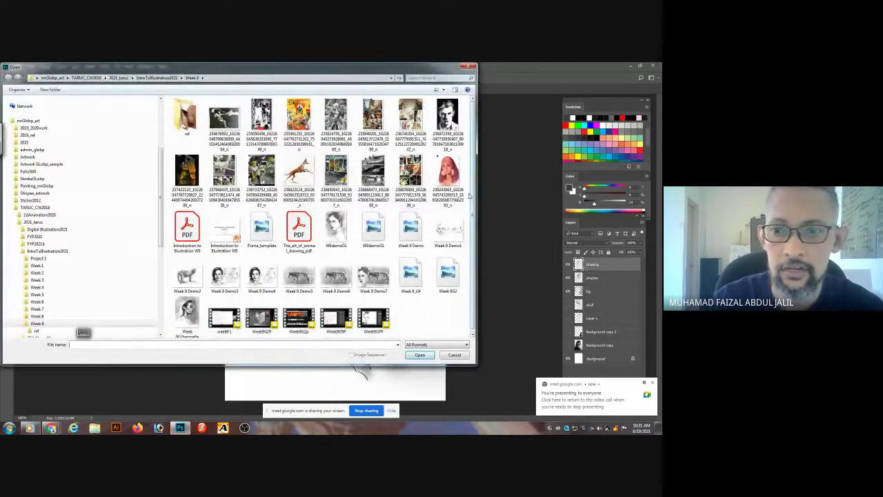
left_click_drag(474, 181, 472, 205)
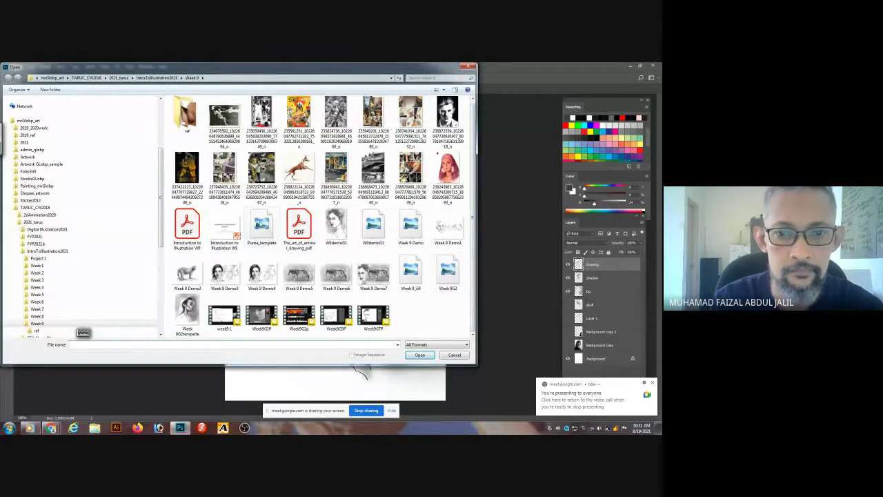
double_click(267, 235)
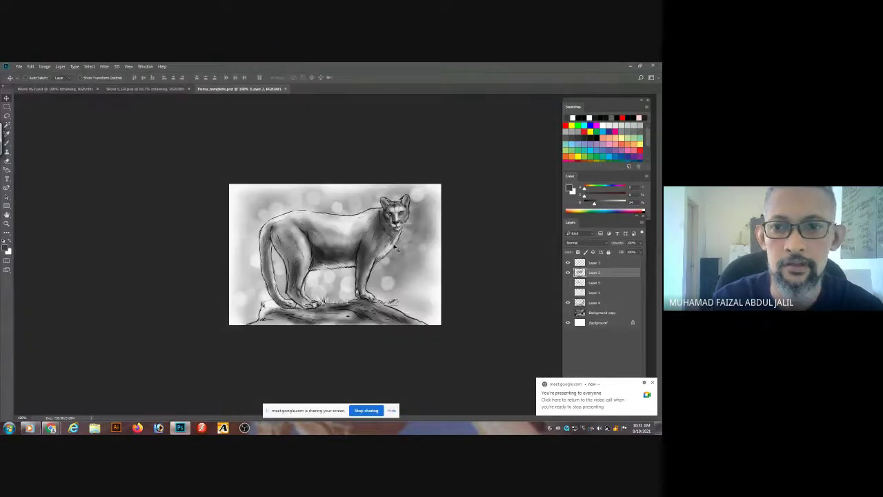
Examine the puma drawing up close, from head and body down to the paws and rock, and return to the full view.
scroll(396, 247, "up", 3)
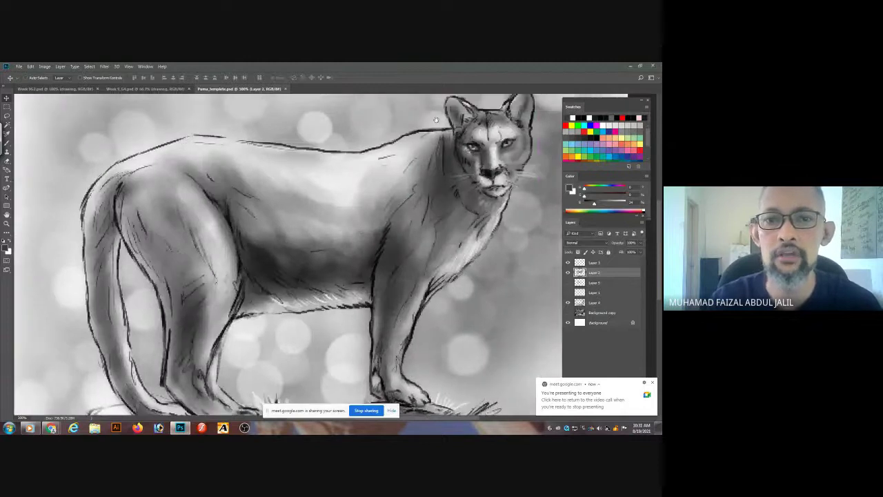
scroll(435, 121, "down", 3)
scroll(461, 306, "up", 3)
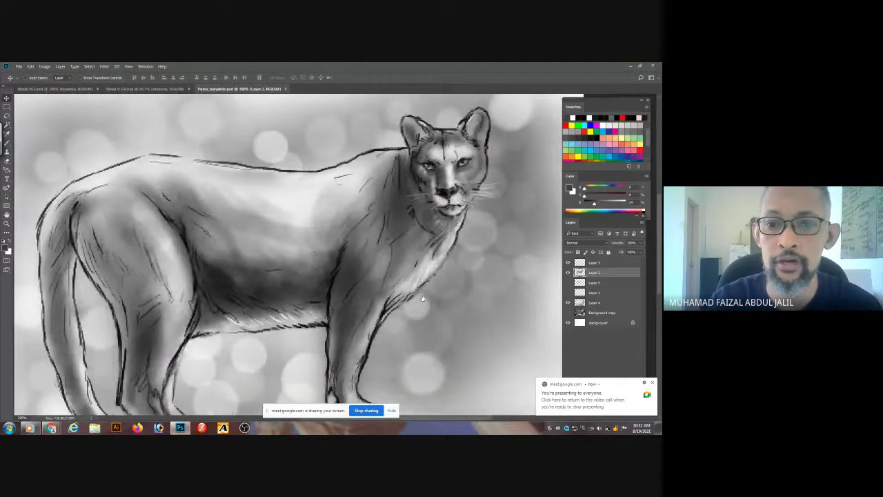
scroll(423, 298, "down", 3)
scroll(429, 191, "up", 2)
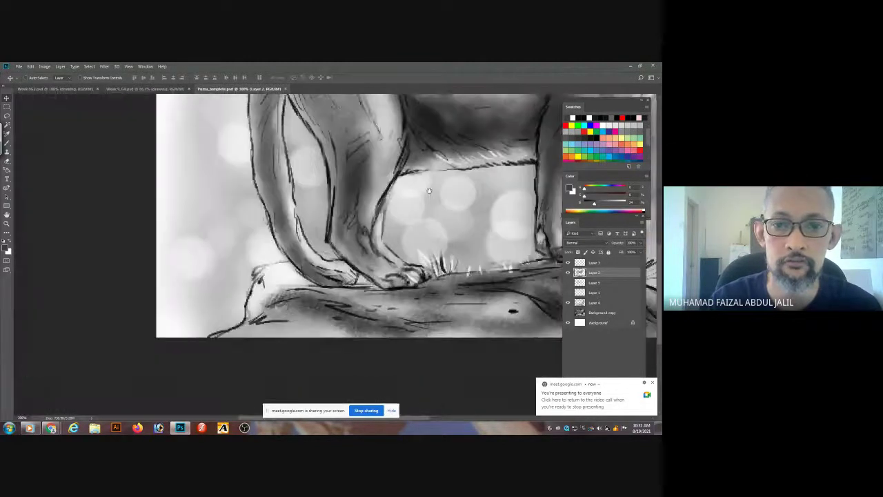
scroll(429, 191, "down", 2)
scroll(406, 278, "down", 2)
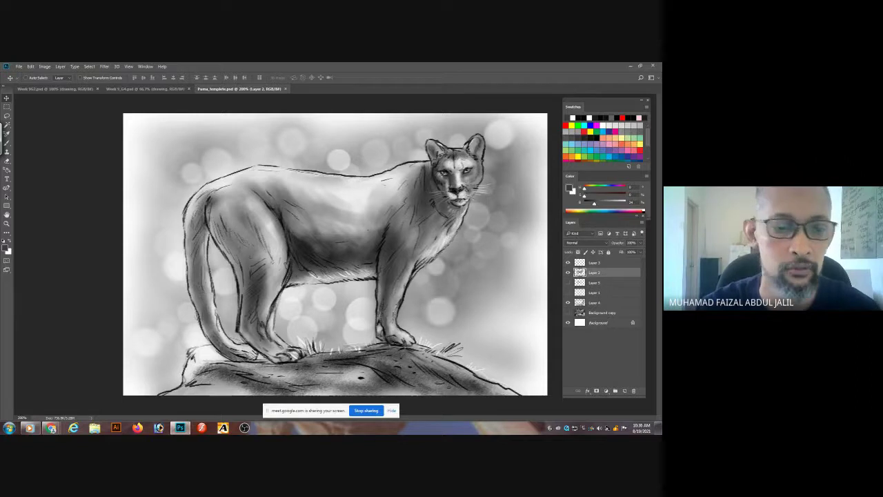
Toggle the background on Layer 4 off and on to compare the puma with and without its scenery.
left_click(568, 302)
left_click(568, 302)
left_click(568, 302)
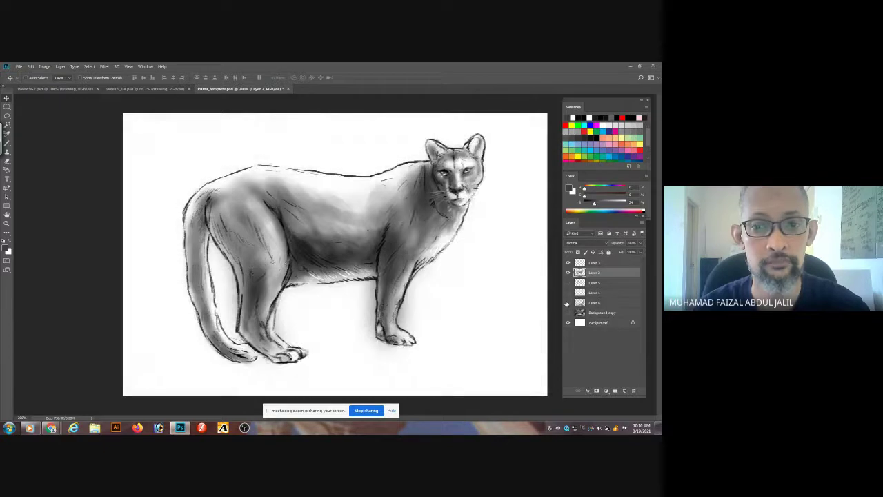
left_click(568, 302)
left_click(568, 302)
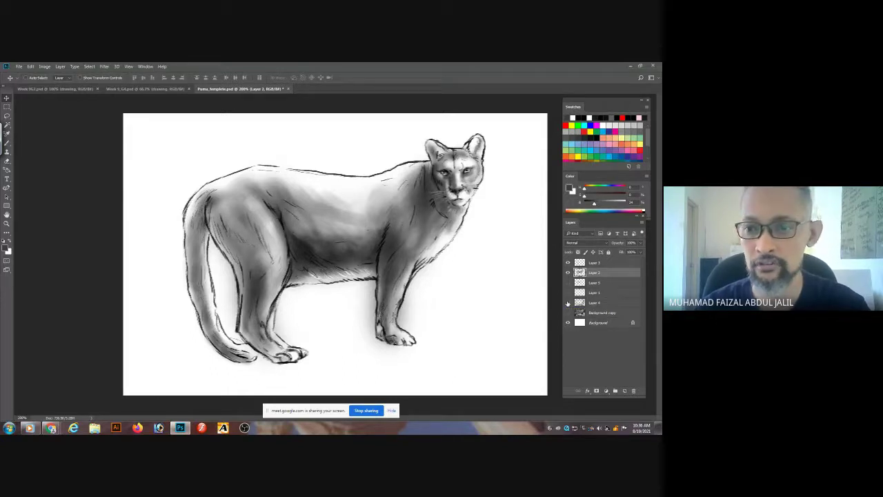
left_click(568, 302)
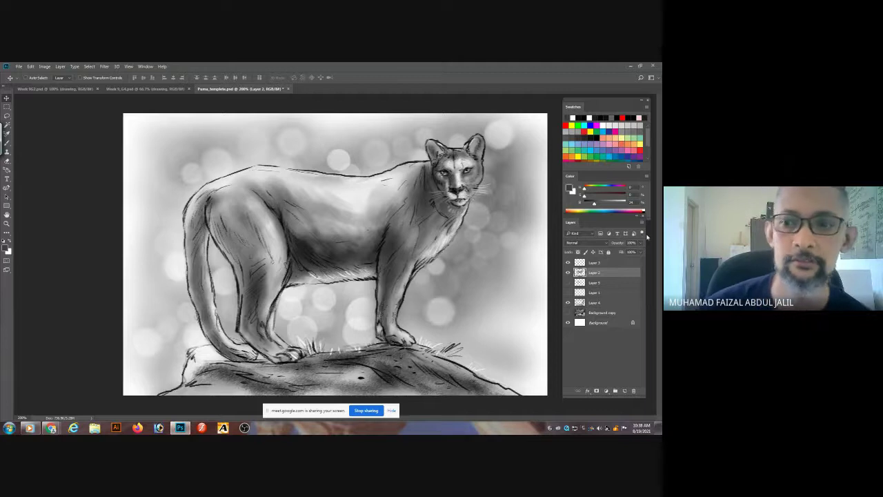
Flick the visibility of Layer 4 repeatedly to demonstrate the background's effect, and leave the layer hidden.
left_click(568, 303)
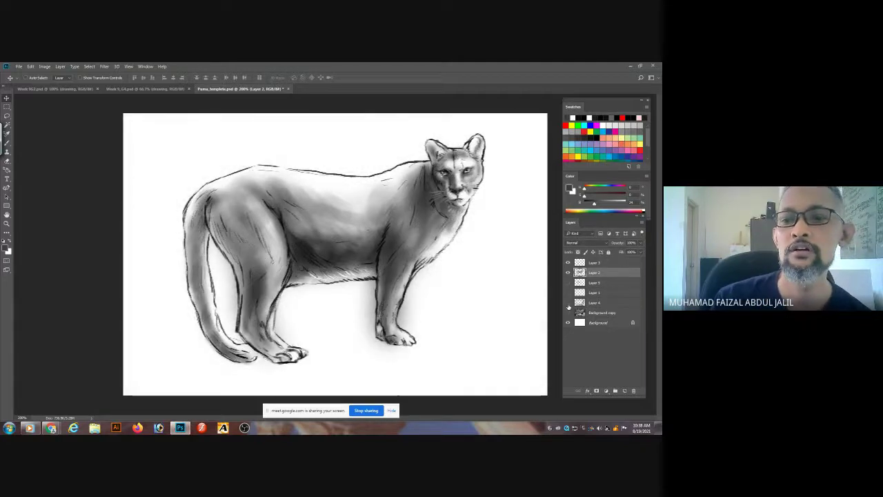
left_click(568, 303)
left_click(568, 303)
left_click(568, 303)
left_click(568, 303)
left_click(567, 303)
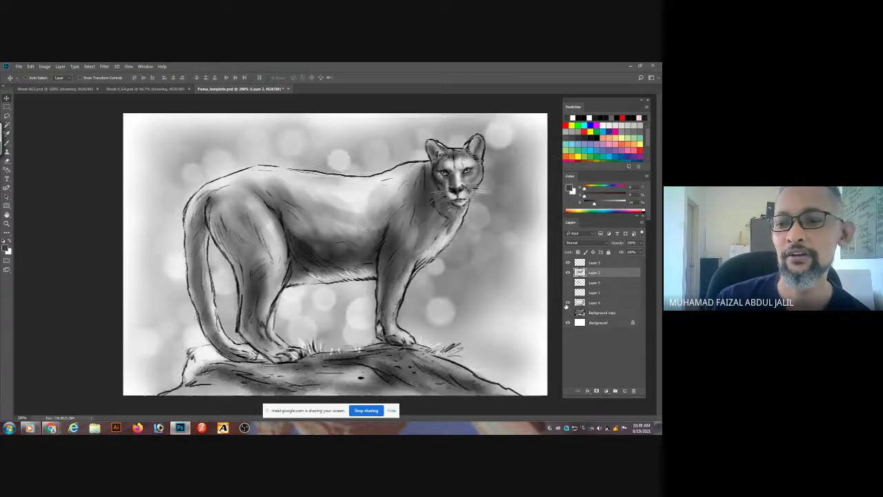
left_click(568, 303)
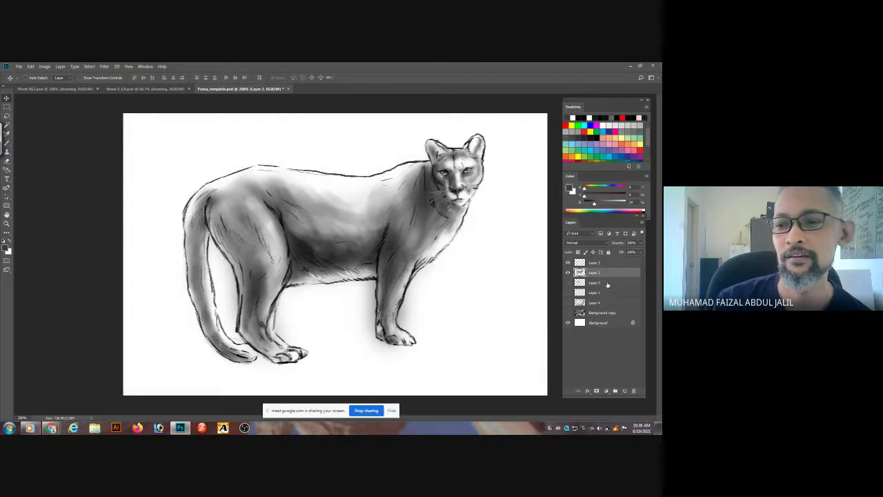
Add a new layer above Layer 4 and set up a 40 px Soft Round Pressure Opacity brush with adjusted flow.
left_click(610, 305)
left_click(625, 391)
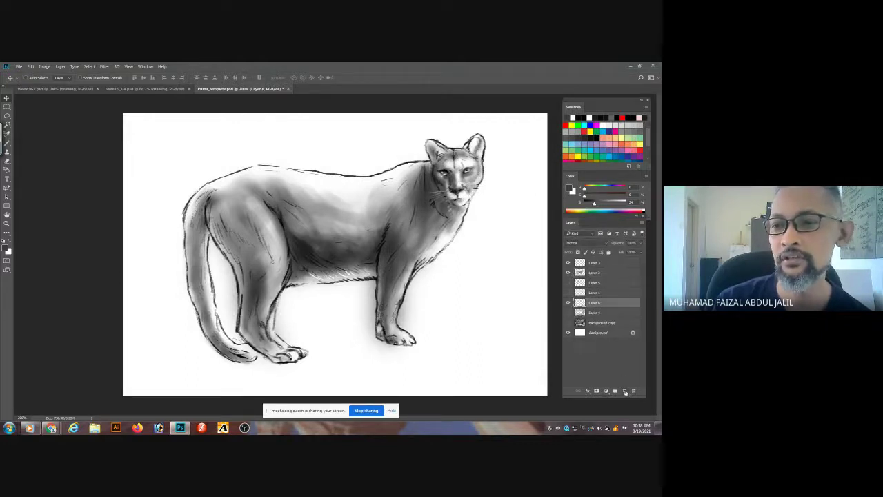
key("b")
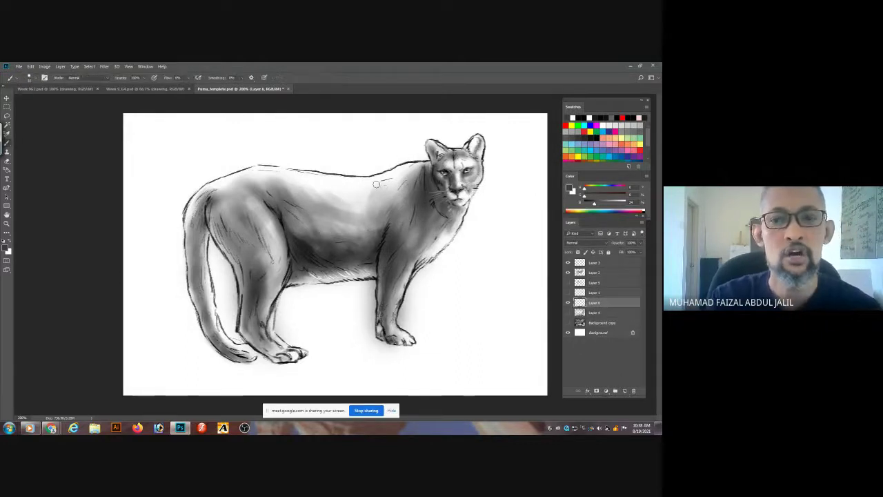
key("bracketright")
key("bracketright")
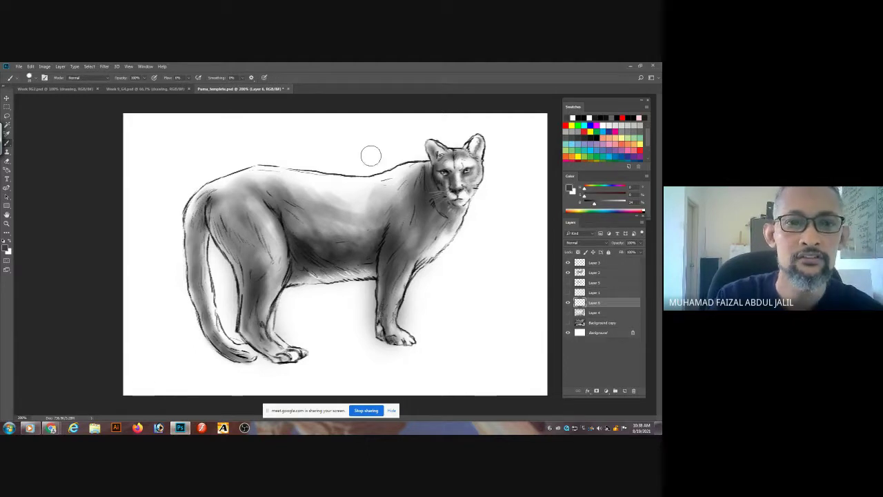
left_click(31, 77)
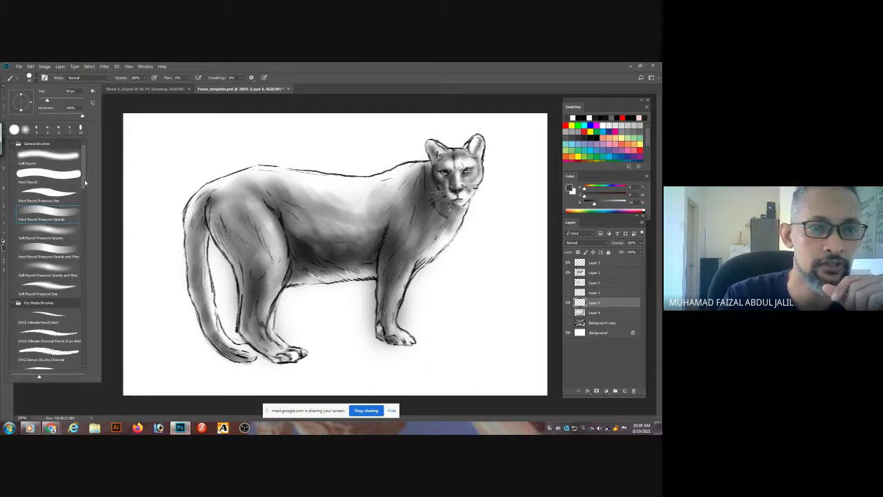
left_click(69, 158)
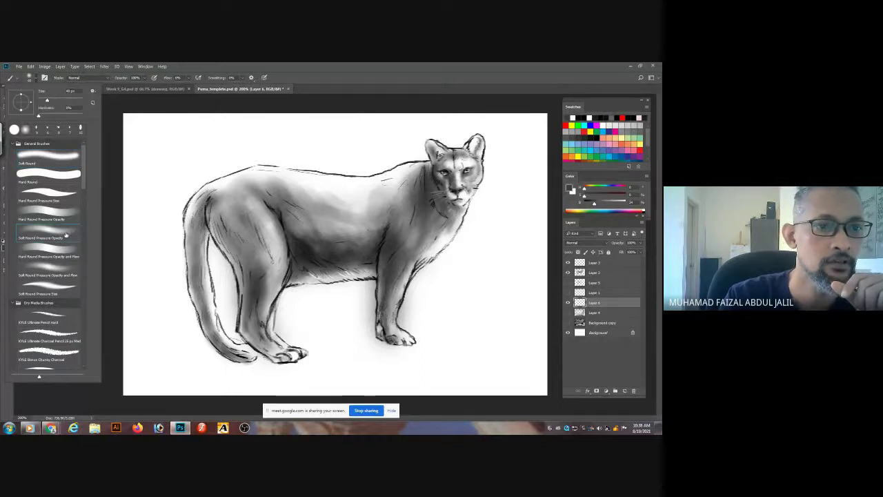
left_click(208, 104)
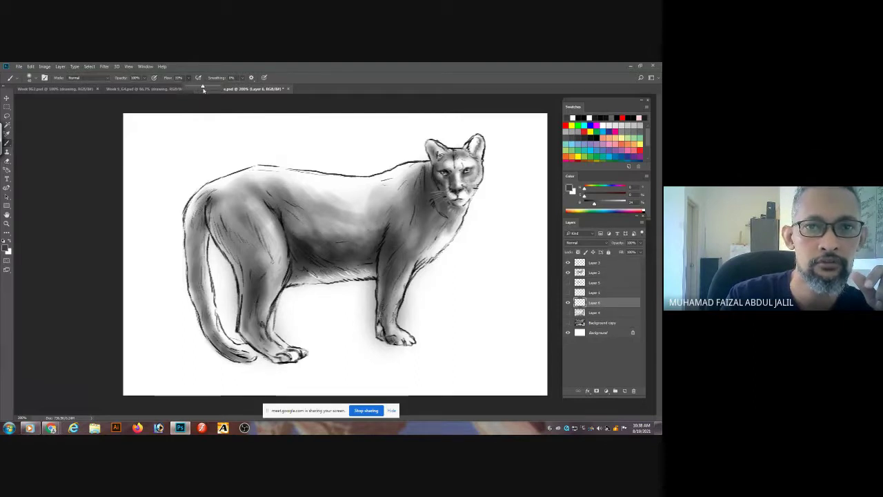
Try soft grey strokes along the puma's back and head, undoing each one.
mouse_move(459, 123)
left_mouse_down()
mouse_move(390, 156)
mouse_move(336, 166)
mouse_move(213, 167)
mouse_move(368, 153)
mouse_move(472, 121)
left_mouse_up()
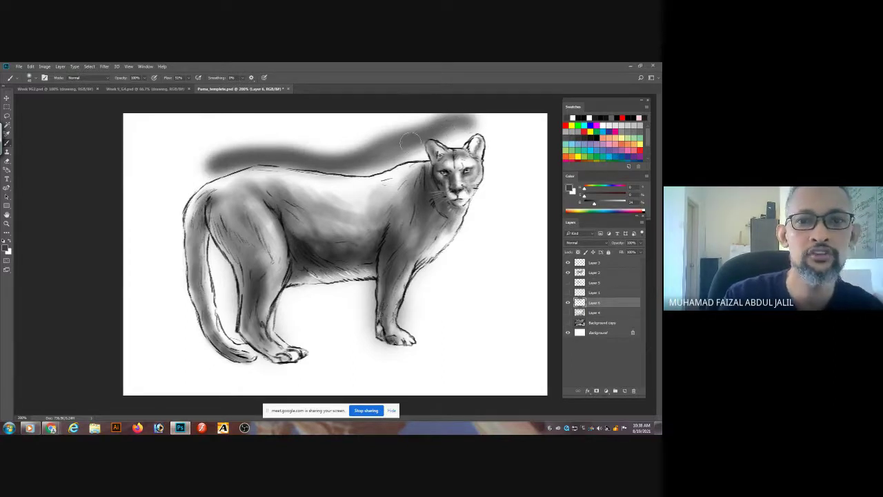
key("ctrl+z")
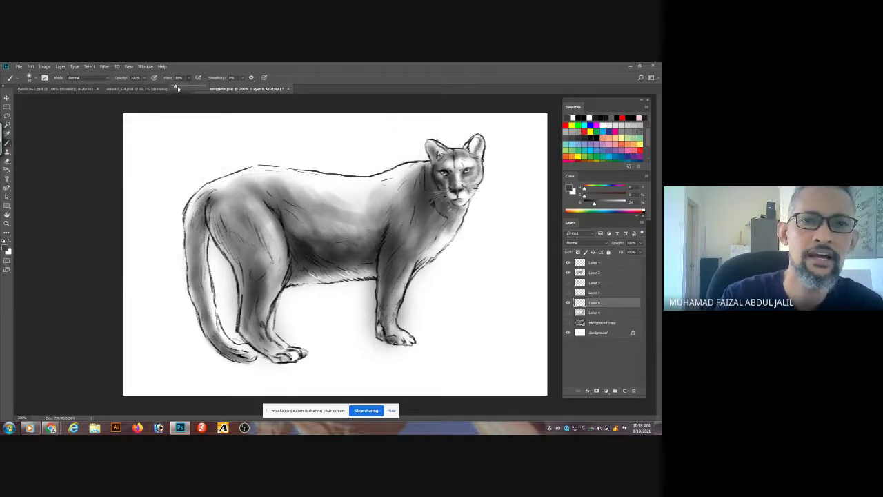
mouse_move(332, 161)
left_mouse_down()
mouse_move(410, 153)
mouse_move(438, 134)
mouse_move(460, 130)
mouse_move(459, 138)
mouse_move(483, 127)
mouse_move(426, 132)
mouse_move(367, 158)
mouse_move(264, 158)
mouse_move(197, 186)
mouse_move(204, 171)
mouse_move(238, 158)
mouse_move(379, 148)
mouse_move(417, 132)
mouse_move(317, 150)
mouse_move(227, 147)
left_mouse_up()
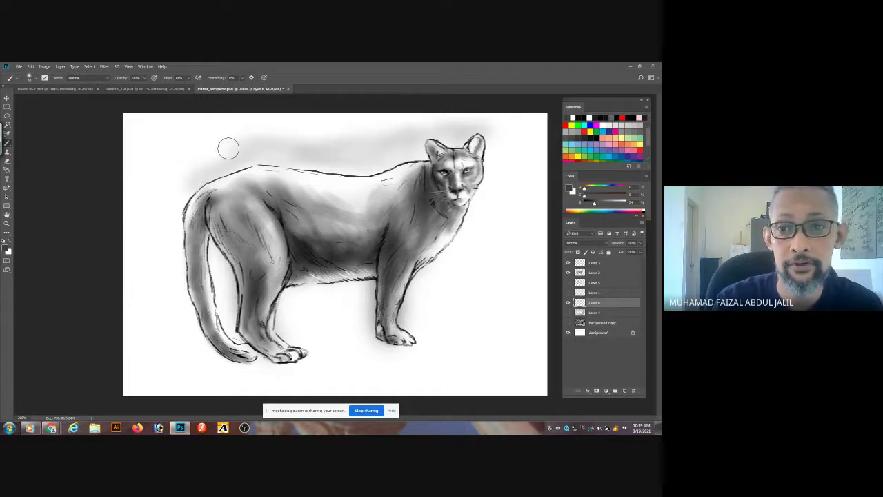
key("ctrl+z")
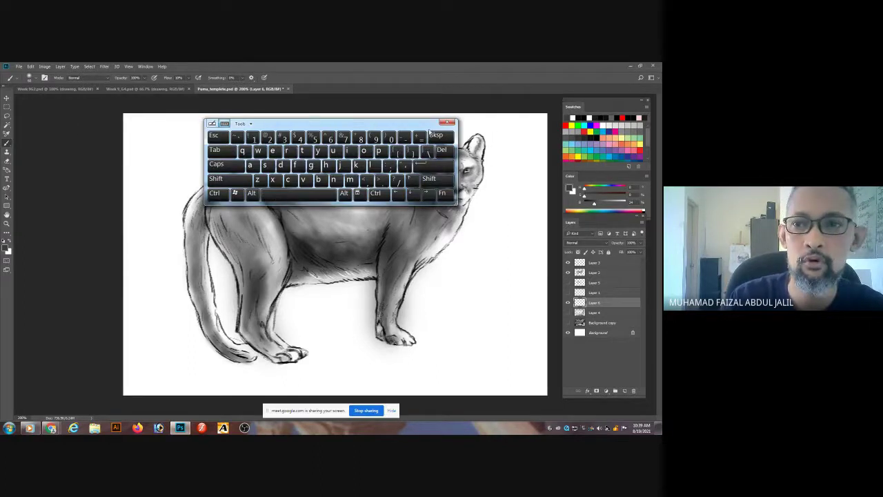
Switch to the Google Meet call, check and close the in-call messages, and return to Photoshop.
left_click_drag(424, 127, 402, 126)
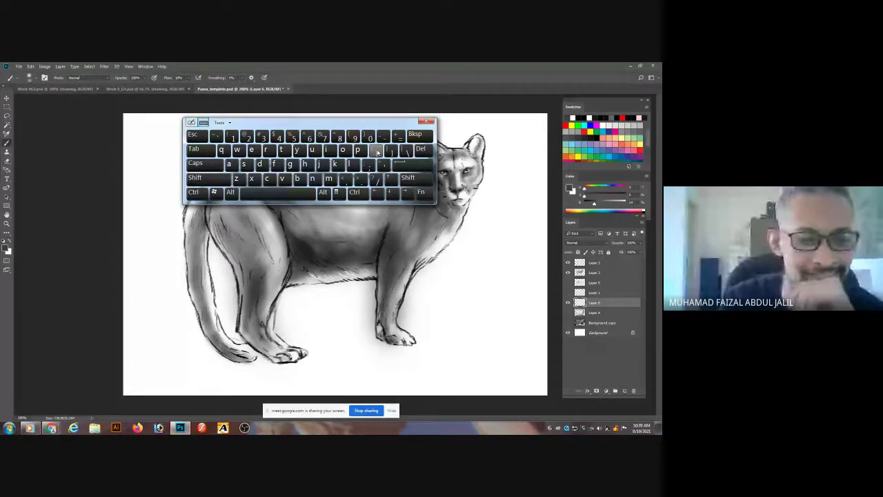
mouse_move(50, 428)
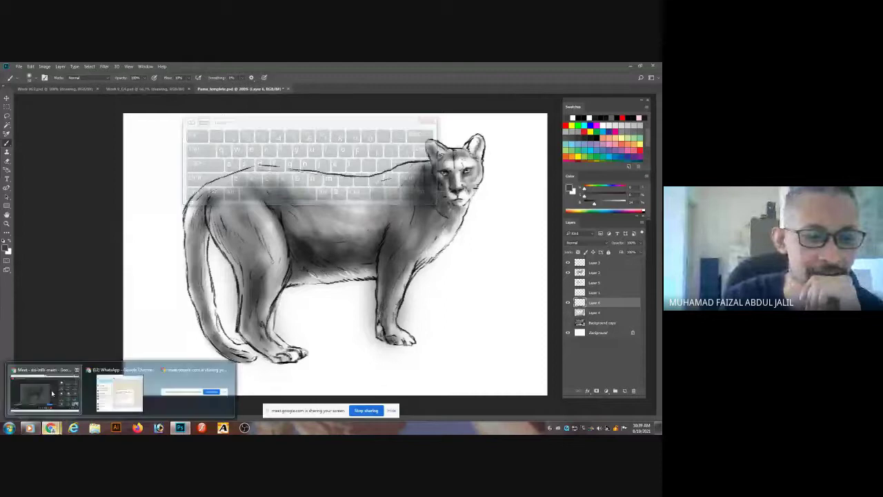
left_click(45, 391)
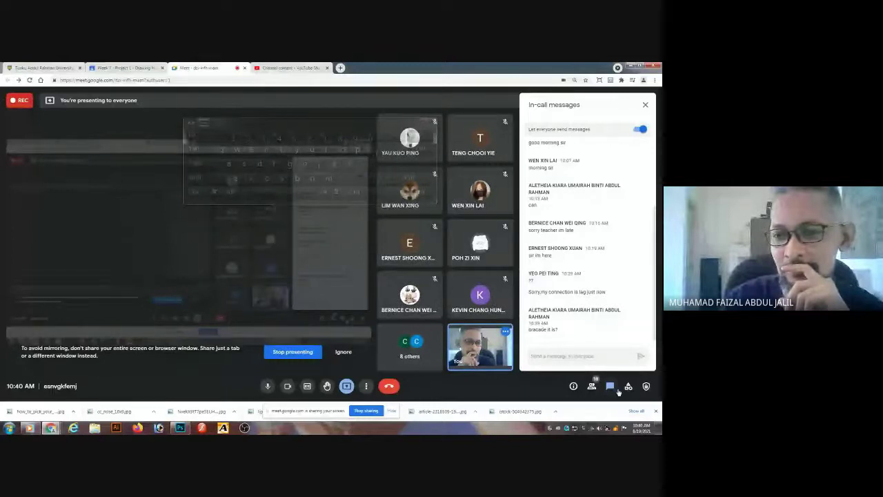
left_click(614, 388)
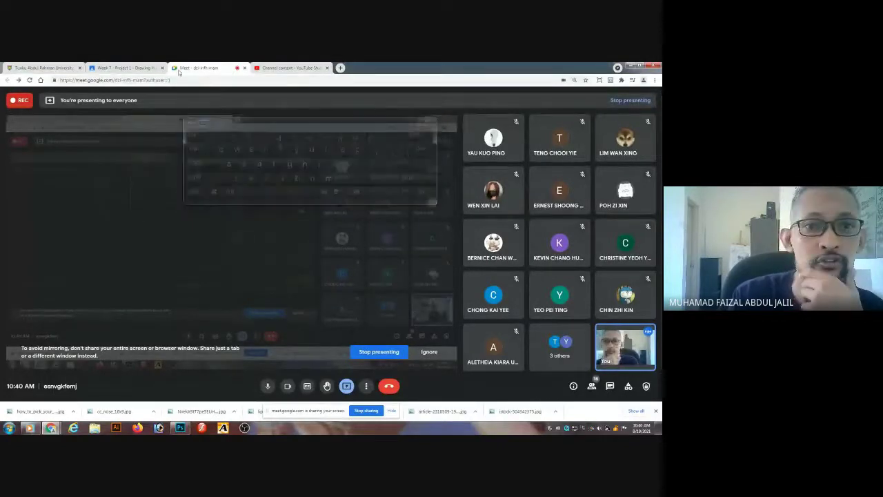
left_click_drag(376, 129, 367, 153)
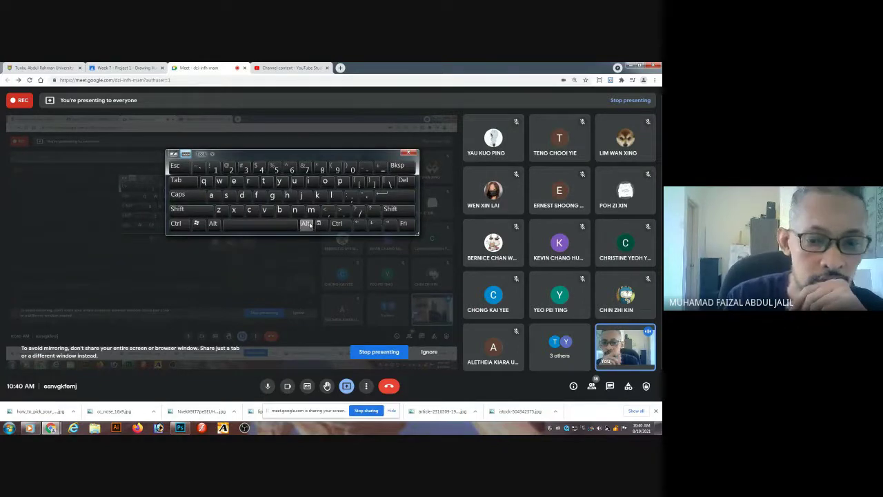
left_click(409, 154)
left_click(181, 428)
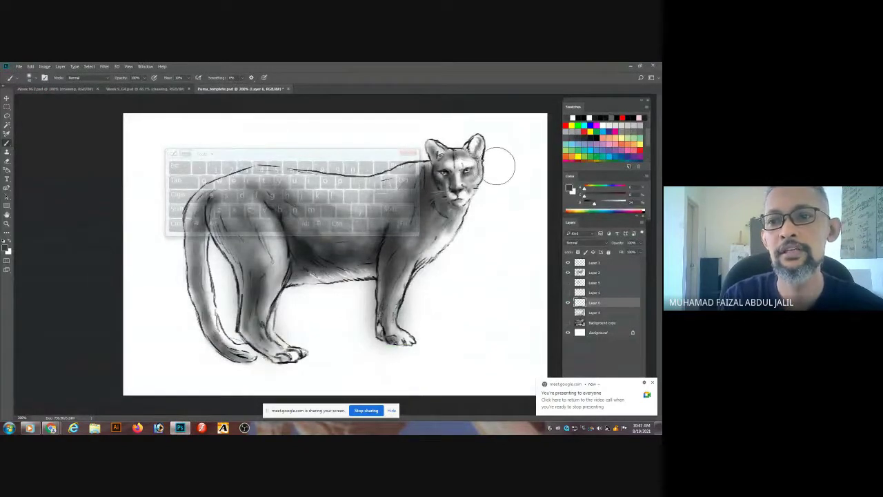
Enlarge the brush and fill the background around the puma with soft grey shading on the new layer.
key("bracketright")
key("bracketright")
key("bracketright")
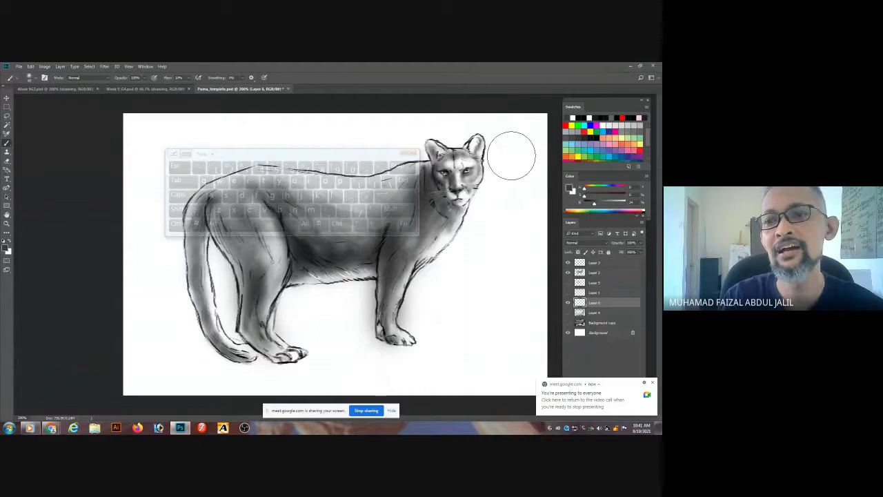
mouse_move(507, 178)
left_mouse_down()
mouse_move(476, 242)
mouse_move(505, 219)
mouse_move(499, 231)
mouse_move(429, 307)
mouse_move(430, 281)
mouse_move(439, 325)
mouse_move(492, 296)
mouse_move(471, 332)
mouse_move(490, 324)
mouse_move(495, 274)
mouse_move(427, 341)
mouse_move(333, 296)
mouse_move(365, 315)
mouse_move(301, 307)
mouse_move(265, 334)
mouse_move(212, 301)
mouse_move(205, 266)
mouse_move(240, 343)
mouse_move(235, 355)
mouse_move(178, 339)
mouse_move(153, 304)
mouse_move(108, 306)
left_mouse_up()
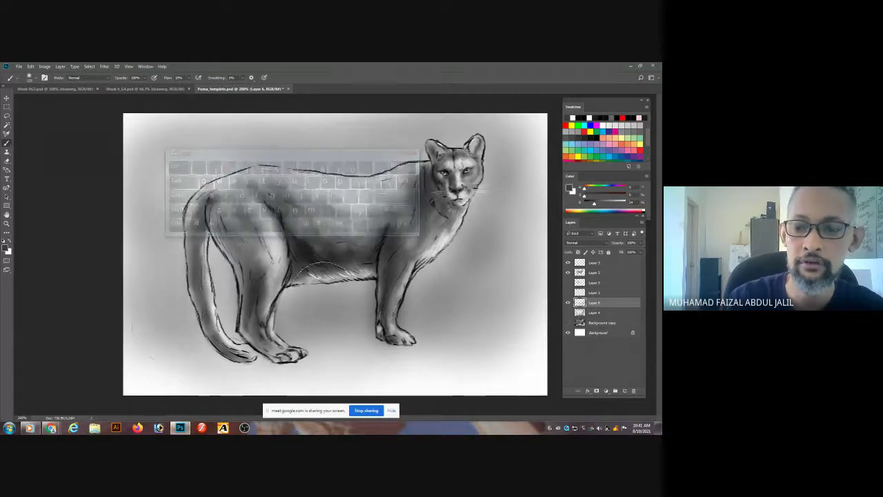
Reduce the brush to refine the grey shading close to the puma, and move the on-screen keyboard off the drawing.
key("bracketleft")
key("bracketleft")
key("bracketleft")
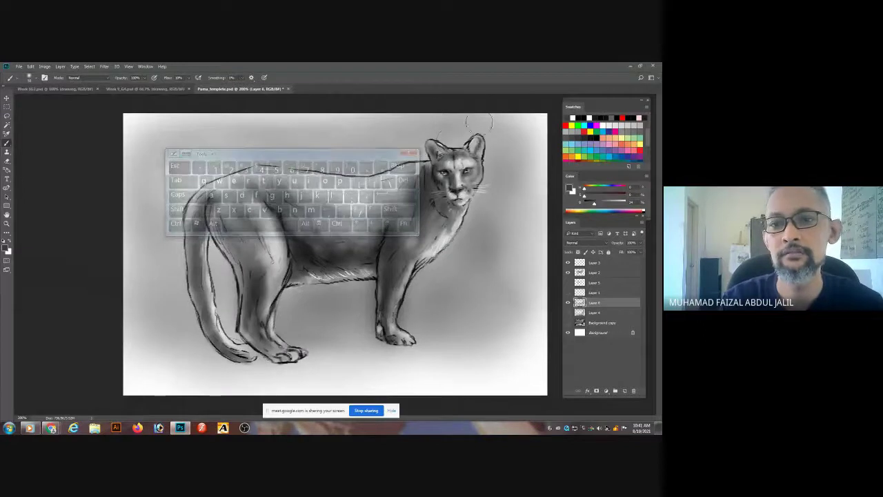
left_click_drag(362, 158, 103, 203)
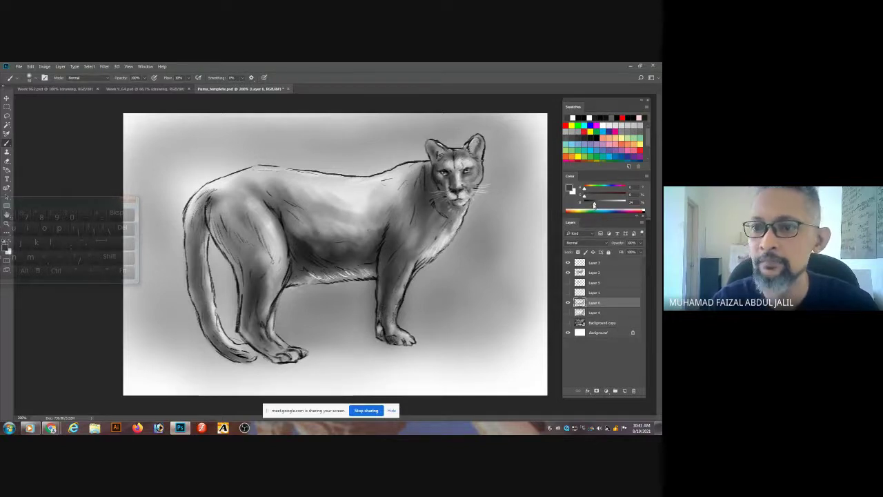
Set the brush colour to white with 100% brightness and choose the Hard Round Pressure Opacity brush.
left_click_drag(597, 205, 625, 205)
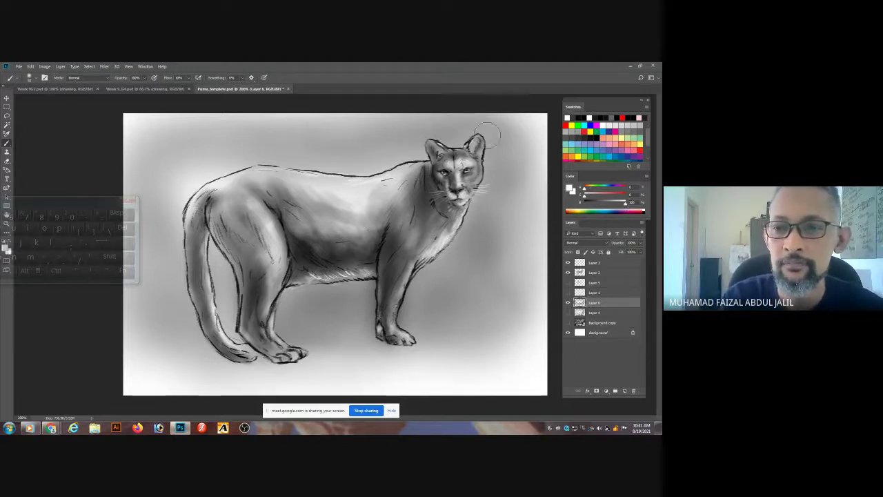
left_click(29, 77)
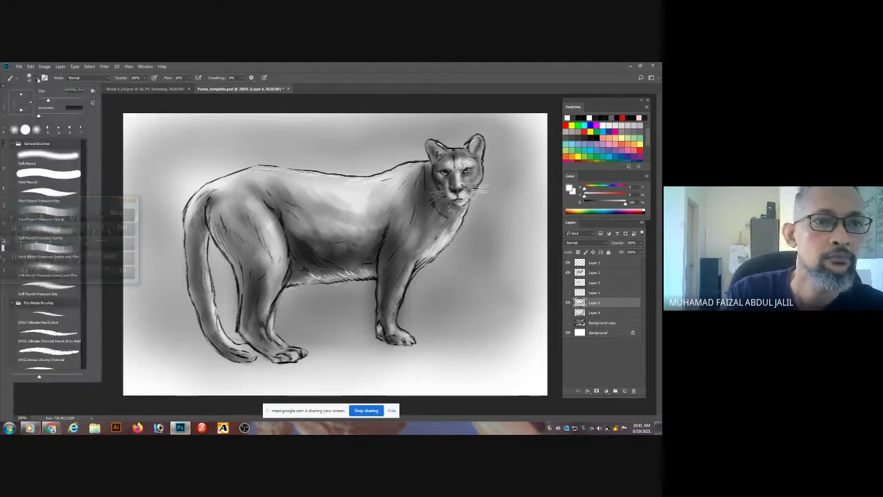
scroll(83, 180, "down", 4)
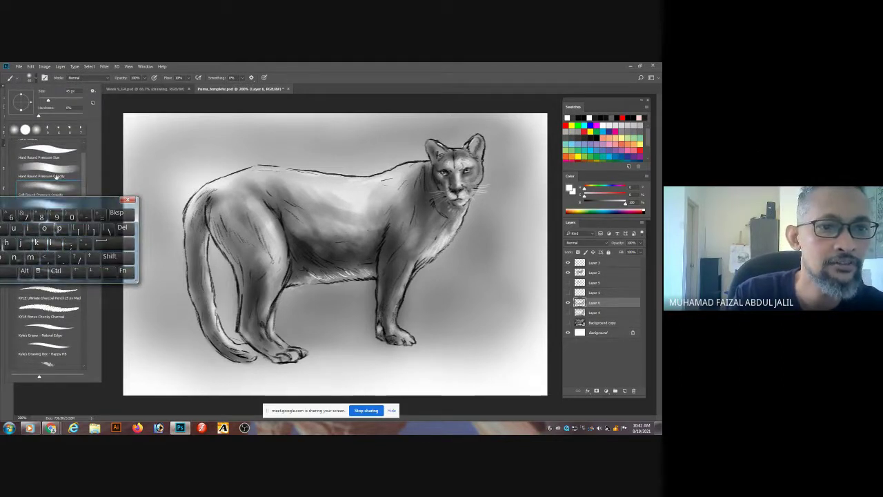
left_click(56, 175)
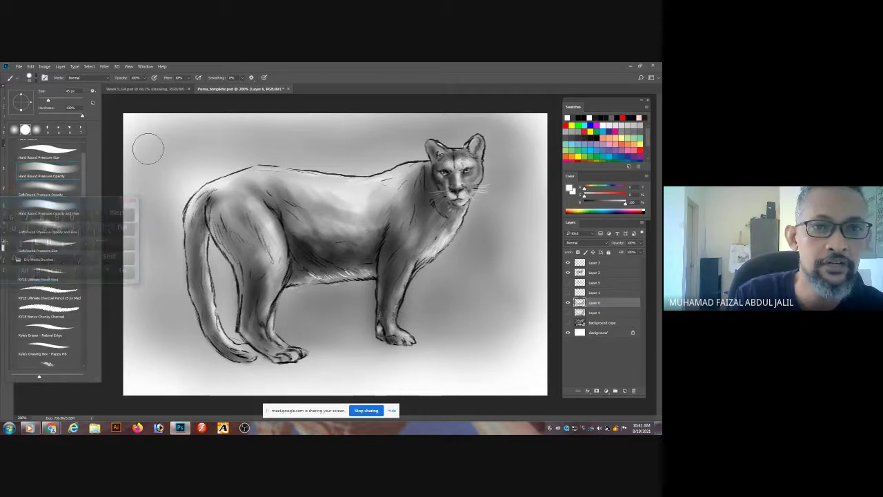
left_click(456, 95)
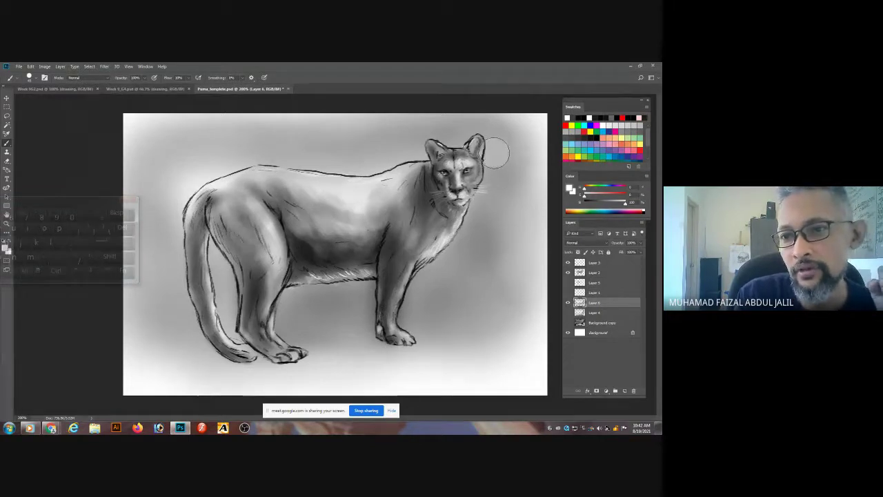
Dab translucent white bokeh circles in the background around the puma's head, back and chest.
left_click(474, 216)
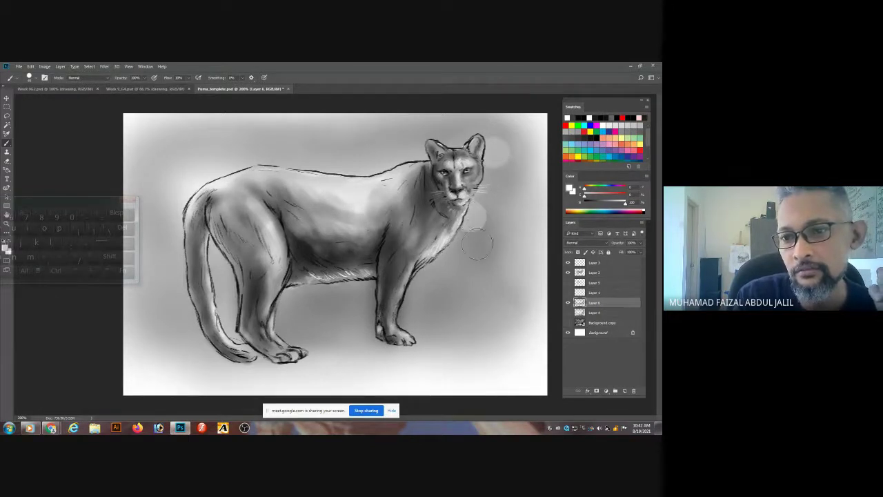
left_click(348, 161)
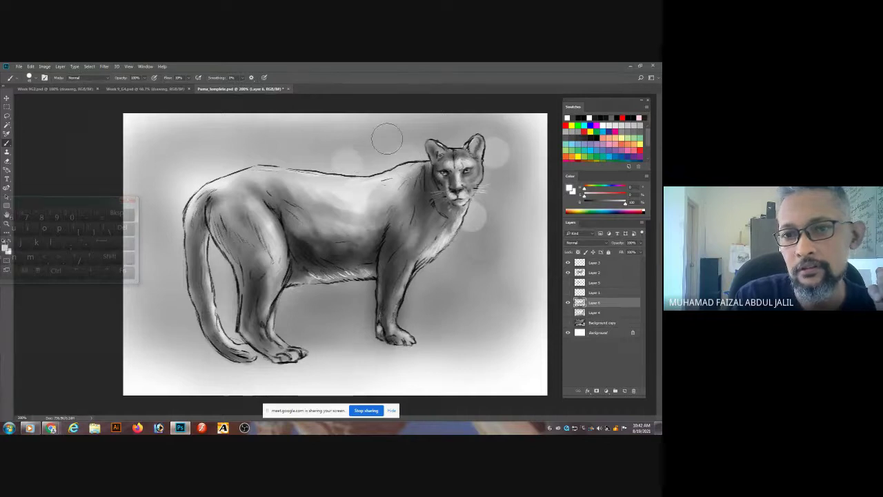
left_click(387, 139)
left_click(453, 133)
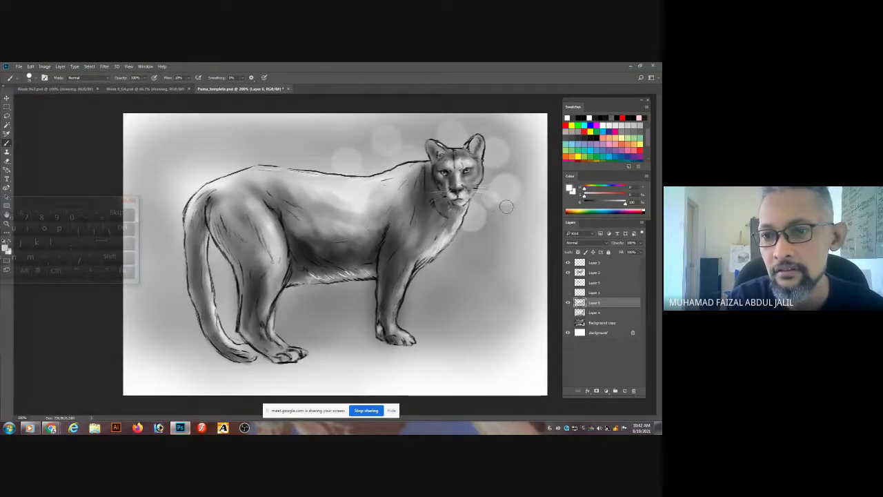
left_click(428, 273)
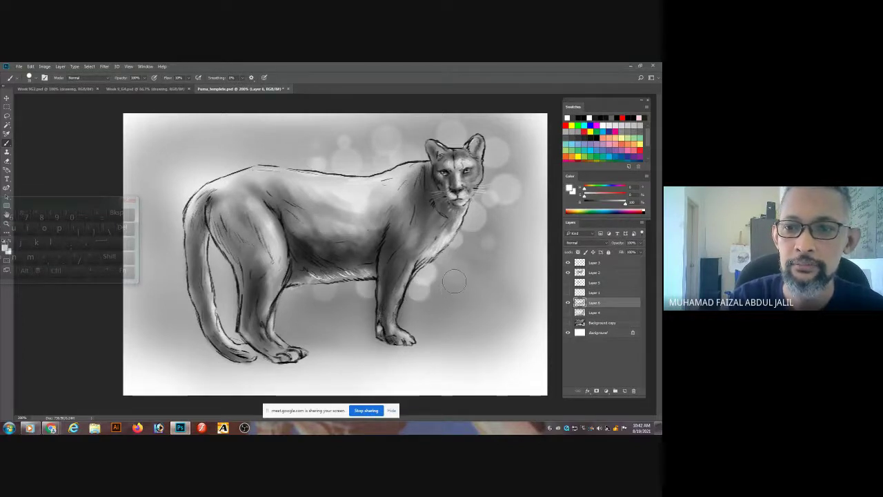
Vary the brush size to add smaller and larger bokeh circles beside the chest, under the belly and behind the back.
key("bracketleft")
key("bracketleft")
key("bracketleft")
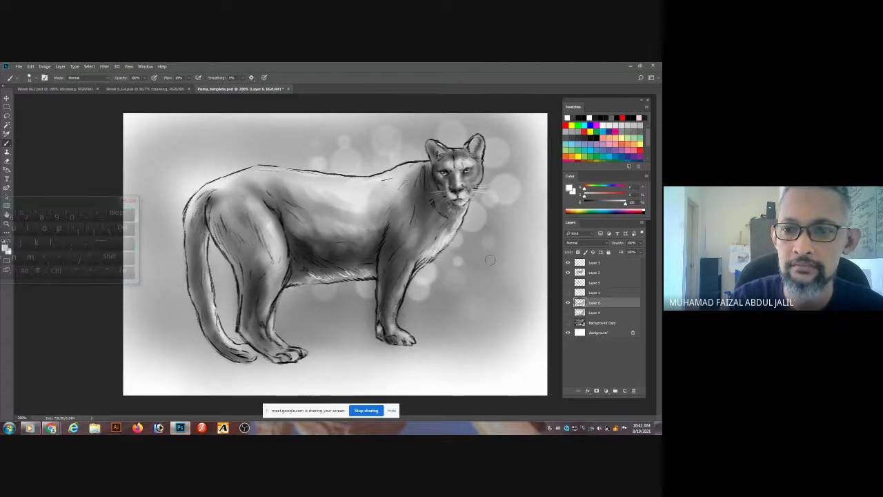
key("bracketright")
key("bracketright")
key("bracketright")
key("bracketright")
key("bracketright")
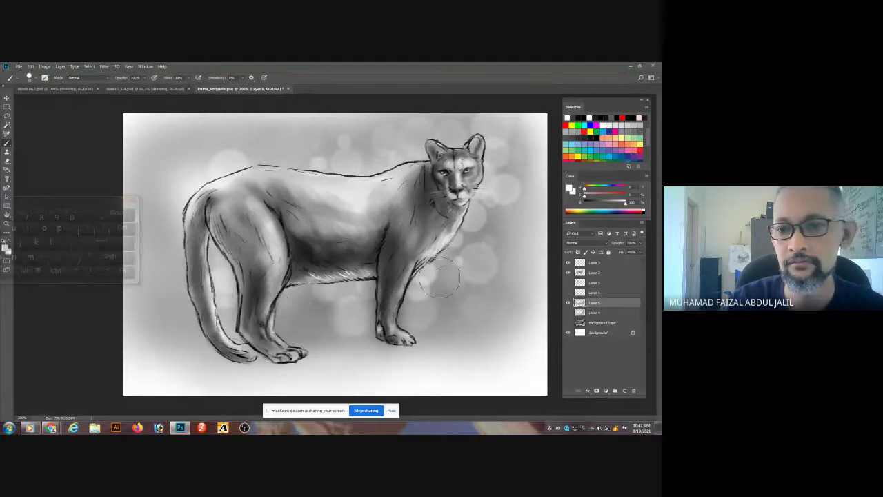
Switch to the Google Meet call to check on the class, and return to the puma drawing in Photoshop.
mouse_move(51, 428)
left_click(47, 380)
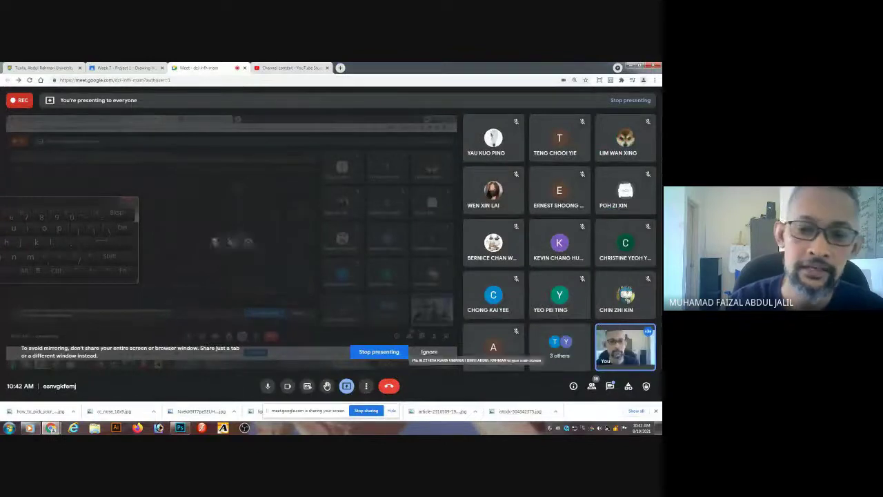
left_click(180, 428)
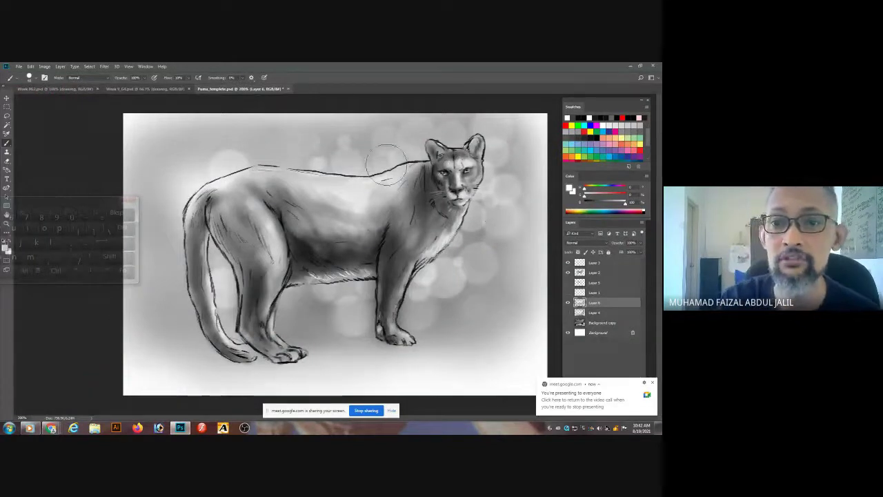
Select the topmost layer and toggle its visibility off and on to compare the drawing with and without it.
left_click(624, 263)
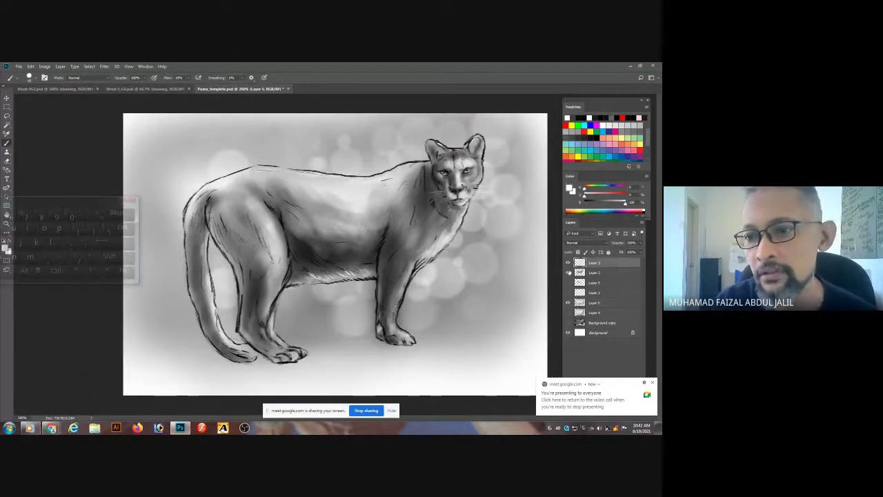
left_click(567, 263)
left_click(567, 263)
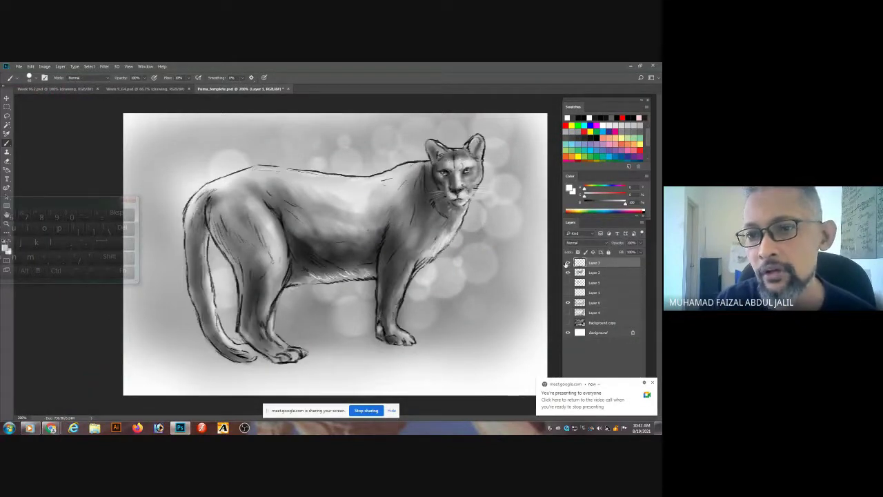
Dismiss the presenting notification, add a new layer on top and show the hidden rock layer beneath the puma.
left_click(653, 382)
left_click(625, 390)
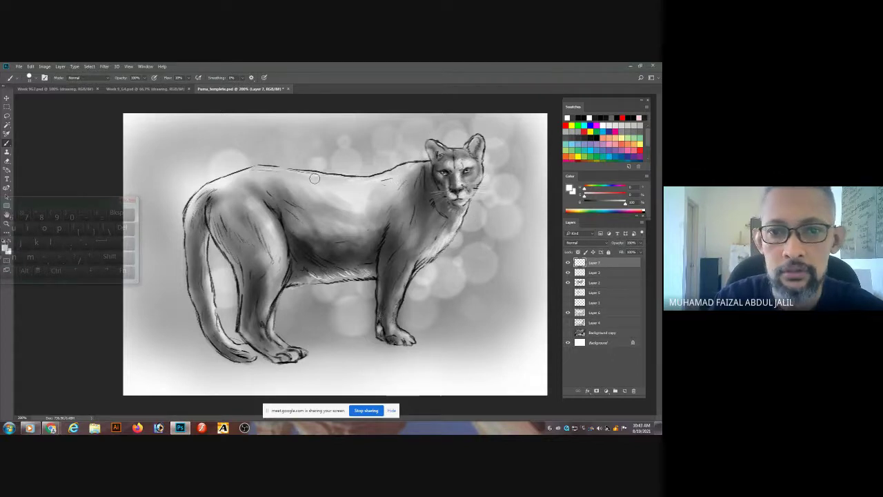
left_click(567, 323)
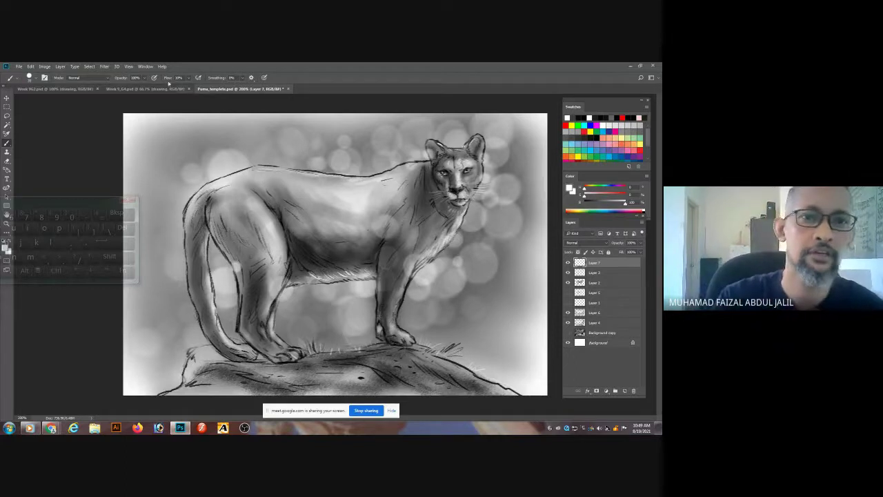
Switch to the Week 9_G4.psd document, lower the ref layer's opacity and select the drawing layer.
left_click(149, 89)
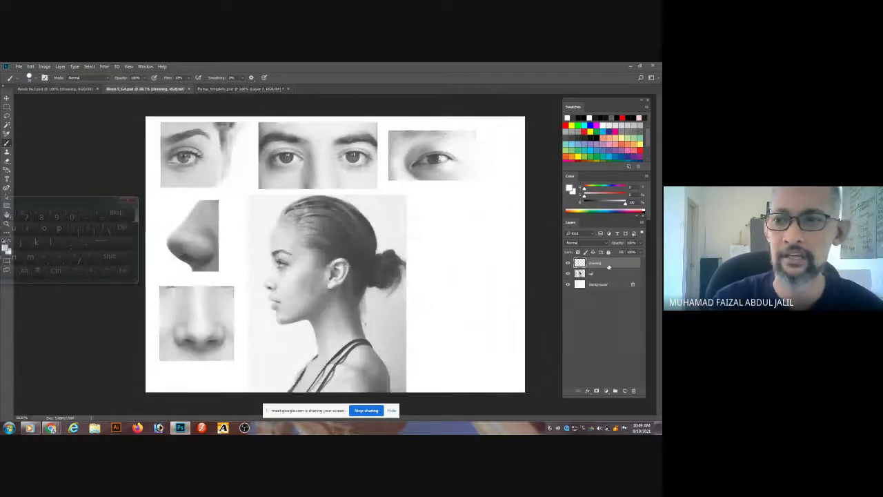
left_click(618, 274)
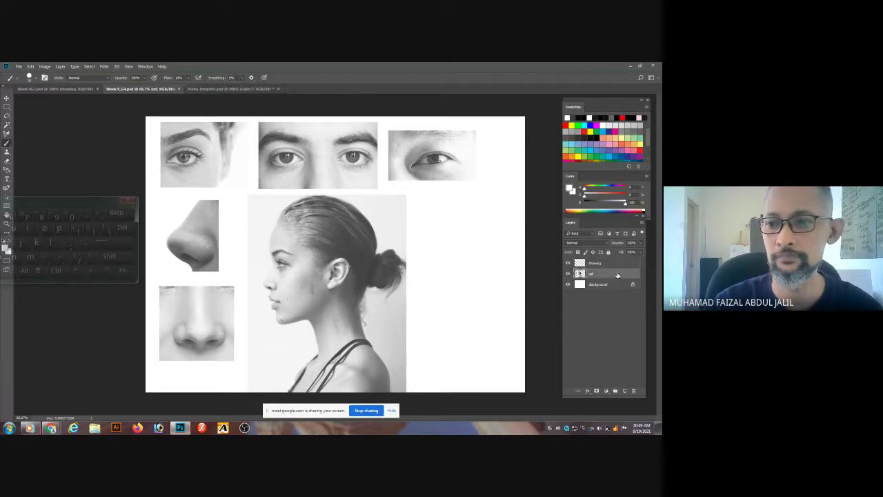
left_click_drag(639, 249, 630, 252)
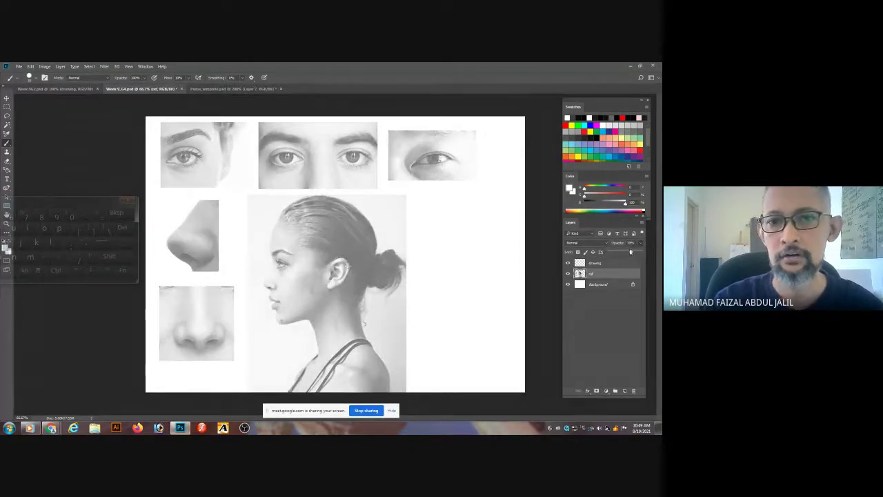
left_click(626, 263)
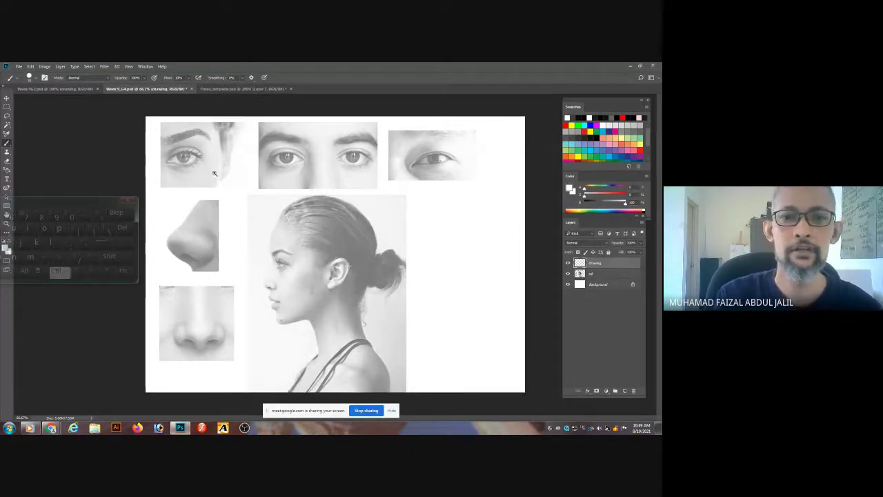
Frame the first eye photo, choose the Kyle's Drawing Box - Happy HB brush and set the foreground colour to black.
scroll(214, 173, "up", 4)
left_click_drag(233, 175, 397, 254)
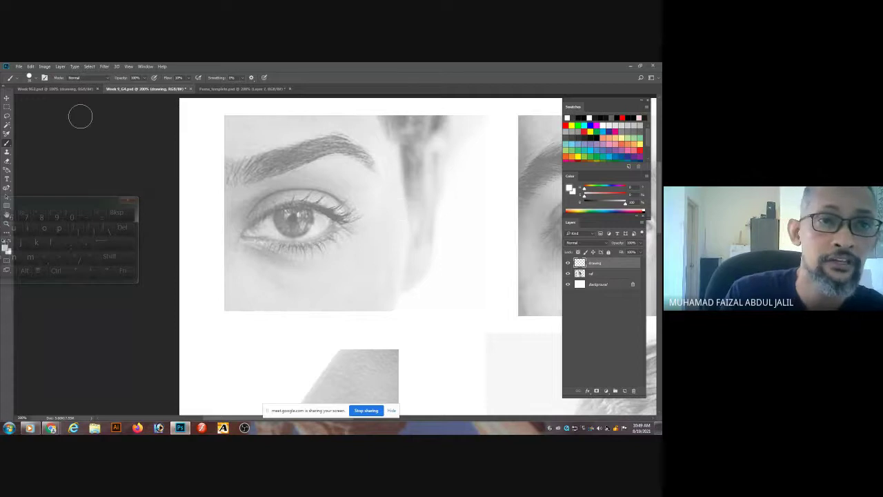
left_click(36, 80)
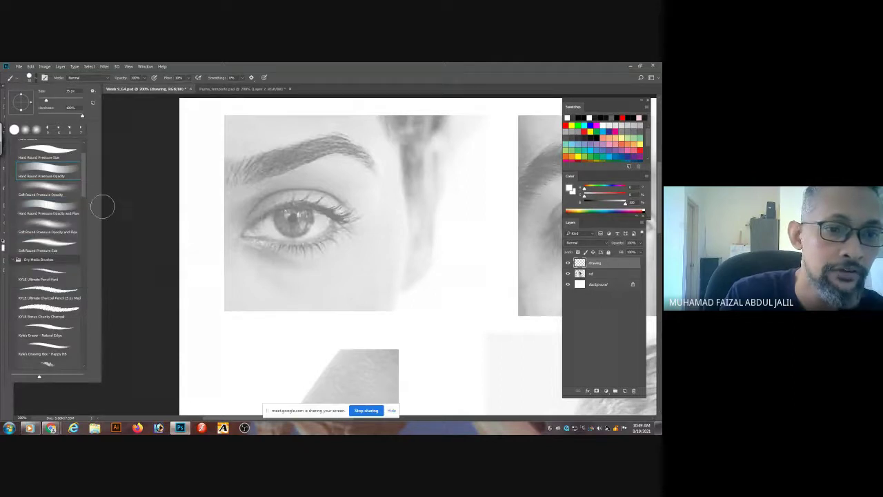
scroll(83, 186, "down", 5)
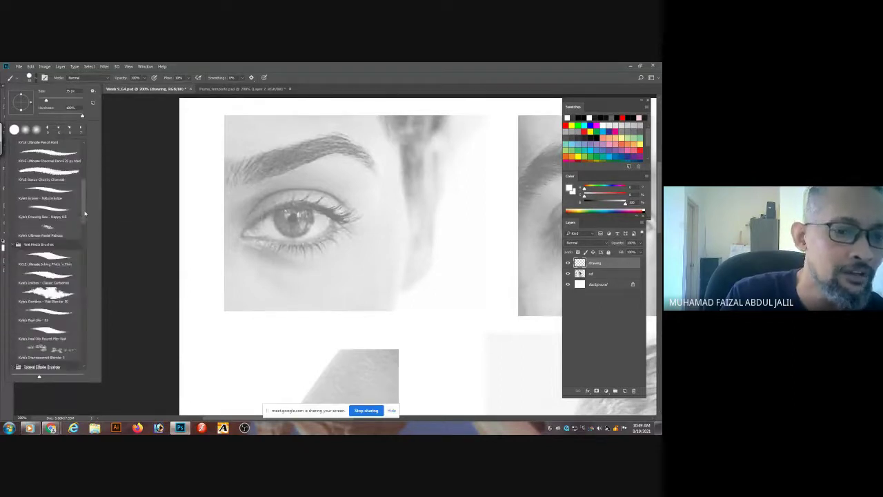
double_click(65, 220)
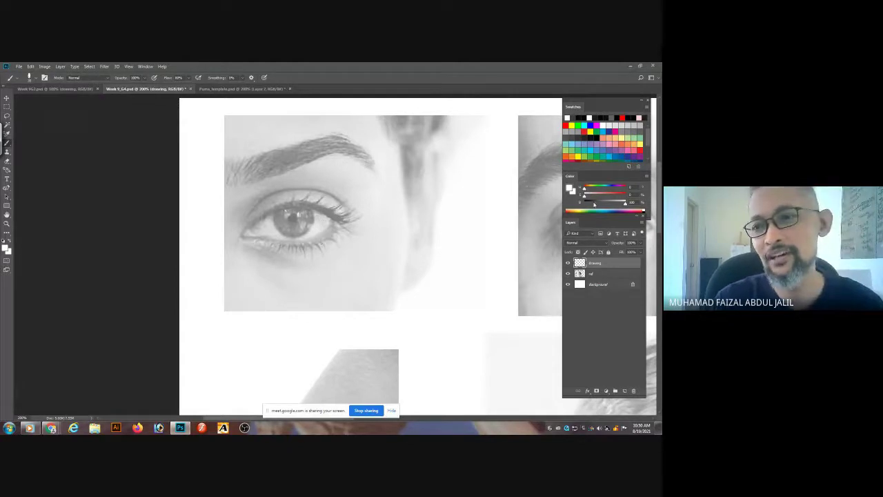
left_click_drag(594, 204, 585, 205)
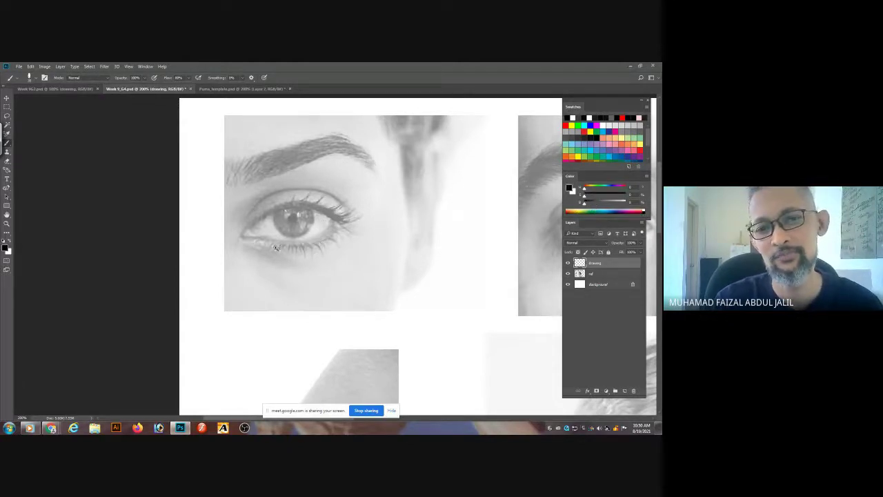
Try tracing the upper eyelid in one thick black stroke, undoing and redrawing it several times.
scroll(281, 252, "up", 1)
scroll(322, 219, "up", 1)
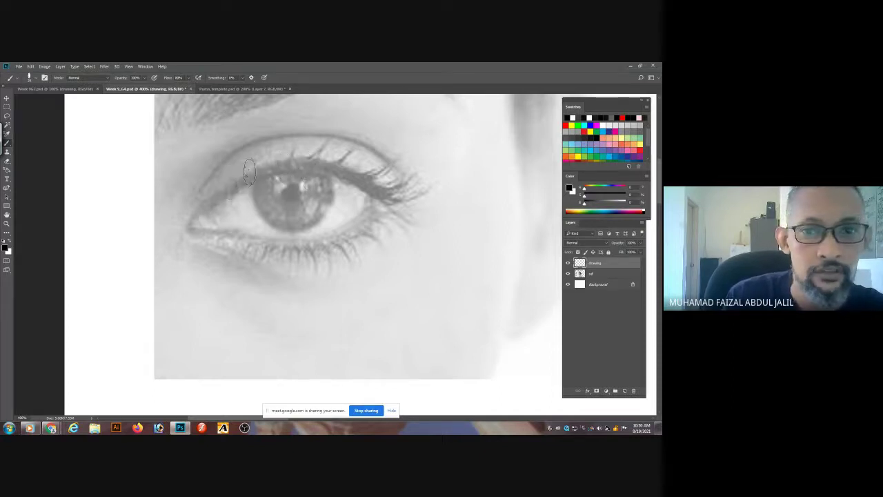
mouse_move(282, 167)
left_mouse_down()
mouse_move(257, 173)
mouse_move(228, 197)
left_mouse_up()
key("ctrl+z")
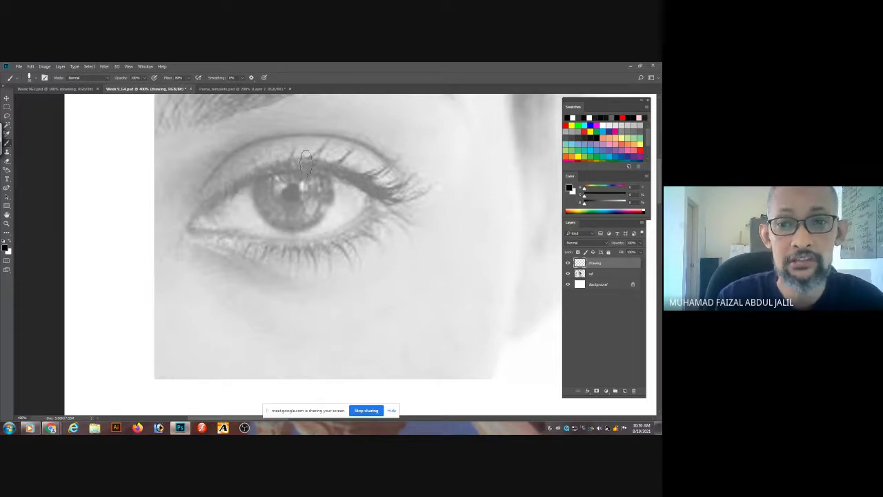
mouse_move(187, 226)
left_mouse_down()
mouse_move(214, 200)
mouse_move(397, 190)
left_mouse_up()
key("ctrl+z")
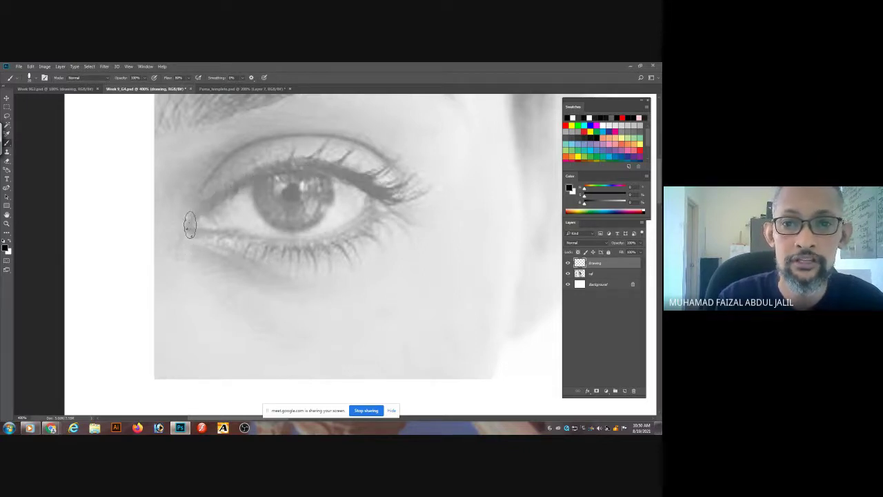
mouse_move(190, 225)
left_mouse_down()
mouse_move(238, 184)
mouse_move(402, 205)
left_mouse_up()
key("ctrl+z")
mouse_move(189, 227)
left_mouse_down()
mouse_move(256, 173)
mouse_move(405, 212)
left_mouse_up()
key("ctrl+z")
mouse_move(190, 229)
left_mouse_down()
mouse_move(269, 176)
mouse_move(339, 173)
mouse_move(405, 209)
left_mouse_up()
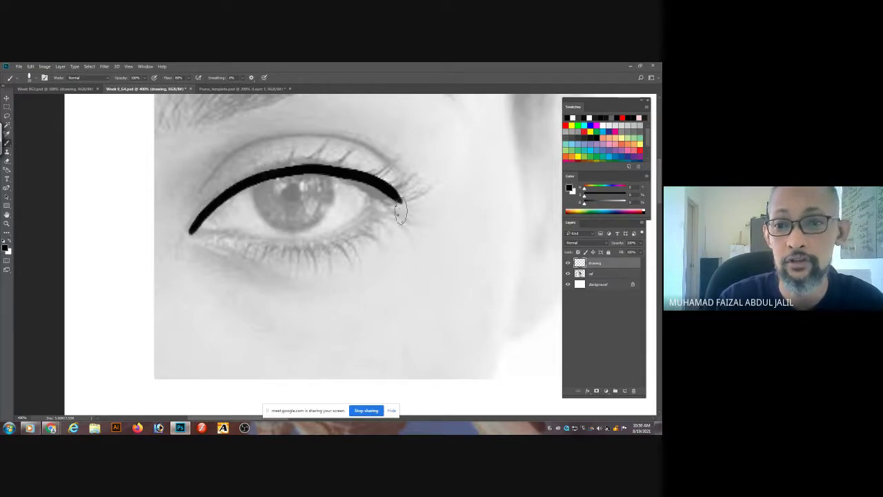
key("ctrl+z")
mouse_move(191, 232)
left_mouse_down()
mouse_move(234, 189)
mouse_move(397, 207)
left_mouse_up()
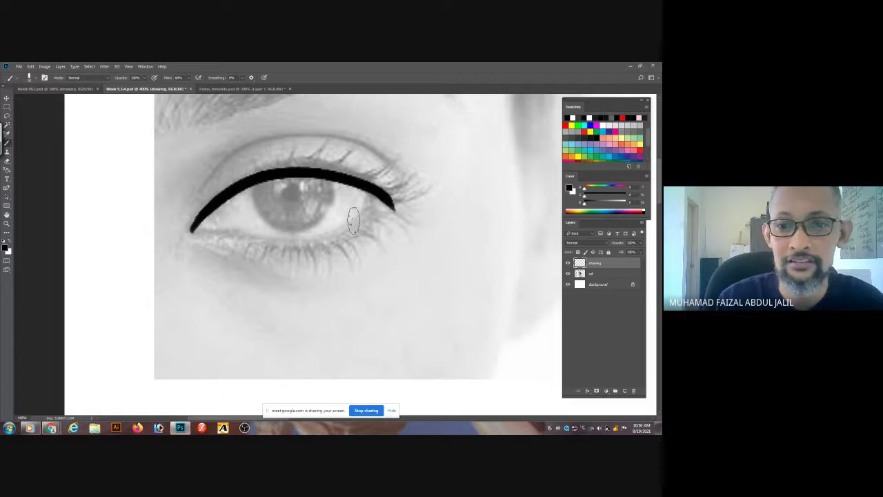
key("ctrl+z")
mouse_move(186, 232)
left_mouse_down()
mouse_move(204, 213)
mouse_move(405, 198)
left_mouse_up()
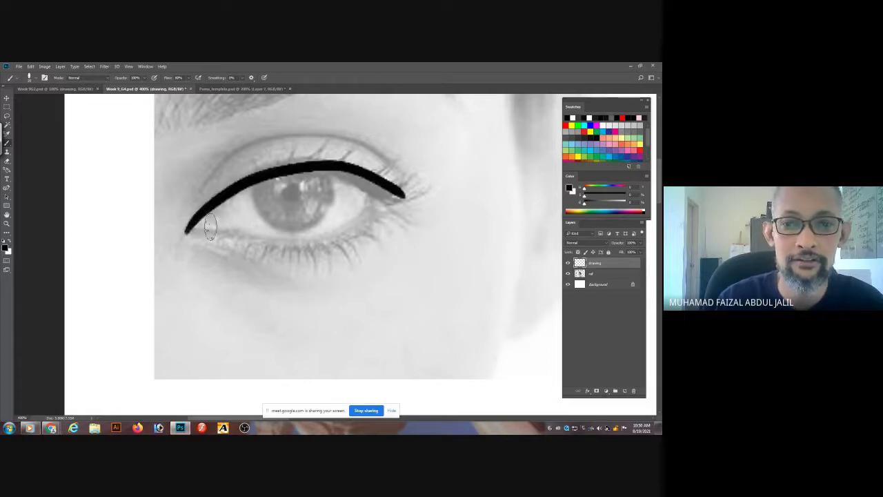
Try tracing the lower eyelid in one thick black stroke, undoing and redrawing it until it meets the upper lid.
mouse_move(191, 228)
left_mouse_down()
mouse_move(287, 239)
mouse_move(370, 211)
left_mouse_up()
key("ctrl+z")
left_click_drag(193, 226, 373, 208)
key("ctrl+z")
mouse_move(197, 225)
left_mouse_down()
mouse_move(221, 238)
mouse_move(383, 197)
left_mouse_up()
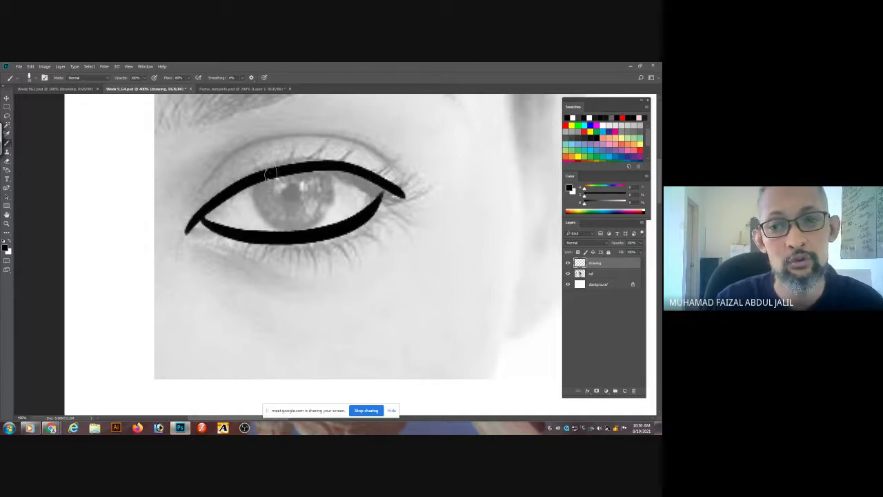
Outline the iris and dot the pupil in heavy black, and undo all the trial eye strokes.
mouse_move(270, 174)
left_mouse_down()
mouse_move(328, 211)
mouse_move(304, 167)
left_mouse_up()
left_click(289, 196)
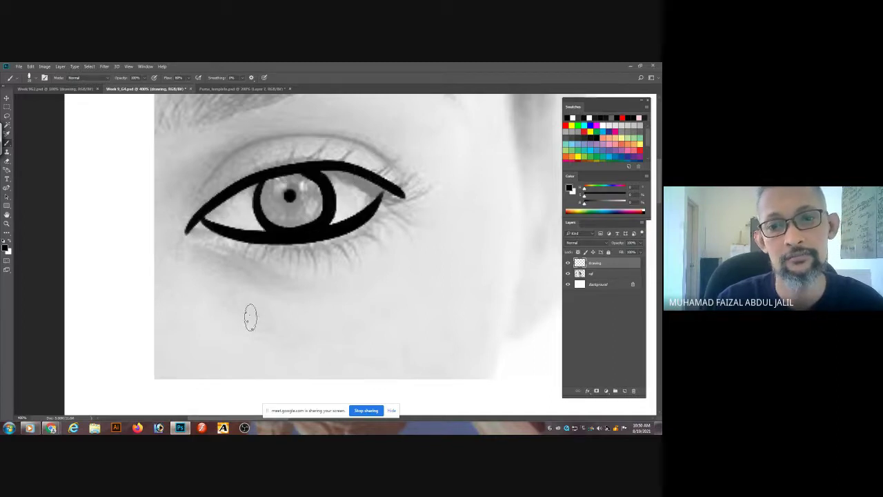
key("ctrl+z")
key("ctrl+z")
key("ctrl+z")
key("ctrl+z")
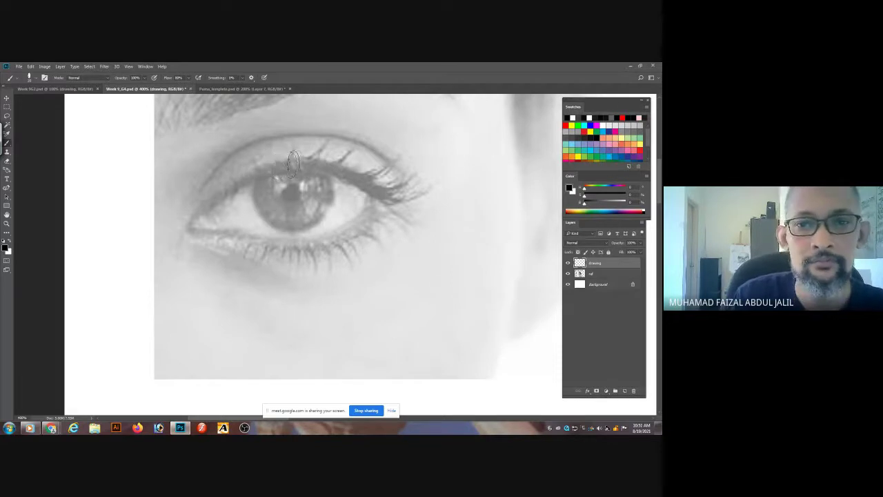
Trace the upper and lower eyelids and the inner corner with short, varied-width strokes, doubling the lower lid line.
mouse_move(298, 164)
left_mouse_down()
mouse_move(213, 204)
mouse_move(257, 176)
mouse_move(240, 185)
mouse_move(188, 229)
mouse_move(205, 223)
mouse_move(194, 228)
mouse_move(221, 232)
mouse_move(200, 234)
mouse_move(221, 231)
mouse_move(208, 215)
mouse_move(250, 235)
mouse_move(341, 231)
mouse_move(318, 240)
mouse_move(365, 205)
left_mouse_up()
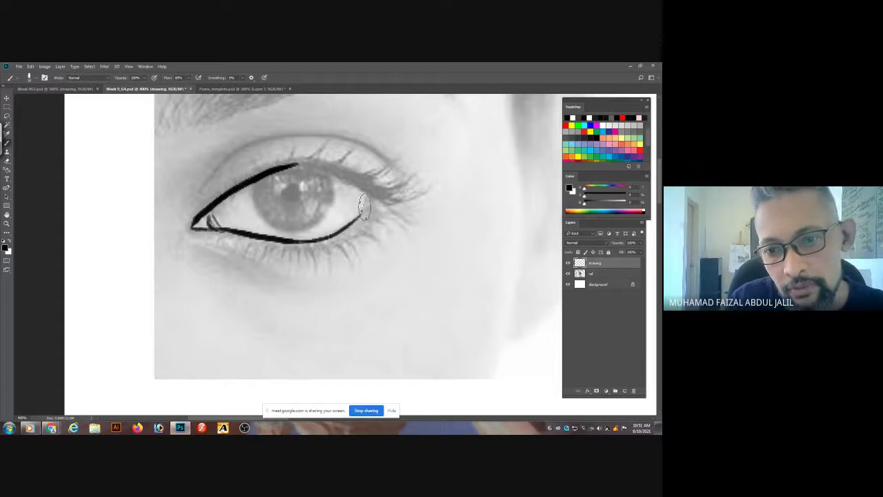
mouse_move(289, 170)
left_mouse_down()
mouse_move(339, 170)
mouse_move(373, 190)
left_mouse_up()
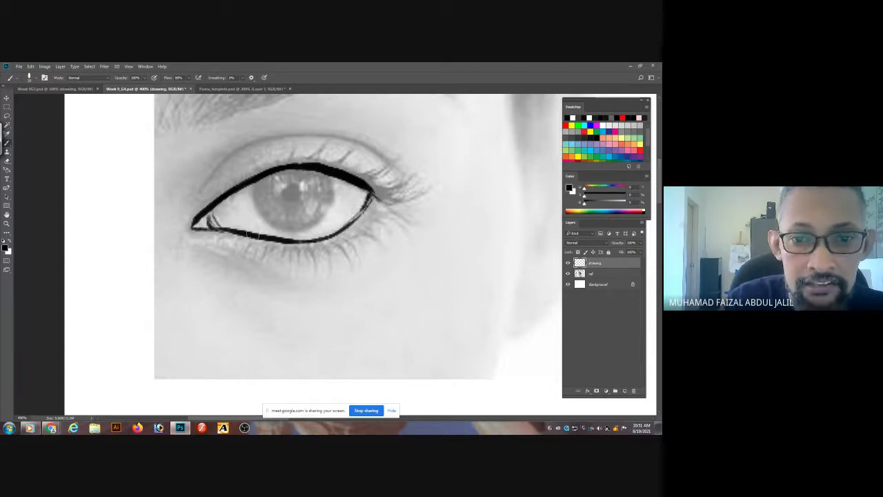
mouse_move(221, 230)
left_mouse_down()
mouse_move(266, 246)
mouse_move(321, 244)
left_mouse_up()
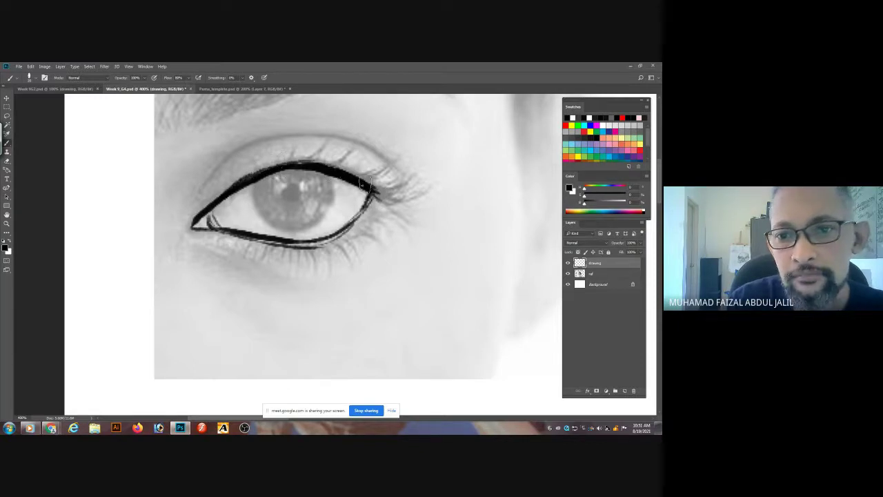
Draw the upper lashes along the lid and outer corner, and reinforce the outer edge of the lower lid.
mouse_move(337, 170)
left_mouse_down()
mouse_move(388, 190)
mouse_move(354, 156)
mouse_move(391, 157)
mouse_move(406, 190)
left_mouse_up()
left_click_drag(378, 190, 412, 178)
left_click_drag(300, 167, 331, 148)
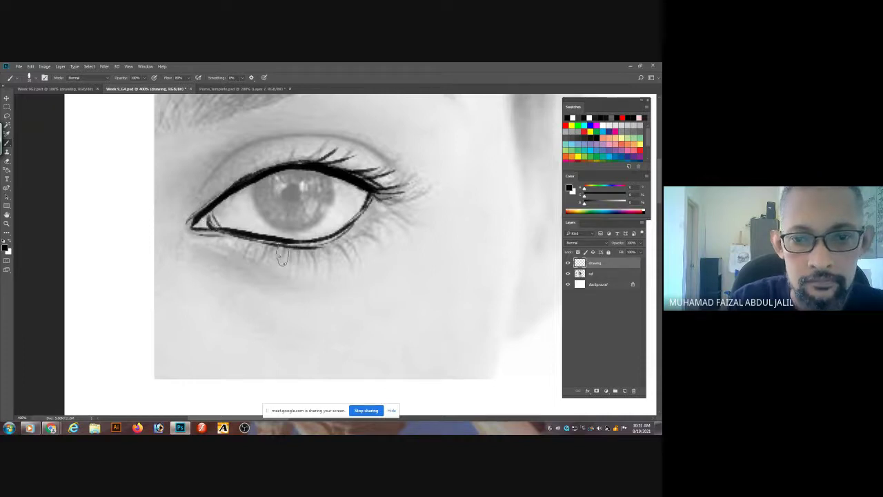
left_click_drag(336, 241, 373, 194)
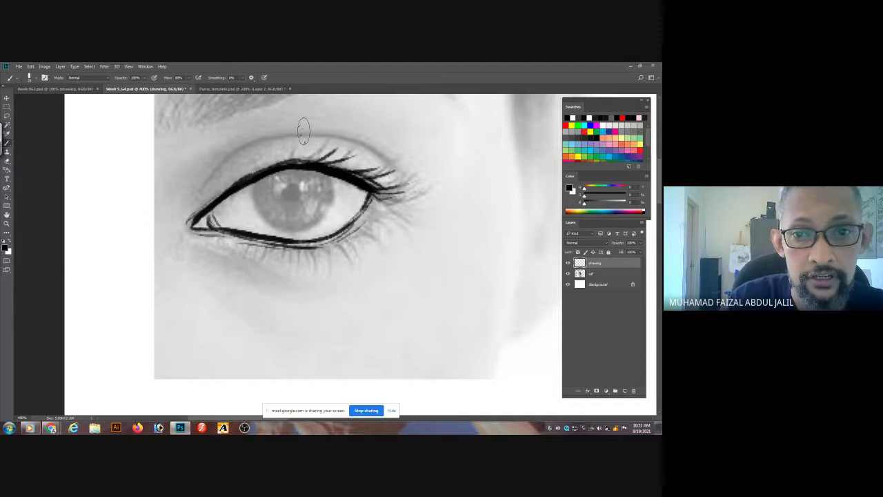
Trace the eyelid crease above the eye and the fold line under the inner corner.
mouse_move(304, 132)
left_mouse_down()
mouse_move(250, 145)
mouse_move(201, 185)
left_mouse_up()
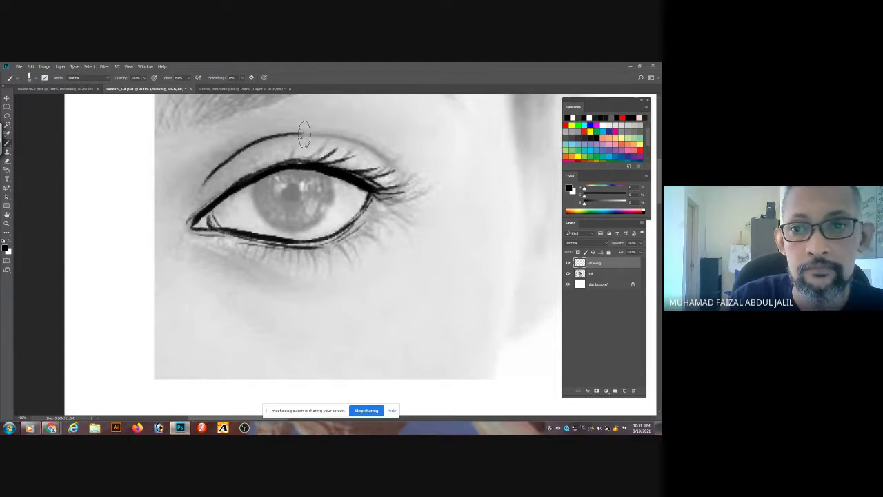
mouse_move(304, 135)
left_mouse_down()
mouse_move(353, 140)
mouse_move(402, 179)
left_mouse_up()
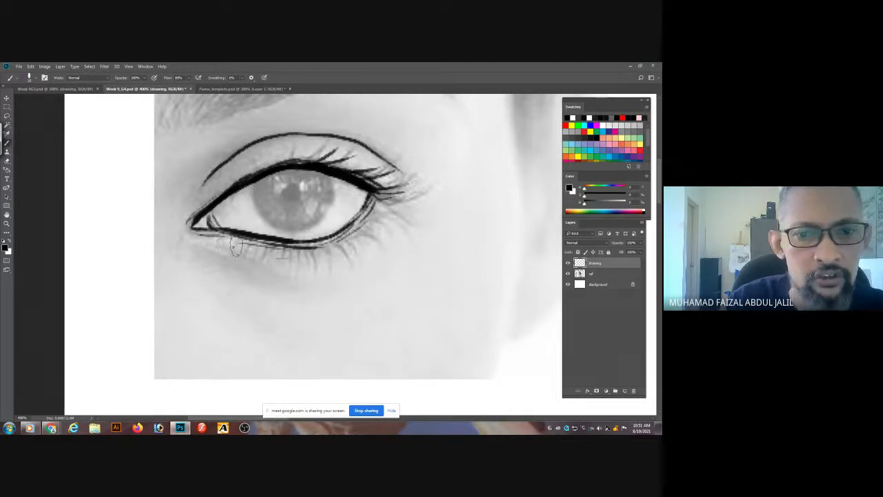
left_click_drag(205, 243, 264, 266)
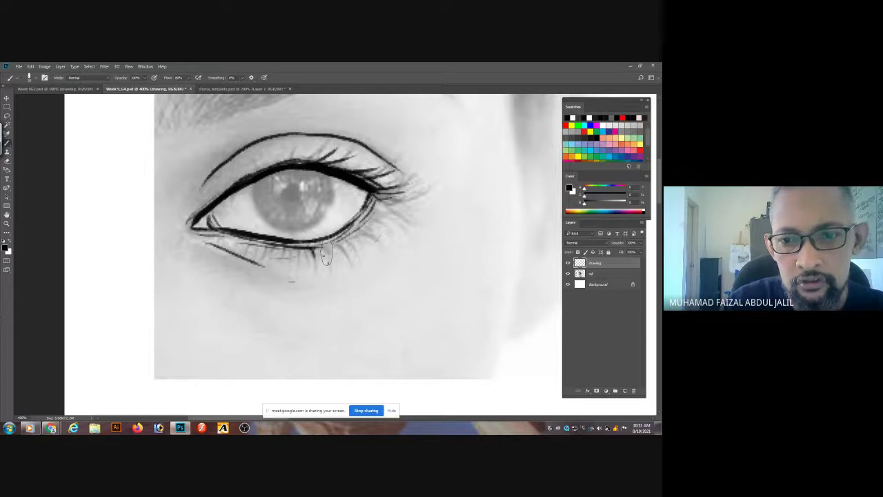
Draw short lower lashes along the lower lid from the inner side to the outer corner.
mouse_move(322, 243)
left_mouse_down()
mouse_move(327, 263)
mouse_move(339, 261)
left_mouse_up()
mouse_move(345, 241)
left_mouse_down()
mouse_move(349, 257)
mouse_move(356, 253)
left_mouse_up()
mouse_move(298, 250)
left_mouse_down()
mouse_move(276, 248)
mouse_move(259, 261)
left_mouse_up()
left_click_drag(242, 239, 246, 255)
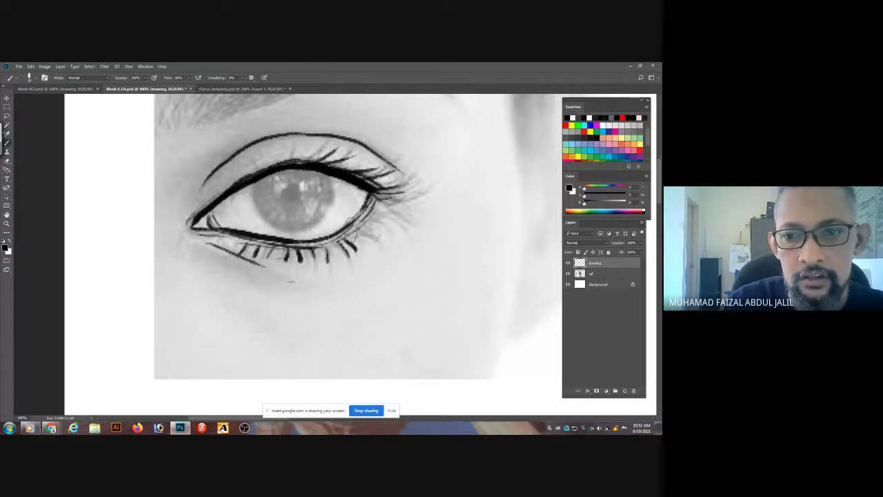
mouse_move(360, 235)
left_mouse_down()
mouse_move(369, 246)
mouse_move(400, 211)
left_mouse_up()
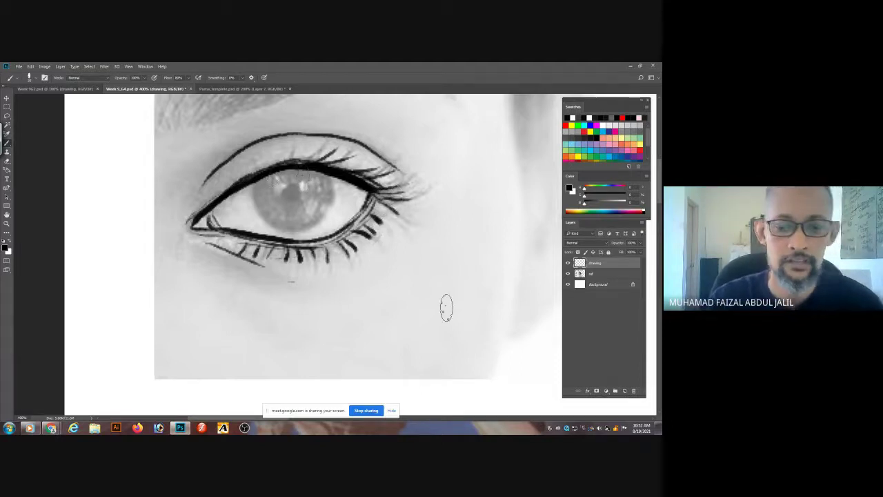
Toggle the ref layer's visibility repeatedly to compare the eye line drawing with and without the photo.
key("ctrl+minus")
key("ctrl+minus")
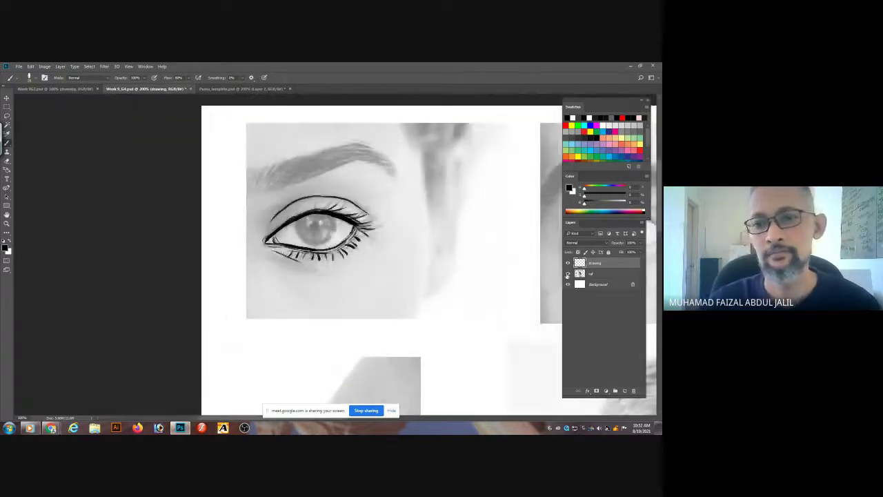
left_click(568, 274)
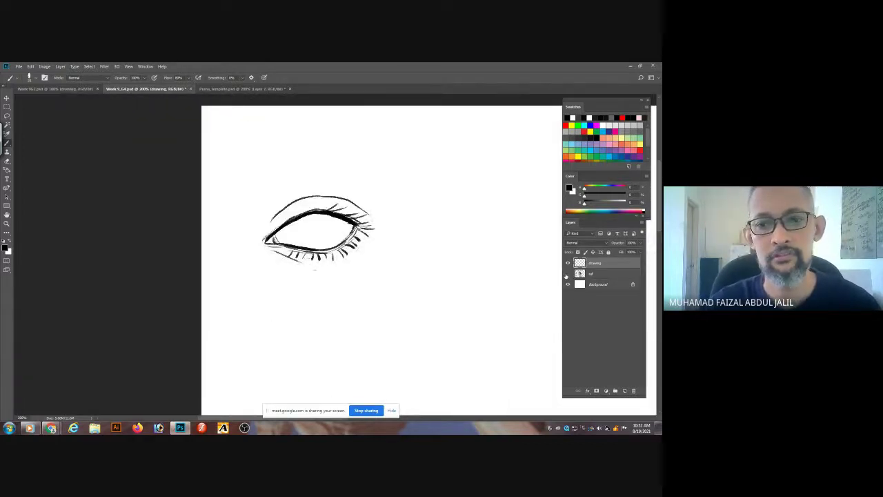
left_click(567, 275)
left_click(568, 275)
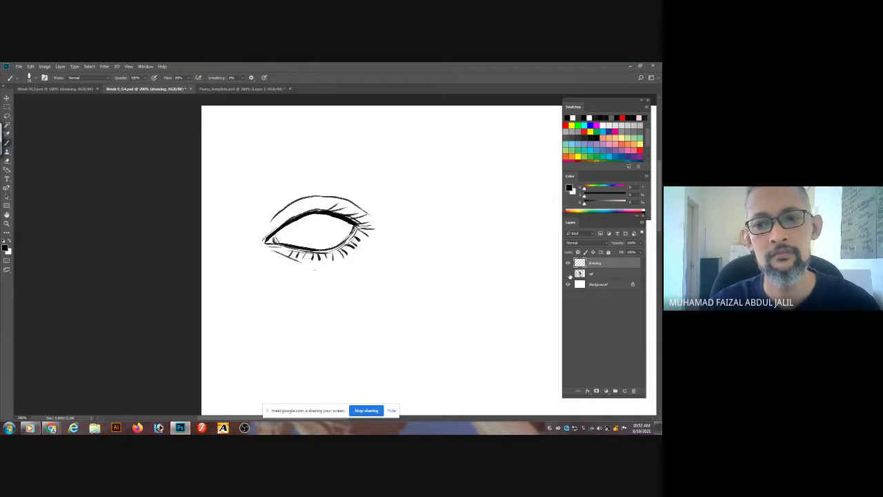
left_click(568, 274)
left_click(568, 274)
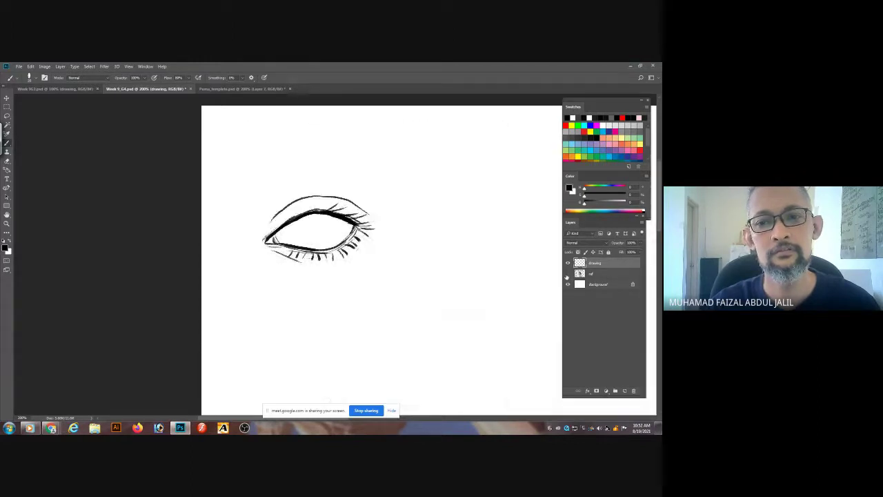
left_click(568, 274)
left_click(568, 275)
left_click(568, 274)
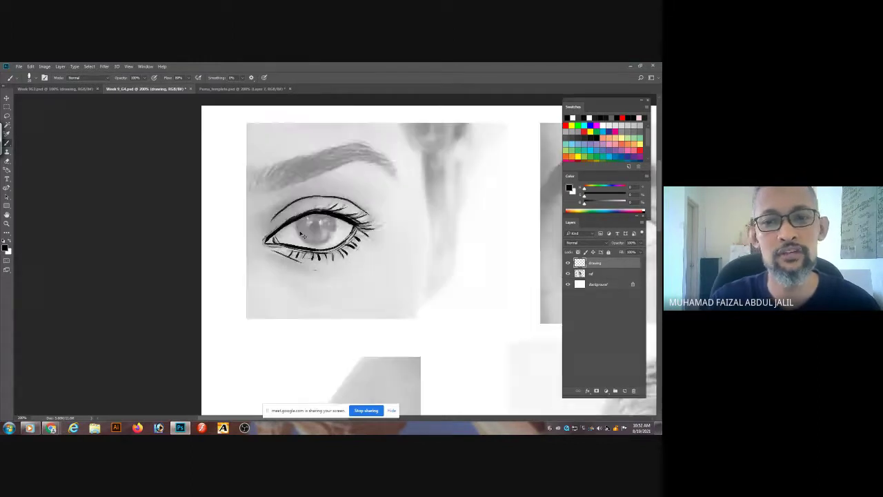
Draw the iris as a thick ring and fill in the pupil and dark iris markings, leaving a small highlight.
key("ctrl+plus")
scroll(315, 239, "up", 1)
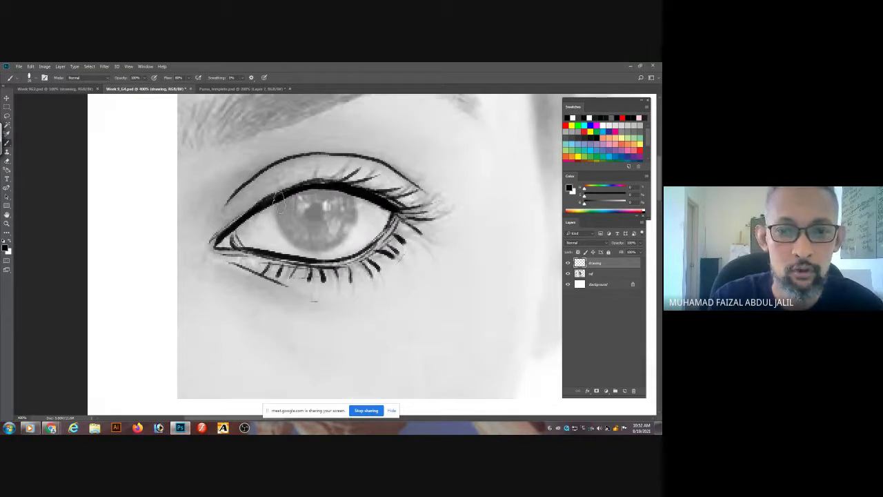
mouse_move(280, 220)
left_mouse_down()
mouse_move(320, 250)
mouse_move(350, 233)
mouse_move(356, 205)
mouse_move(338, 181)
left_mouse_up()
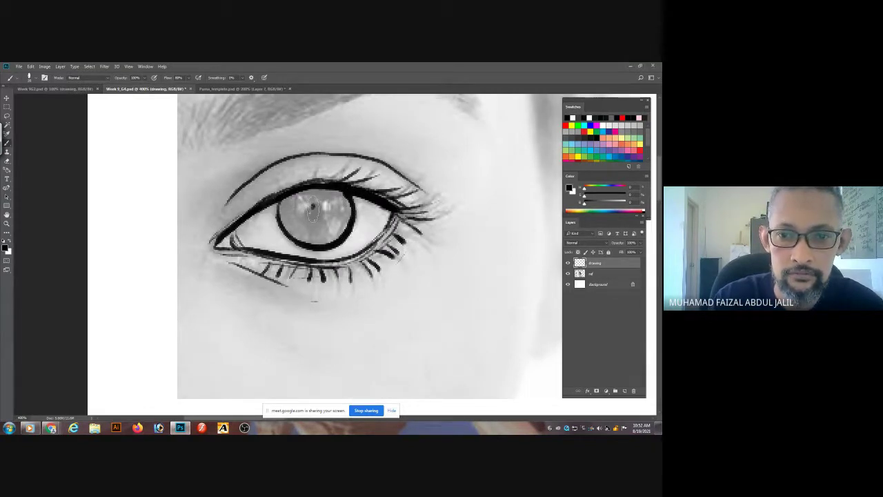
mouse_move(309, 216)
left_mouse_down()
mouse_move(329, 207)
mouse_move(316, 206)
left_mouse_up()
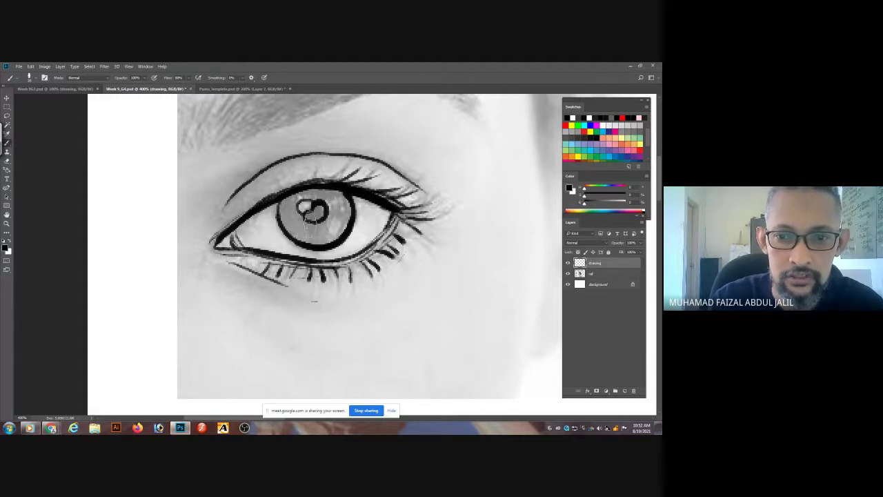
mouse_move(312, 222)
left_mouse_down()
mouse_move(323, 204)
mouse_move(311, 202)
mouse_move(314, 219)
left_mouse_up()
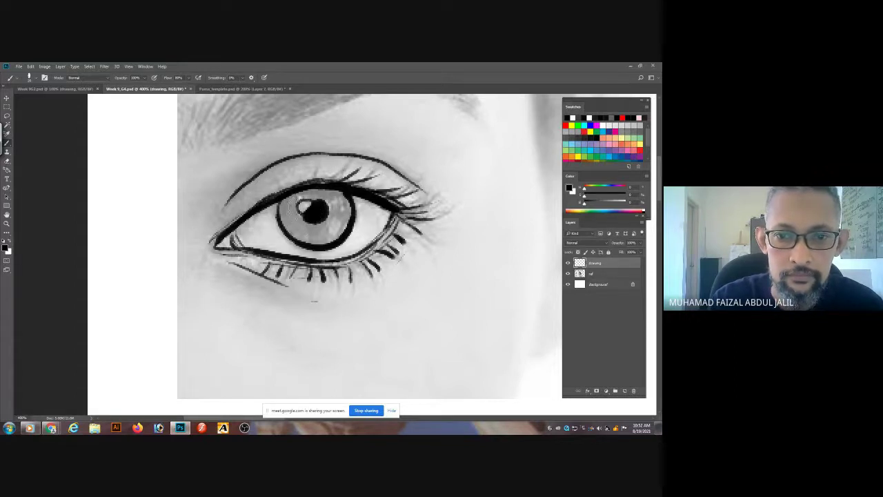
mouse_move(296, 225)
left_mouse_down()
mouse_move(304, 235)
mouse_move(316, 221)
mouse_move(337, 239)
mouse_move(341, 197)
mouse_move(319, 197)
mouse_move(292, 234)
mouse_move(296, 247)
left_mouse_up()
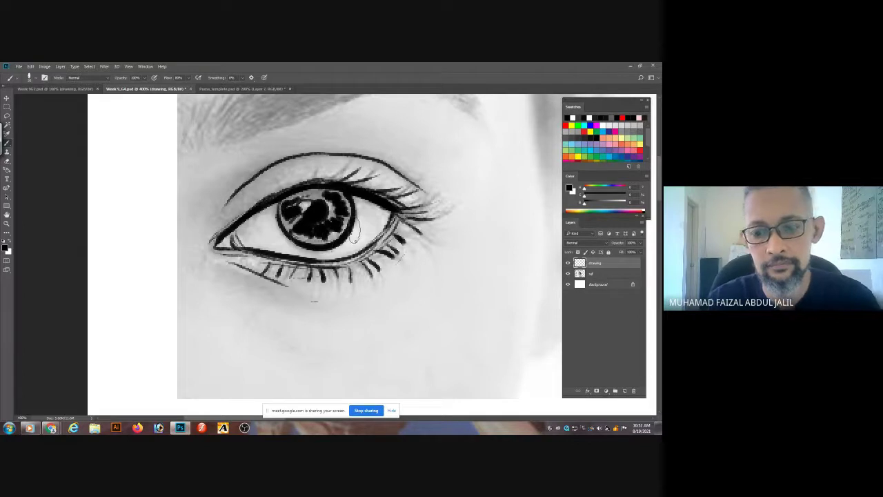
Hide the ref layer to view the completed eye line drawing without the photos.
key("ctrl+minus")
key("ctrl+minus")
key("ctrl+minus")
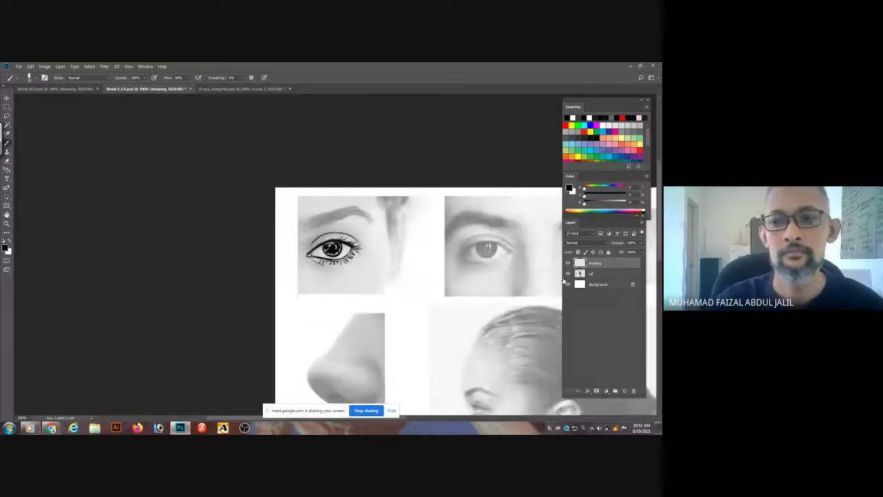
left_click(568, 274)
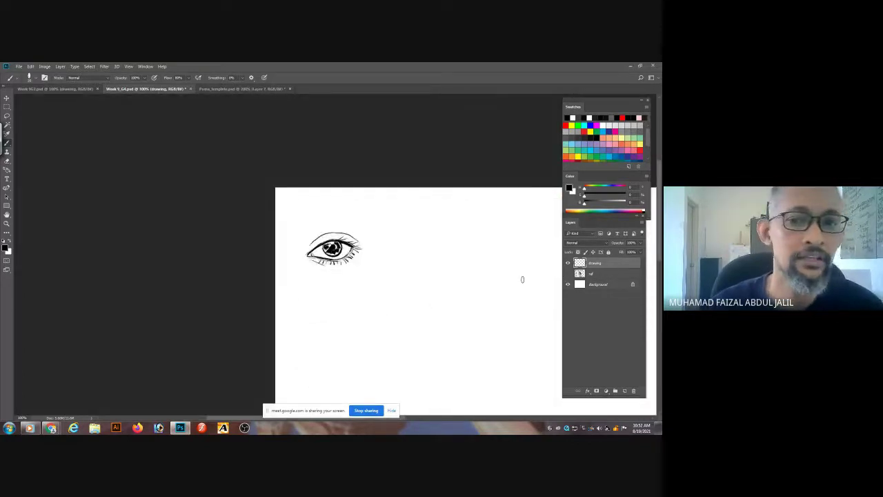
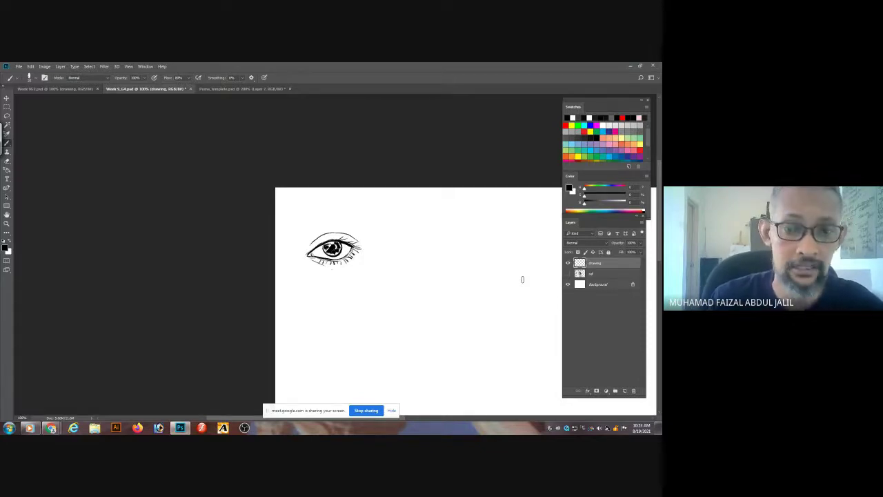
Switch to the Google Meet call in Chrome, dismiss the raised-hand notification, and check the in-call messages.
mouse_move(53, 430)
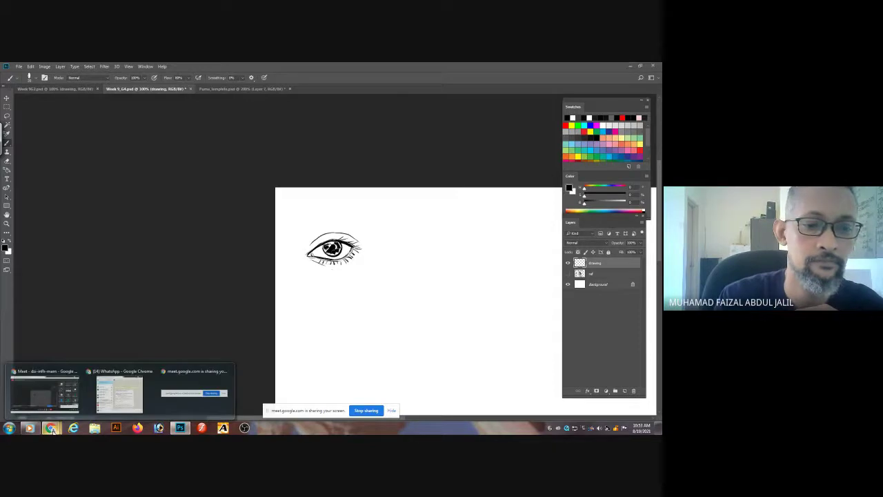
left_click(45, 392)
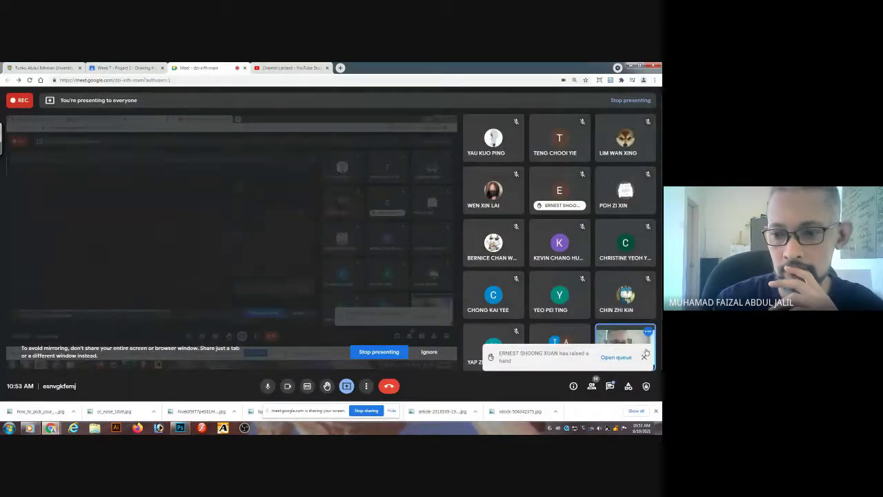
left_click(644, 356)
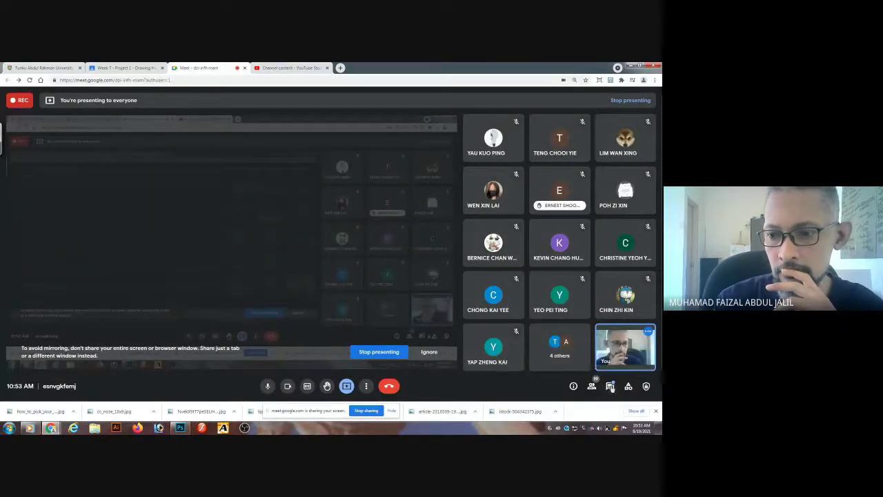
left_click(611, 388)
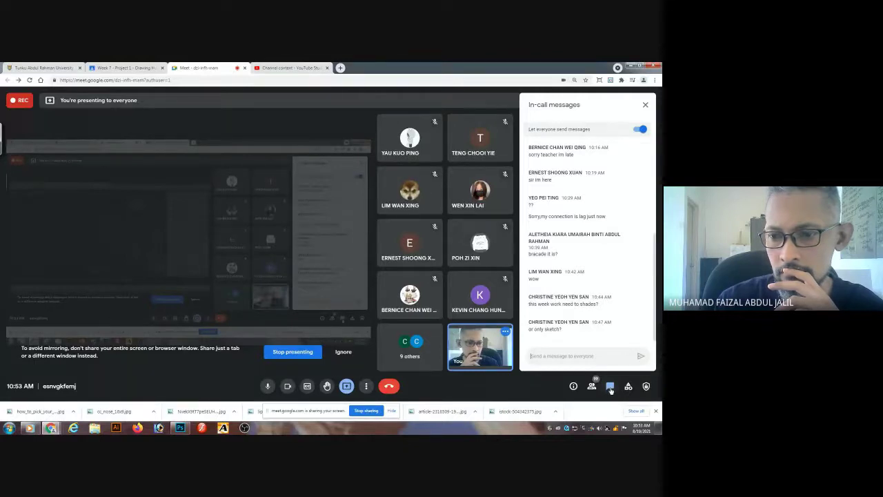
left_click(610, 388)
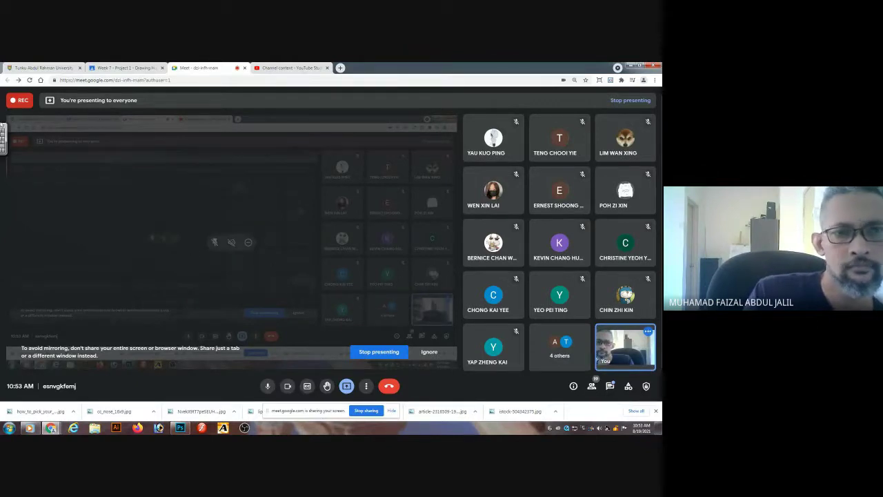
Mark the students in rows 20 and 22 present in the staff intranet attendance list, and return to the Meet call.
left_click(43, 68)
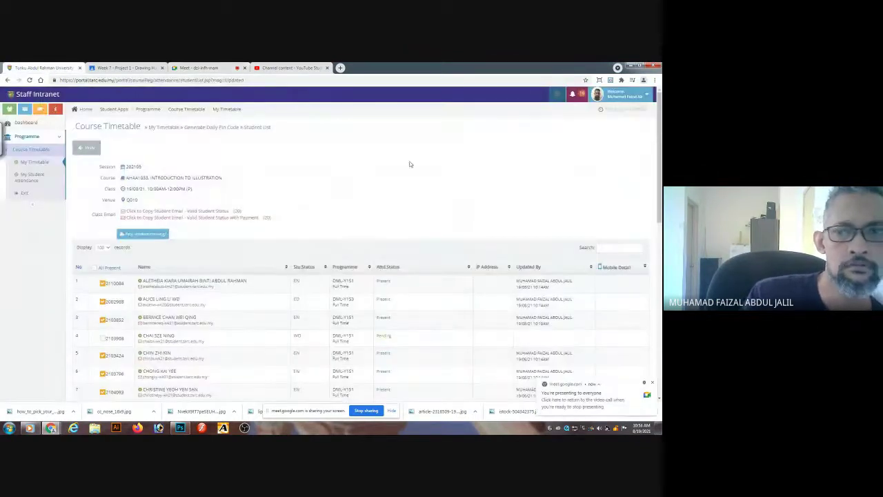
scroll(414, 228, "down", 15)
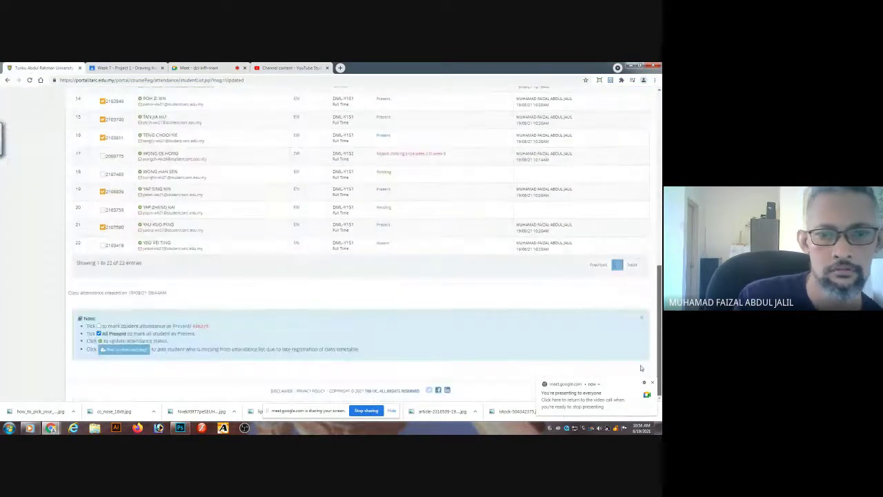
left_click(104, 246)
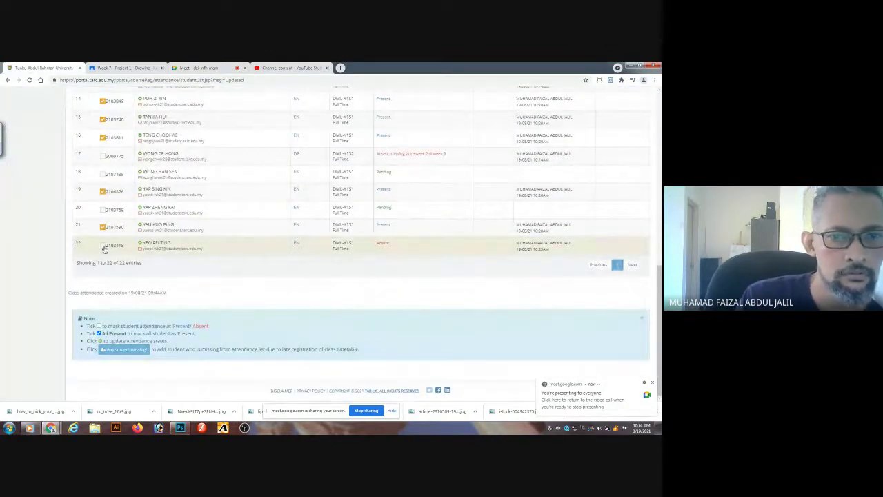
left_click(104, 209)
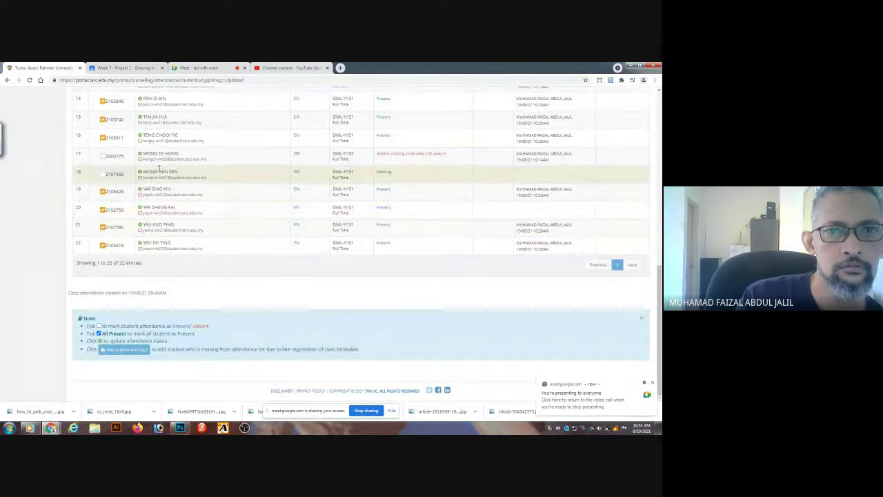
left_click(228, 69)
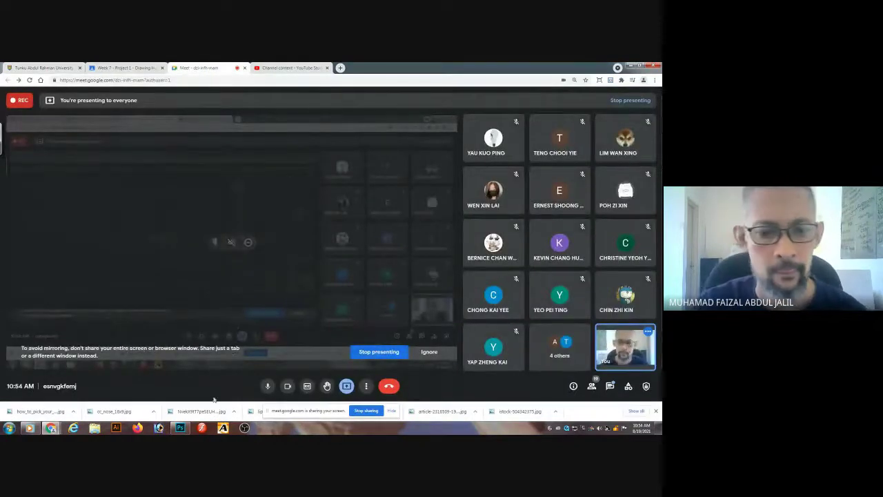
Switch back to Photoshop and examine the eye's line work up close and at normal size.
left_click(181, 428)
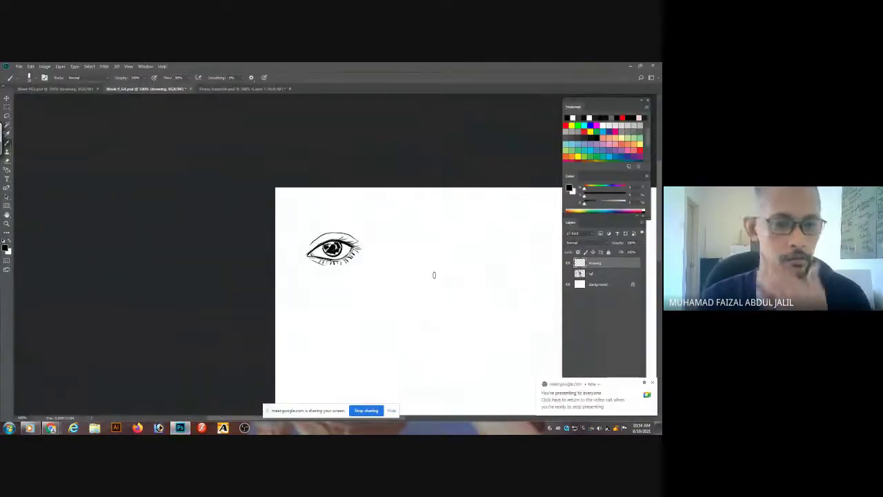
key("ctrl+plus")
key("ctrl+plus")
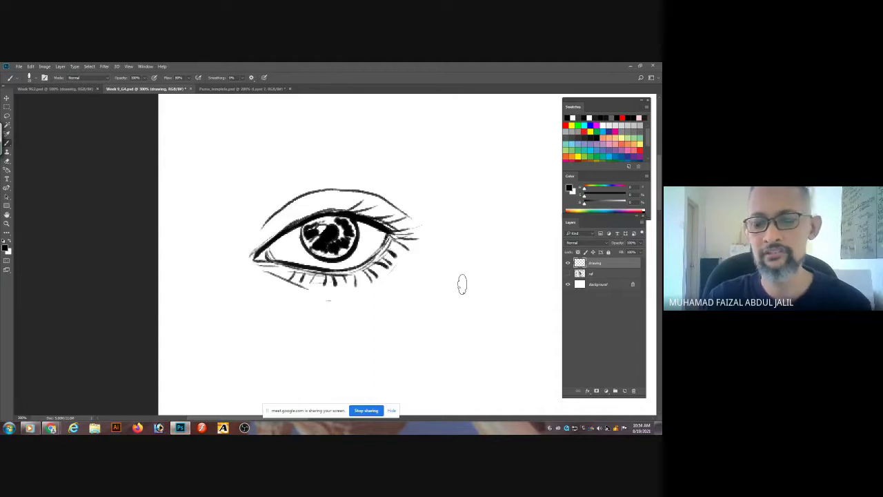
key("ctrl+minus")
key("ctrl+minus")
Show the ref layer again and move the eye drawing directly below its reference photo for comparison.
left_click(568, 273)
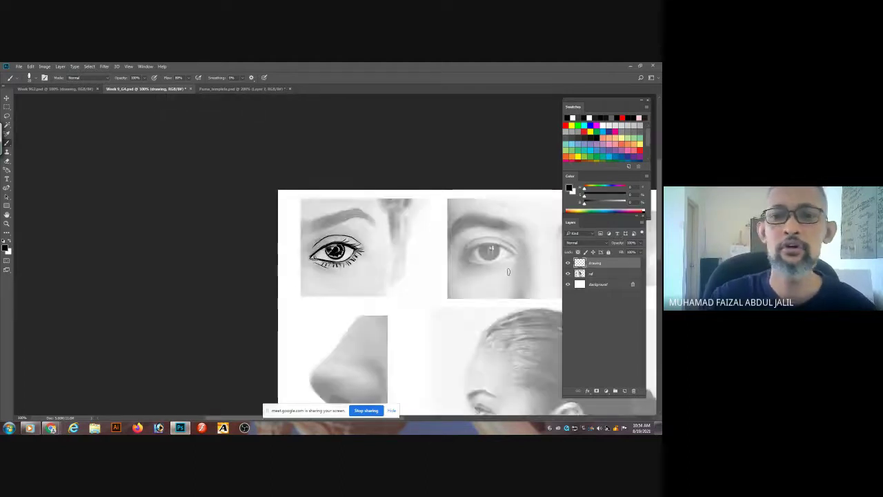
left_click_drag(352, 241, 354, 301)
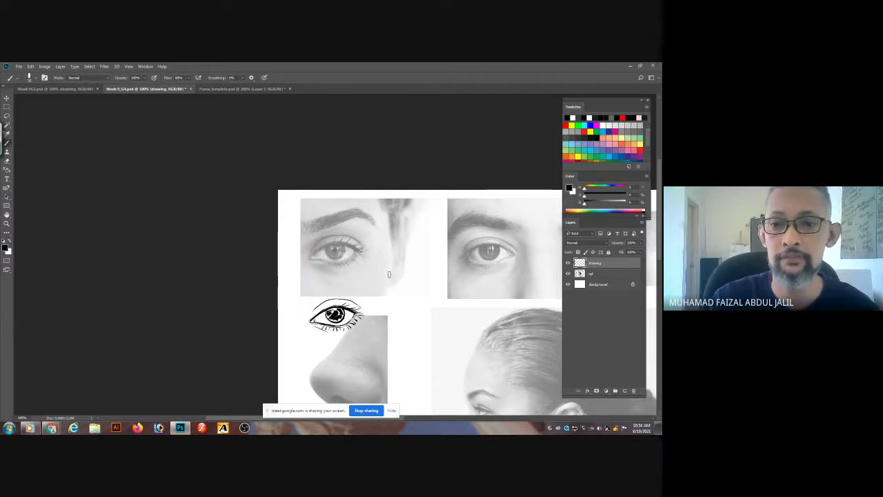
scroll(350, 275, "up", 2)
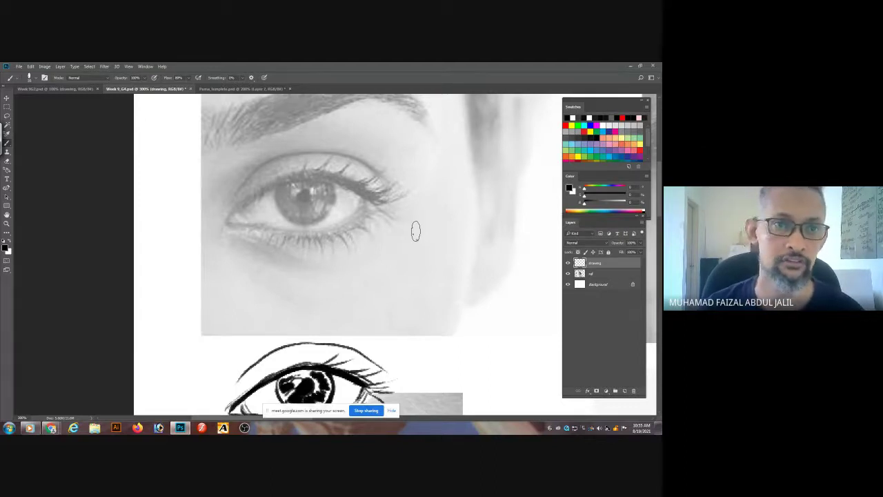
Open the Week 9G2.psd document and examine the line work and shading of the woman's profile portrait.
left_click(40, 91)
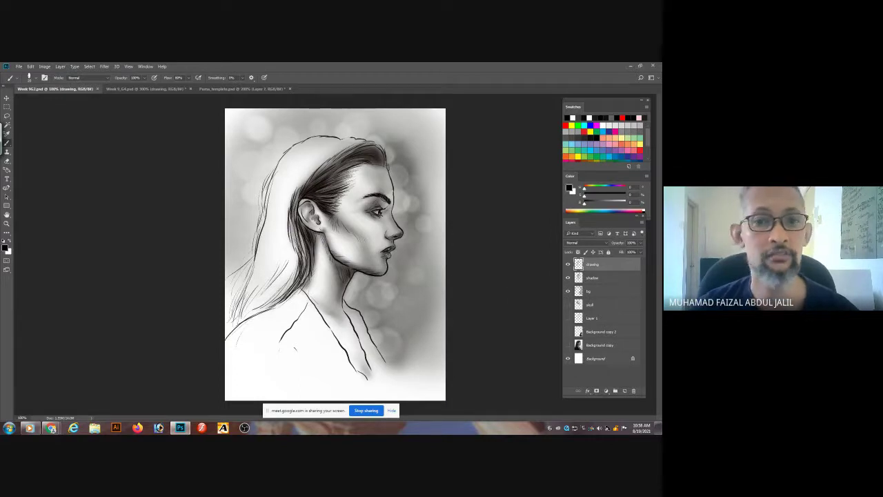
key("ctrl+plus")
key("ctrl+plus")
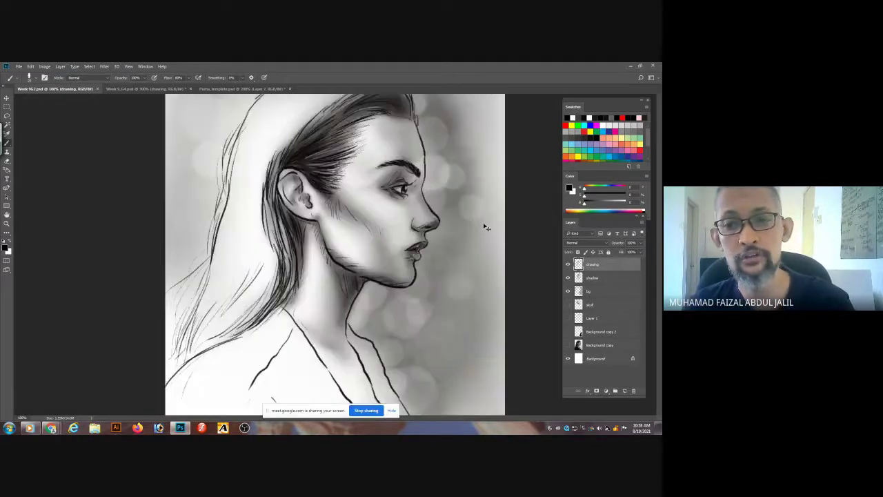
left_click_drag(492, 203, 407, 224)
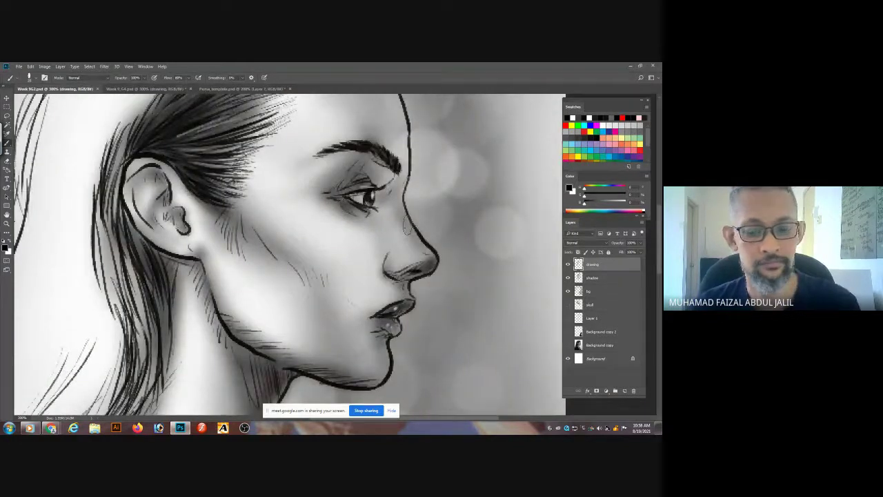
key("ctrl+0")
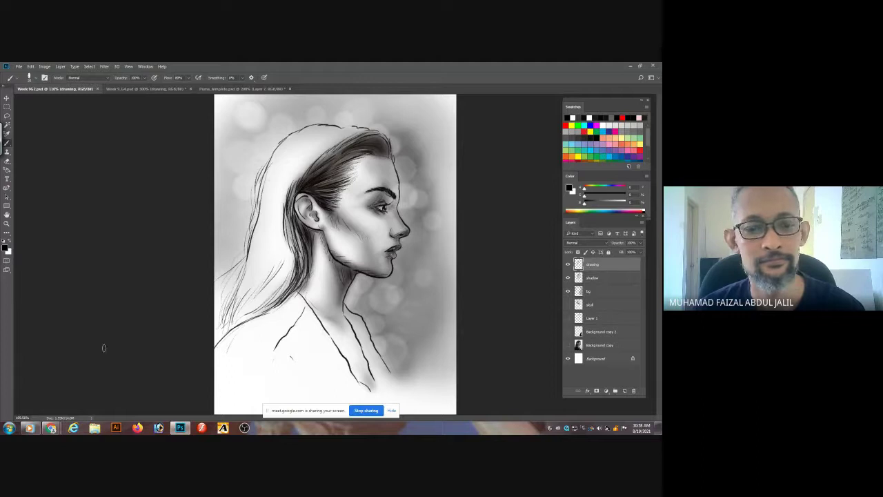
Switch to the Google Meet call and read the students' latest in-call messages.
mouse_move(51, 429)
left_click(42, 390)
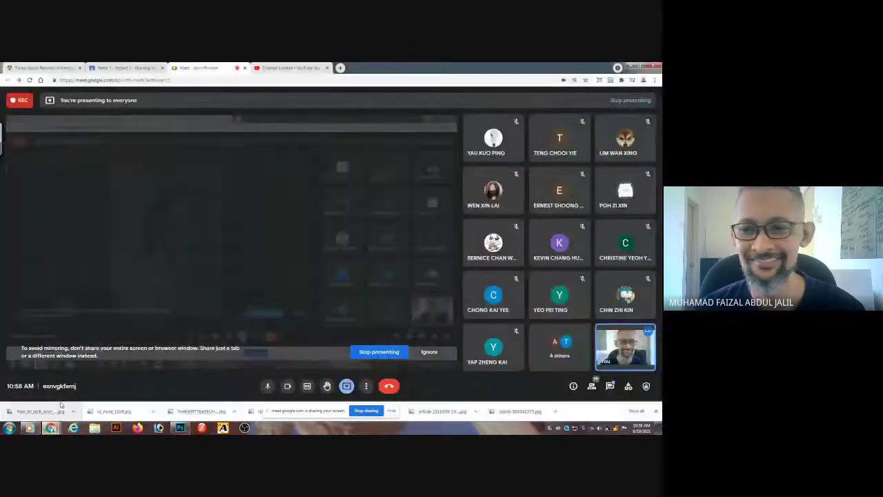
left_click(610, 387)
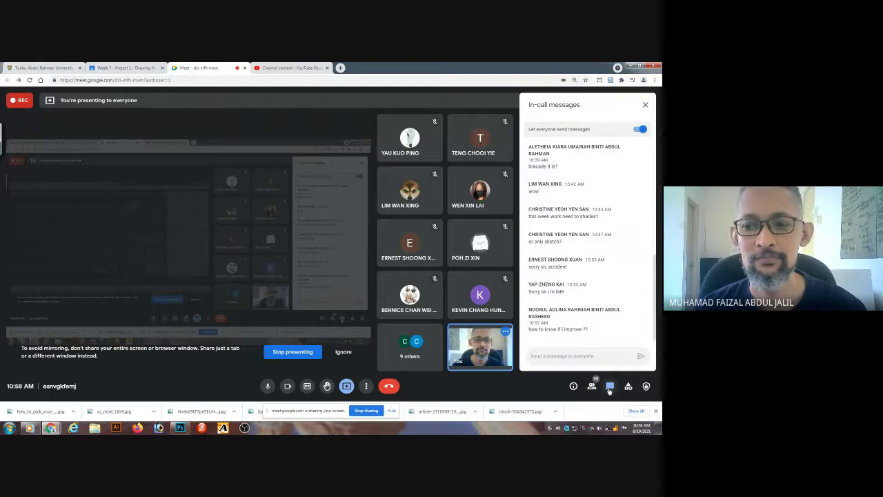
left_click(610, 388)
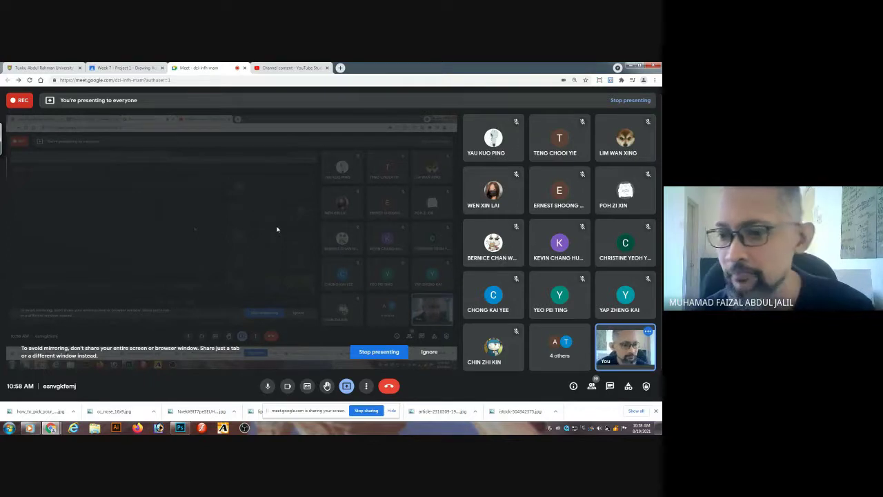
left_click(610, 386)
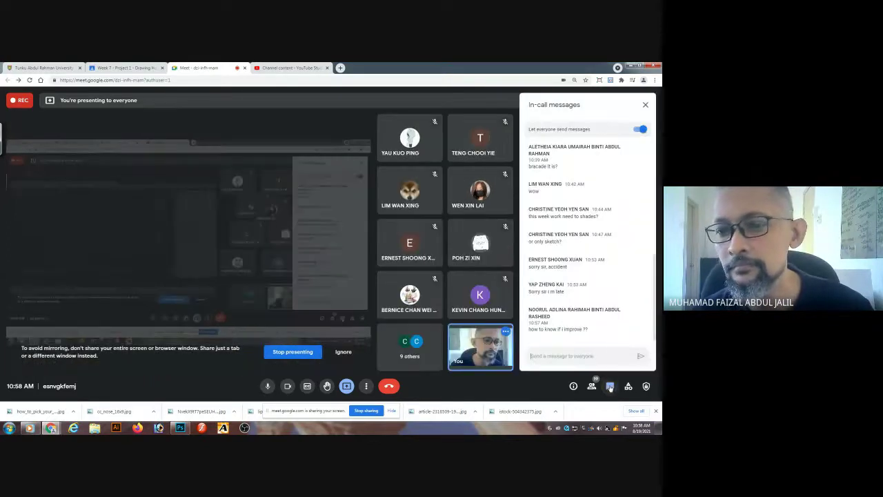
left_click(610, 387)
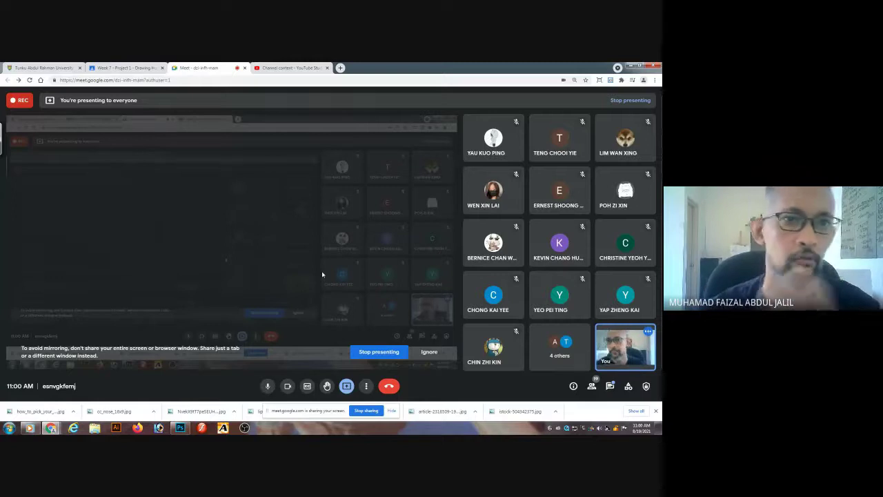
Go to the Week 7 assignment in Google Classroom and open the INTRODUCTION TO ILLUSTRATION class stream.
left_click(138, 68)
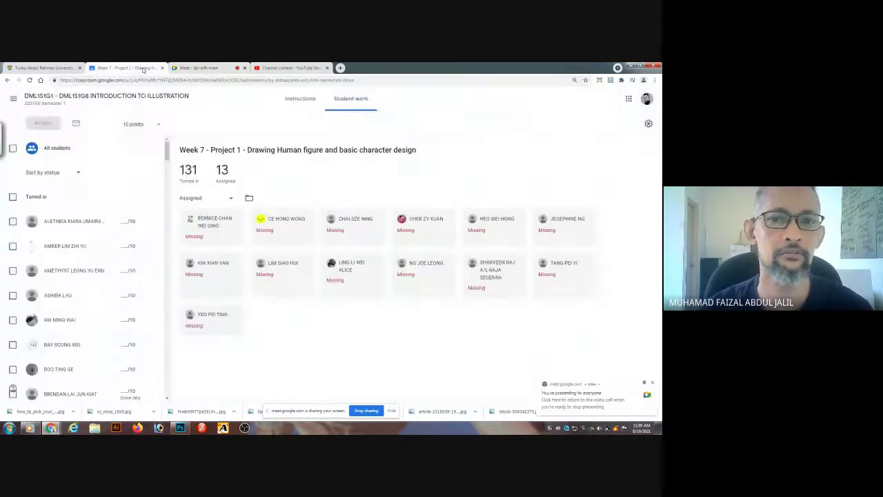
left_click(308, 102)
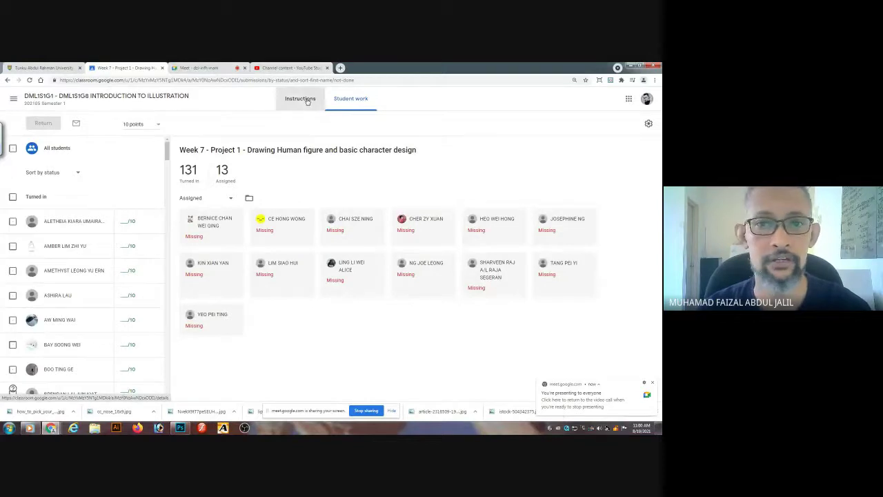
left_click(107, 96)
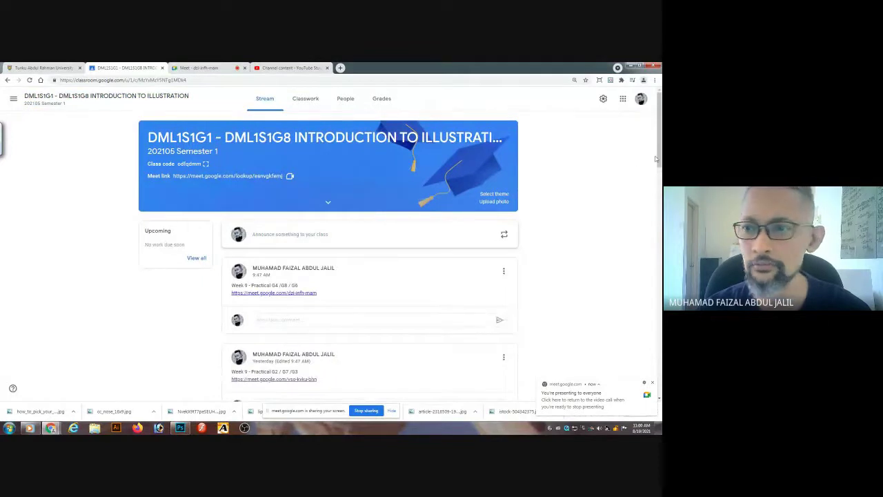
Open the turned-in student work for the Week 8 final submission under the Project 1 classwork topic.
scroll(655, 159, "down", 10)
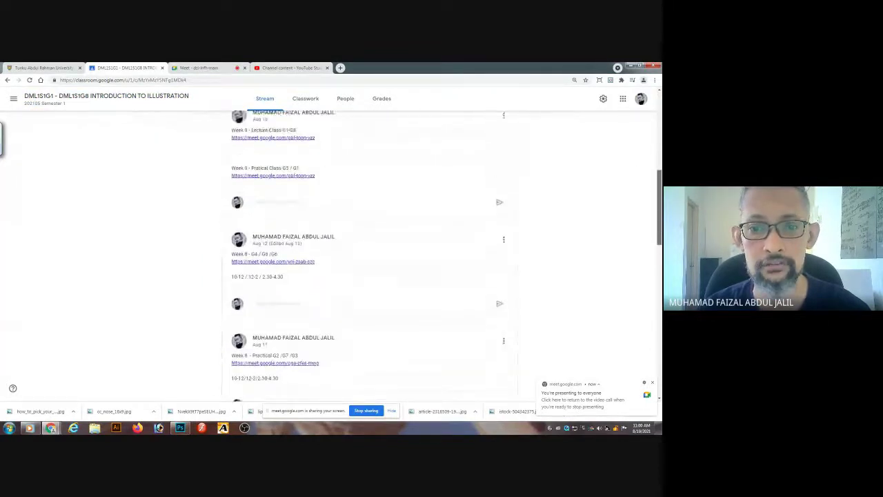
scroll(332, 241, "up", 10)
left_click(306, 100)
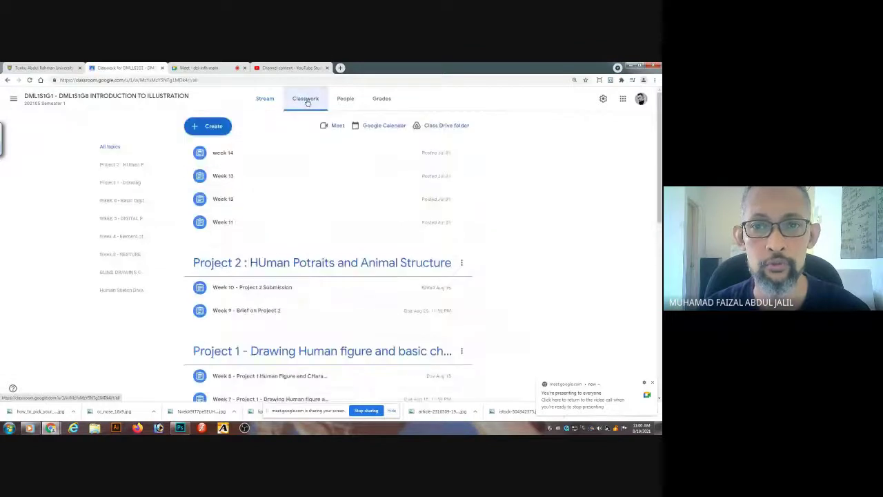
left_click_drag(655, 158, 642, 214)
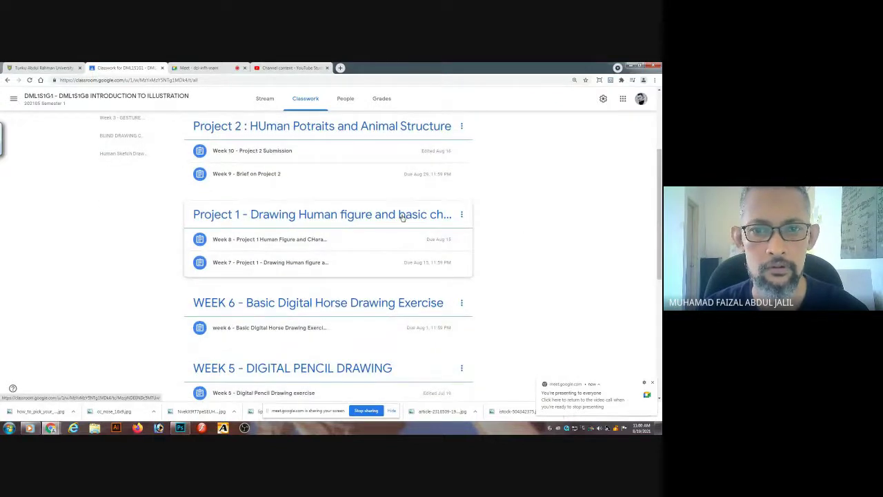
left_click(403, 217)
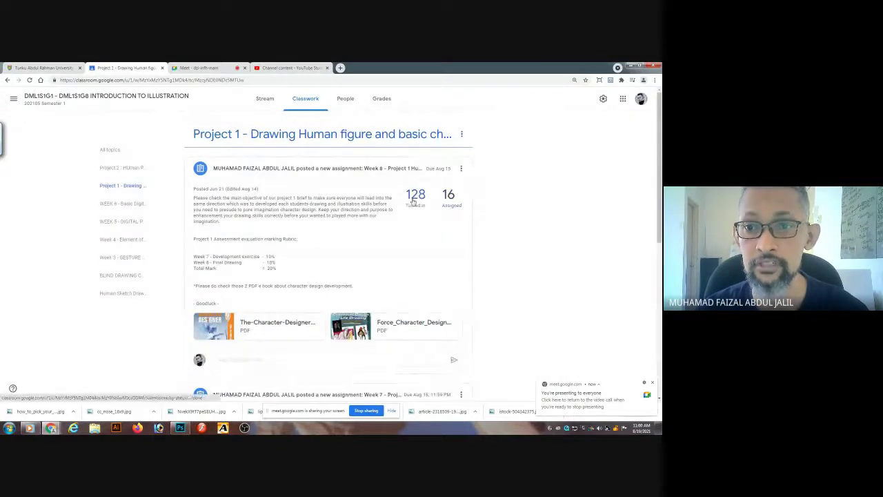
left_click(414, 197)
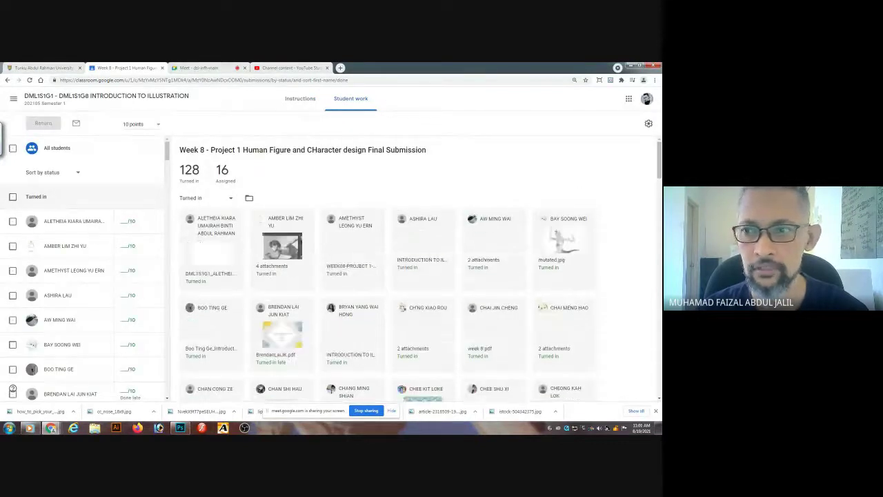
Find and open the student submission WEEK 08.pptx among the turned-in Week 8 work.
left_click_drag(658, 150, 660, 303)
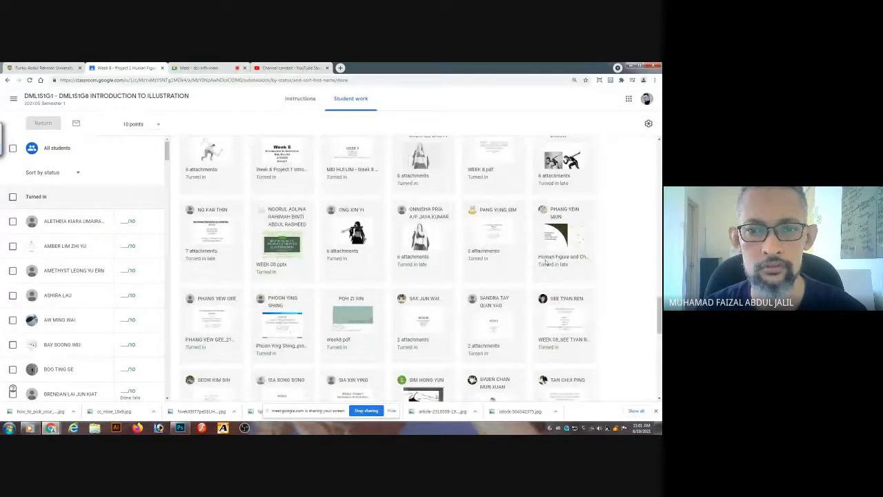
left_click(295, 250)
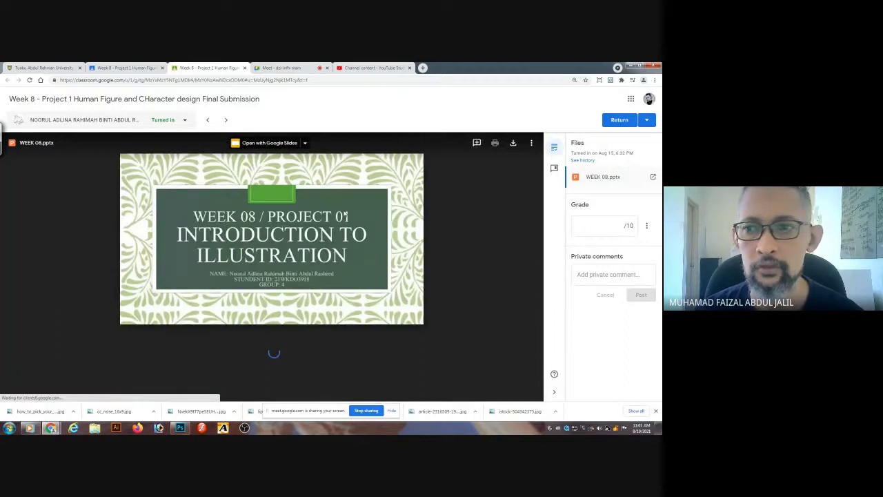
Examine the character drawings beside their reference photos on pages 3 to 5 of WEEK 08.pptx at a larger size.
left_click_drag(542, 164, 541, 235)
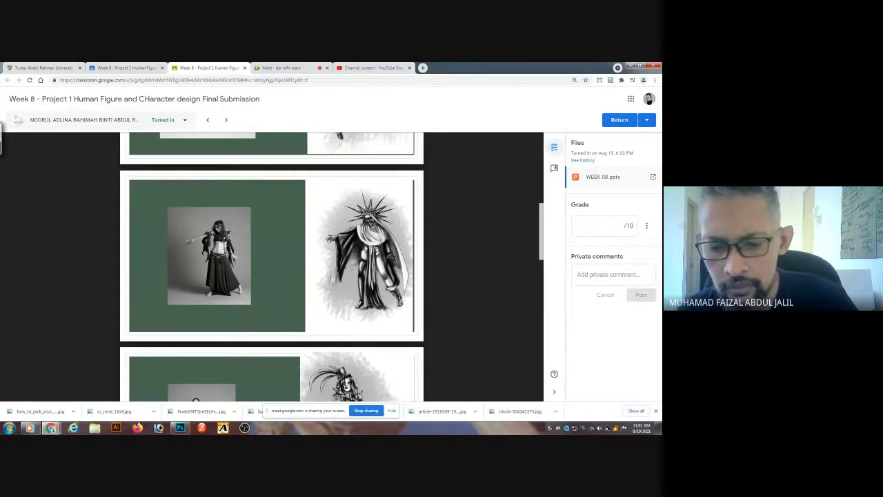
key("ctrl+plus")
key("ctrl+plus")
key("ctrl+plus")
key("ctrl+plus")
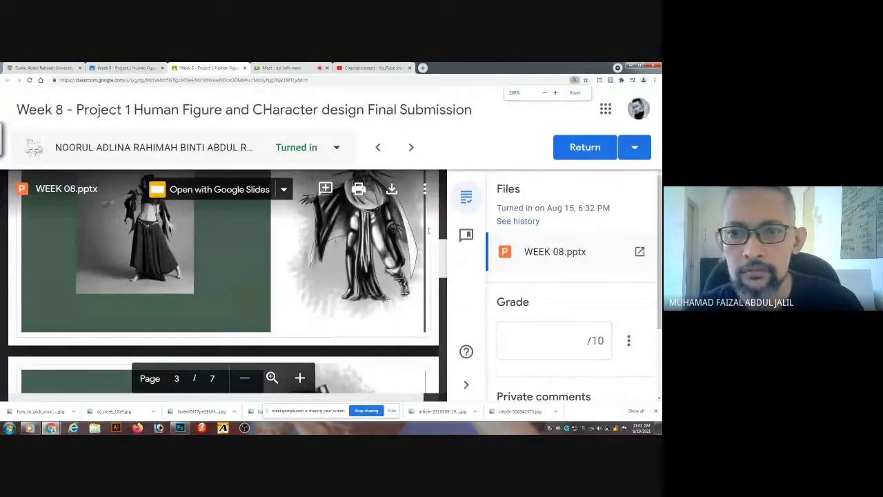
key("ctrl+minus")
key("ctrl+minus")
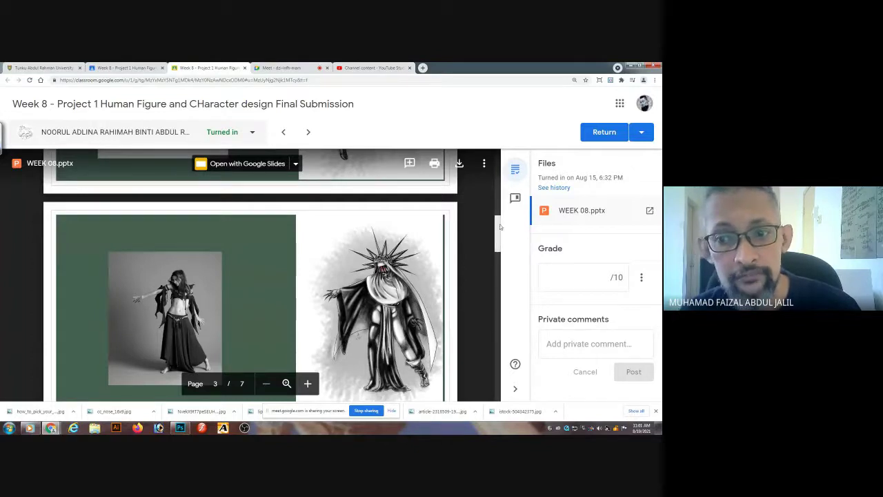
left_click_drag(500, 228, 497, 271)
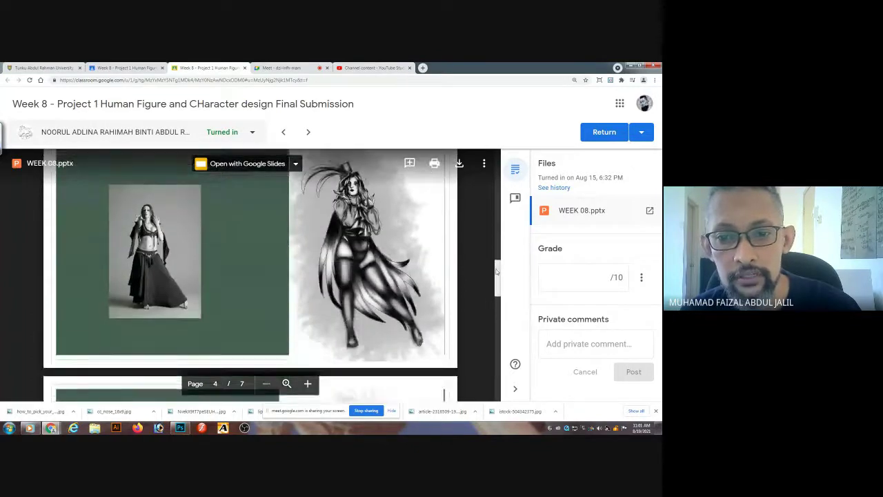
scroll(435, 276, "up", 1)
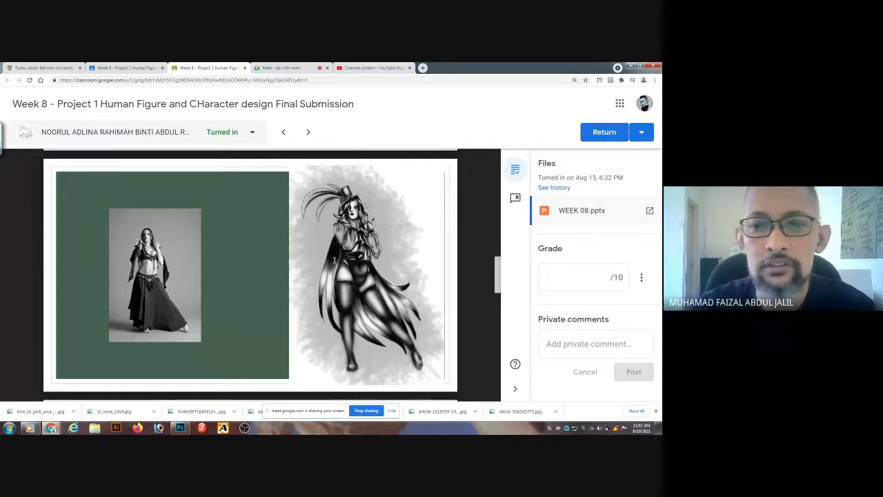
mouse_move(474, 270)
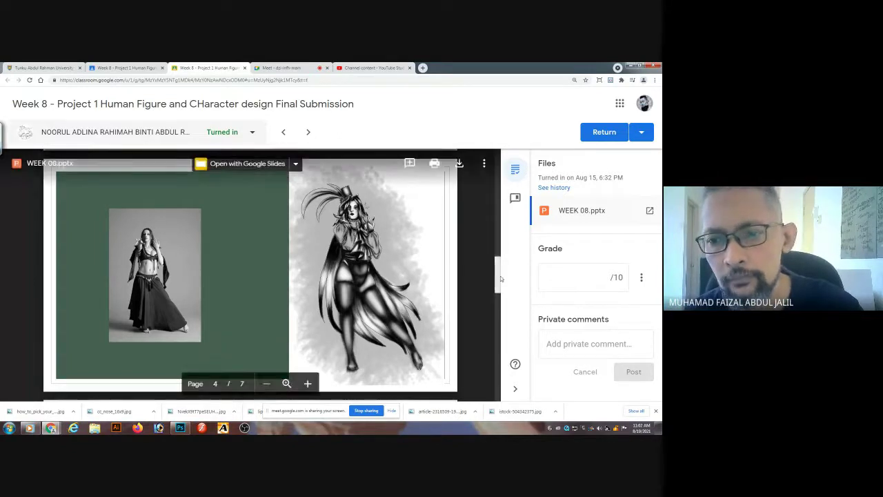
left_click_drag(495, 281, 490, 321)
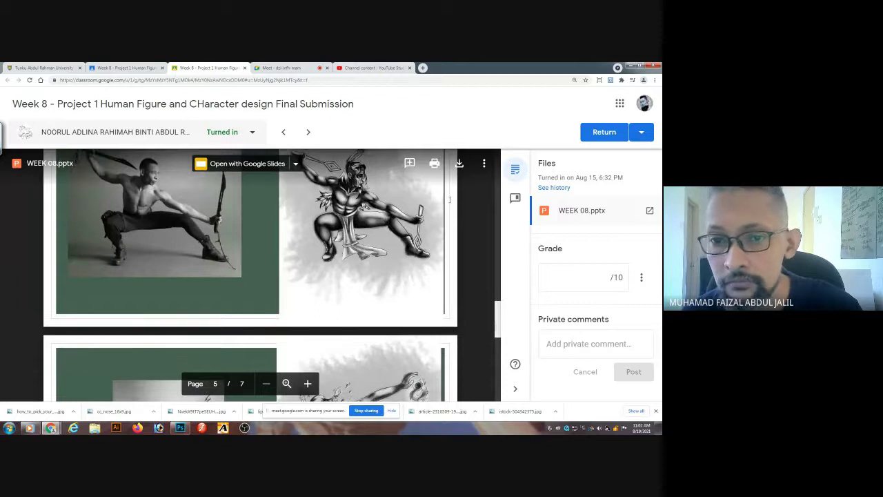
Download the presentation to the Week 8 folder, adding the student's first name to the WEEK 08 file name.
left_click(461, 163)
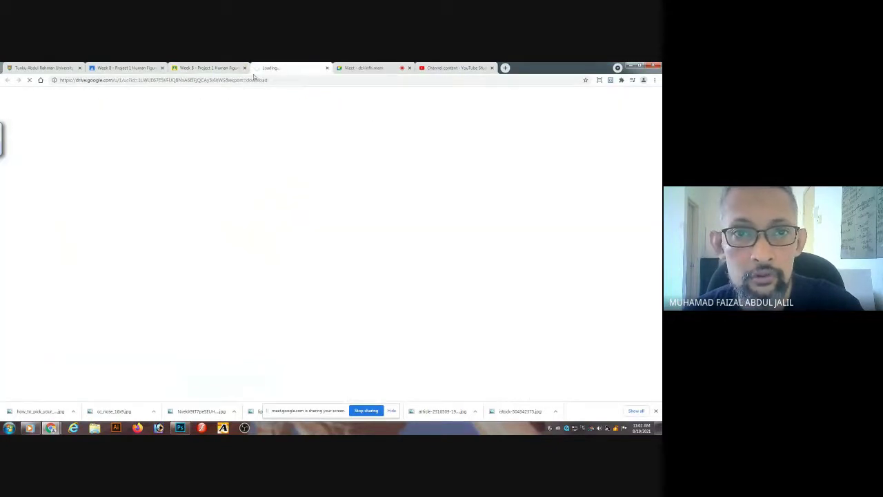
left_click(212, 67)
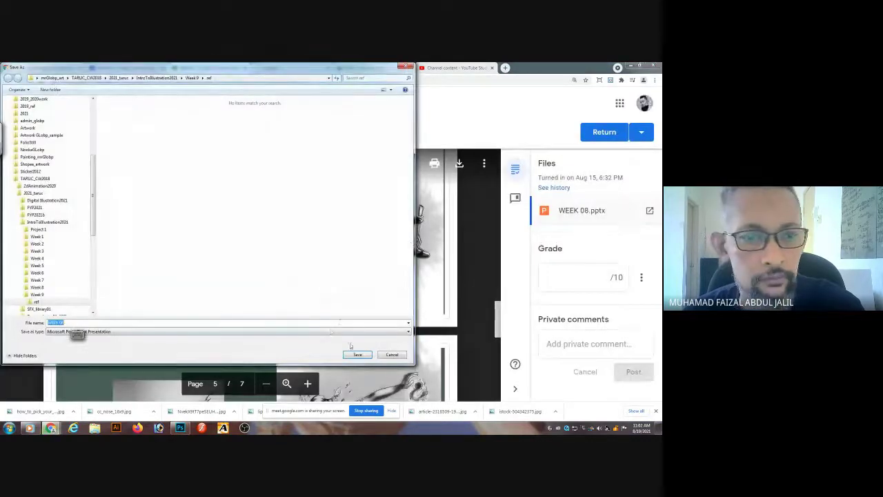
left_click(127, 323)
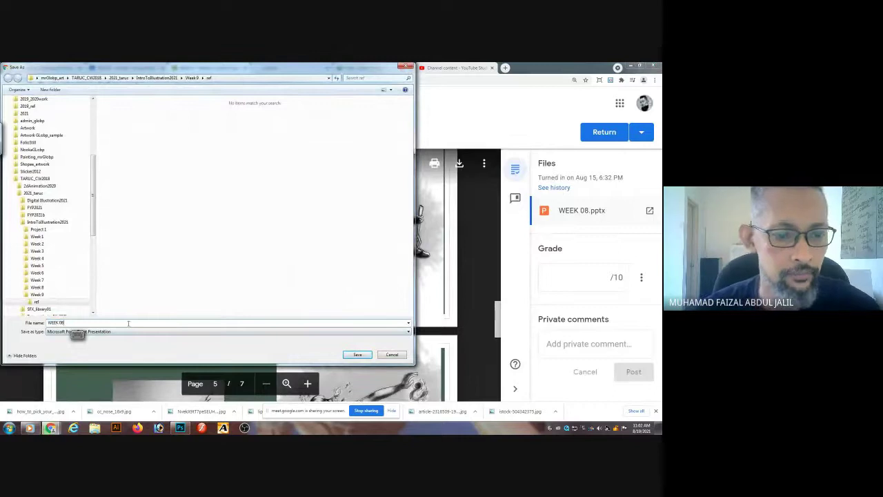
type("Adlina")
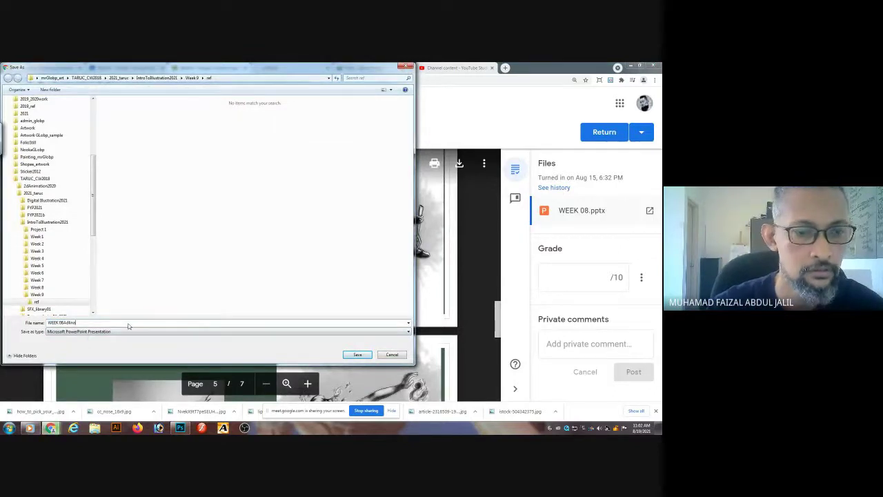
left_click(148, 79)
double_click(138, 163)
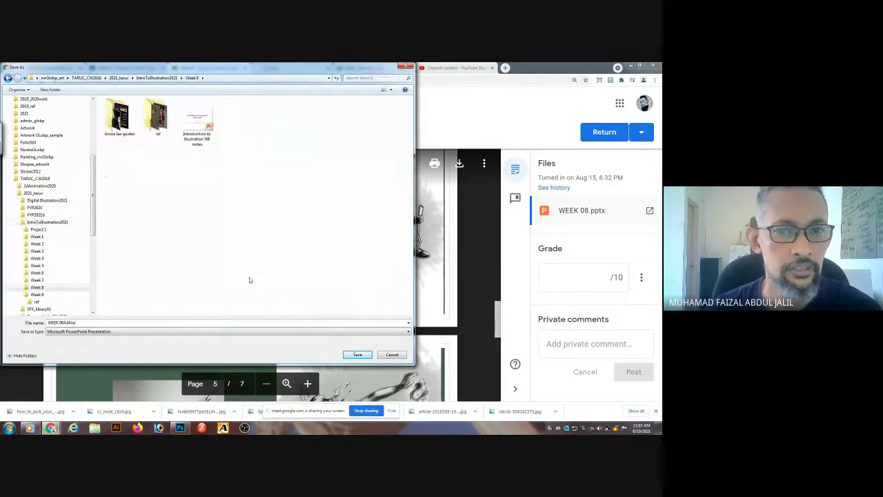
left_click(345, 354)
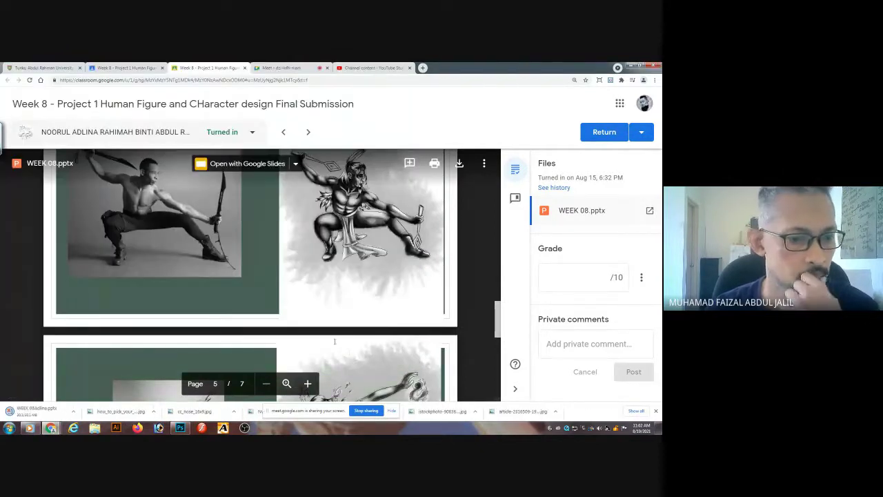
Open the downloaded presentation in PowerPoint and show its second slide, dismissing the Office activation wizard.
left_click(48, 411)
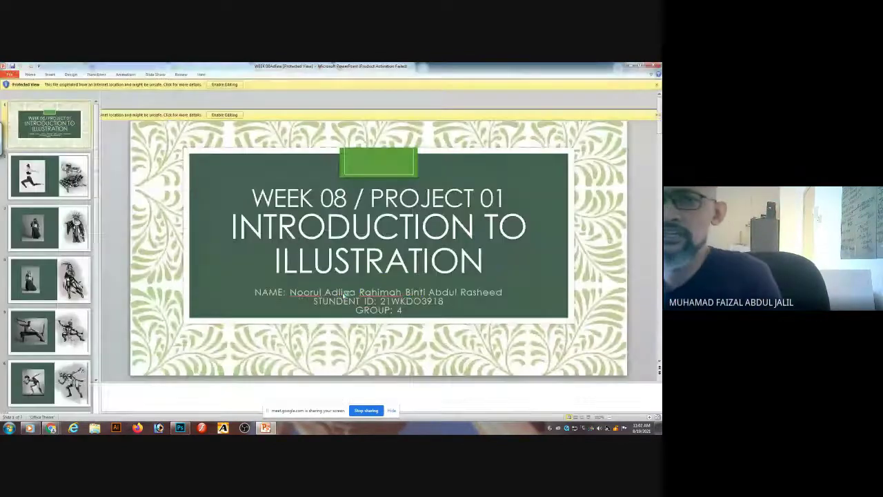
left_click(5, 157)
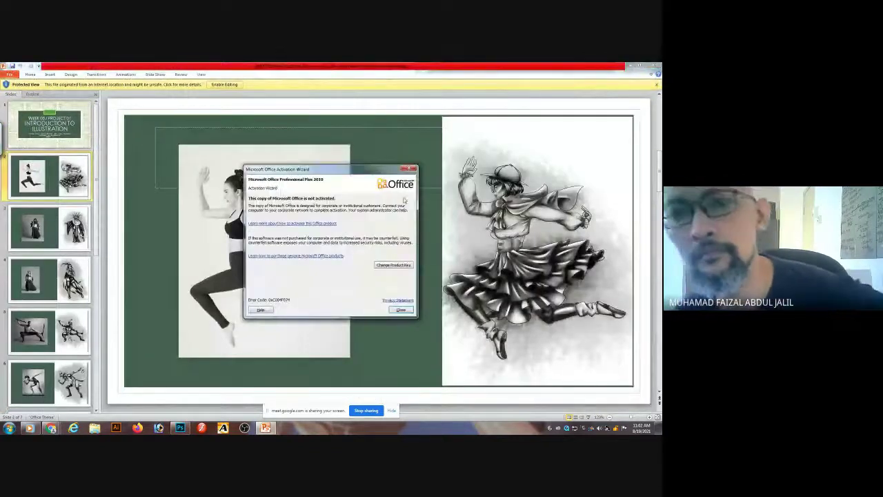
left_click(411, 169)
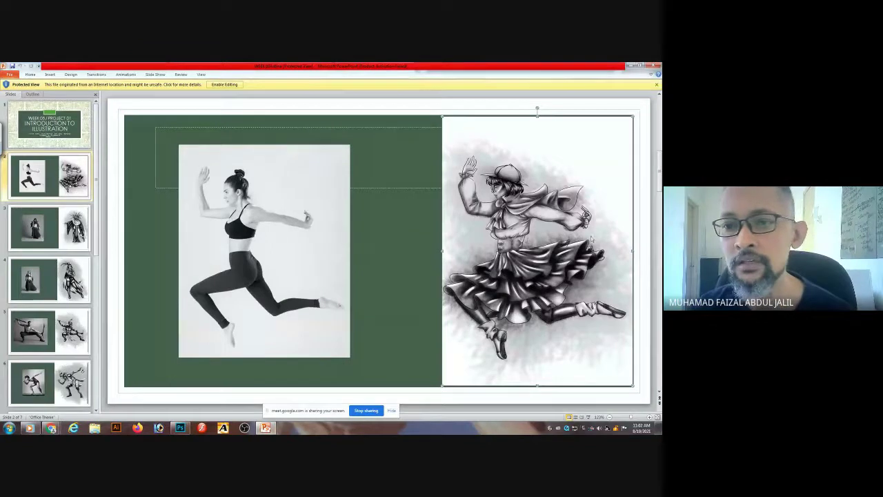
Go through slides 2 to 6, comparing each character drawing's pose and shading with its reference photo.
left_click_drag(660, 174, 659, 258)
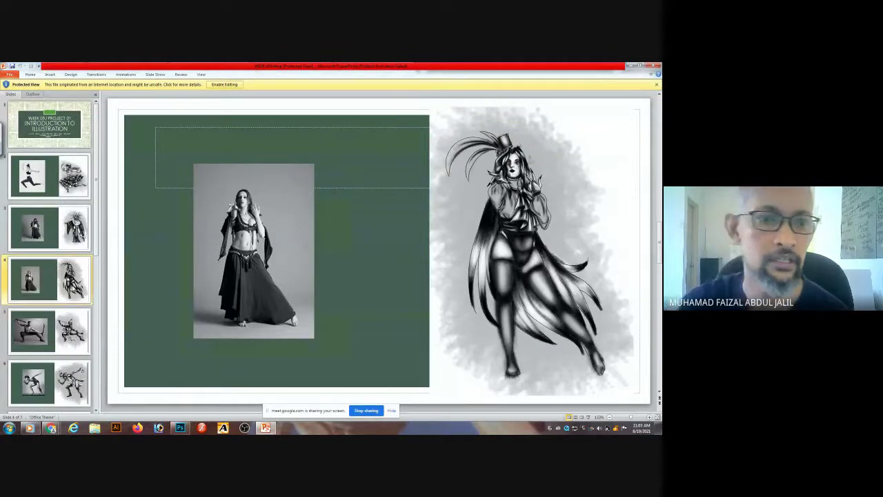
key("Down")
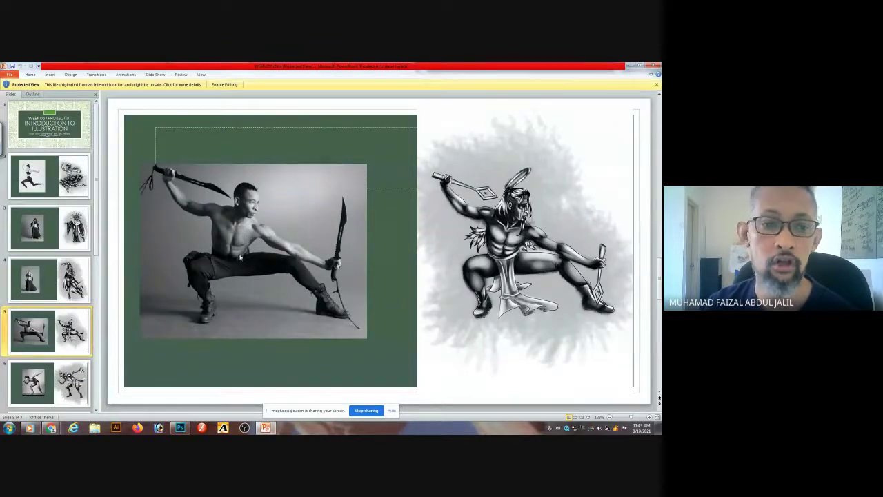
key("Page_Down")
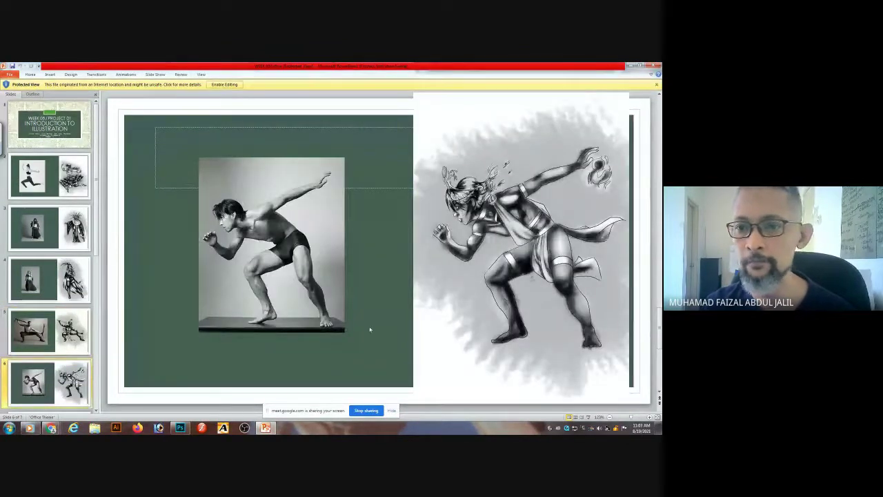
left_click(49, 176)
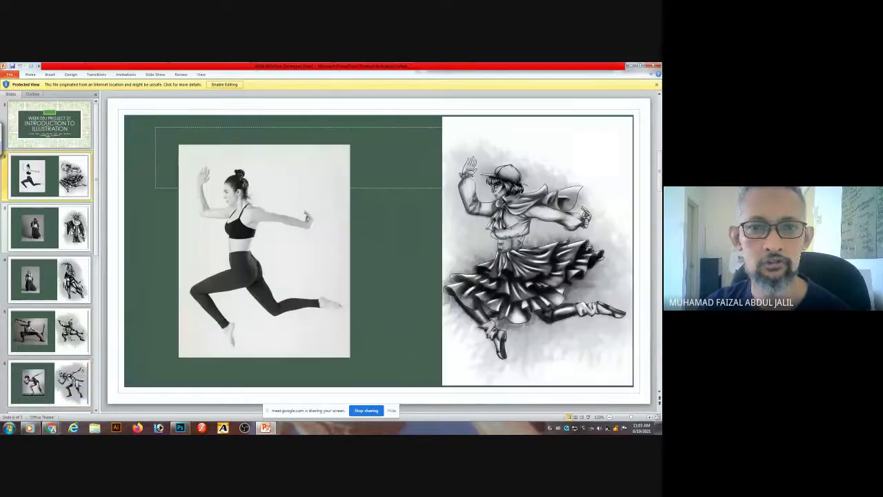
left_click(78, 241)
left_click(79, 297)
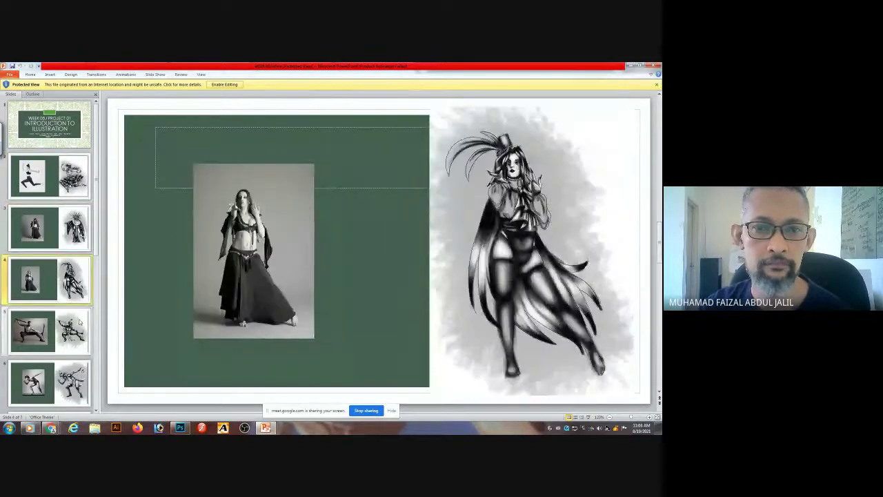
left_click(79, 321)
left_click(73, 375)
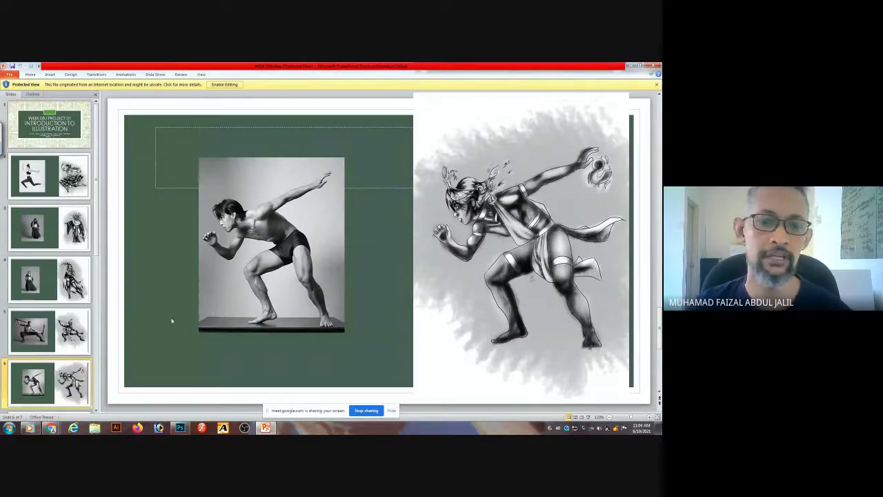
Switch to Photoshop and examine the facial shading and hatching of the woman's profile portrait up close and as a whole.
left_click(180, 427)
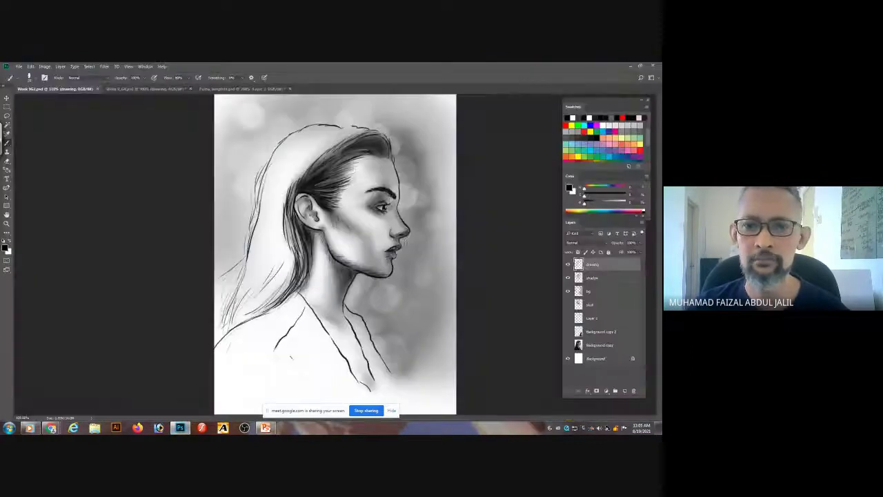
scroll(363, 245, "up", 3)
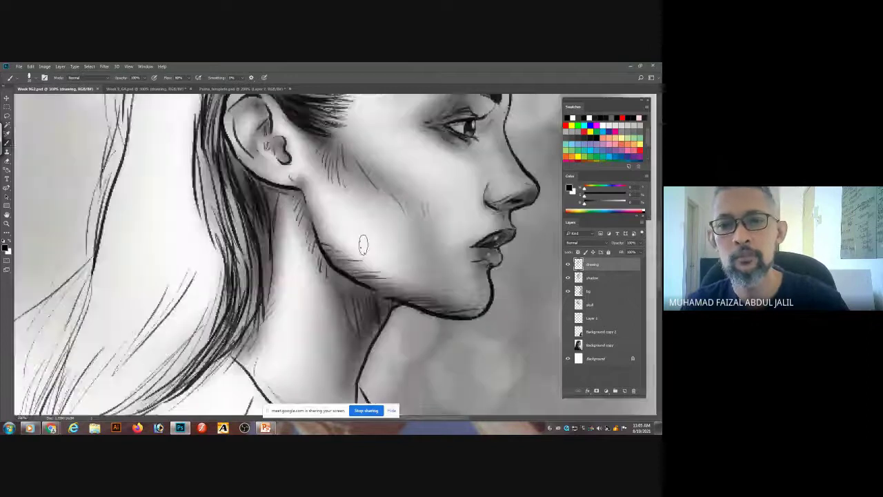
scroll(364, 245, "up", 2)
scroll(366, 245, "right", 2)
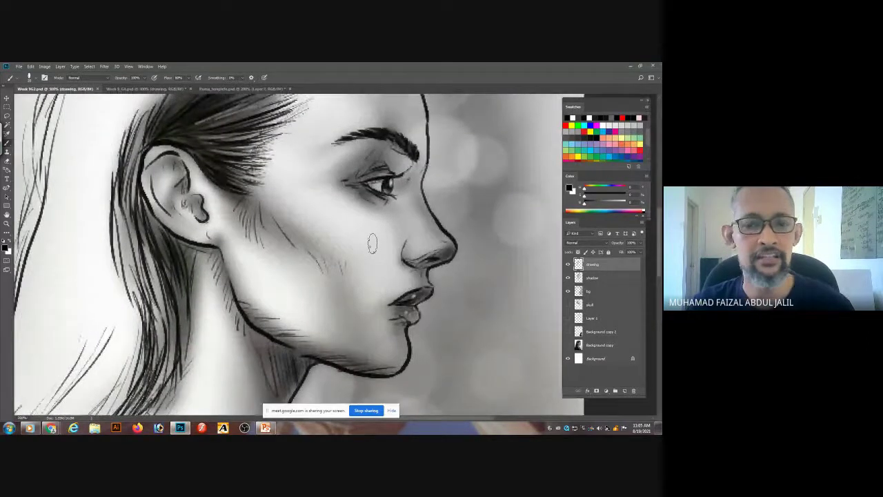
scroll(372, 244, "down", 2)
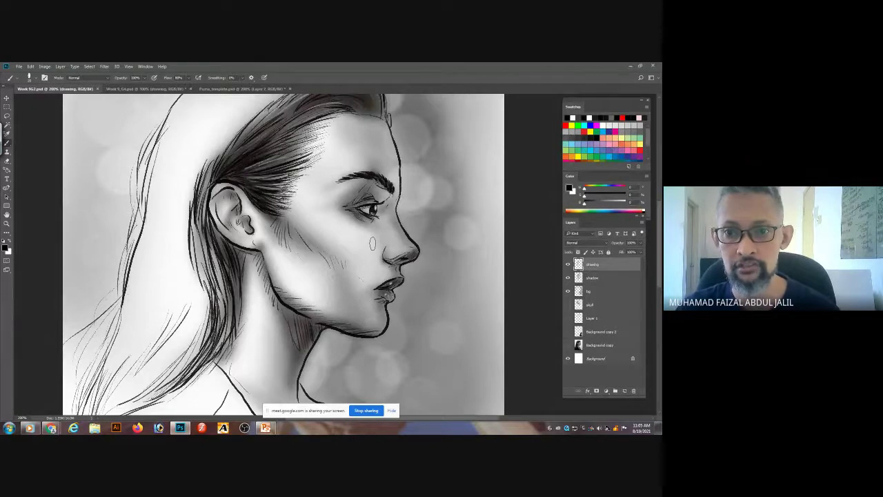
scroll(372, 243, "down", 2)
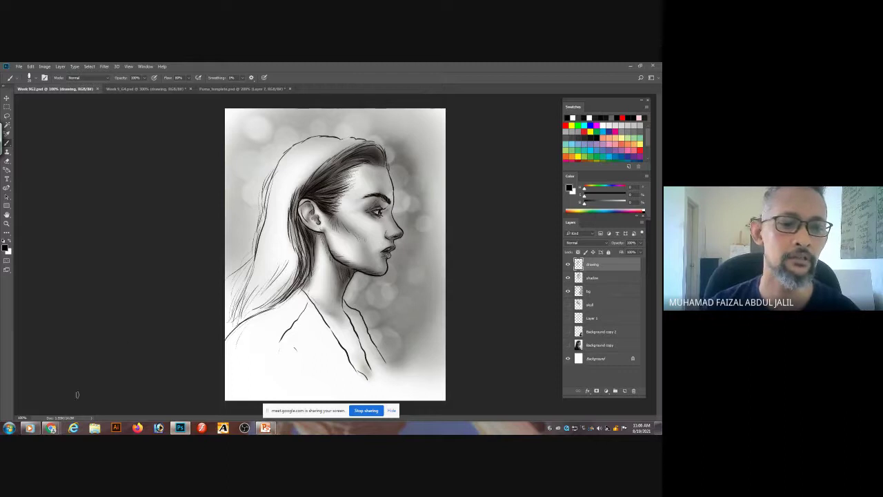
Switch back to the student's Week 8 submission in Chrome.
mouse_move(52, 427)
left_click(59, 410)
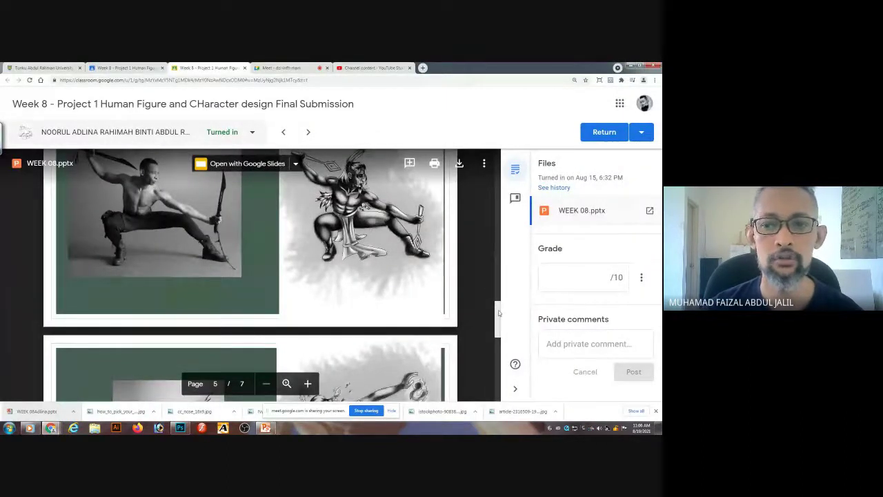
Review the remaining character drawings of WEEK 08.pptx at a smaller page zoom, then return to the jumping-pose drawing on page 2.
left_click_drag(499, 312, 498, 324)
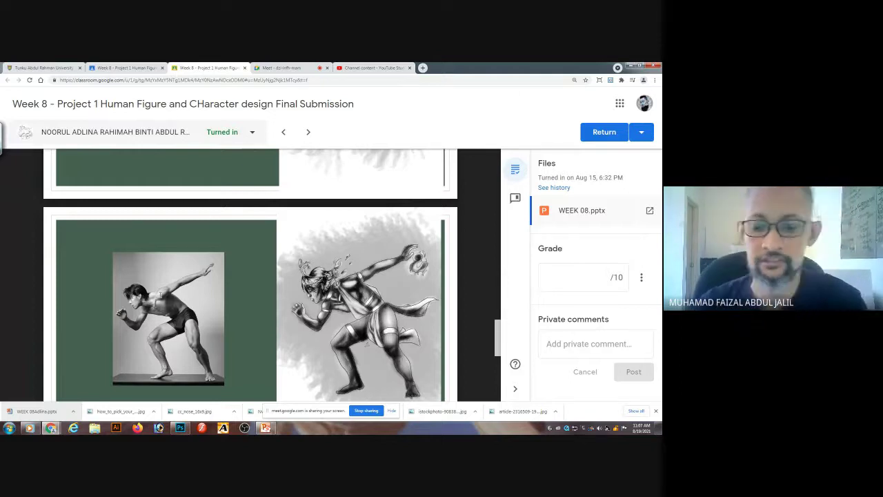
key("ctrl+minus")
key("ctrl+minus")
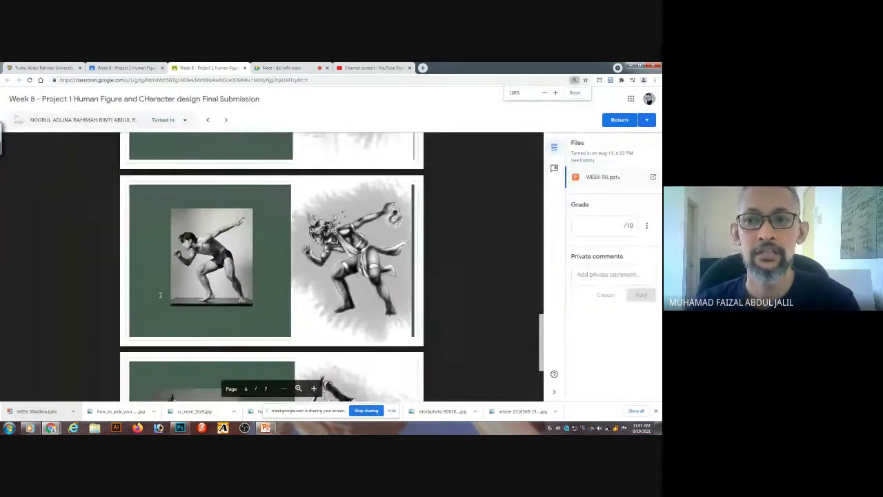
key("ctrl+minus")
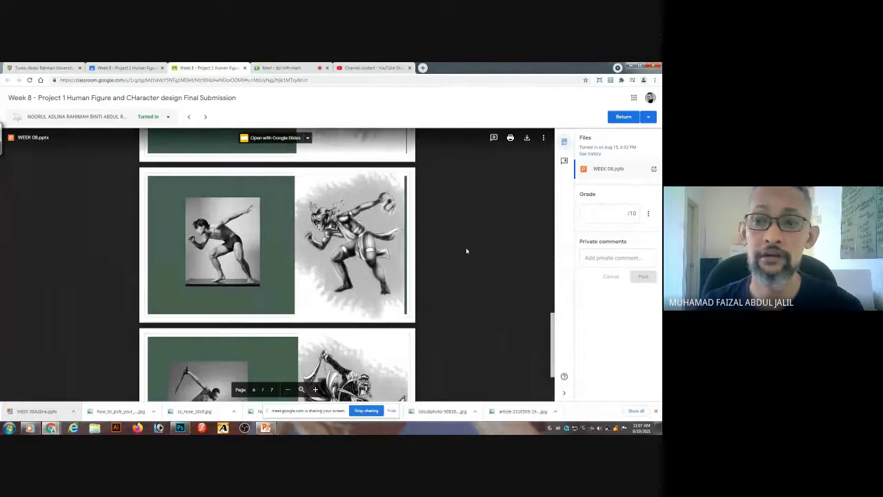
left_click_drag(552, 331, 544, 167)
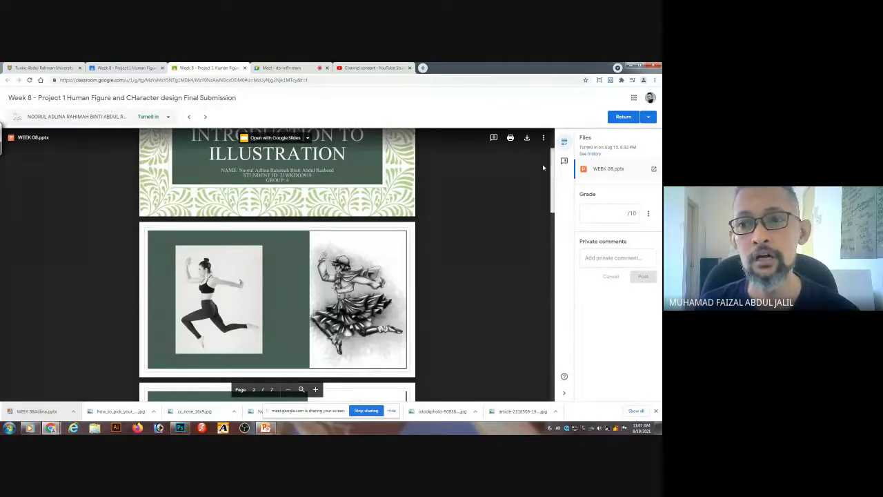
scroll(543, 168, "down", 3)
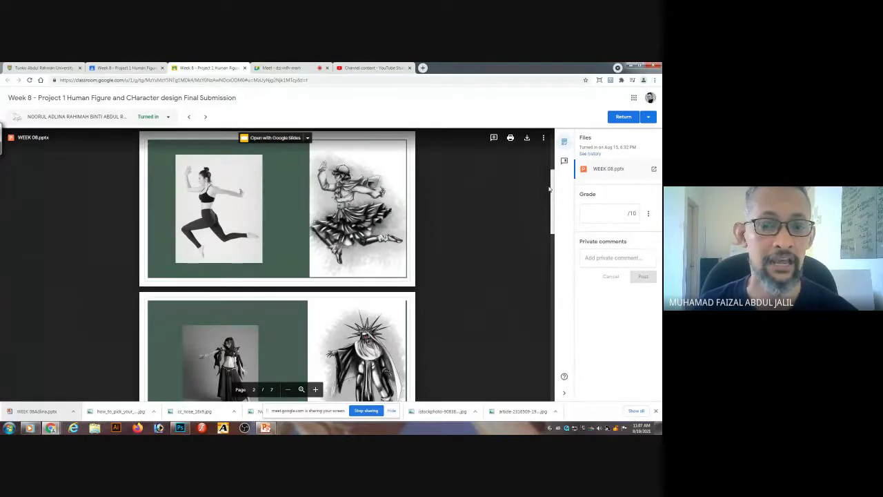
Switch to Photoshop and open the W8PG7 figure drawing from the Week 8 folder of IntroToIllustration2021.
left_click(180, 429)
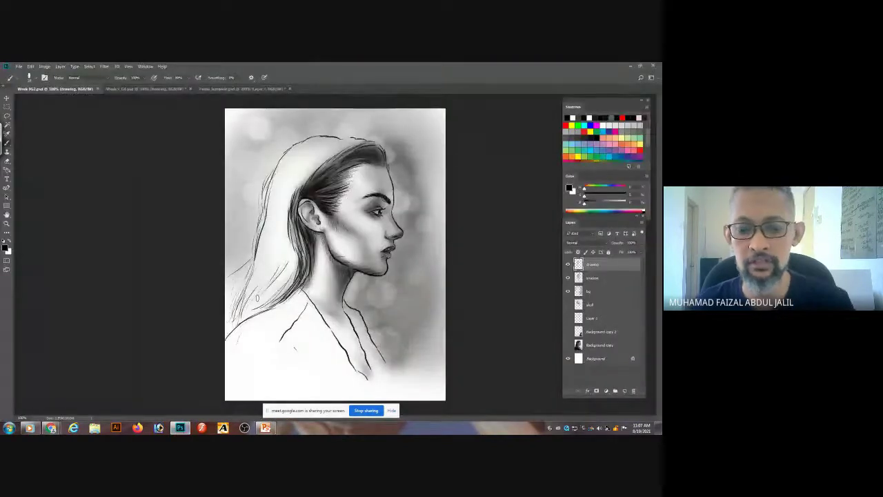
key("ctrl+o")
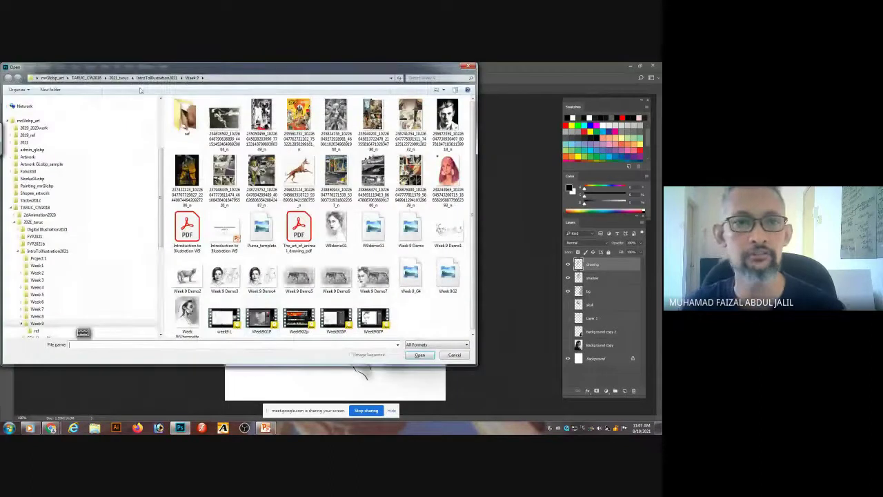
left_click(157, 77)
double_click(184, 168)
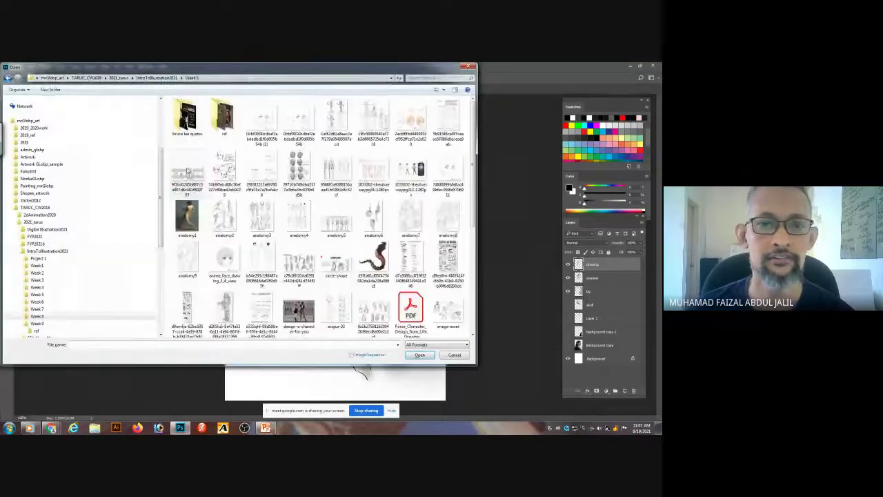
left_click_drag(475, 156, 481, 287)
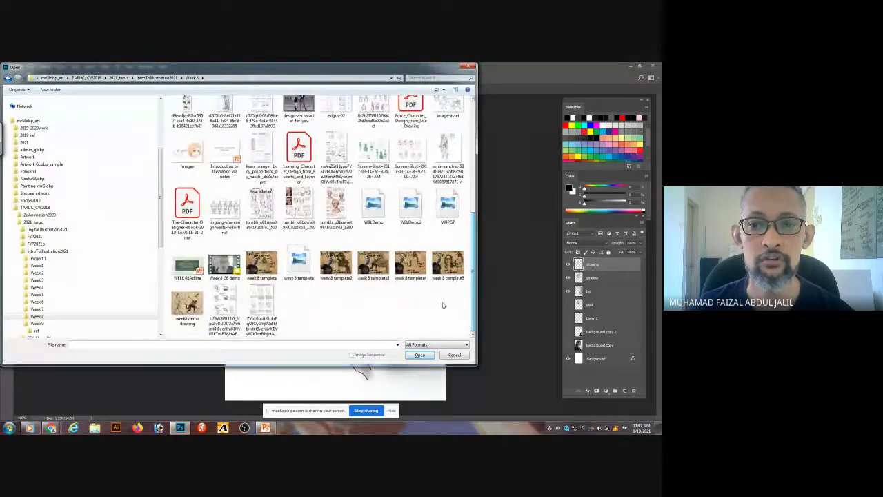
double_click(449, 204)
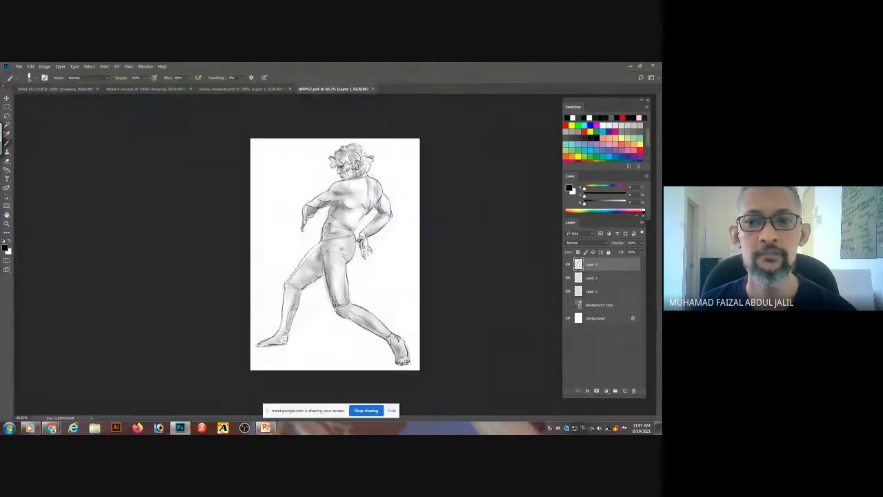
Open the W8LDemo2 character drawing from the same Week 8 folder.
key("ctrl+o")
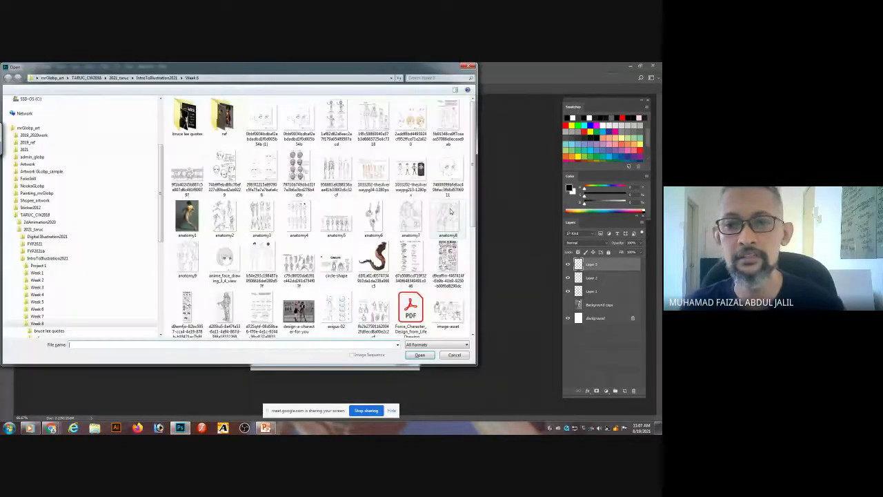
scroll(469, 217, "down", 5)
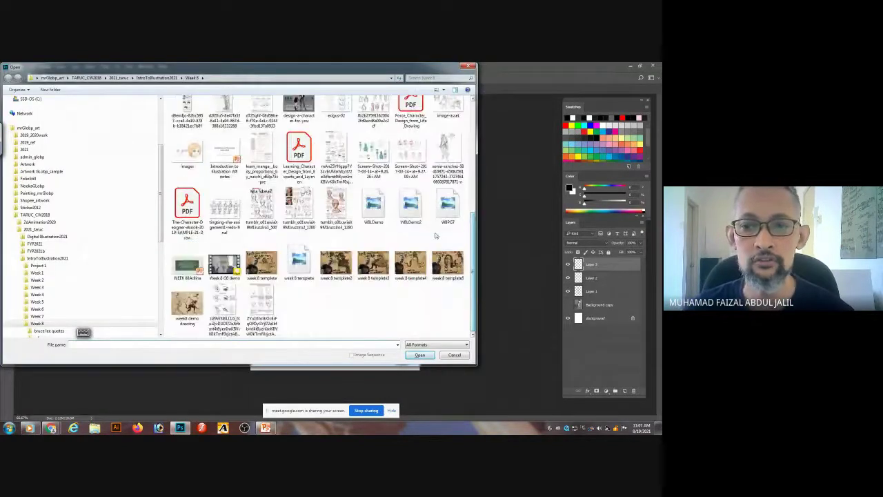
left_click(419, 215)
double_click(419, 214)
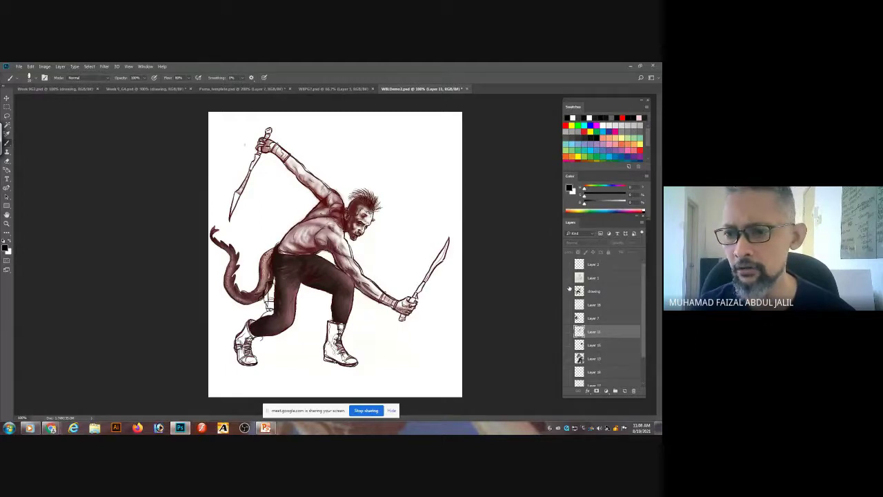
Toggle the visibility of the drawing layer of the tailed swordsman, leaving it shown.
left_click(567, 290)
left_click(568, 291)
left_click(568, 291)
left_click(568, 291)
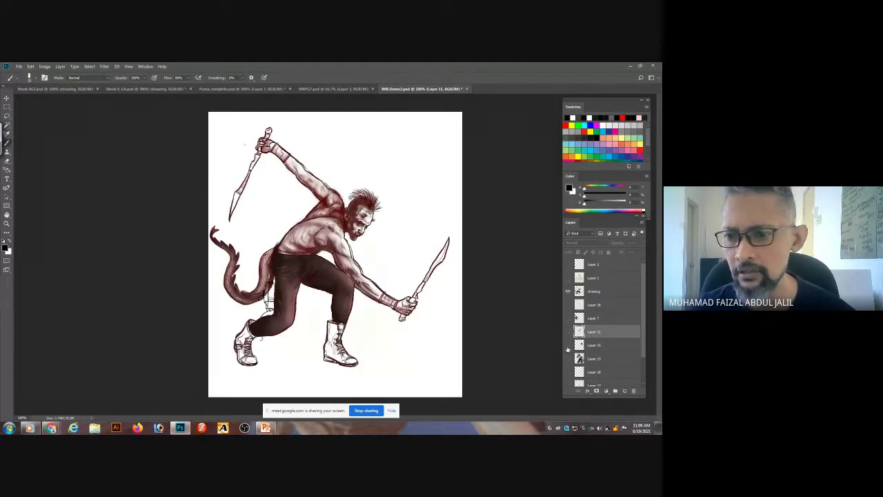
Show the reference photo on Layer 13, move it up and to the right of the drawn swordsman, and hide it again.
left_click(568, 359)
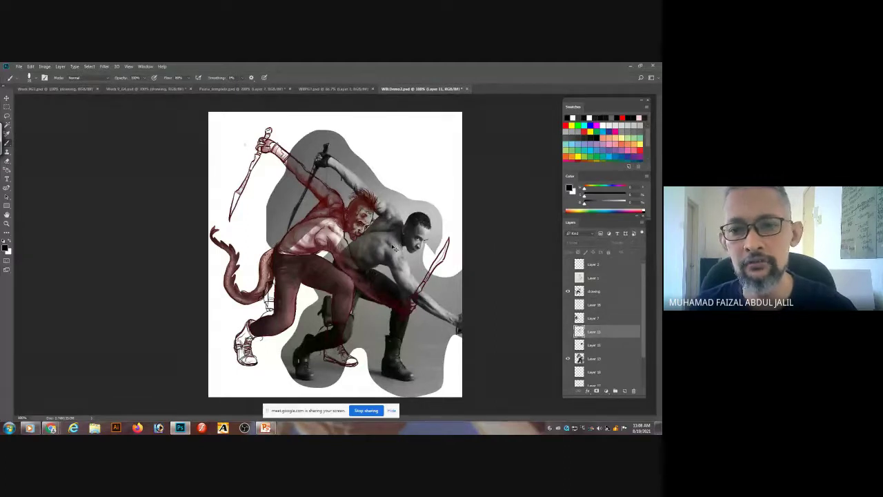
left_click(595, 359)
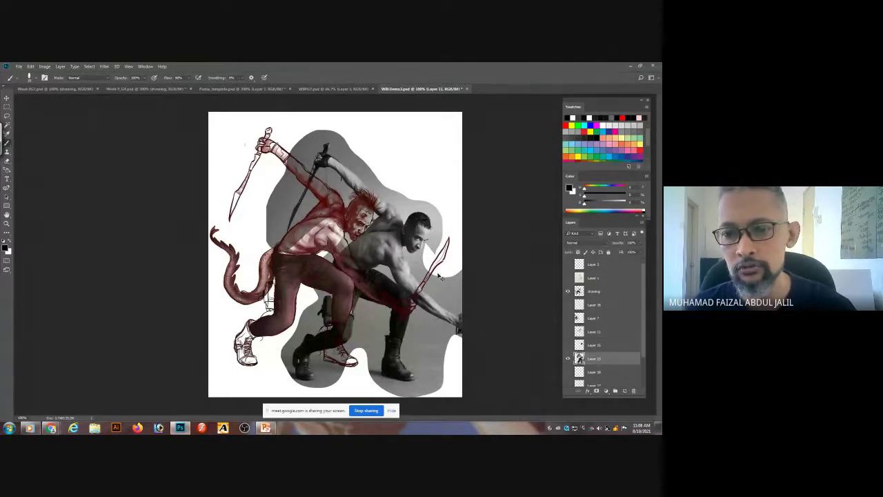
left_click_drag(426, 265, 463, 194)
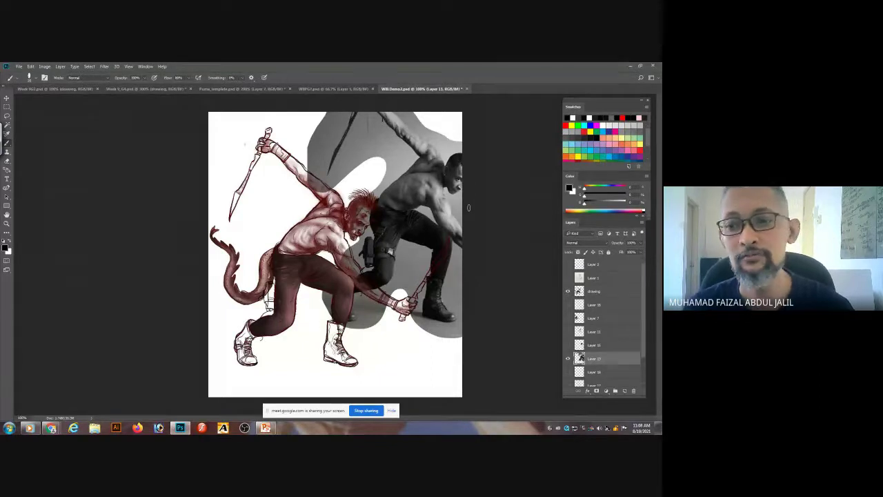
left_click(568, 358)
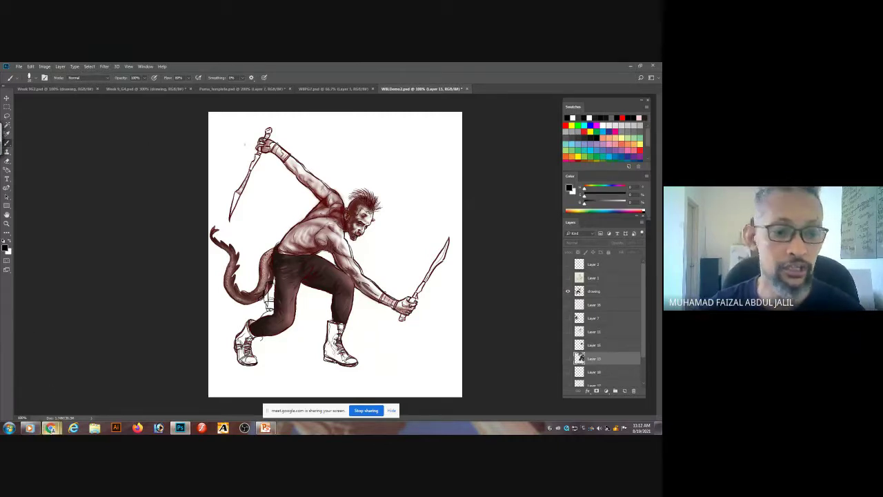
Switch to Chrome, open the week8 illustration.pdf submission from the student work, close the WEEK 08.pptx submission and skim the PDF's drawings.
mouse_move(52, 430)
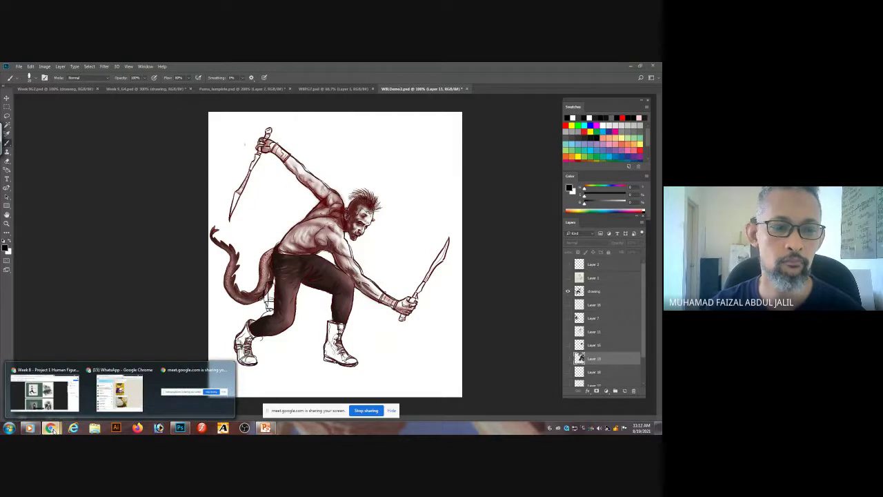
left_click(43, 390)
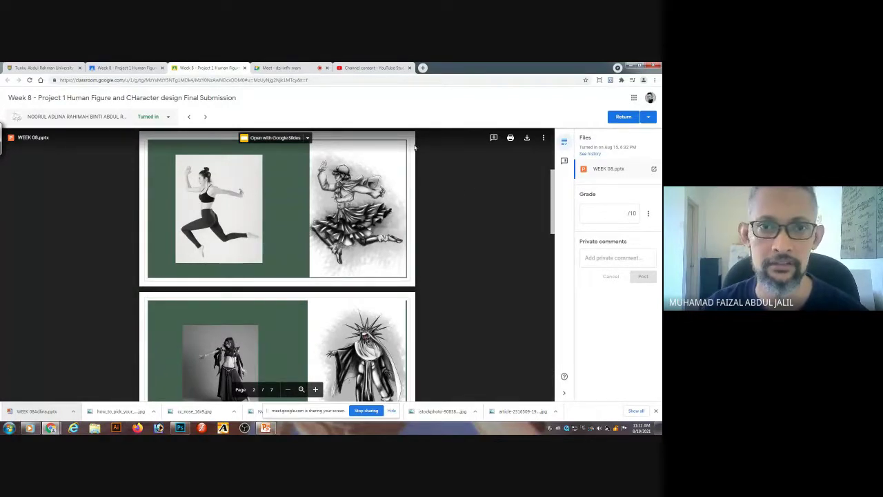
left_click(154, 67)
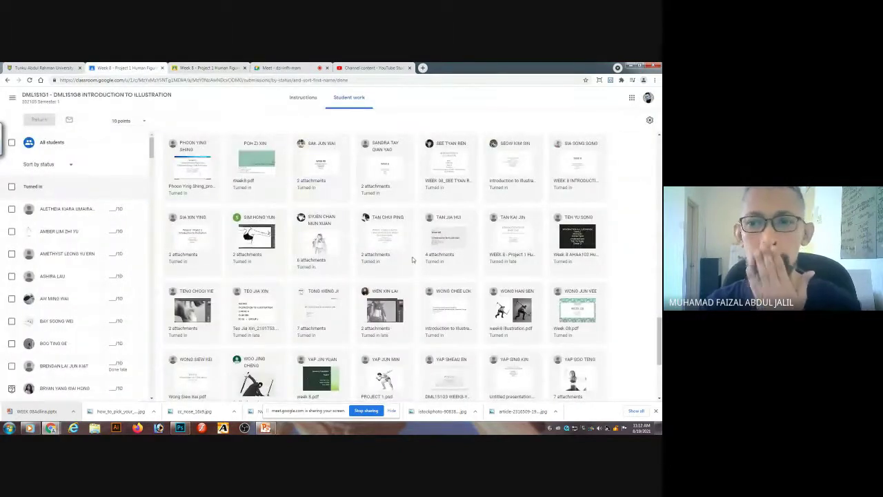
left_click(498, 318)
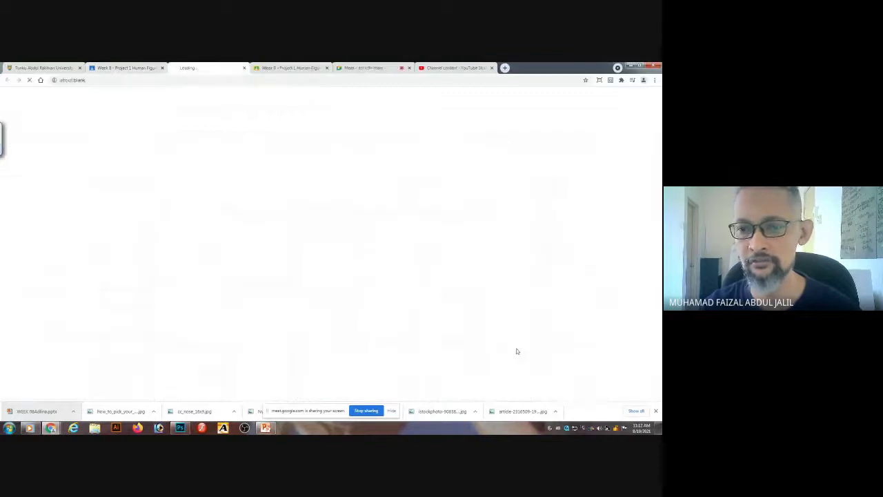
left_click(300, 67)
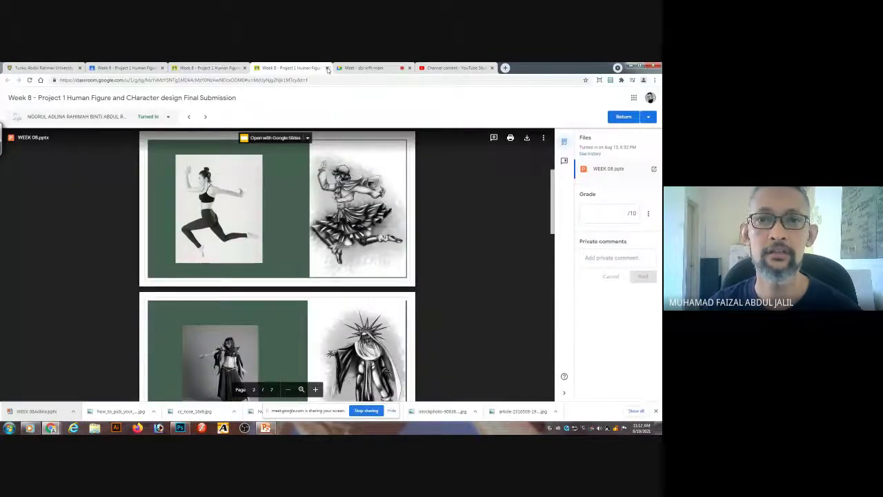
left_click(327, 67)
left_click(200, 68)
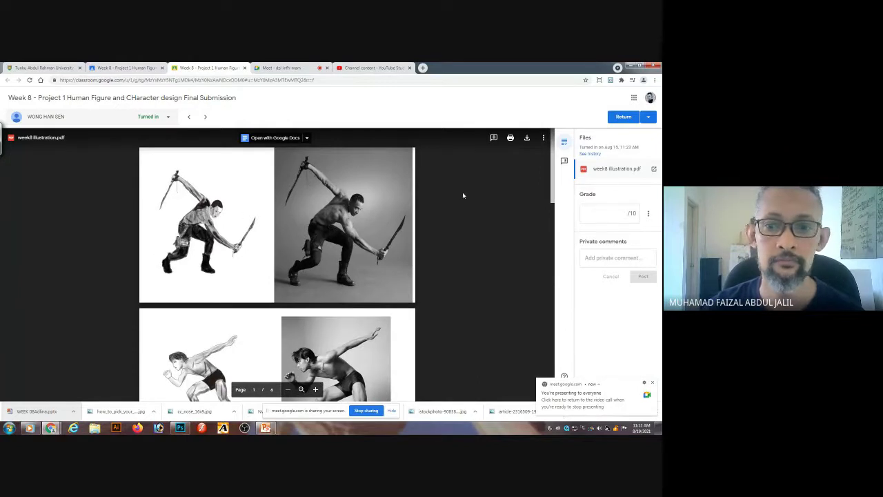
left_click_drag(552, 183, 564, 302)
left_click_drag(565, 302, 548, 172)
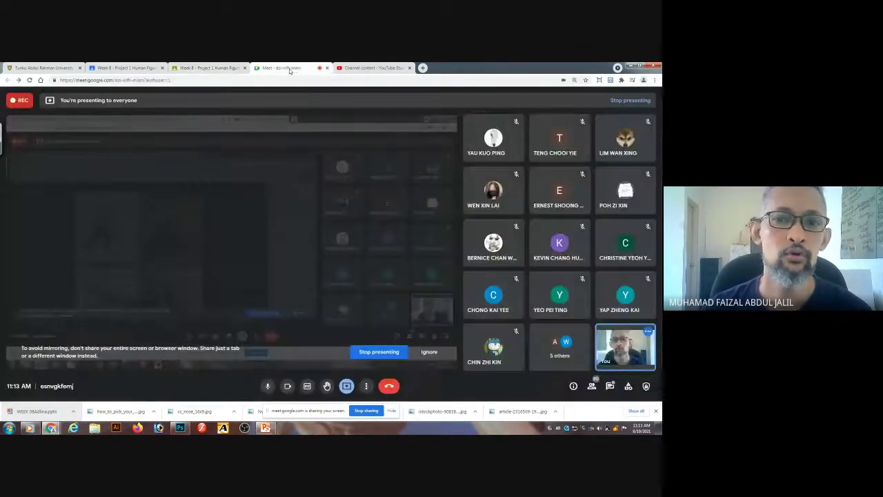
Go to the Meet call, read the students' in-call messages and close the chat.
left_click(282, 68)
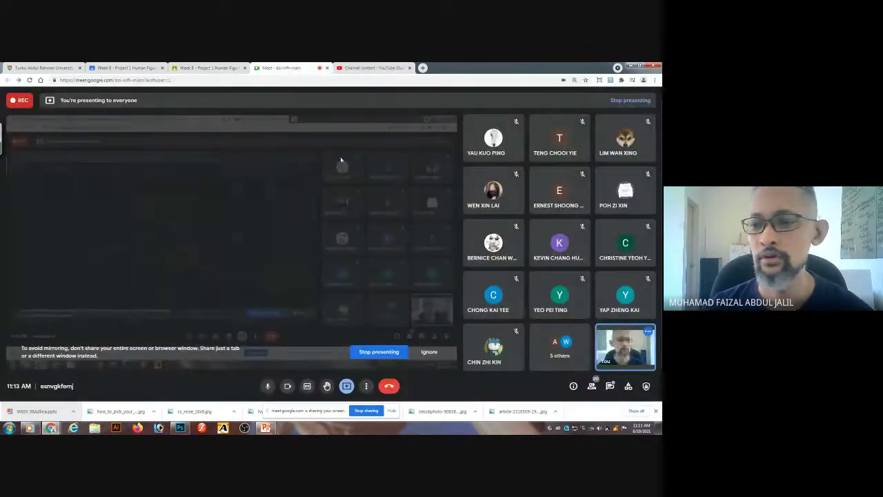
left_click(610, 386)
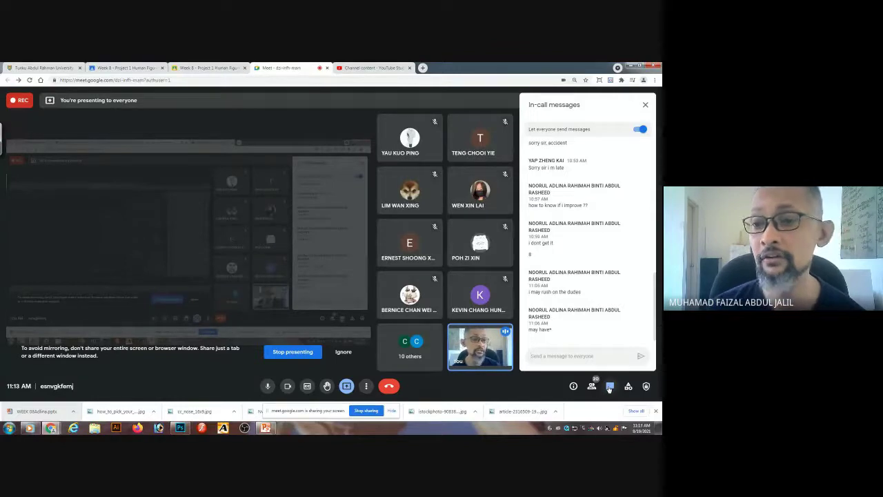
left_click(610, 387)
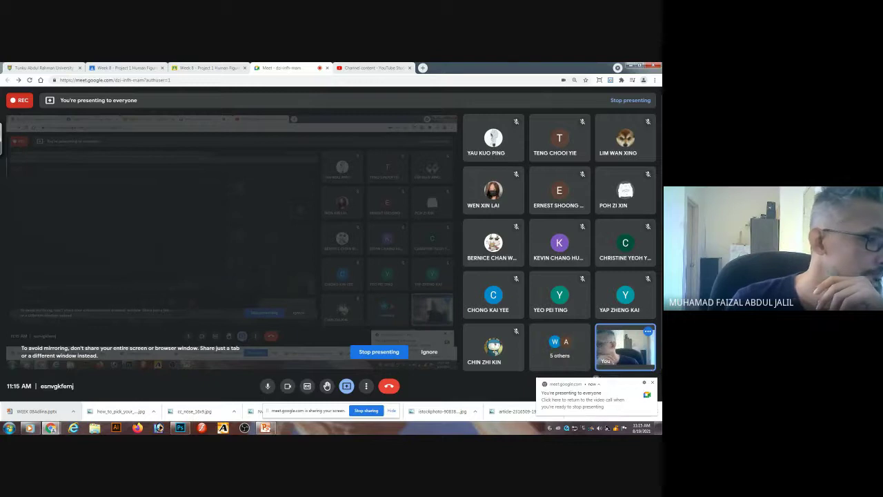
Mark the student in row 18 of the portal's attendance list as present and go back to the Meet call.
key("ctrl+1")
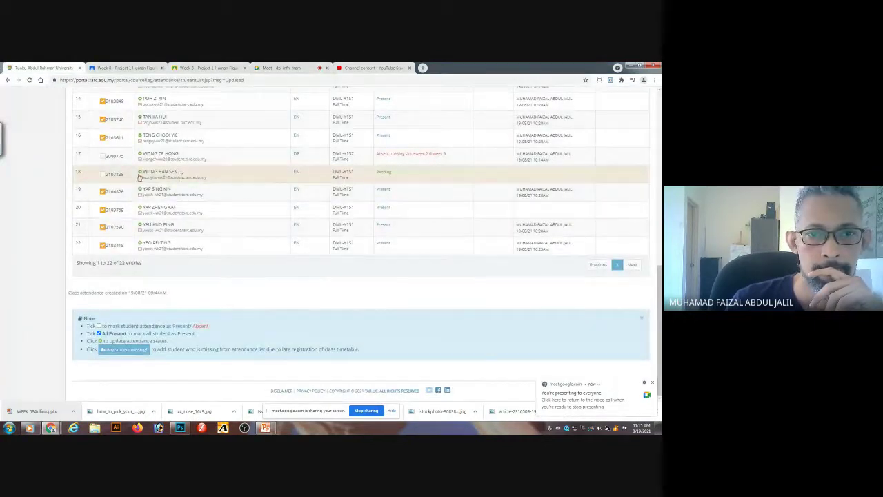
left_click(103, 174)
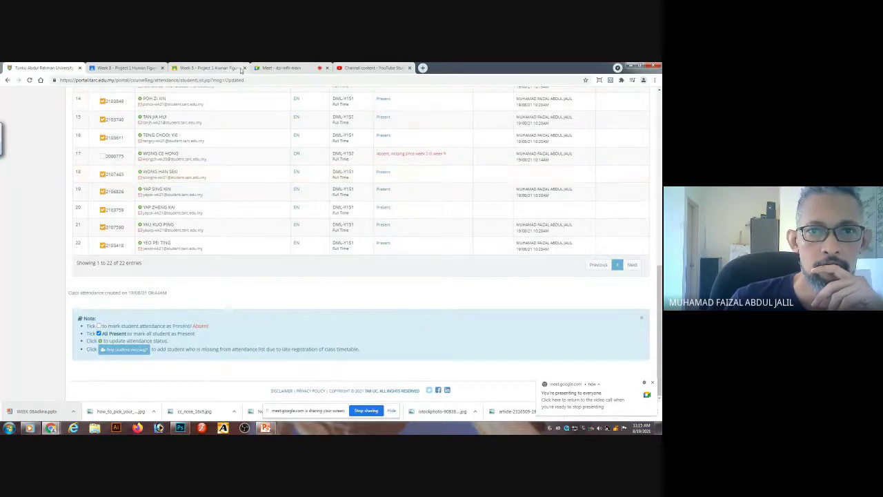
left_click(292, 67)
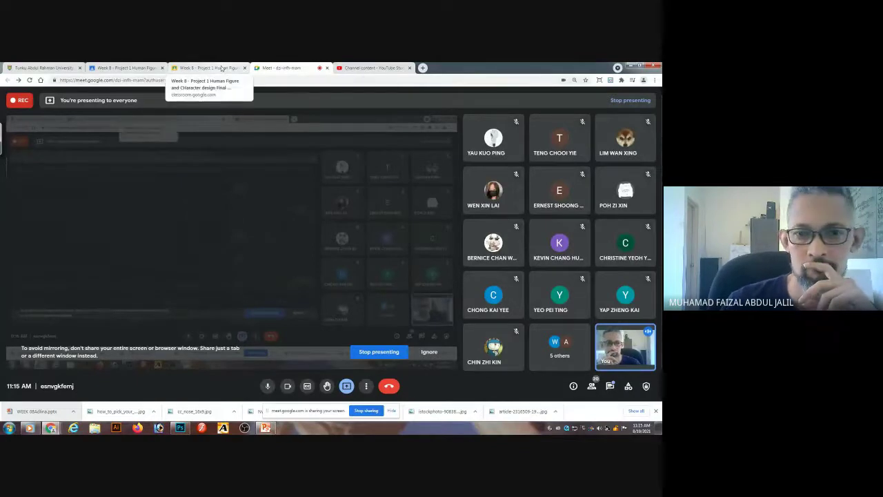
Return to the week8 illustration.pdf submission and compare its drawings with the reference photos through page 4.
left_click(221, 67)
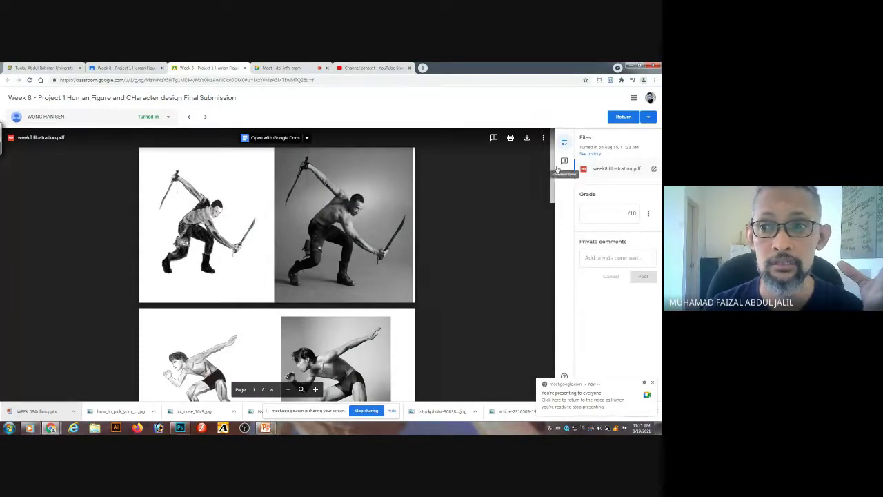
left_click_drag(553, 162, 552, 297)
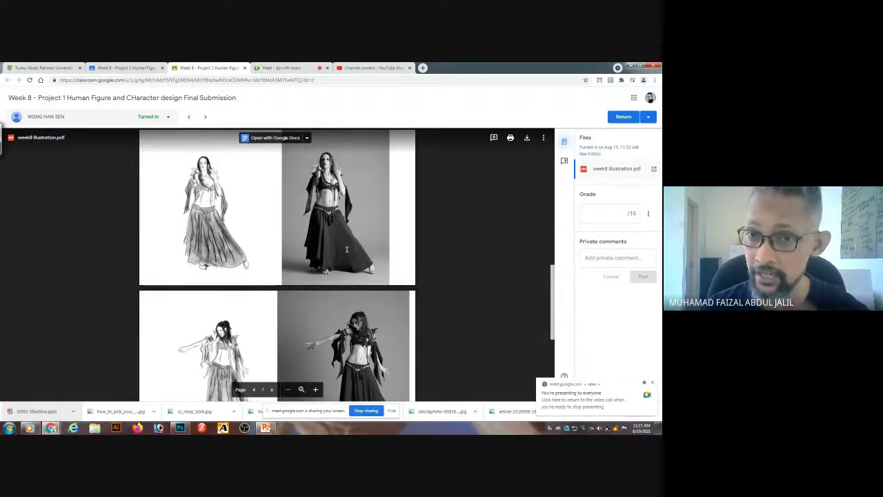
Switch to Photoshop and apply a black-to-white Gradient Map to the drawing layer of the tailed warrior figure.
left_click(180, 428)
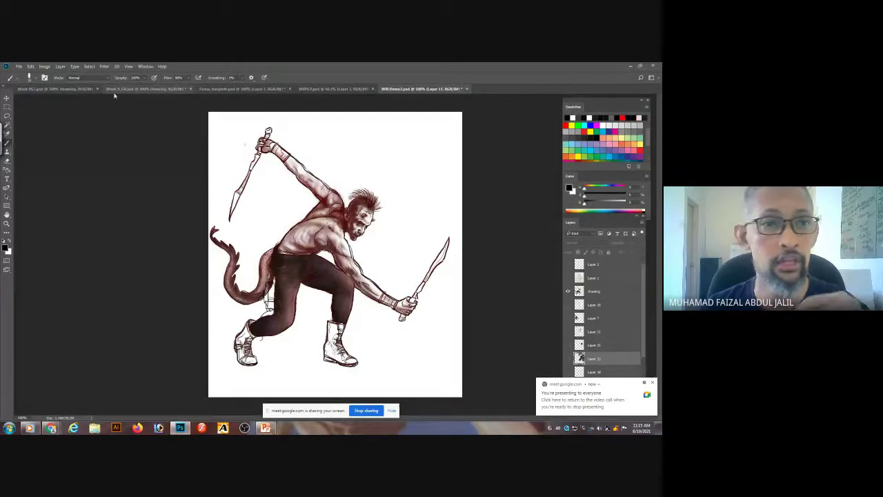
left_click(50, 69)
left_click(604, 296)
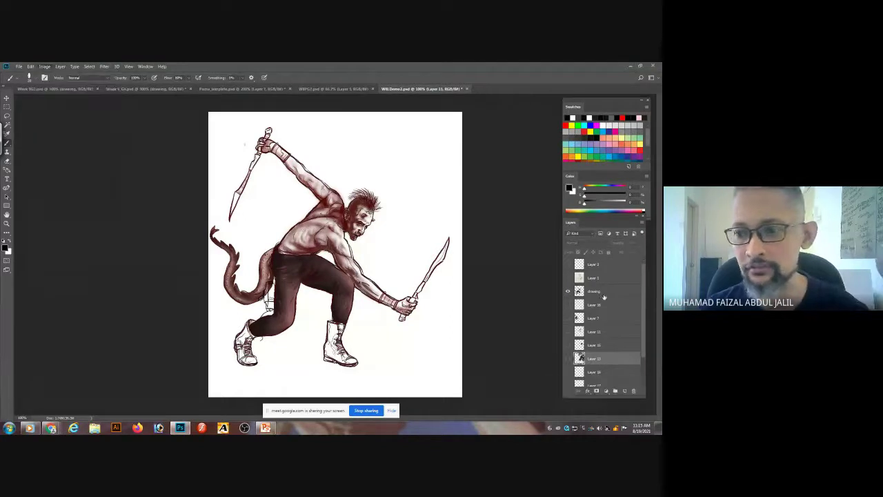
left_click(604, 297)
left_click(45, 66)
mouse_move(58, 84)
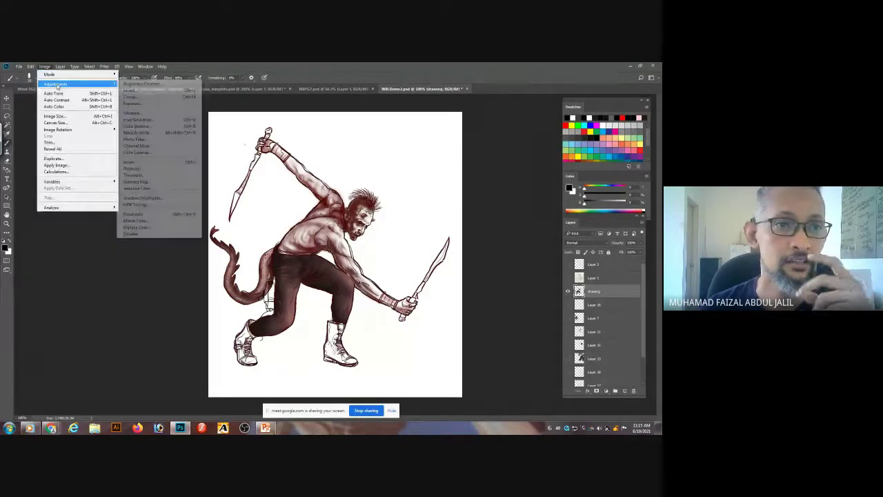
left_click(160, 182)
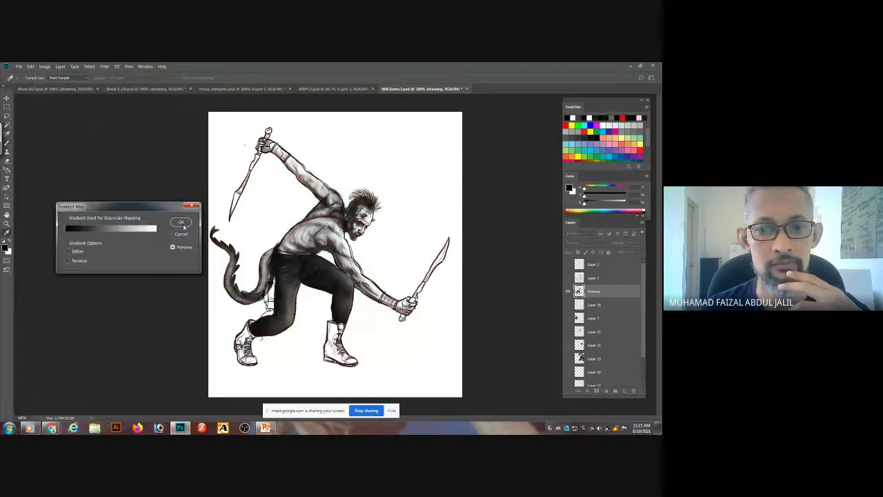
left_click(182, 223)
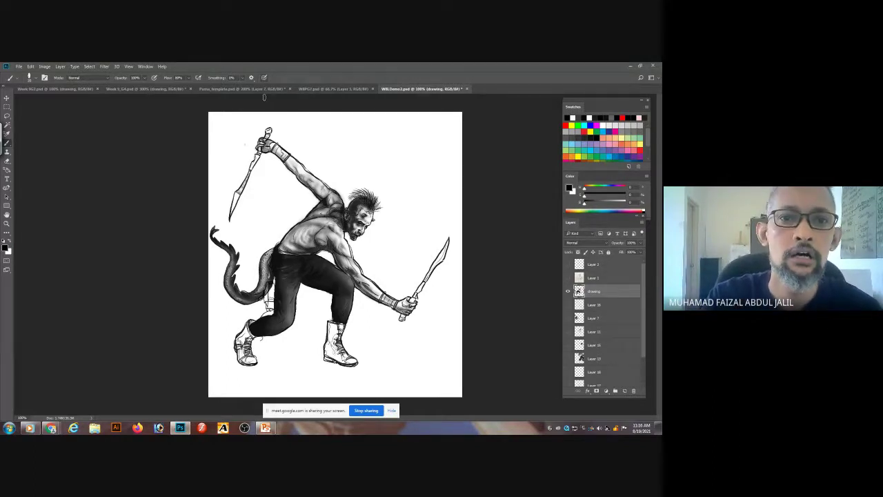
Go to the Week 9_G4.psd document and make a circular selection with the Elliptical Marquee in the blank area beside the drawn eye.
left_click(162, 89)
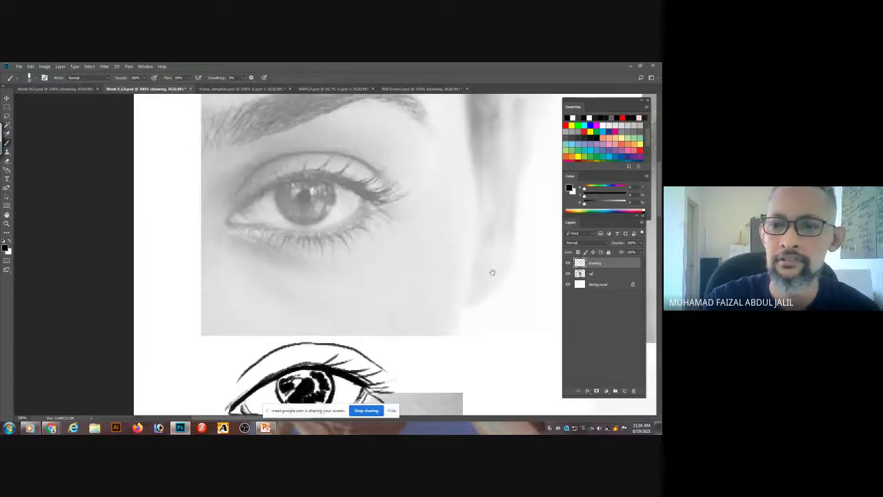
scroll(414, 194, "down", 2)
scroll(414, 193, "right", 2)
key("ctrl+minus")
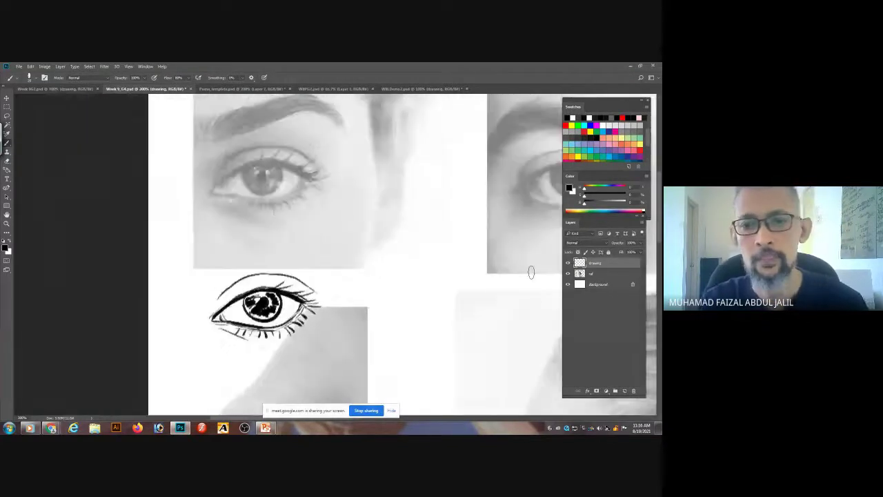
right_click(7, 109)
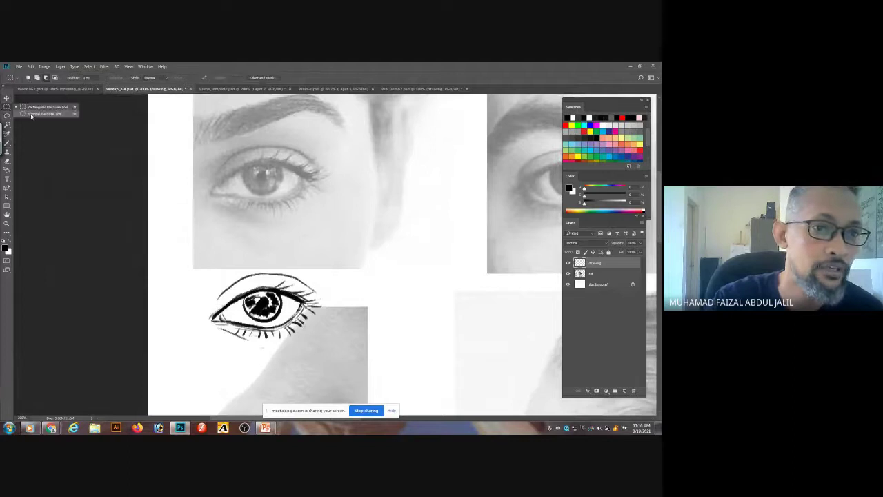
left_click(35, 113)
key("ctrl+plus")
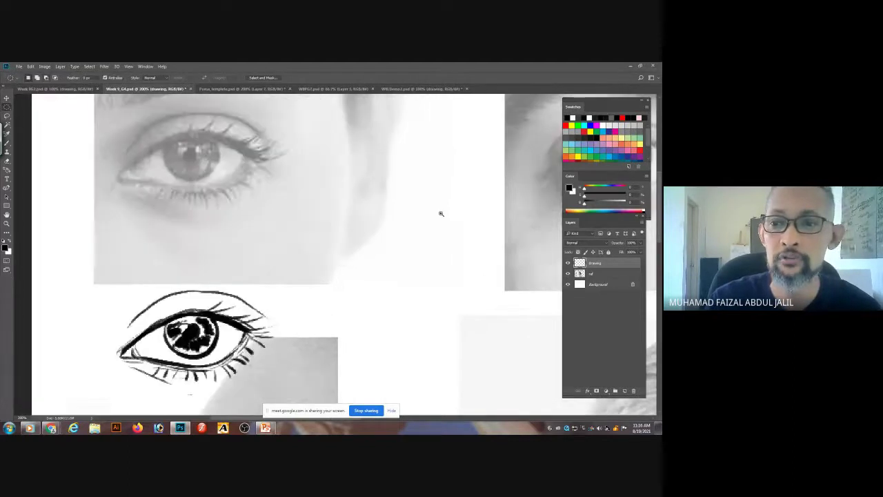
left_click_drag(351, 209, 489, 347)
left_click_drag(516, 321, 479, 241)
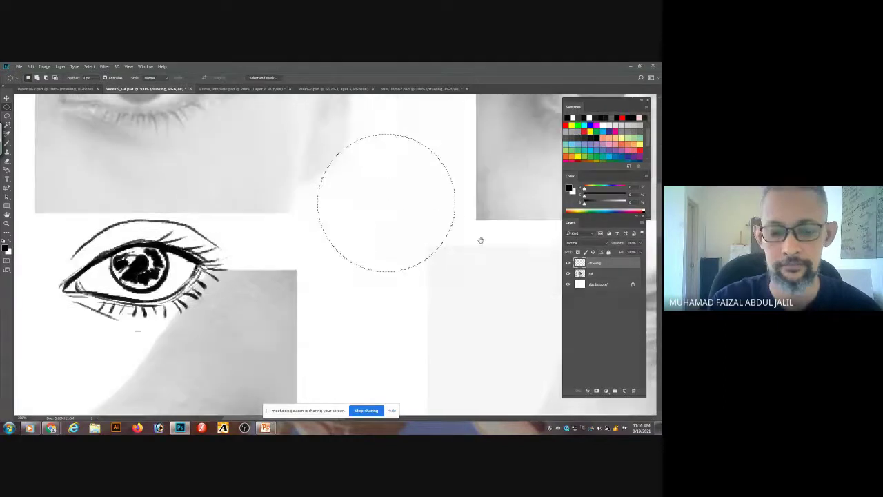
Choose the Soft Round Pressure Opacity and Flow preset for the Brush tool.
key("b")
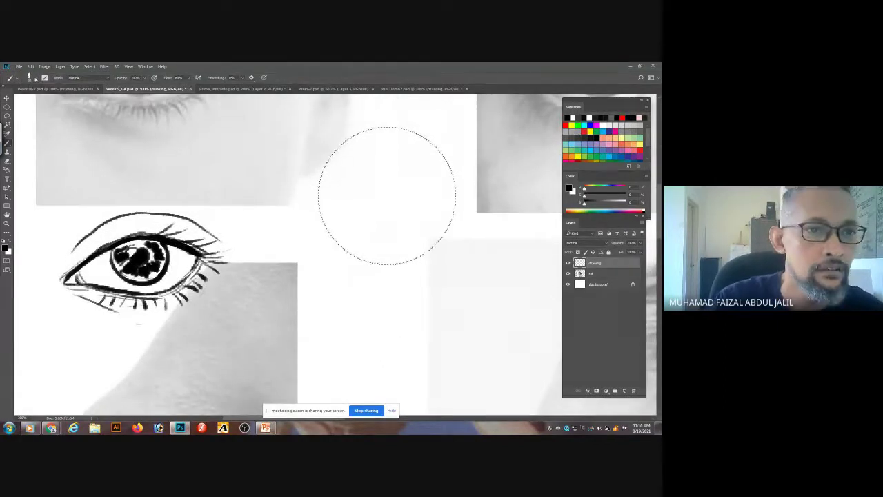
left_click(29, 77)
scroll(83, 212, "down", 1)
left_click_drag(84, 212, 82, 258)
scroll(69, 228, "up", 10)
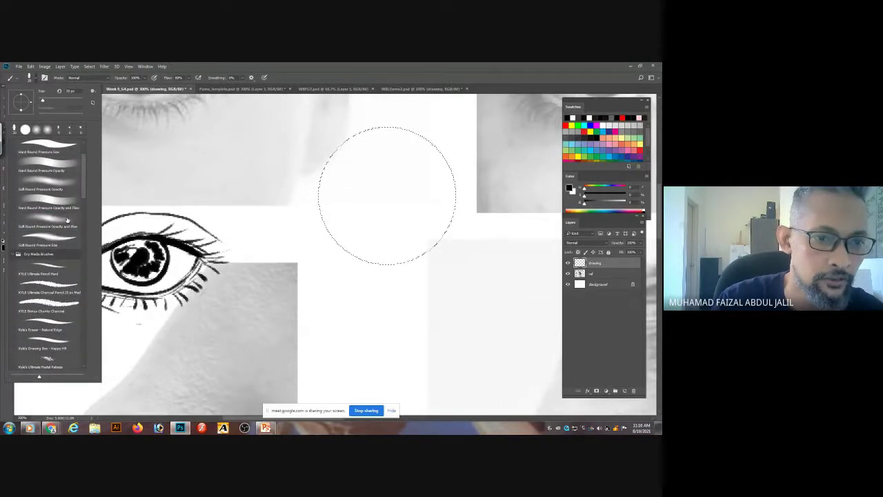
left_click(66, 219)
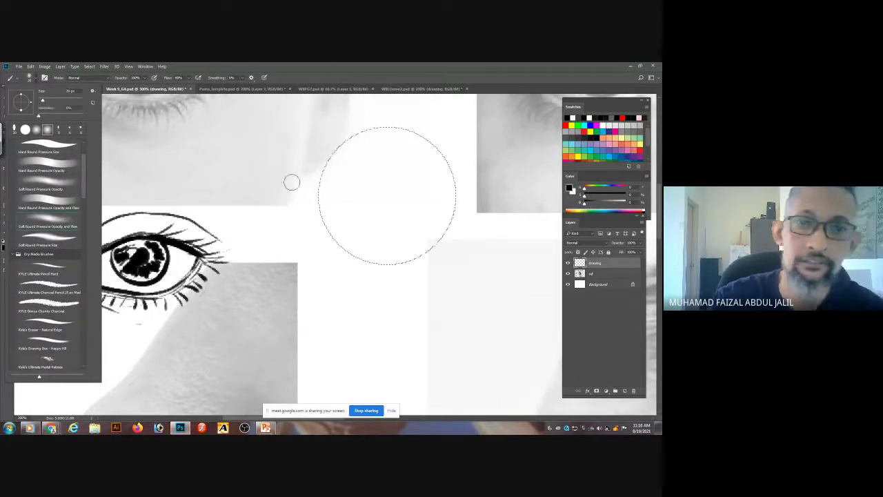
left_click(519, 174)
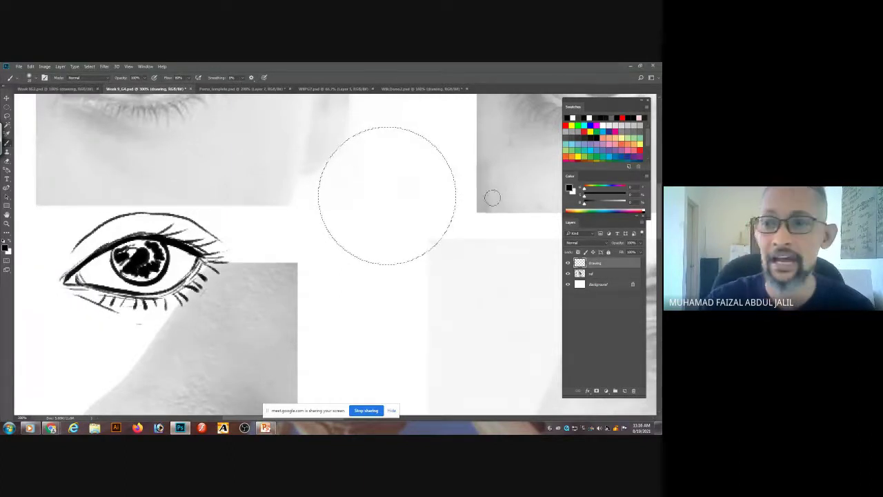
Fill the circular selection with mid gray and start shading it with a darker gray of about 34% brightness.
left_click(603, 202)
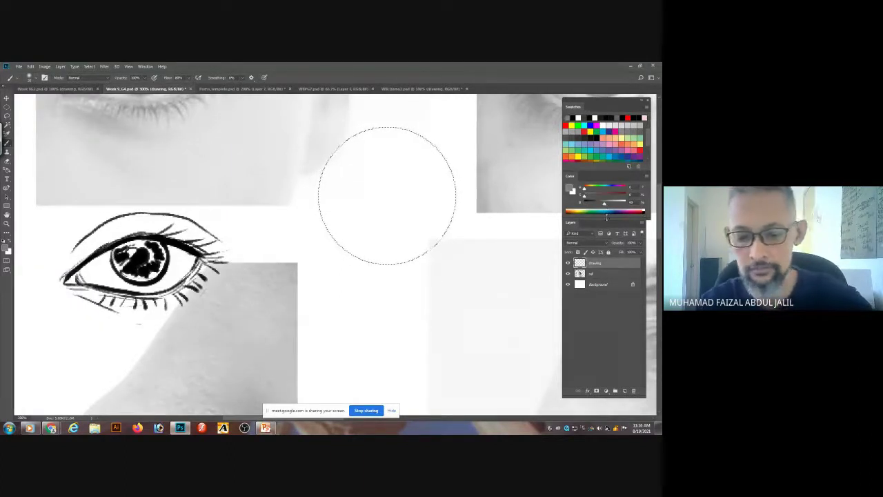
key("alt+BackSpace")
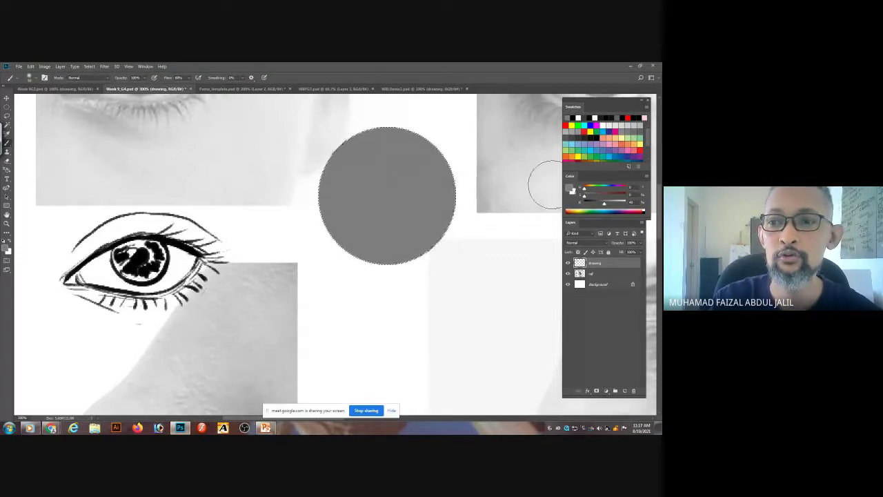
left_click_drag(604, 205, 598, 205)
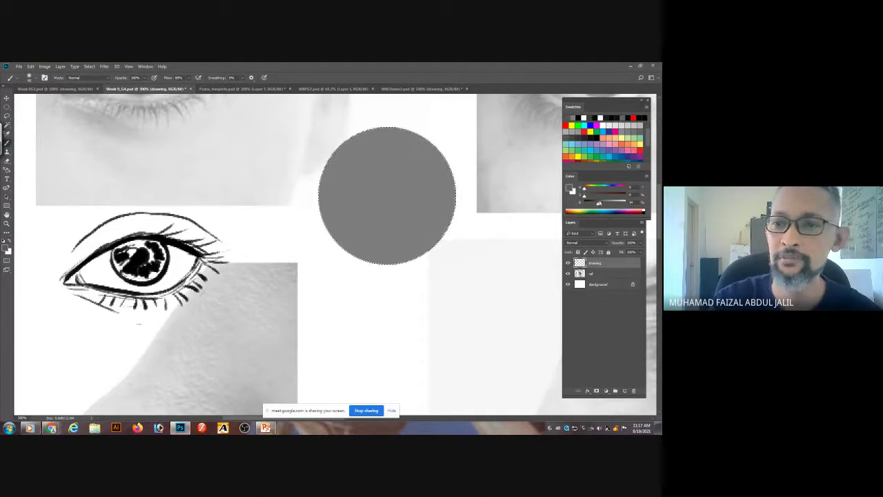
key("ctrl+minus")
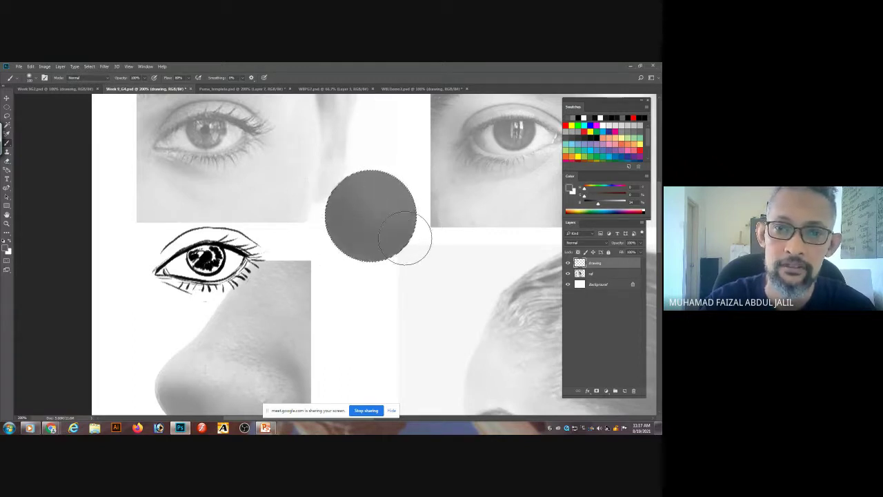
Lower the brush flow and deepen the sphere's lower shadow with a dark gray of about 21% brightness.
mouse_move(187, 83)
left_mouse_down()
mouse_move(165, 87)
mouse_move(190, 79)
left_mouse_up()
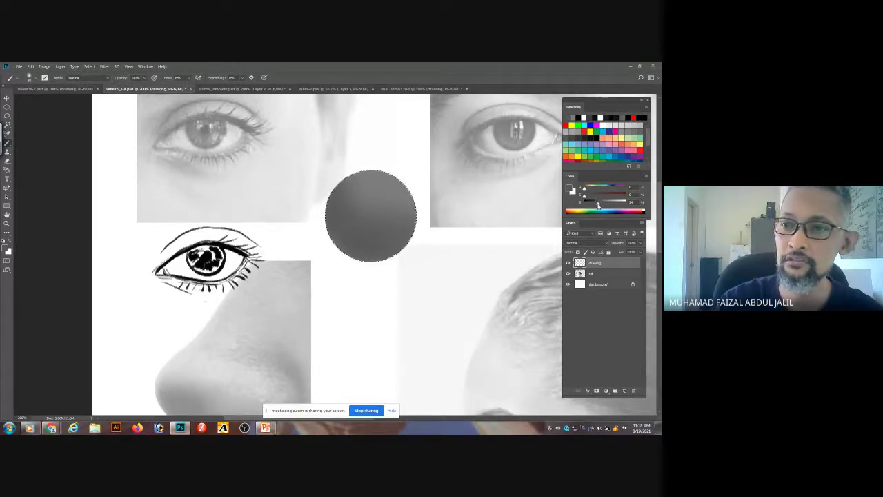
left_click_drag(598, 205, 592, 203)
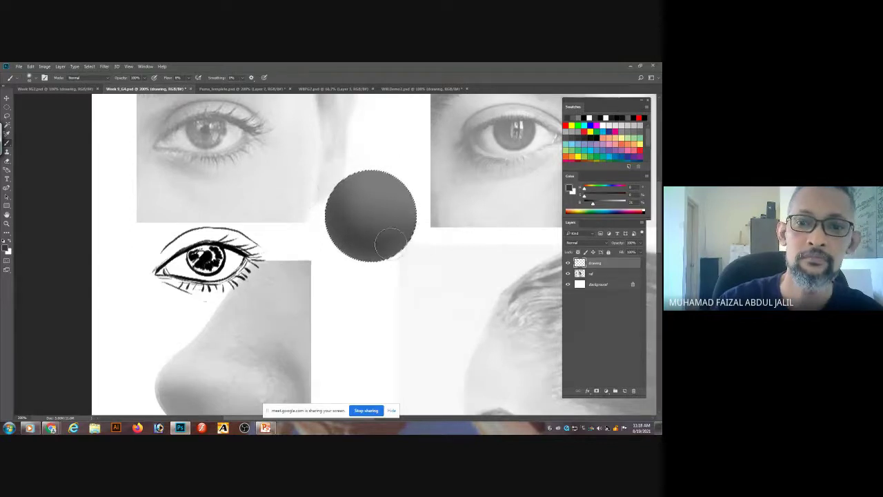
key("z")
left_click(361, 267)
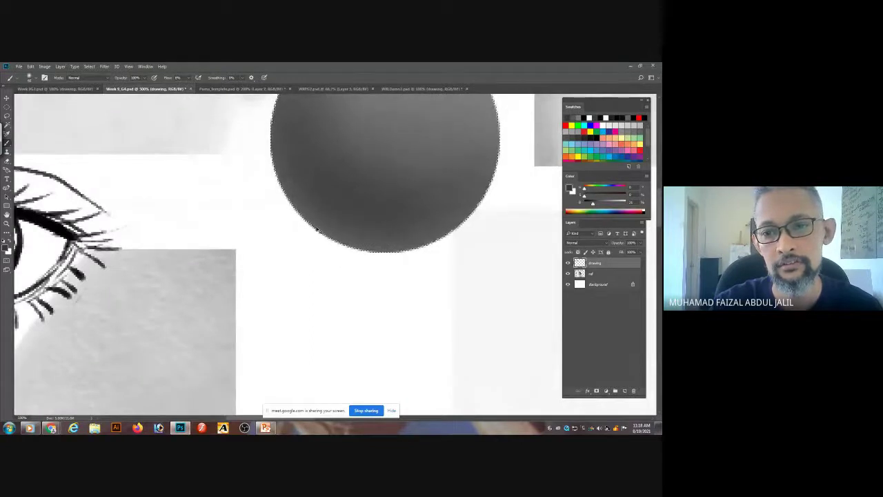
mouse_move(317, 228)
left_mouse_down()
mouse_move(380, 239)
mouse_move(331, 240)
mouse_move(360, 218)
mouse_move(308, 224)
mouse_move(372, 229)
mouse_move(358, 249)
mouse_move(303, 216)
mouse_move(346, 242)
left_mouse_up()
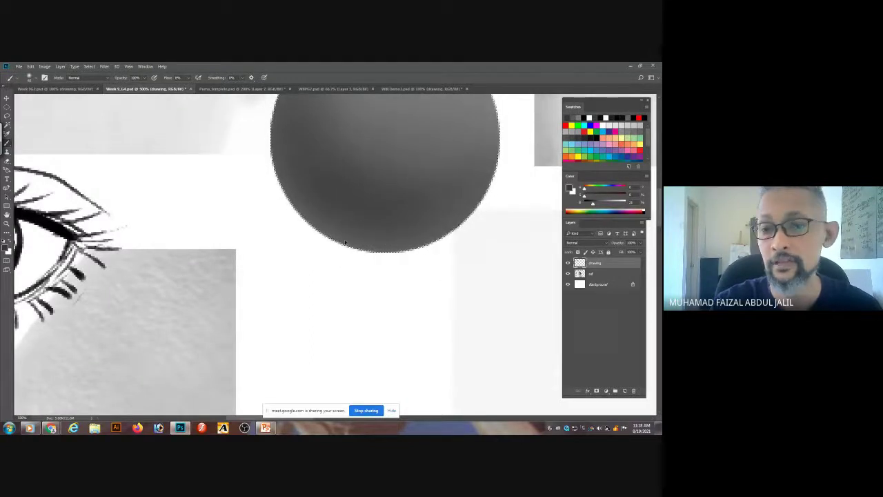
key("bracketright")
key("bracketright")
key("bracketright")
key("bracketright")
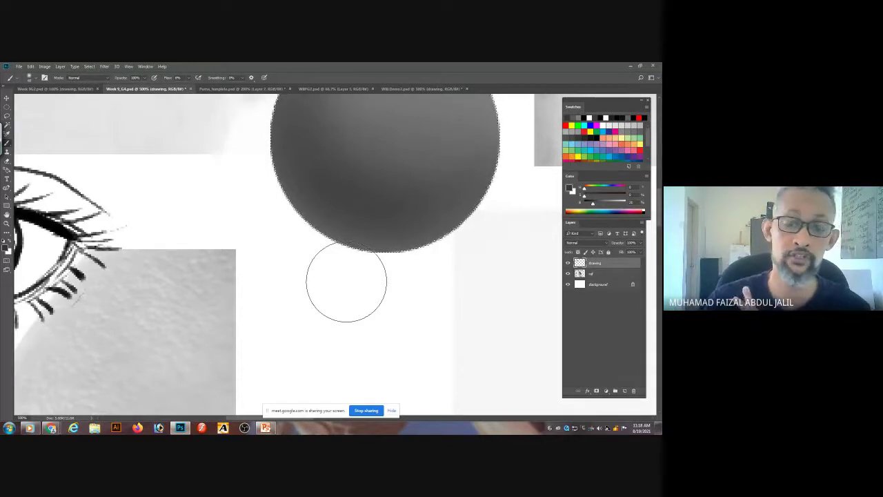
scroll(346, 283, "down", 2)
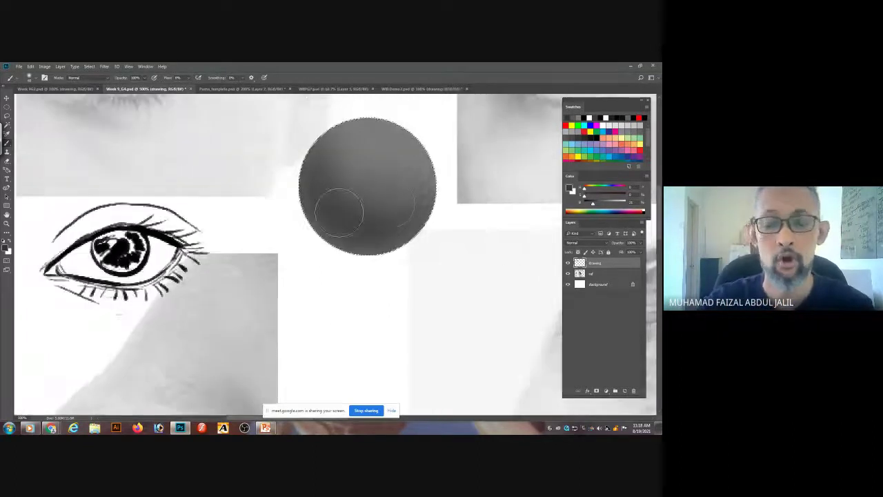
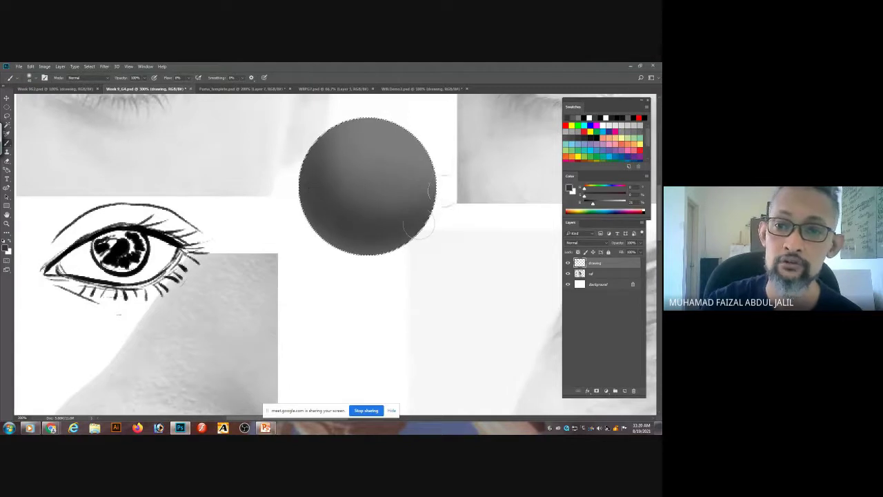
Paint the sphere's lit area with light gray up to a white highlight, deepen its shadow with near-black, and deselect the circle.
left_click_drag(592, 203, 613, 205)
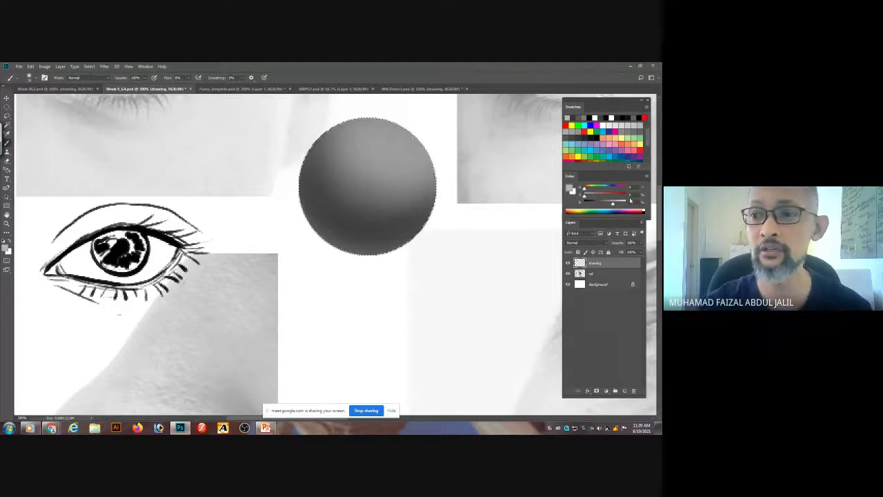
left_click_drag(614, 202, 628, 203)
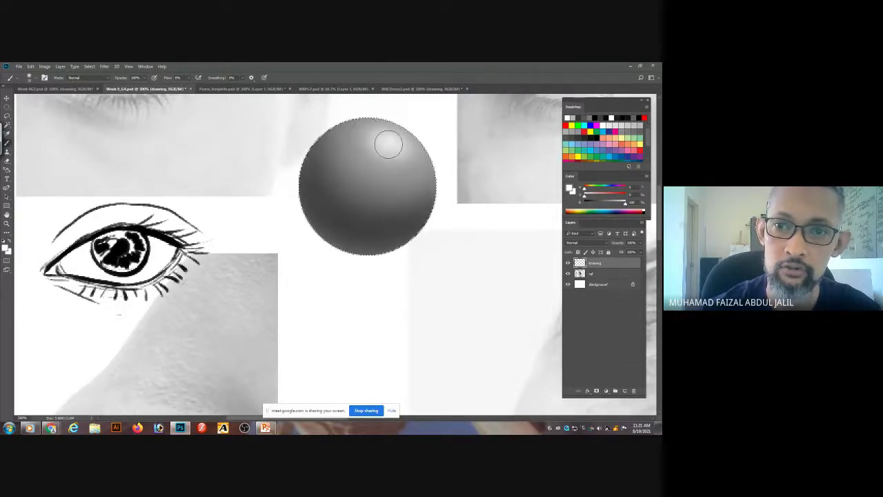
key("x")
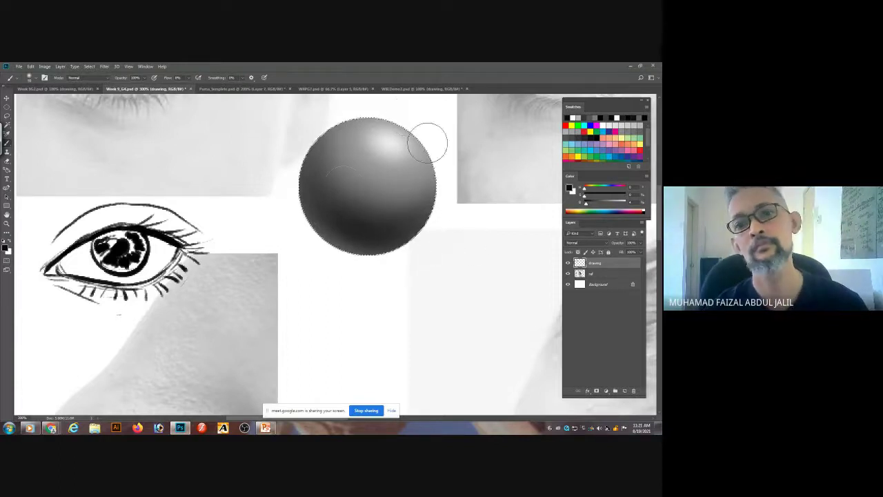
key("ctrl+minus")
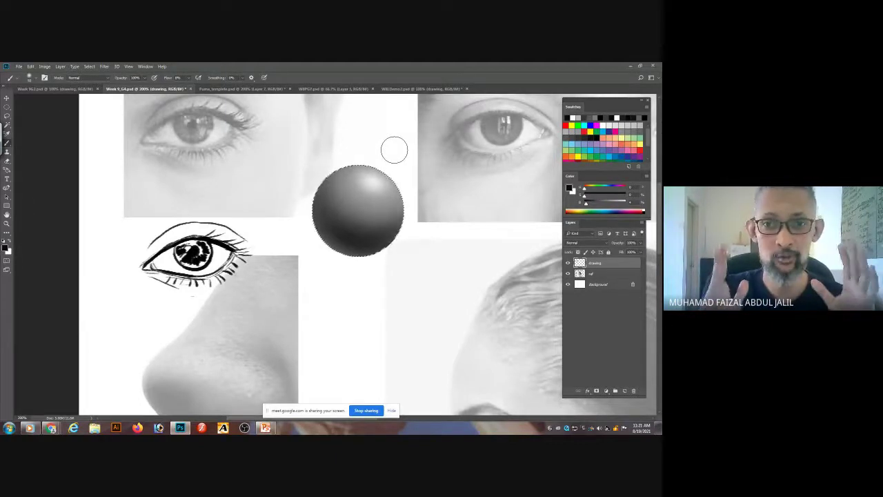
key("ctrl+d")
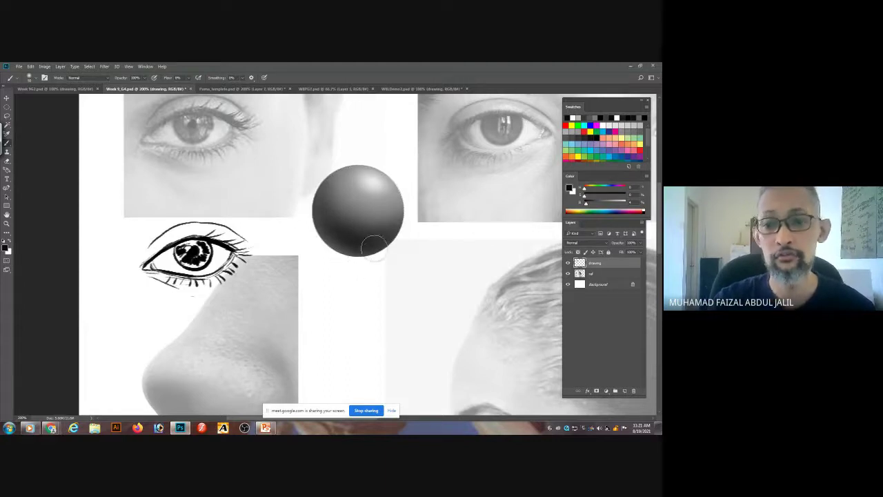
Add a new layer directly above the ref layer and paint a soft black cast shadow beneath the sphere.
left_click(597, 274)
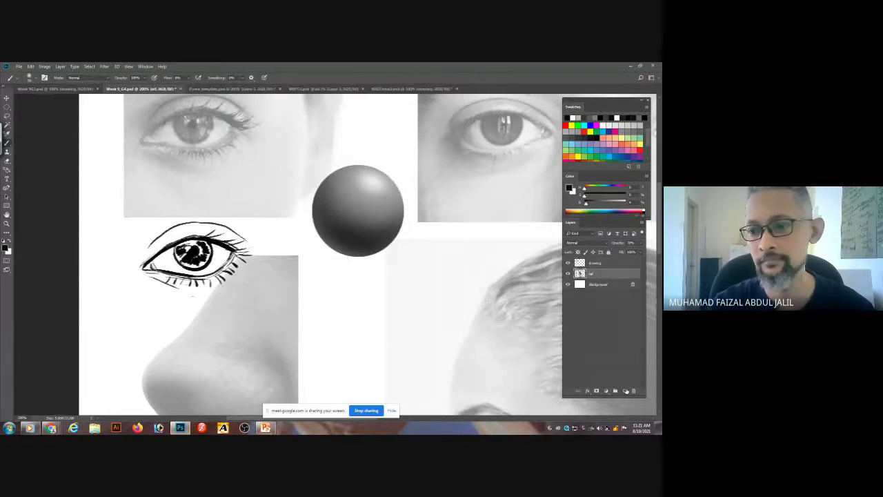
key("ctrl+shift+alt+n")
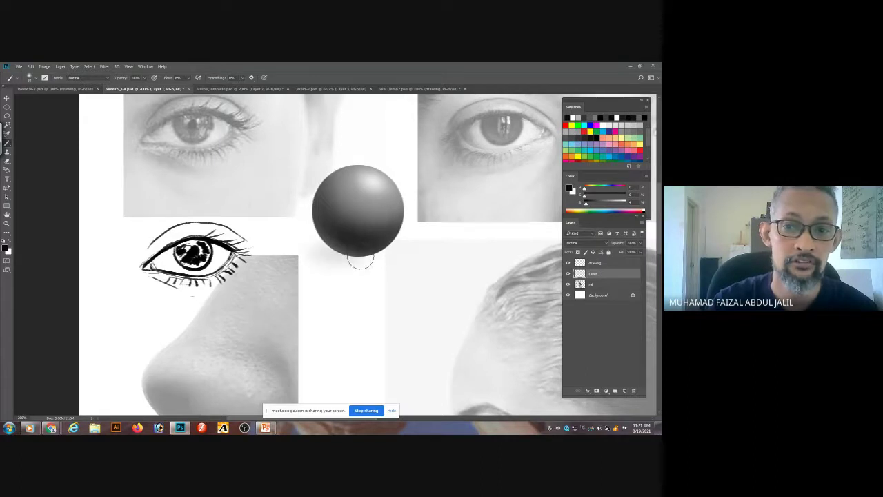
Paint a soft, dark cast shadow beneath the sphere with the brush on Layer 1.
mouse_move(329, 254)
left_mouse_down()
mouse_move(365, 252)
mouse_move(249, 252)
mouse_move(354, 248)
mouse_move(266, 254)
mouse_move(336, 245)
left_mouse_up()
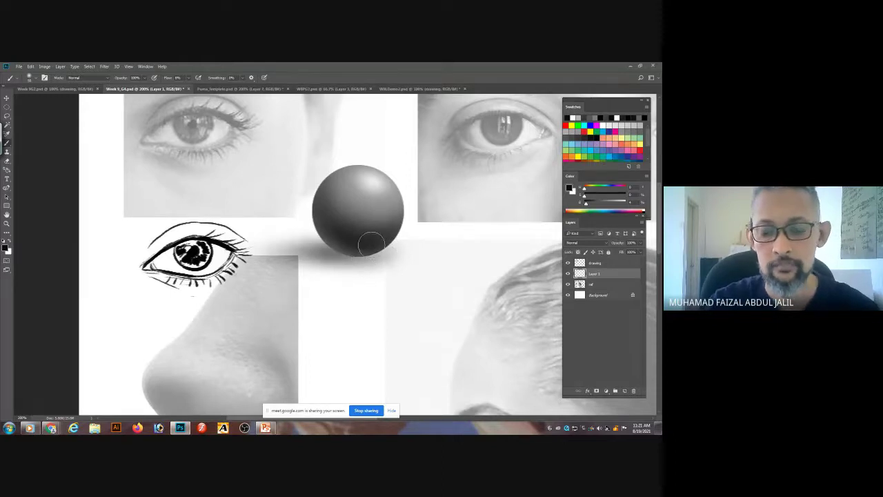
left_click_drag(349, 248, 359, 247)
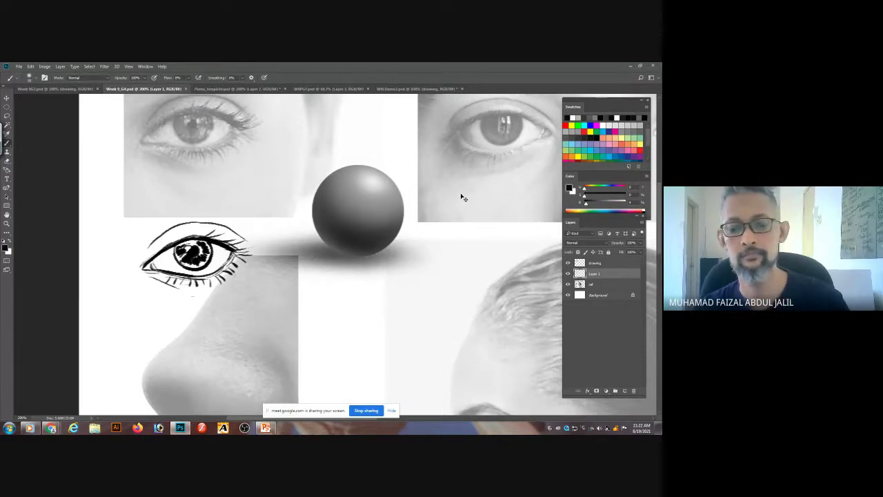
Lasso the inked eye on the drawing layer, move it between the two upper eye photos and cut it to a new layer.
key("ctrl+minus")
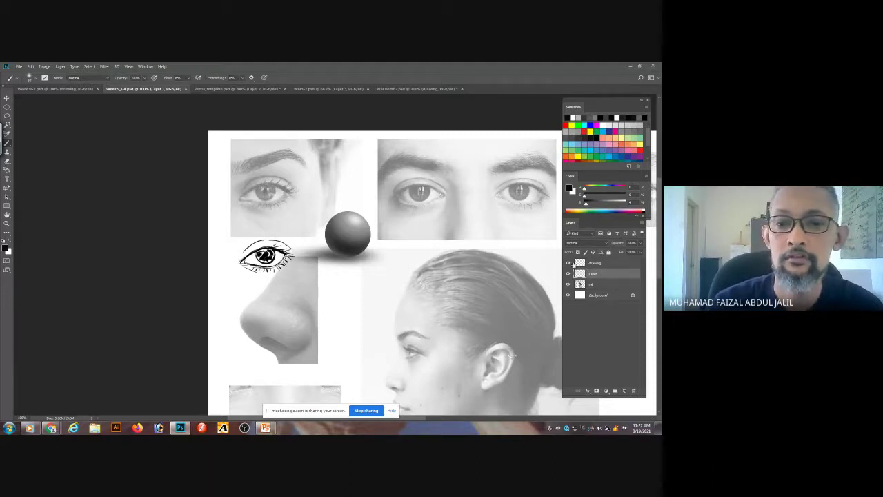
key("l")
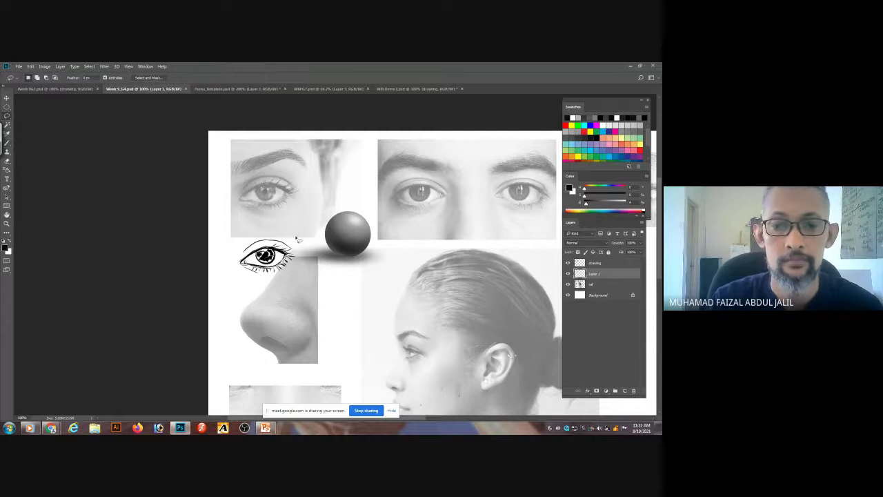
left_click(594, 262)
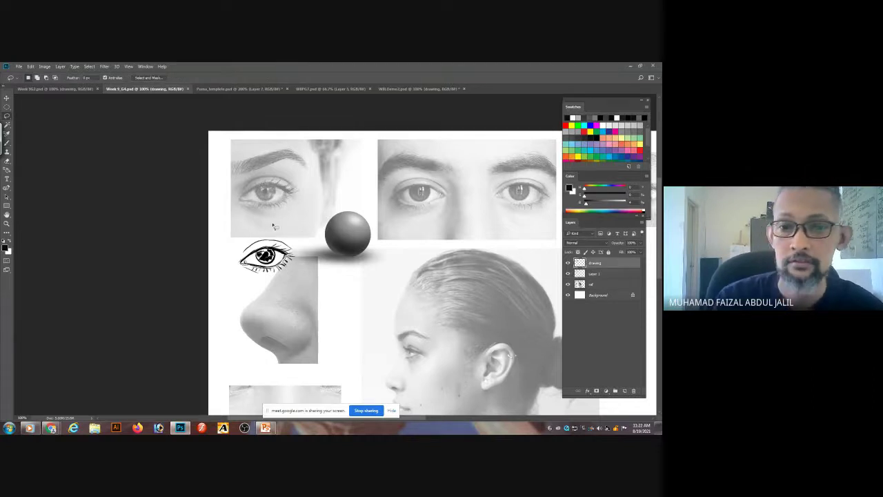
mouse_move(280, 233)
left_mouse_down()
mouse_move(219, 259)
mouse_move(225, 281)
mouse_move(252, 287)
mouse_move(289, 274)
mouse_move(296, 256)
mouse_move(430, 259)
mouse_move(344, 282)
mouse_move(268, 282)
mouse_move(379, 142)
left_mouse_up()
key("ctrl+shift+j")
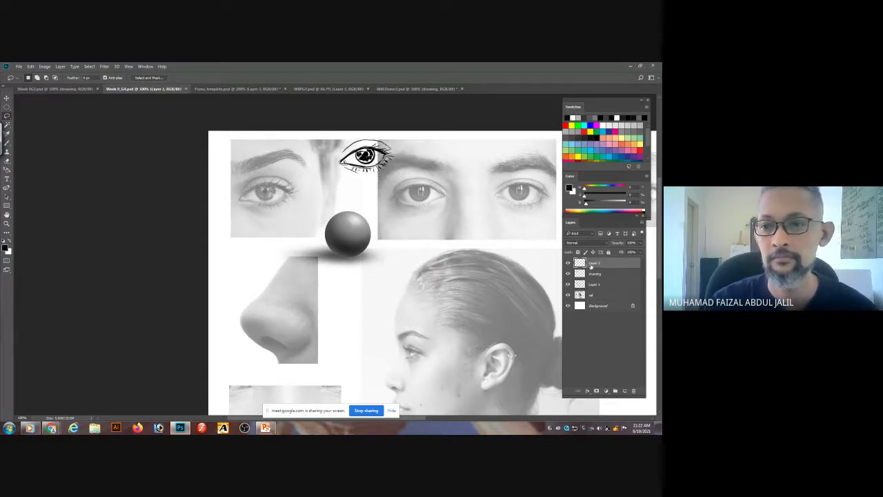
Lasso the sphere on the drawing layer and reposition it over its shadow.
mouse_move(371, 207)
left_mouse_down()
mouse_move(314, 200)
mouse_move(283, 298)
mouse_move(406, 224)
mouse_move(352, 199)
left_mouse_up()
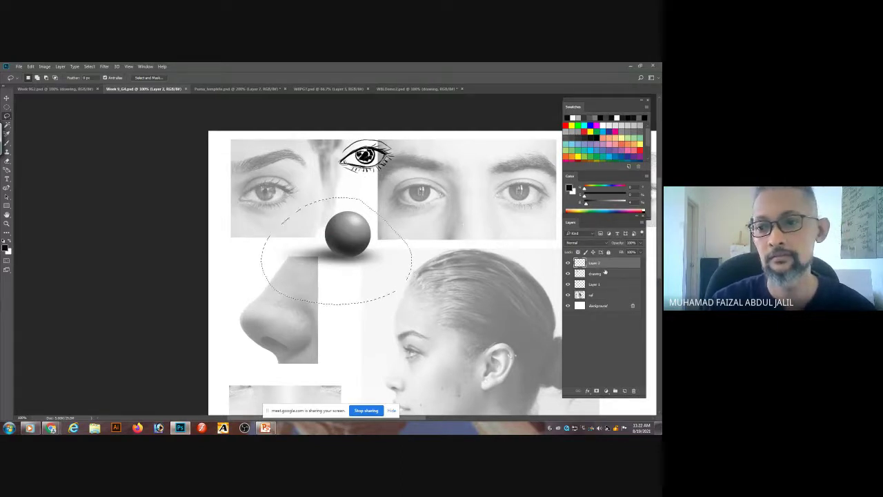
left_click(602, 273)
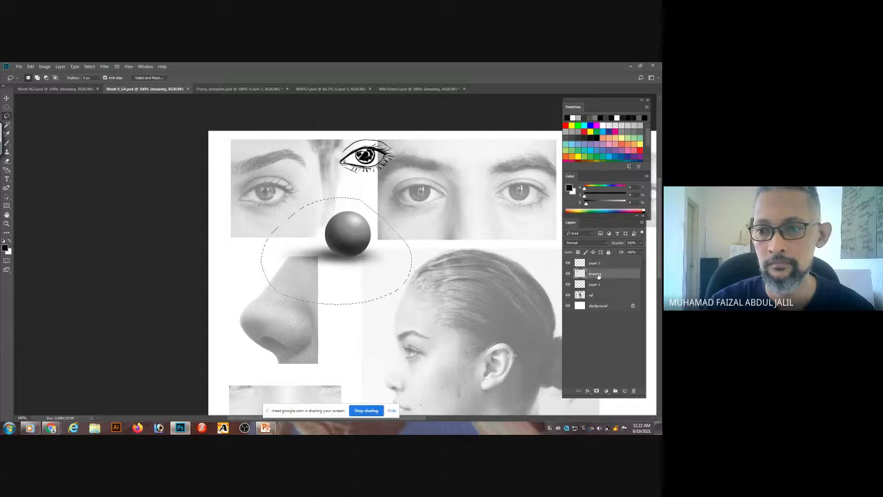
key("ctrl+x")
key("ctrl+v")
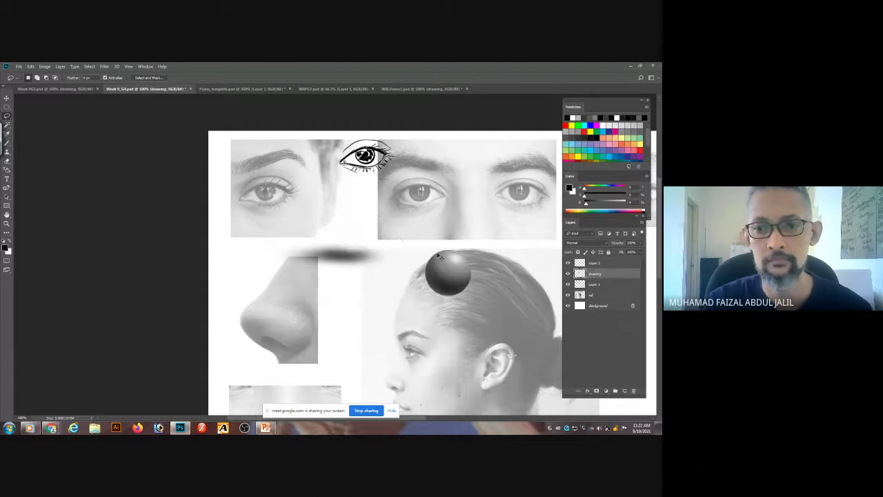
left_click_drag(445, 271, 359, 236)
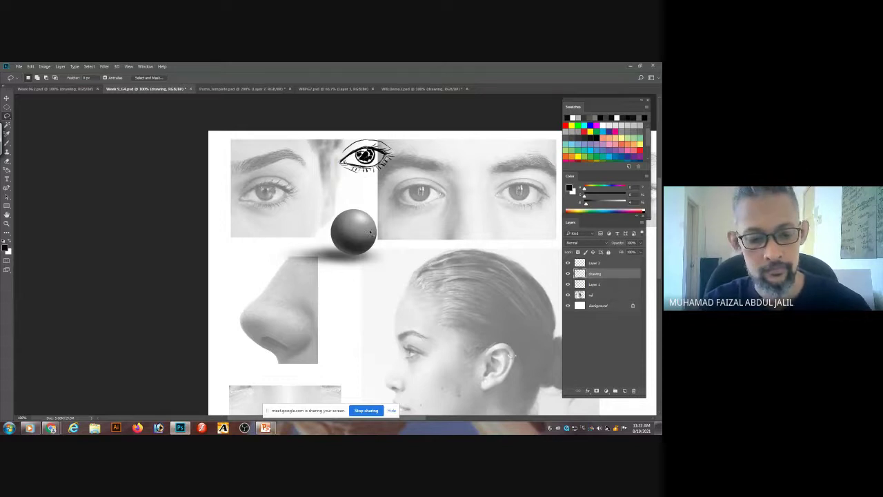
Nudge the sphere left in small increments with the Move tool to align it with its shadow.
key("v")
key("Left")
key("Left")
key("Left")
key("Left")
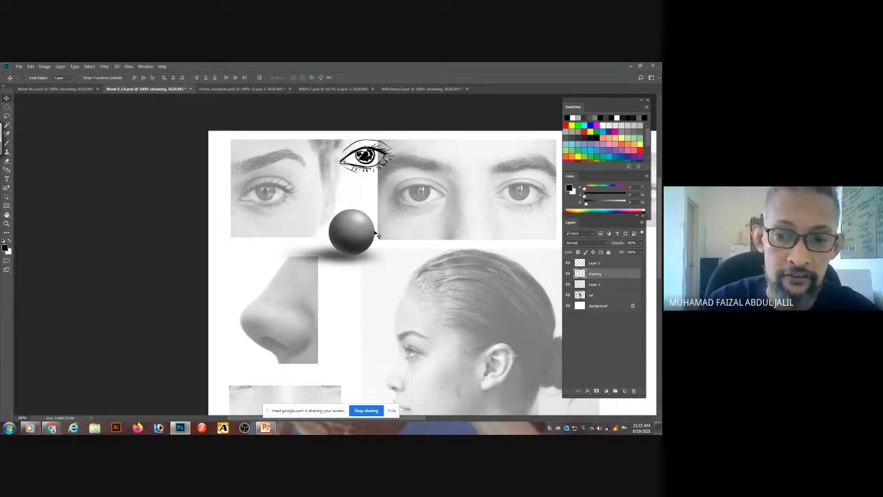
key("Left")
key("Left")
key("Left")
key("Left")
key("Left")
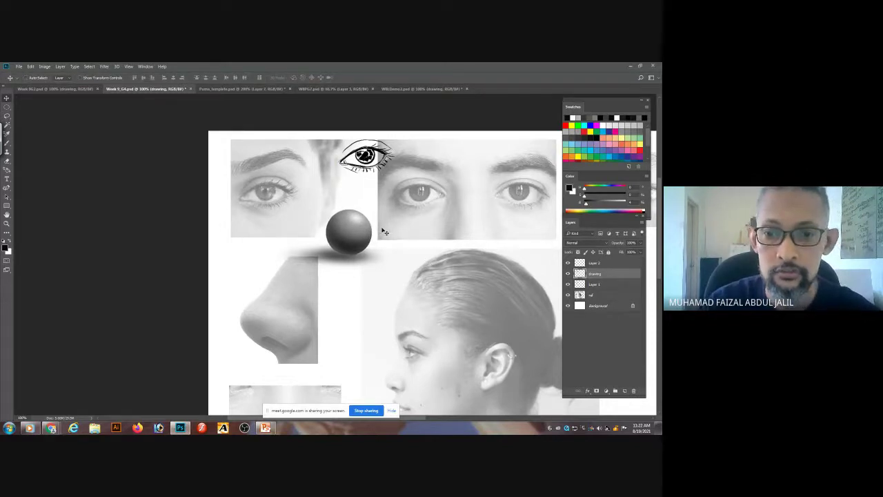
key("Left")
key("Left")
key("Left")
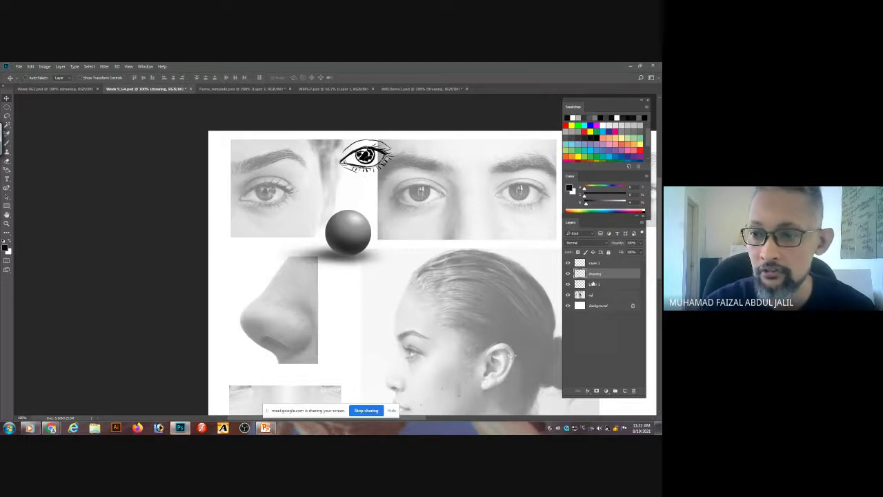
left_click(568, 274)
left_click(568, 274)
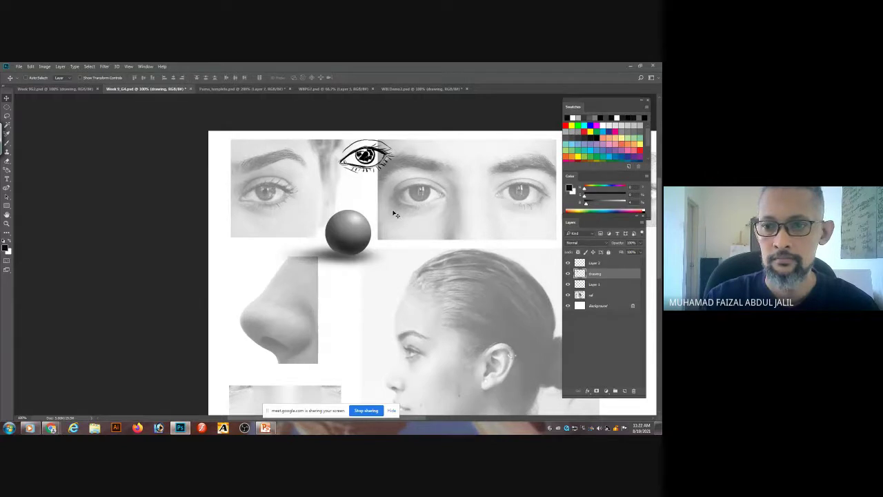
mouse_move(355, 230)
left_mouse_down()
mouse_move(408, 224)
mouse_move(345, 228)
mouse_move(356, 232)
left_mouse_up()
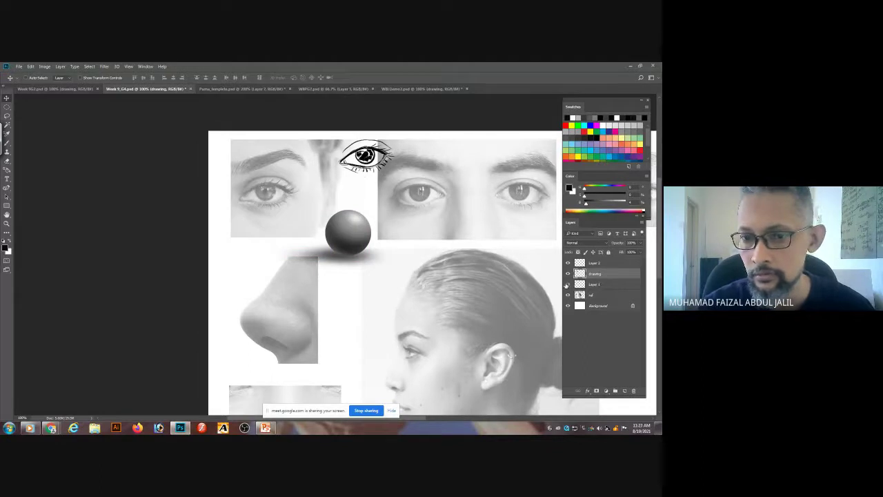
Merge the drawing layer with Layer 1 and move the sphere with its shadow between the nose and the profile head.
left_click(594, 286, "shift")
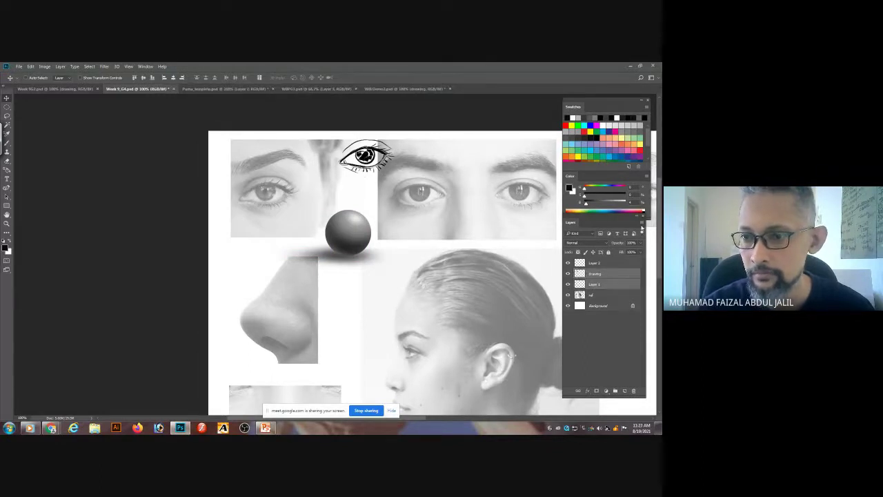
right_click(594, 280)
left_click(593, 361)
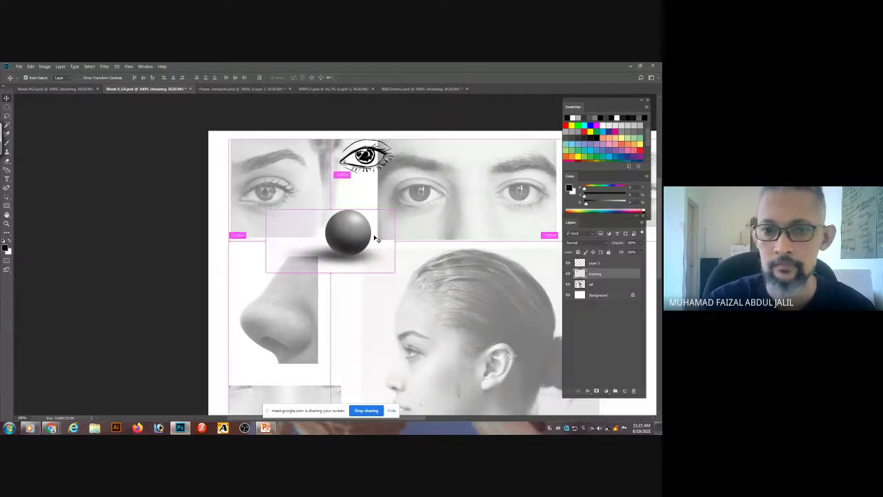
left_click_drag(376, 239, 401, 286)
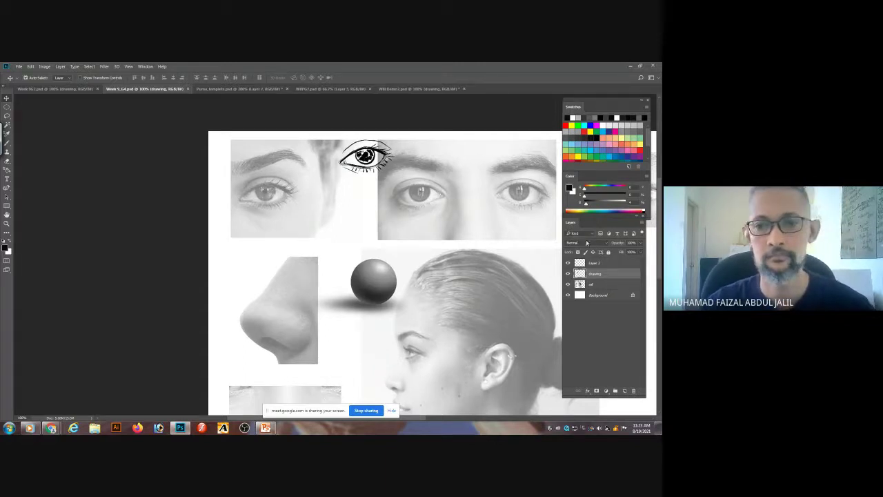
key("e")
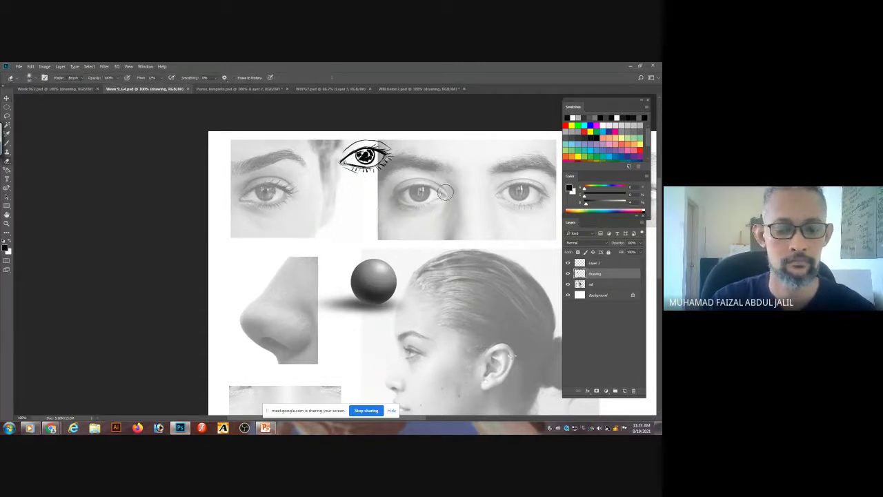
scroll(447, 194, "right", 3)
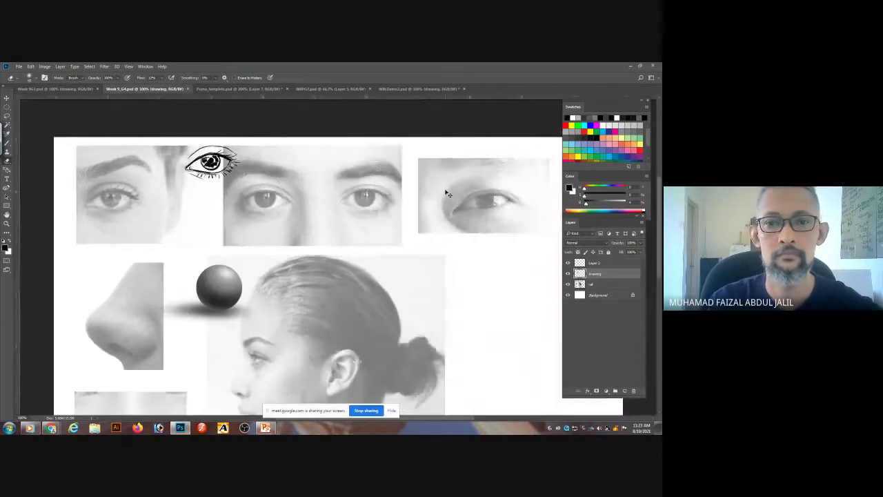
scroll(448, 195, "down", 1)
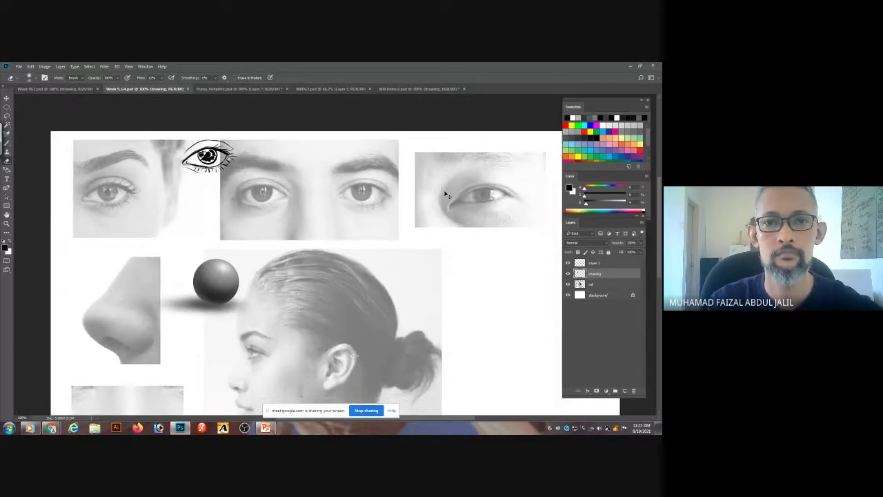
key("r")
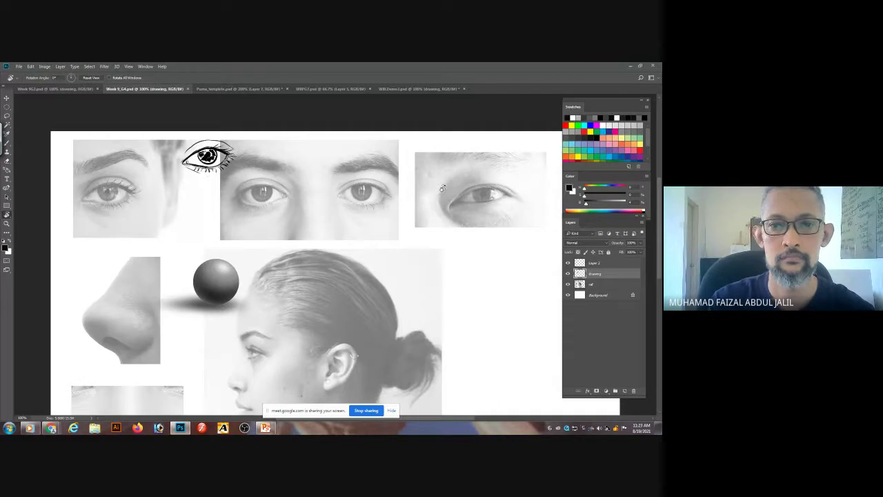
left_click(443, 189)
key("e")
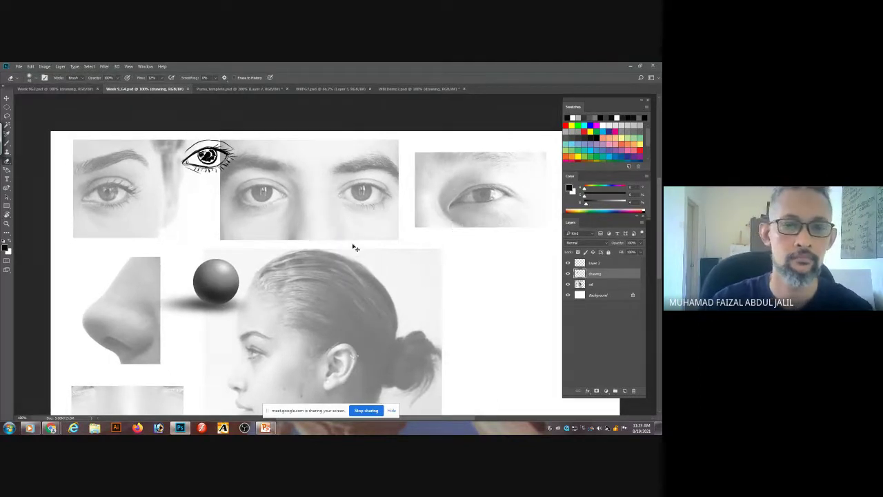
Switch to the Google Meet call in Chrome, read the in-call messages and close the chat.
left_click(51, 428)
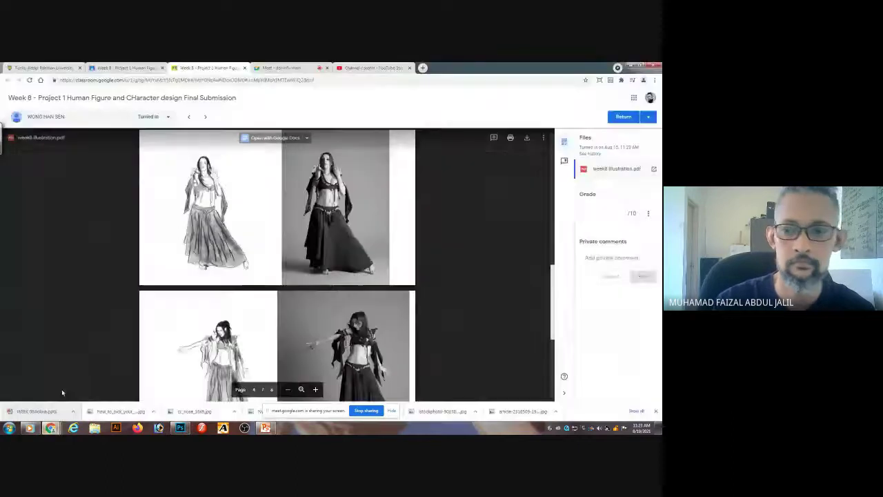
left_click(284, 71)
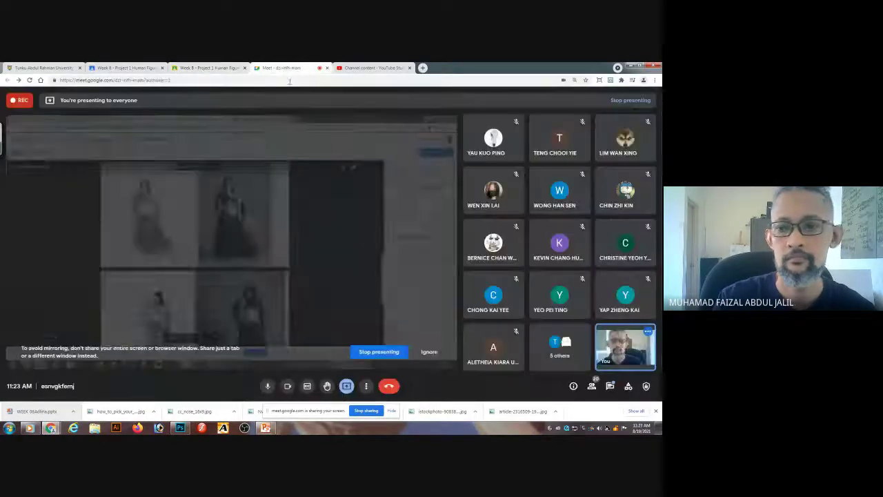
left_click(610, 386)
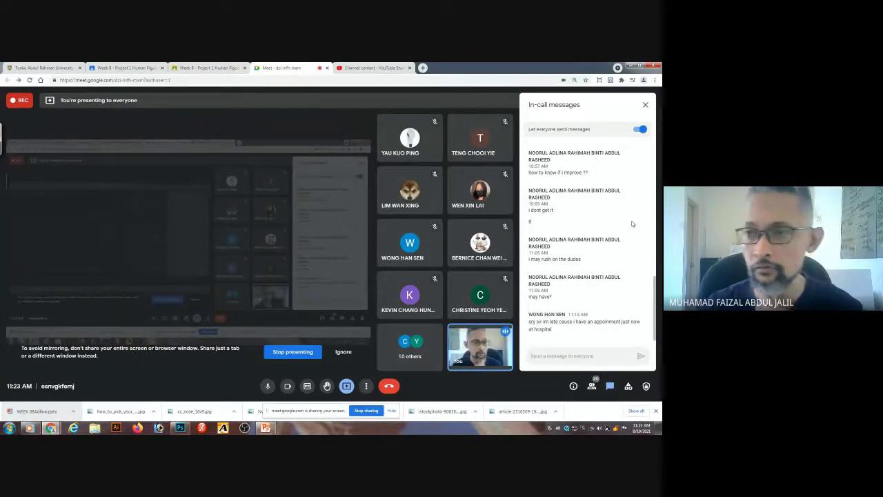
left_click(646, 105)
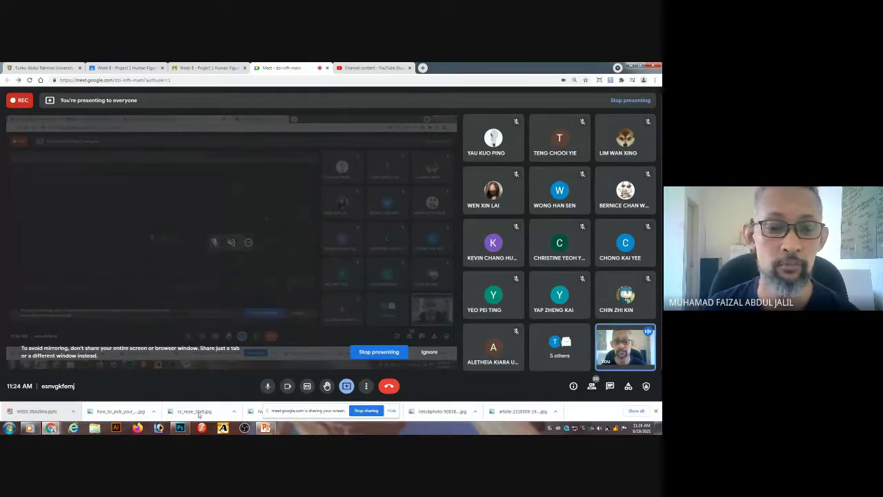
Switch back to Photoshop and move the sphere with its shadow to the empty area right of the profile head.
left_click(180, 429)
left_click(180, 428)
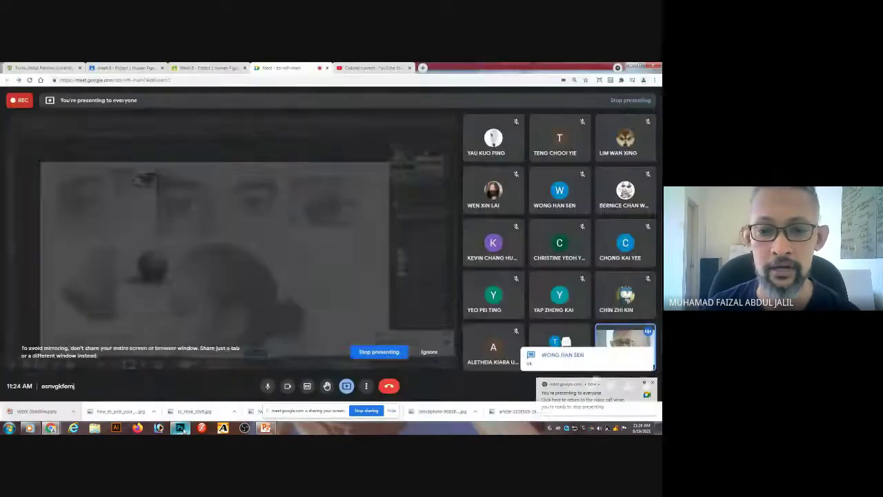
left_click(180, 429)
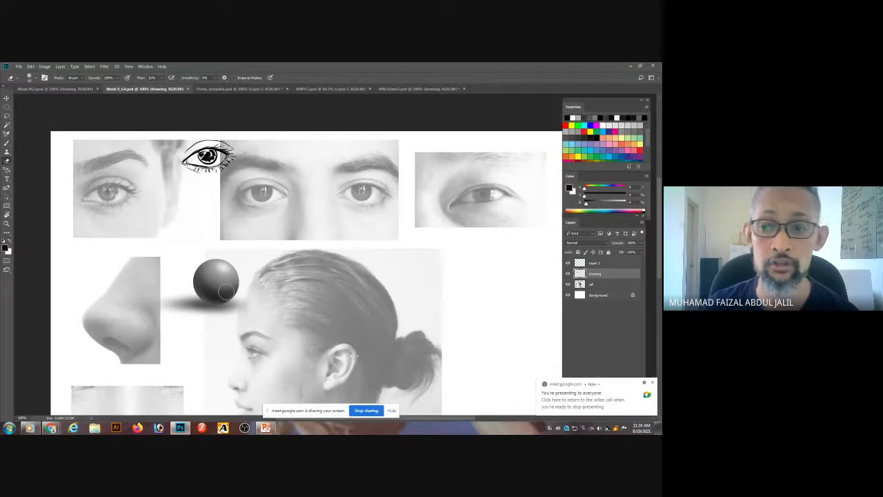
left_click_drag(219, 284, 524, 291)
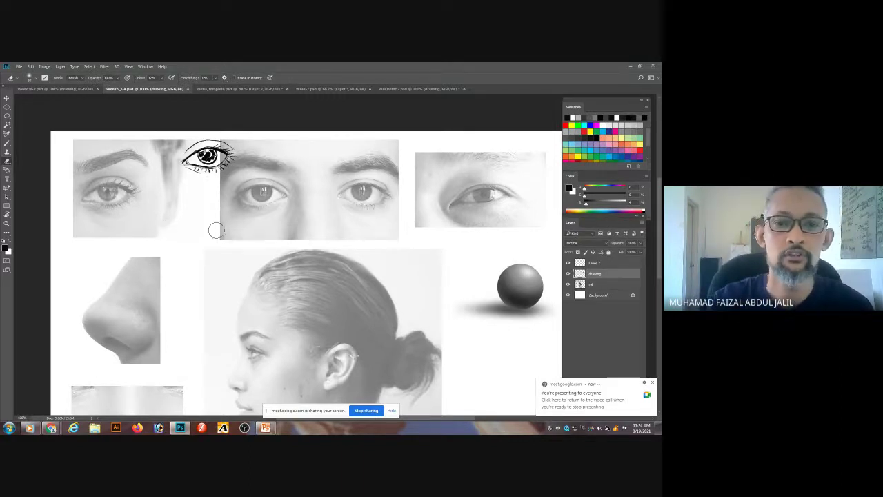
Choose the KYLE Ultimate Pencil Hard brush for drawing over the first eye photo.
left_click(121, 218)
left_click(121, 218)
key("b")
scroll(350, 236, "left", 3)
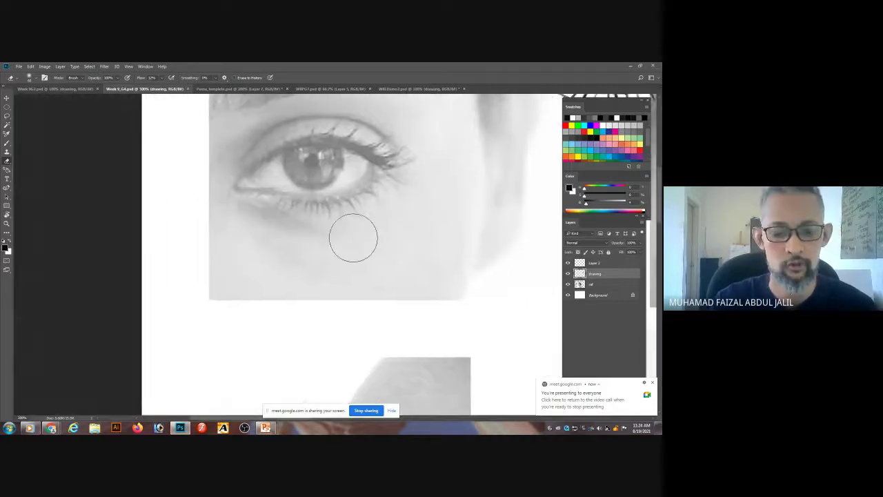
left_click(30, 77)
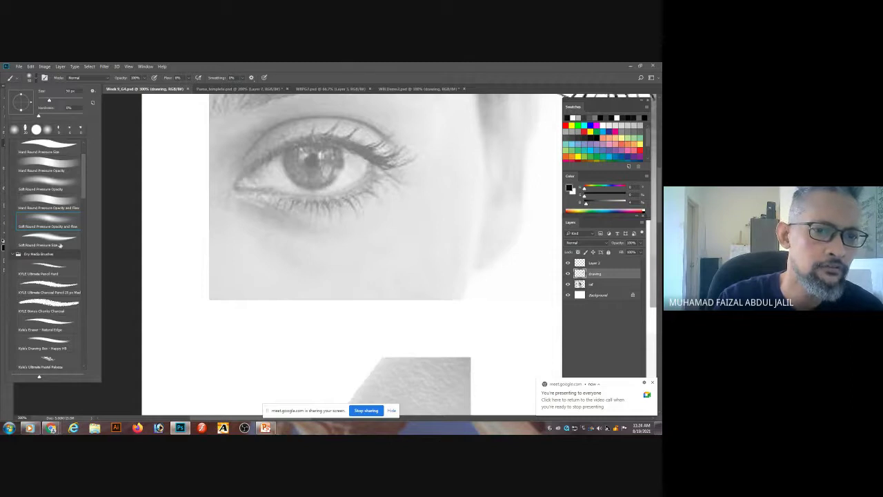
left_click(59, 270)
left_click(308, 202)
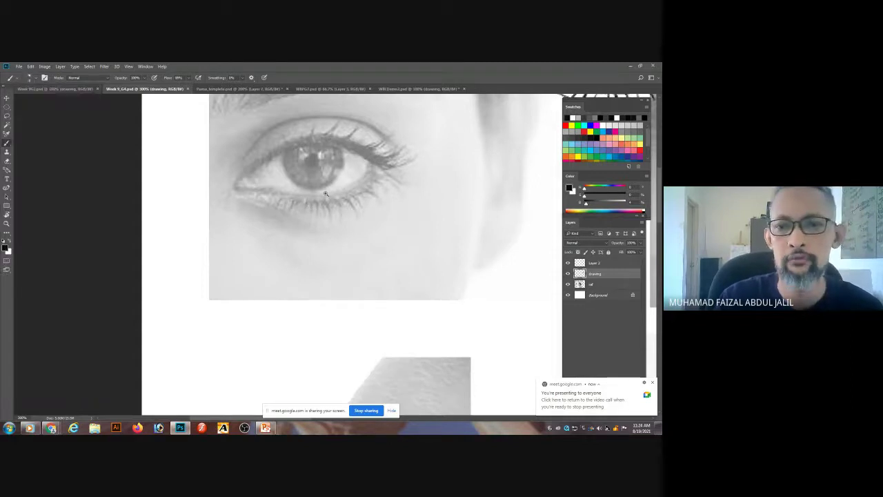
Select Layer 2, which holds the inked eye, and hide it.
scroll(258, 185, "up", 1)
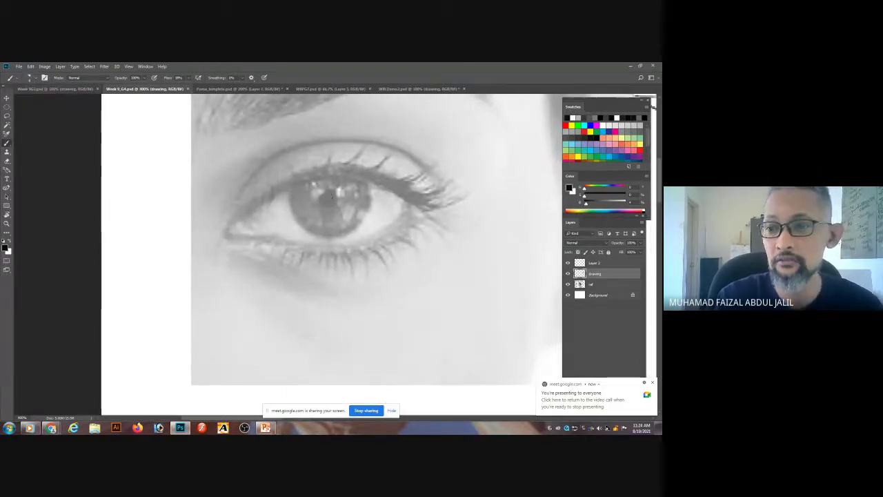
left_click(581, 265)
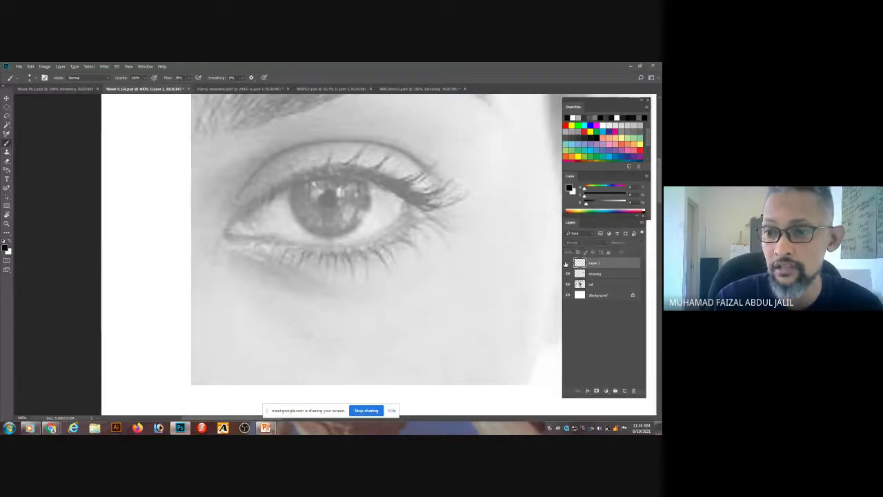
Show Layer 2 and trace the upper and lower eyelid lines of the photographed eye in black pencil.
left_click(567, 263)
left_click(567, 263)
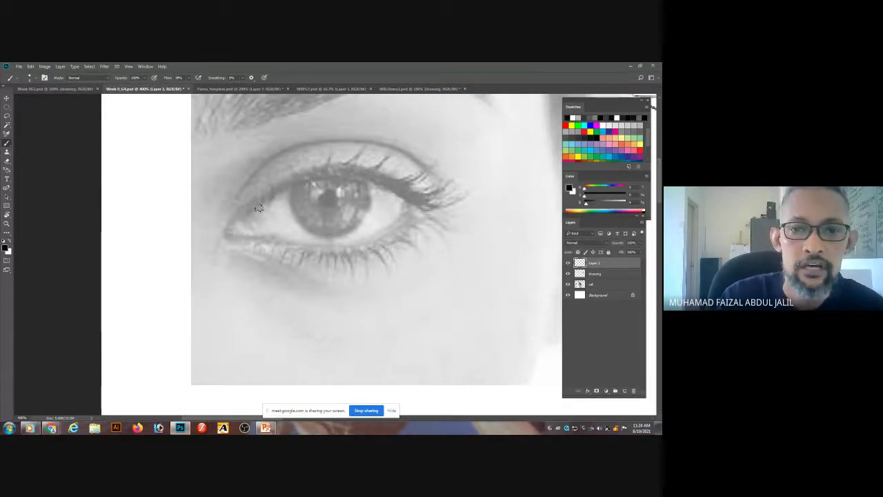
left_click_drag(232, 230, 303, 177)
mouse_move(245, 217)
left_mouse_down()
mouse_move(302, 175)
mouse_move(227, 237)
mouse_move(388, 170)
mouse_move(303, 184)
mouse_move(383, 177)
mouse_move(334, 180)
mouse_move(384, 182)
mouse_move(409, 198)
mouse_move(331, 171)
mouse_move(425, 204)
mouse_move(386, 182)
left_mouse_up()
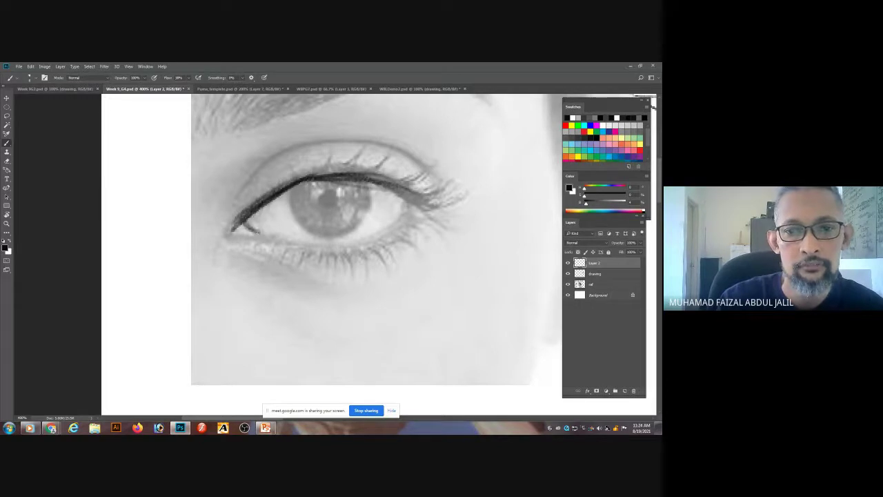
mouse_move(236, 231)
left_mouse_down()
mouse_move(349, 249)
mouse_move(414, 207)
mouse_move(359, 245)
mouse_move(407, 201)
mouse_move(321, 256)
left_mouse_up()
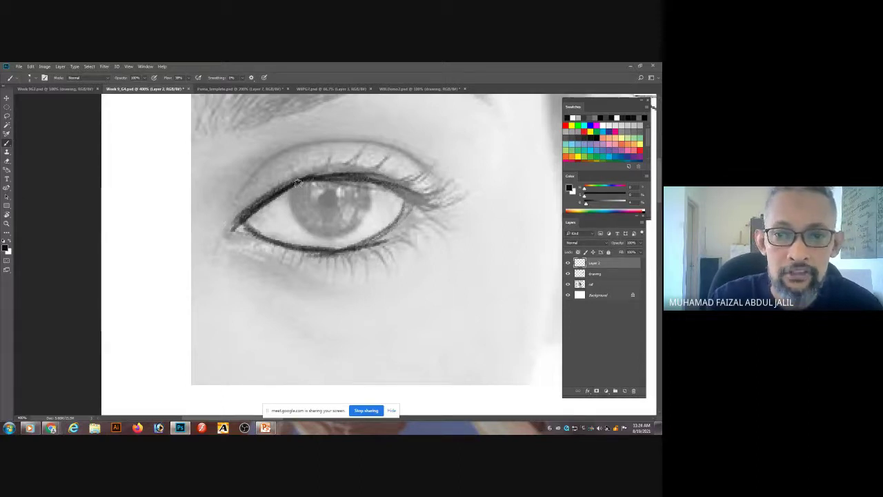
Trace the iris and pupil circles and the outer upper lashes over the eye photo.
mouse_move(298, 182)
left_mouse_down()
mouse_move(325, 239)
mouse_move(293, 195)
mouse_move(307, 226)
mouse_move(297, 220)
mouse_move(367, 187)
mouse_move(356, 182)
mouse_move(335, 230)
mouse_move(360, 180)
mouse_move(367, 187)
mouse_move(334, 236)
mouse_move(342, 219)
mouse_move(311, 225)
mouse_move(292, 185)
mouse_move(369, 195)
mouse_move(301, 219)
mouse_move(313, 170)
mouse_move(346, 226)
mouse_move(373, 180)
mouse_move(326, 177)
mouse_move(389, 180)
mouse_move(295, 178)
mouse_move(397, 181)
mouse_move(337, 172)
mouse_move(256, 207)
mouse_move(336, 243)
mouse_move(409, 201)
mouse_move(378, 163)
mouse_move(392, 157)
mouse_move(452, 177)
mouse_move(366, 177)
left_mouse_up()
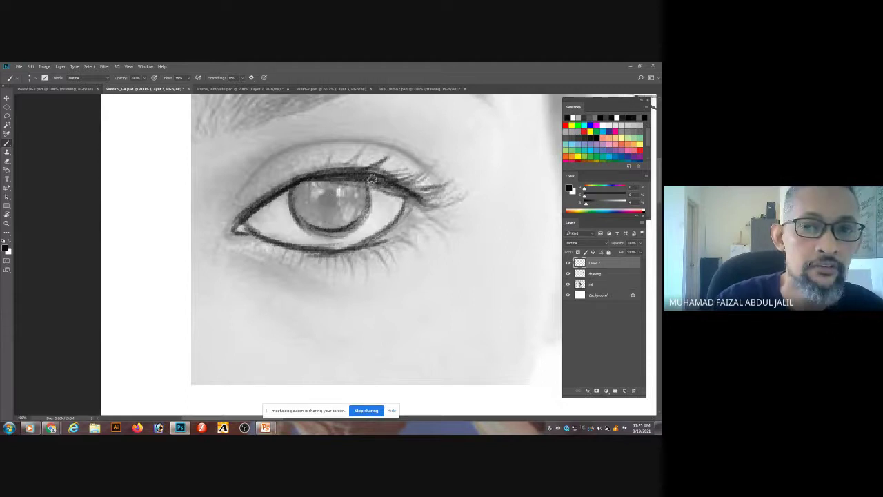
left_click_drag(325, 207, 321, 169)
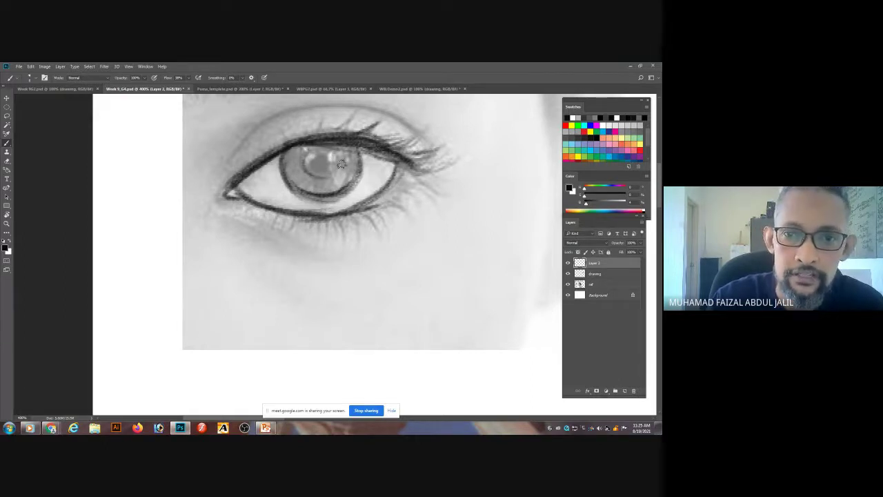
mouse_move(307, 158)
left_mouse_down()
mouse_move(341, 160)
mouse_move(298, 163)
mouse_move(300, 171)
mouse_move(336, 154)
mouse_move(332, 165)
left_mouse_up()
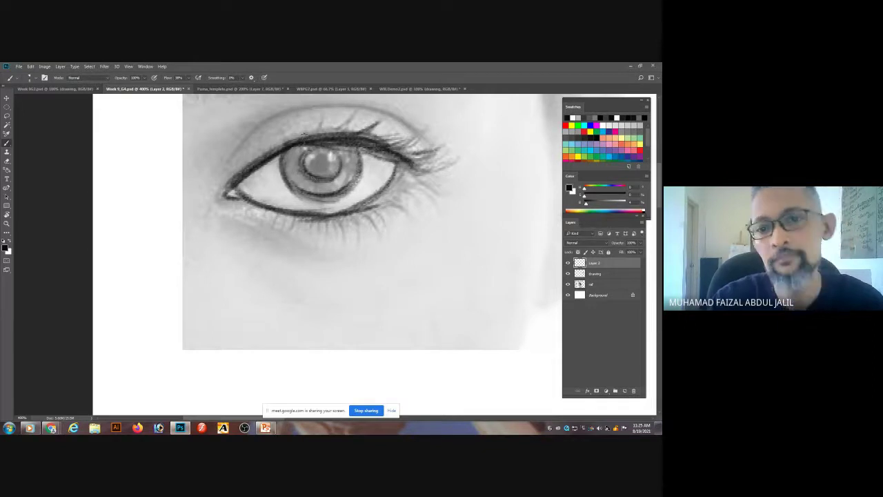
Hide the ref photo layer and darken the upper eyelid line of the sketched eye.
left_click(568, 285)
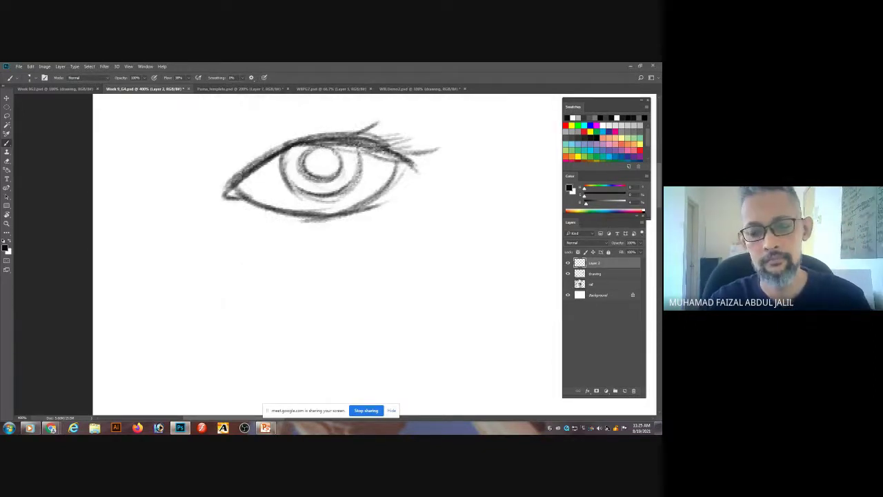
key("ctrl+minus")
left_click_drag(349, 179, 343, 193)
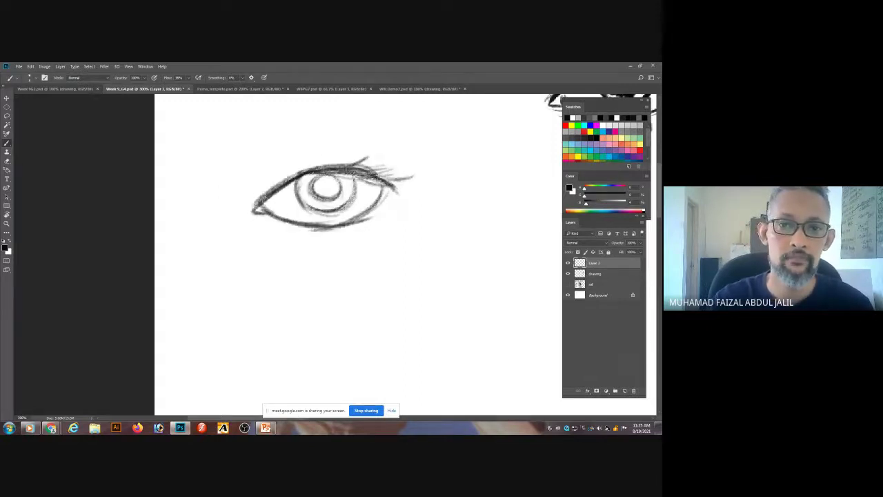
left_click_drag(268, 199, 279, 217)
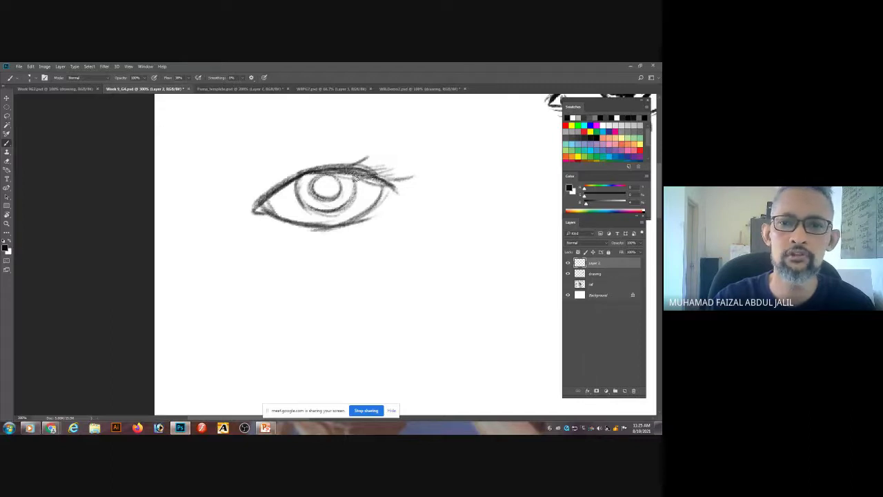
mouse_move(355, 176)
left_mouse_down()
mouse_move(393, 179)
mouse_move(384, 180)
mouse_move(405, 193)
mouse_move(317, 167)
mouse_move(290, 178)
left_mouse_up()
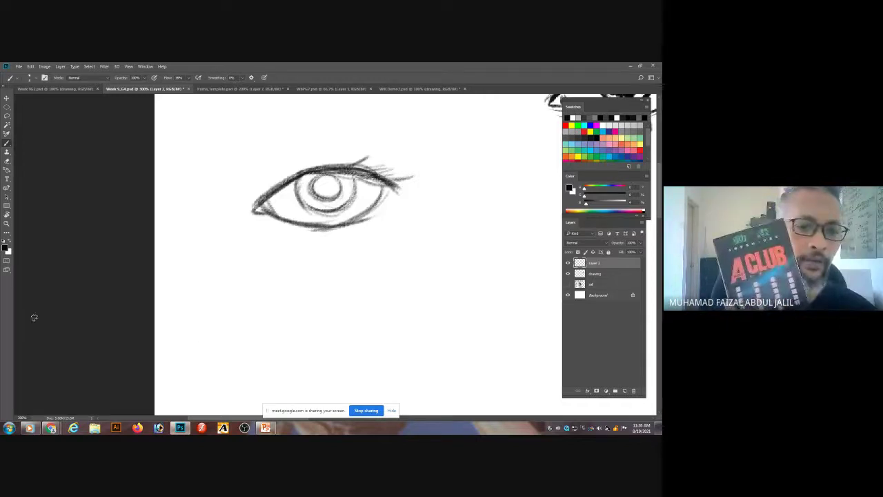
Switch to the Google Meet call in Chrome and pin the presenter's own webcam video to the main view.
mouse_move(51, 428)
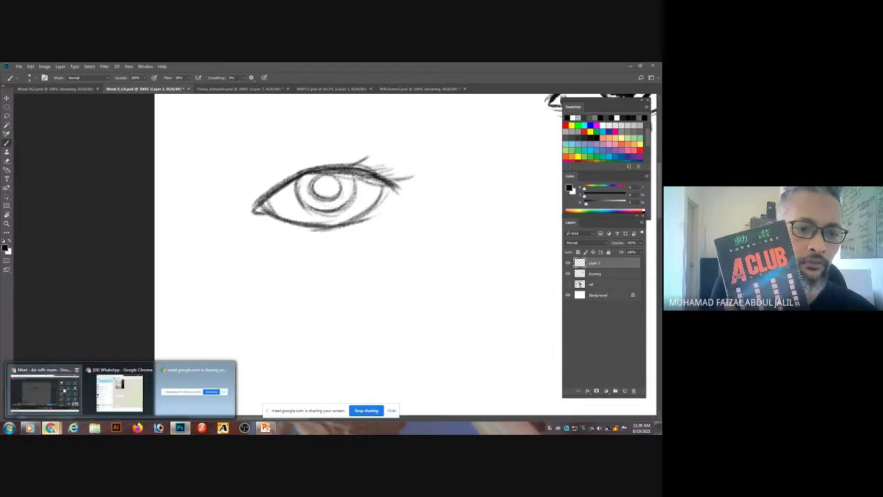
left_click(63, 390)
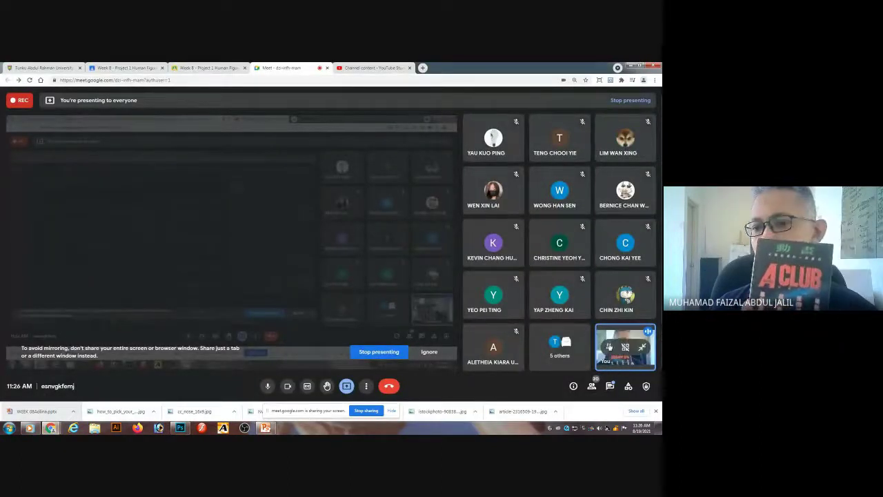
left_click(609, 347)
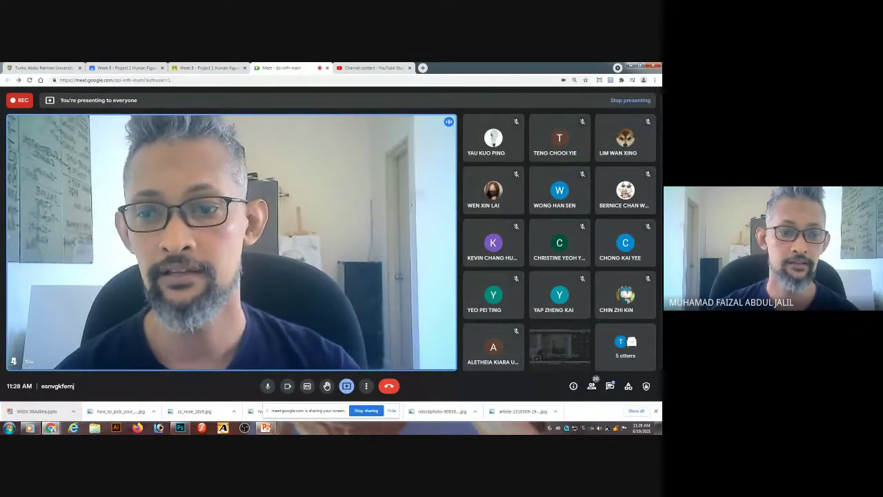
Unpin the webcam video, read the in-call messages and close the chat.
left_click(215, 242)
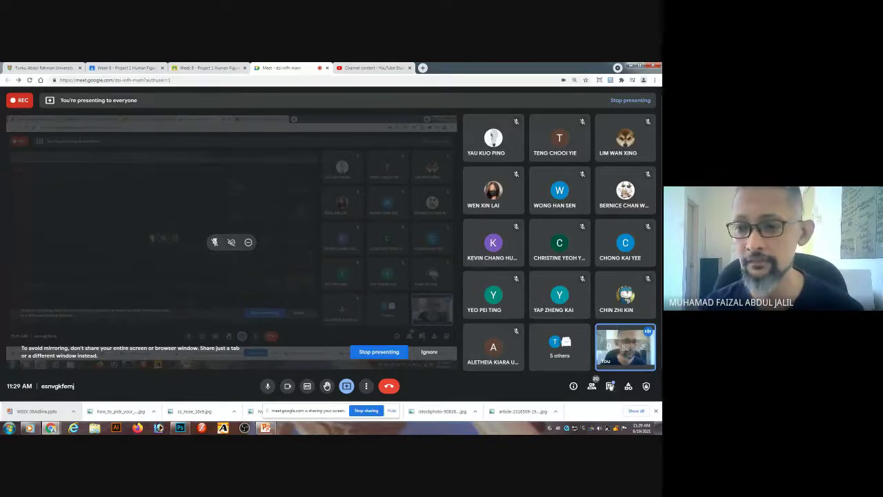
left_click(610, 386)
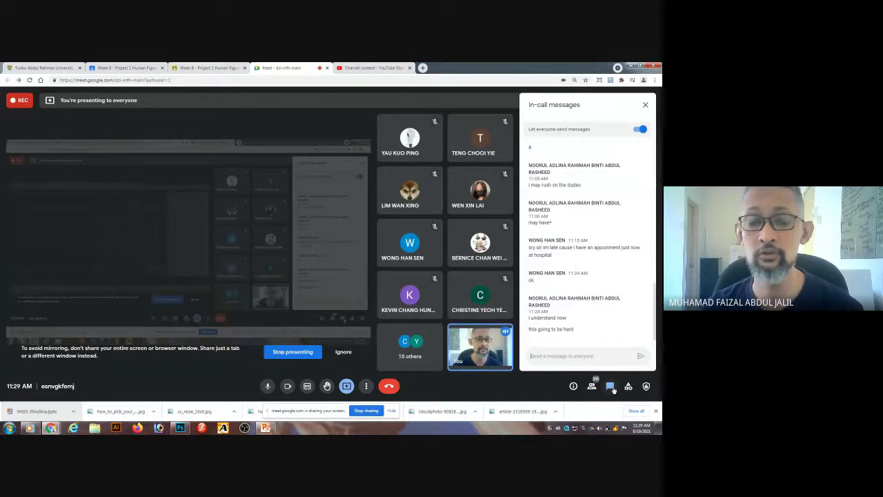
left_click(611, 388)
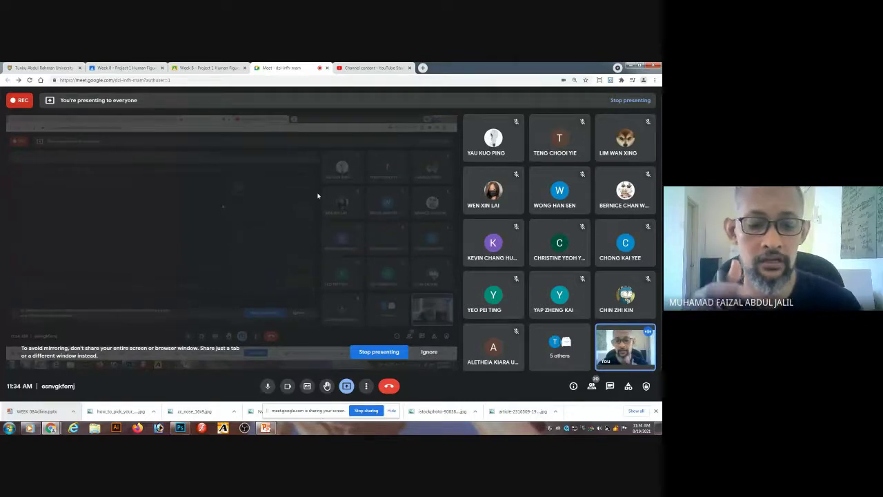
Open google.com in a new browser tab.
key("ctrl+t")
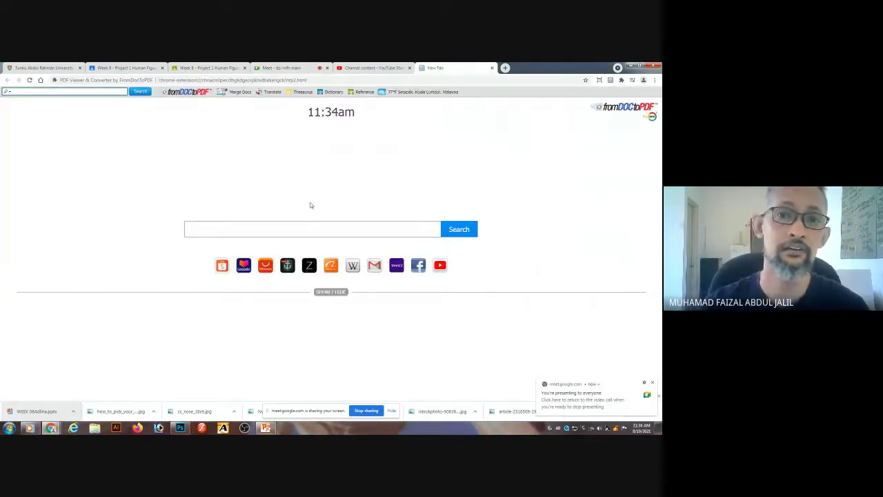
left_click(344, 80)
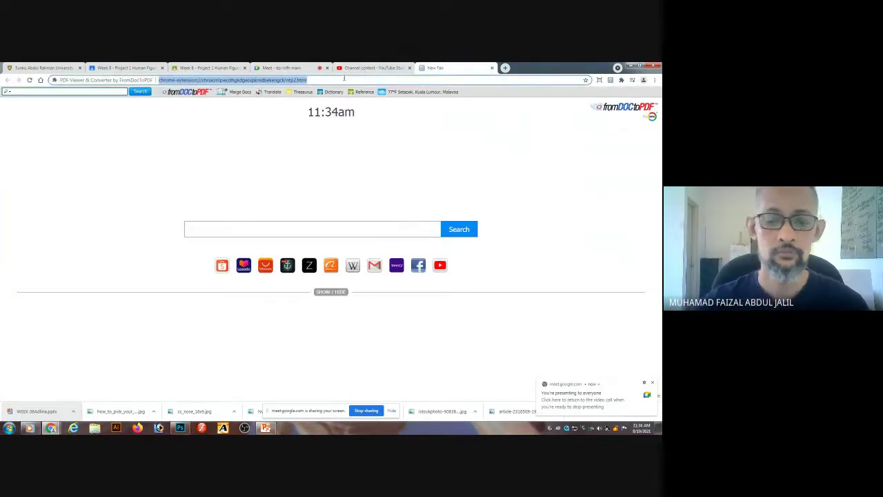
type("google.com")
key("Return")
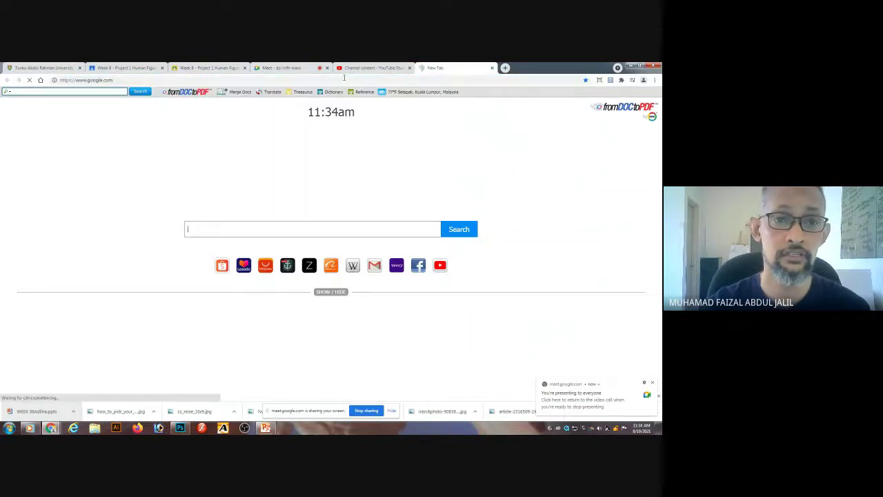
type("m")
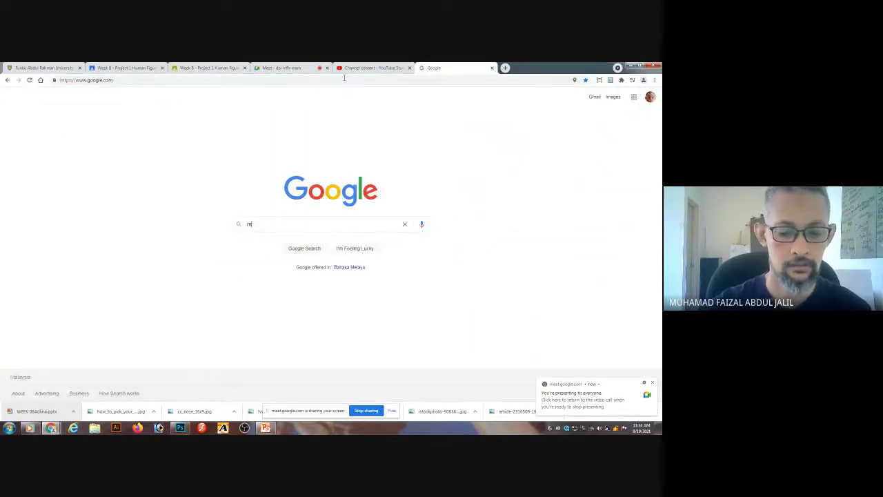
type("al")
key("BackSpace")
type("h")
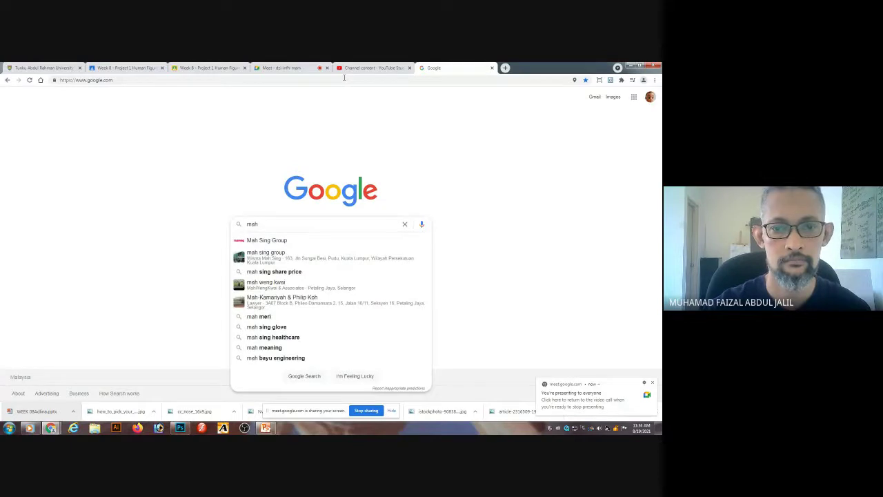
type(" wi")
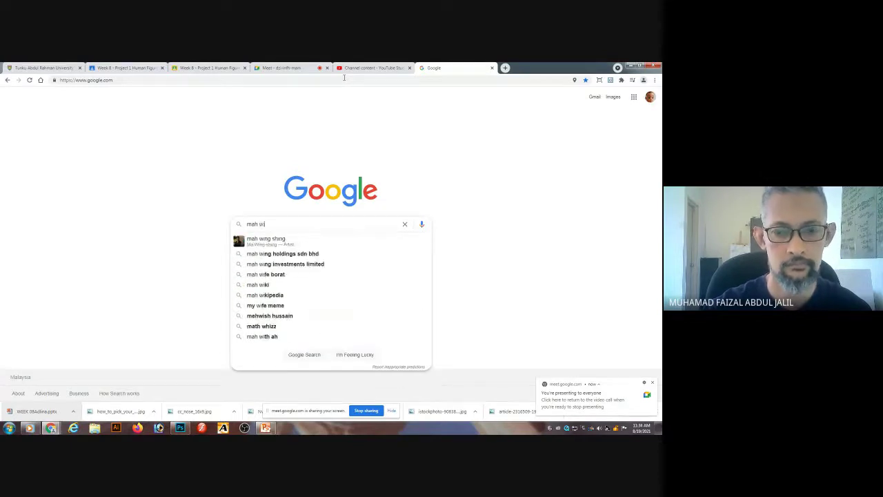
type("ng seng")
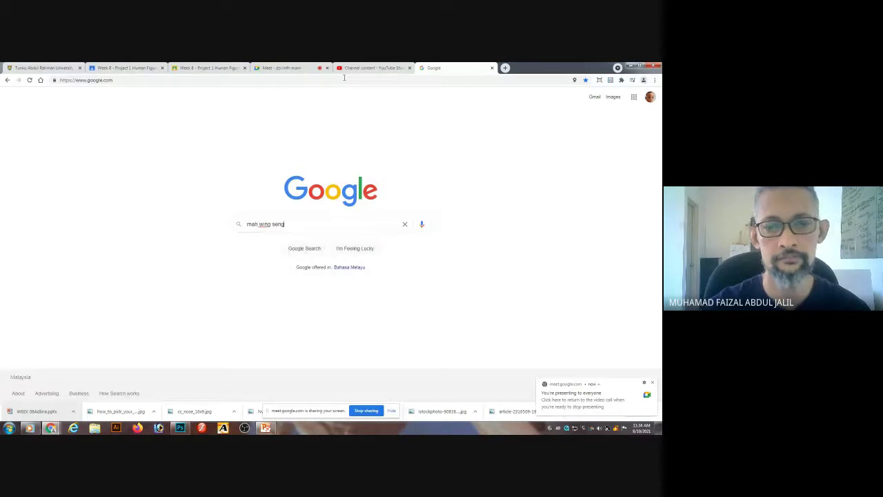
key("Return")
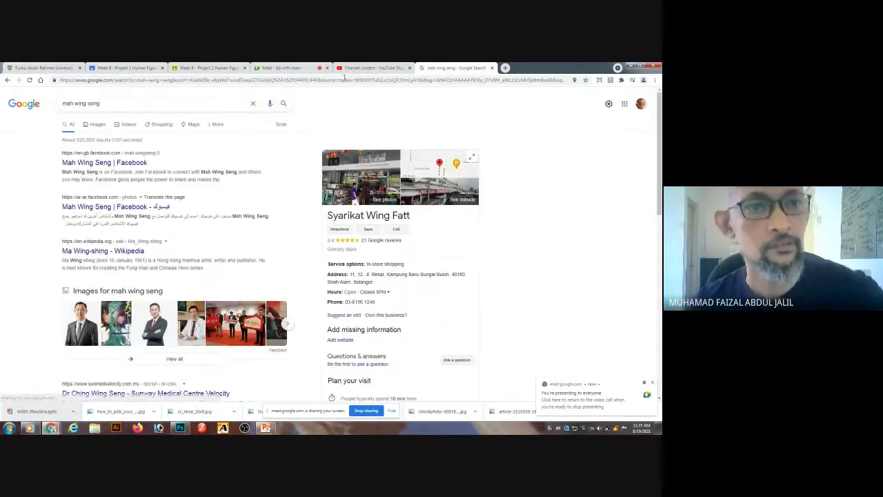
Change the search to the suggested "ma wing-shing" and show its image results.
left_click(99, 104)
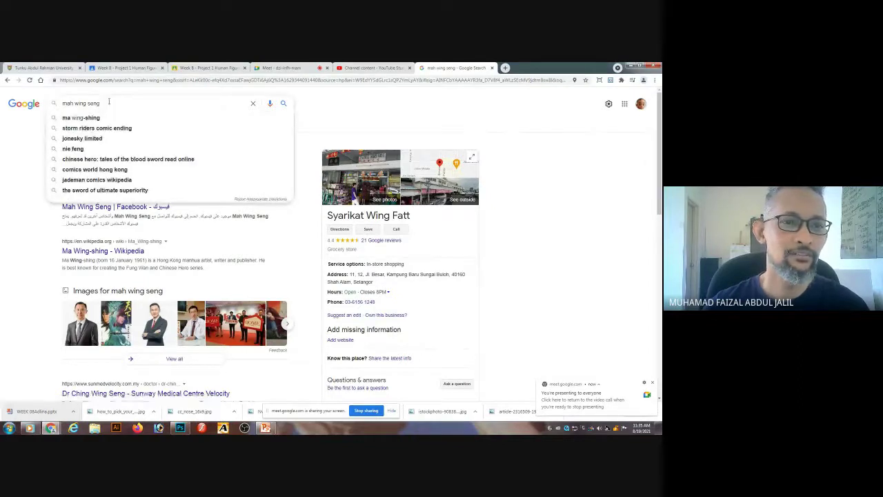
left_click(98, 121)
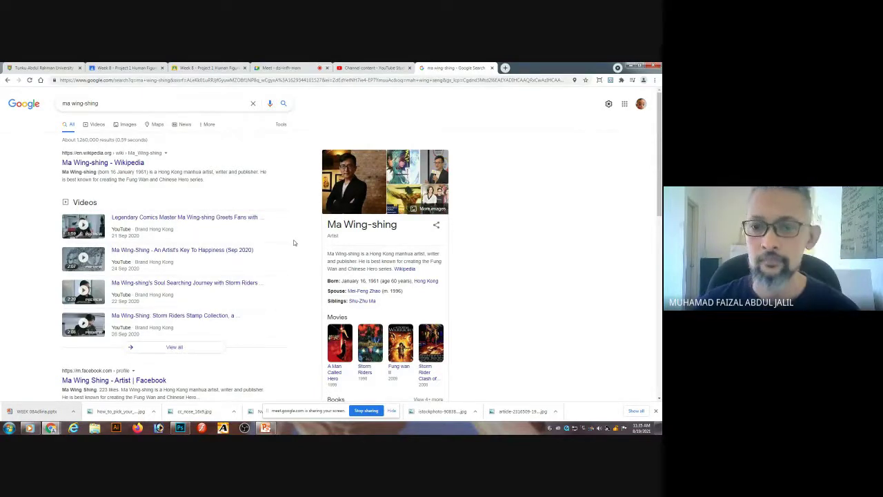
left_click(127, 124)
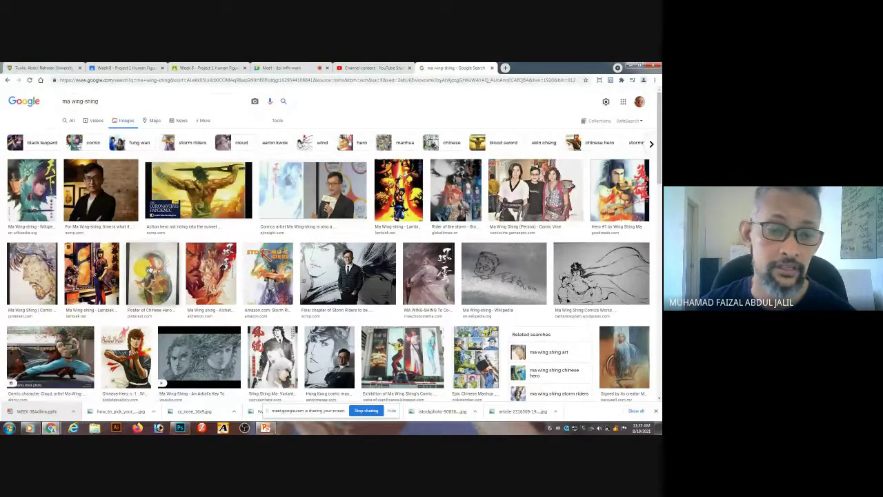
Preview the Poster of Chinese Hero artwork, look through its related images and close the preview.
left_click(147, 271)
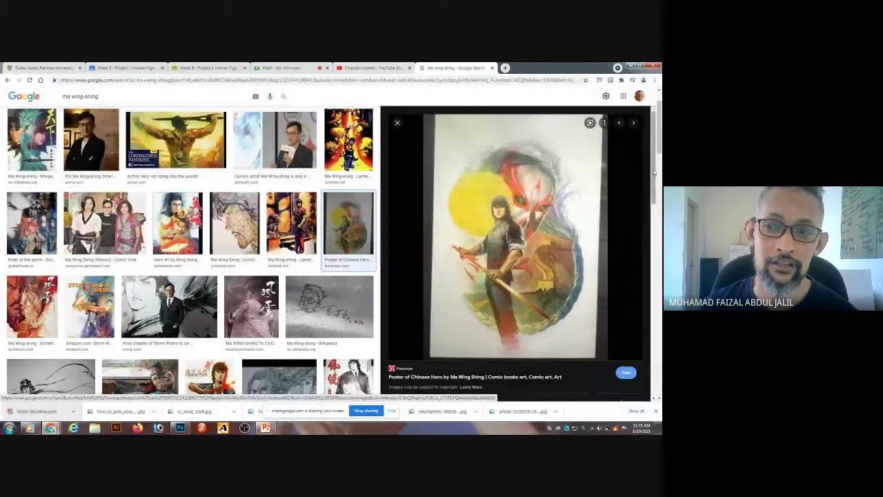
scroll(647, 265, "down", 5)
scroll(647, 265, "down", 5)
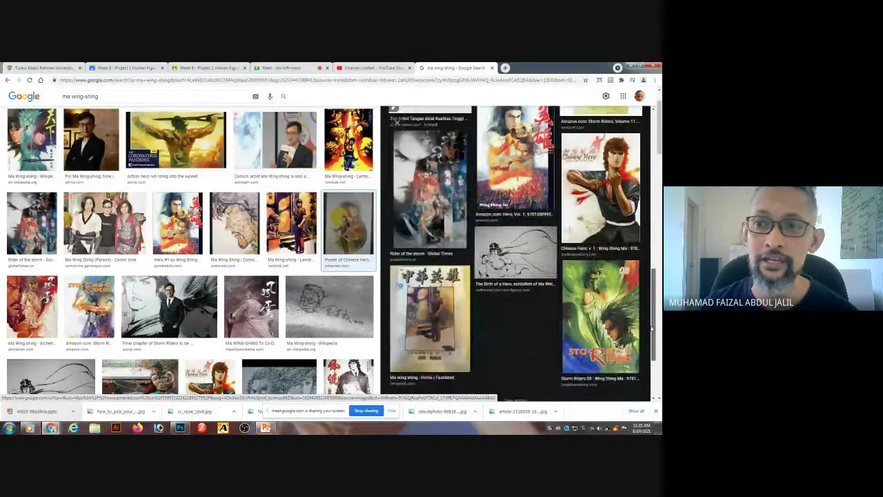
left_click(371, 230)
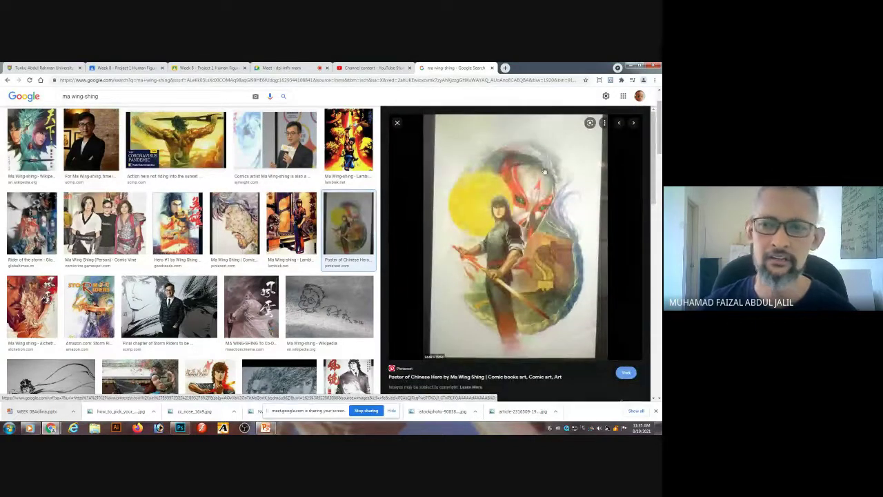
left_click(397, 122)
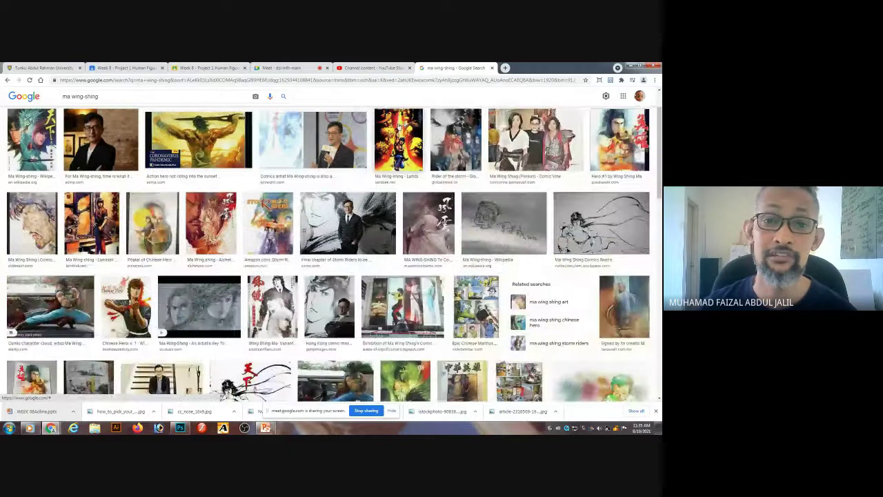
Search images for "ma wing-shing drawing" and preview the pencil drawings of the two faces and the bearded man.
left_click(111, 97)
type("drawing")
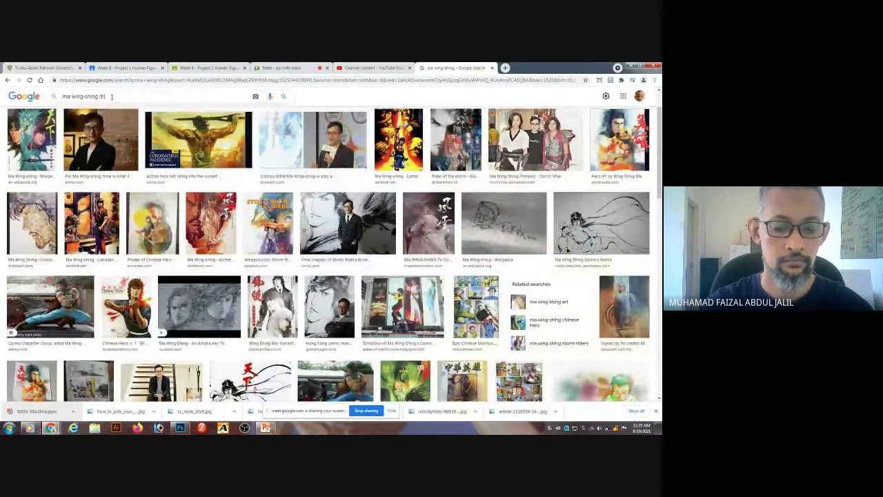
key("Return")
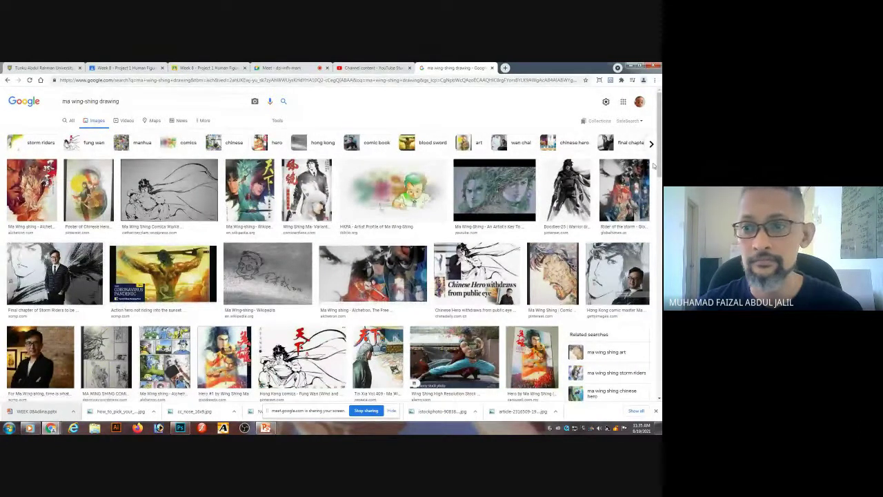
left_click(514, 200)
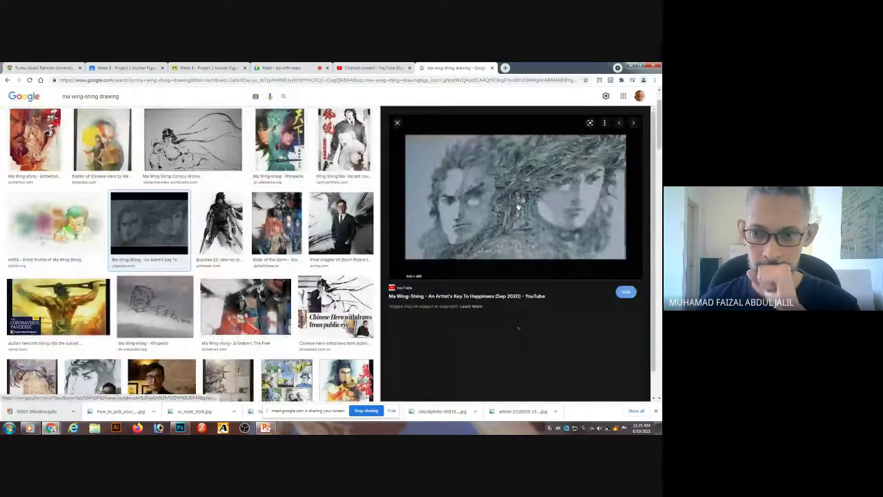
left_click(542, 330)
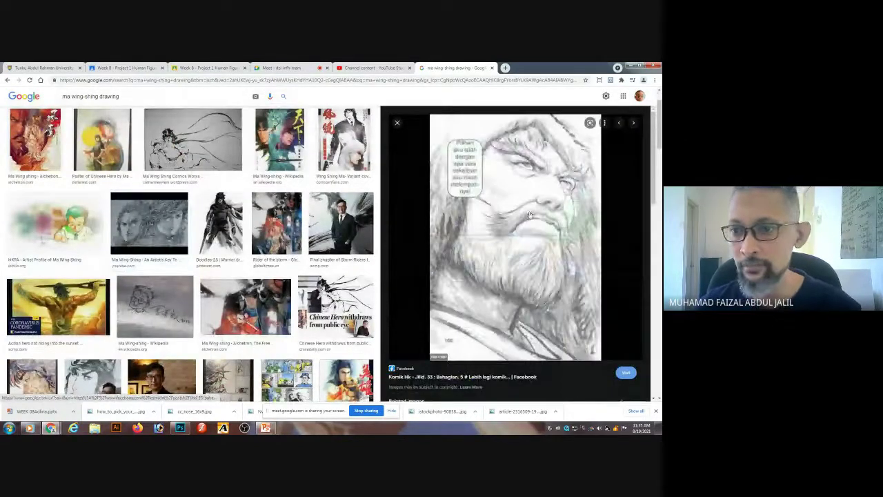
Close the preview of the bearded man drawing and return to the Meet call.
mouse_move(654, 124)
left_mouse_down()
mouse_move(659, 351)
mouse_move(659, 164)
left_mouse_up()
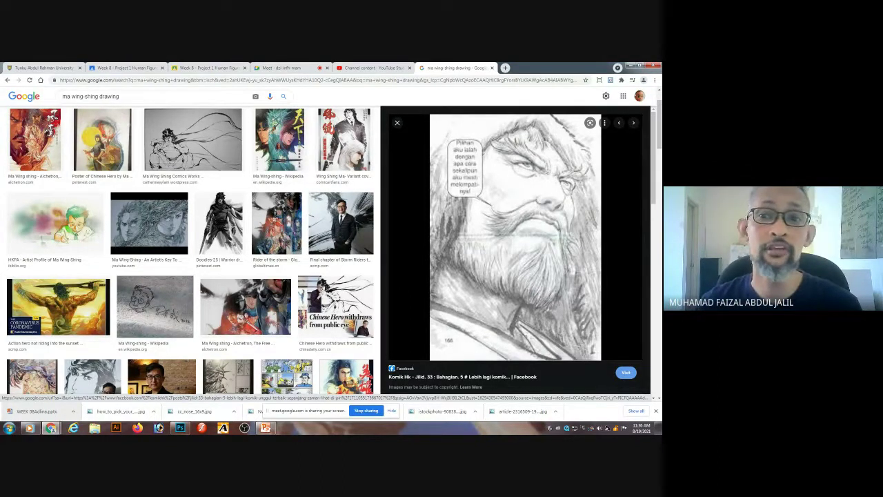
left_click(398, 124)
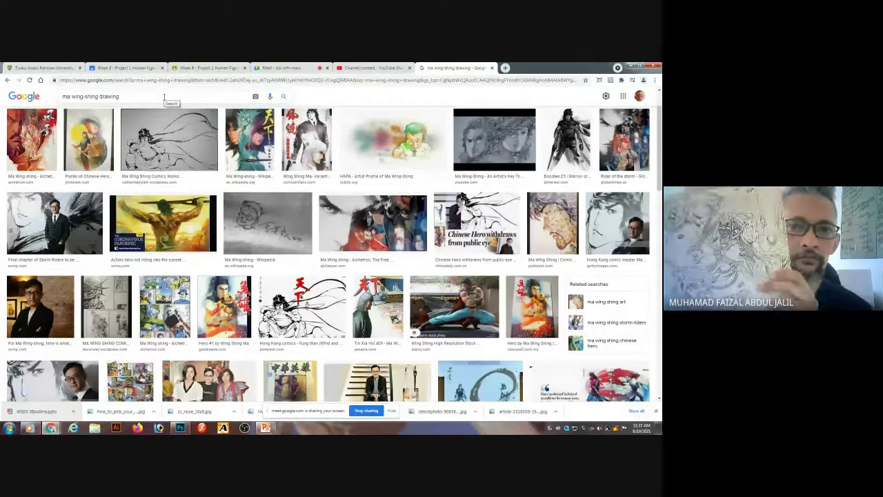
left_click(293, 70)
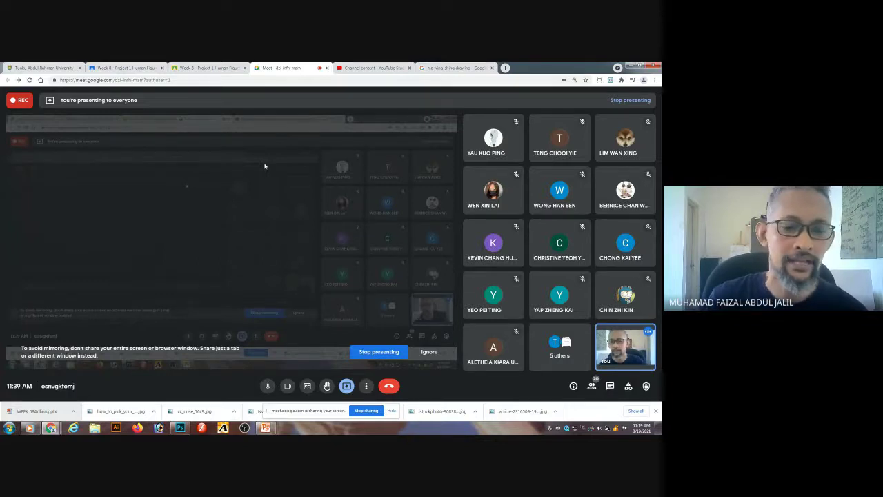
Switch to Photoshop, show the ref layer and move the eye sketch down so it sits below the photographed eye.
left_click(180, 428)
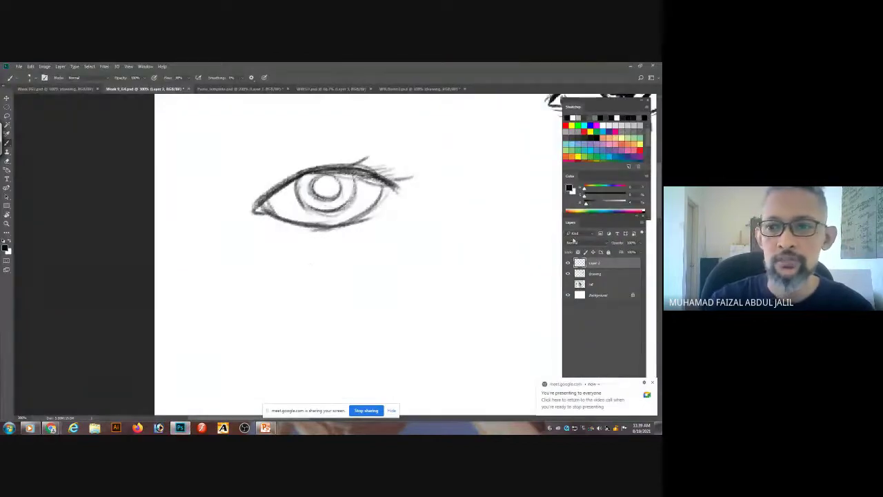
left_click(568, 286)
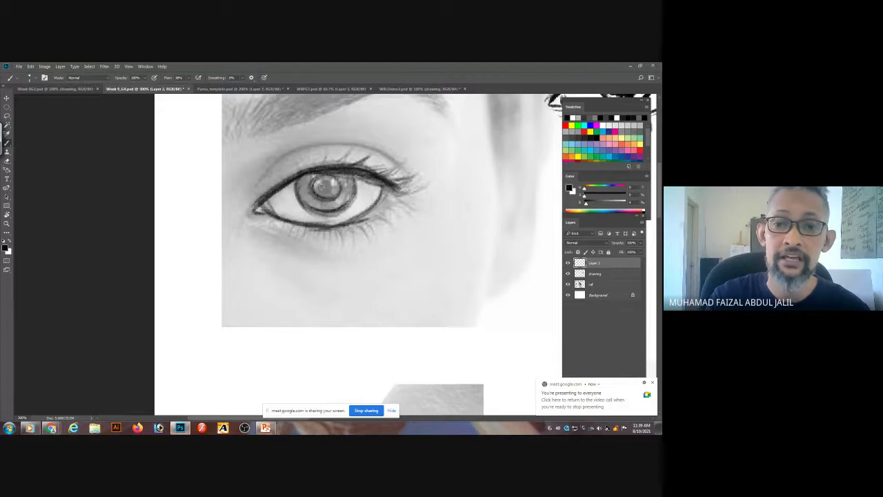
scroll(363, 201, "up", 1)
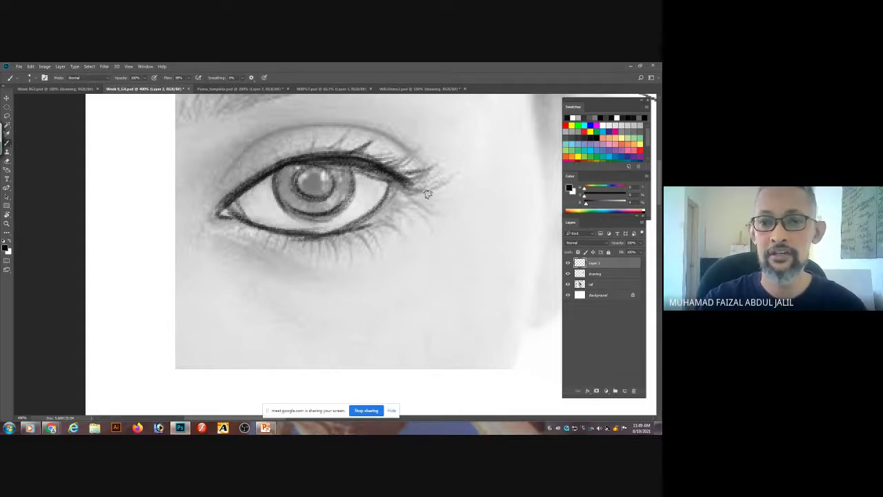
left_click_drag(428, 169, 428, 318)
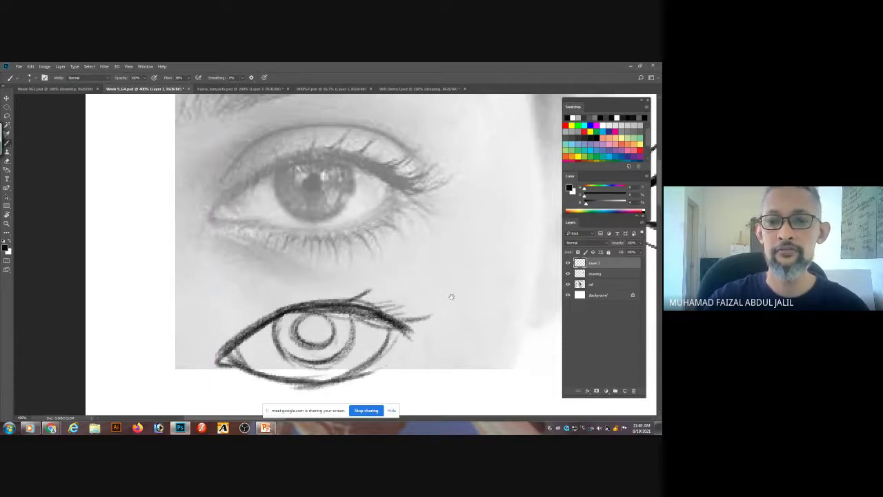
left_click_drag(314, 287, 319, 221)
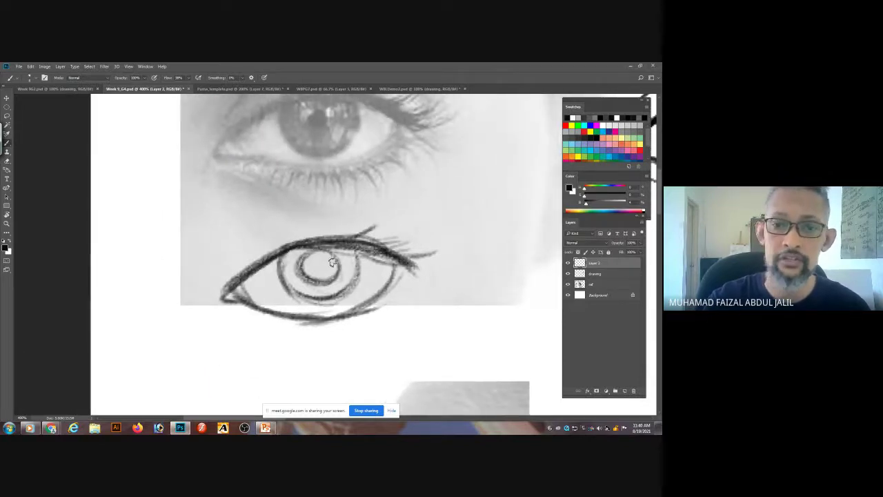
Outline the highlights and shade the pupil of the eye sketch dark, and draw the eyelid crease above the upper lid.
mouse_move(331, 254)
left_mouse_down()
mouse_move(340, 264)
mouse_move(322, 271)
mouse_move(338, 265)
mouse_move(306, 278)
mouse_move(342, 252)
mouse_move(329, 262)
left_mouse_up()
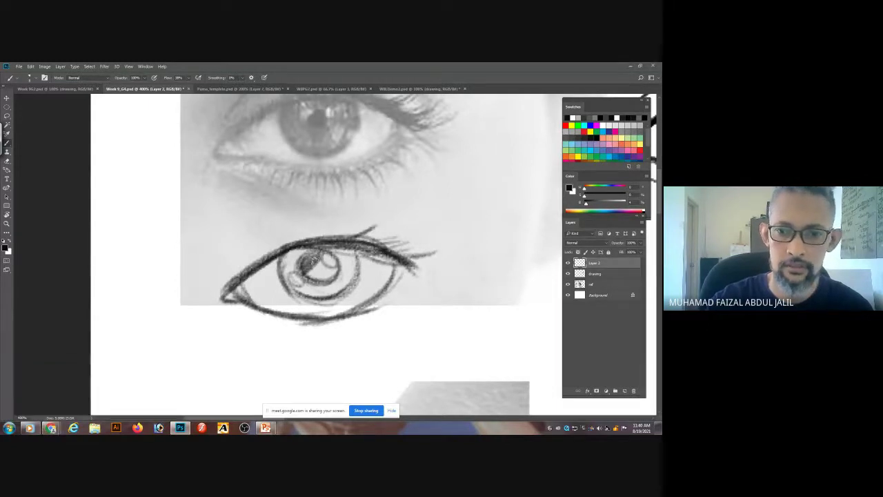
left_click_drag(314, 260, 307, 276)
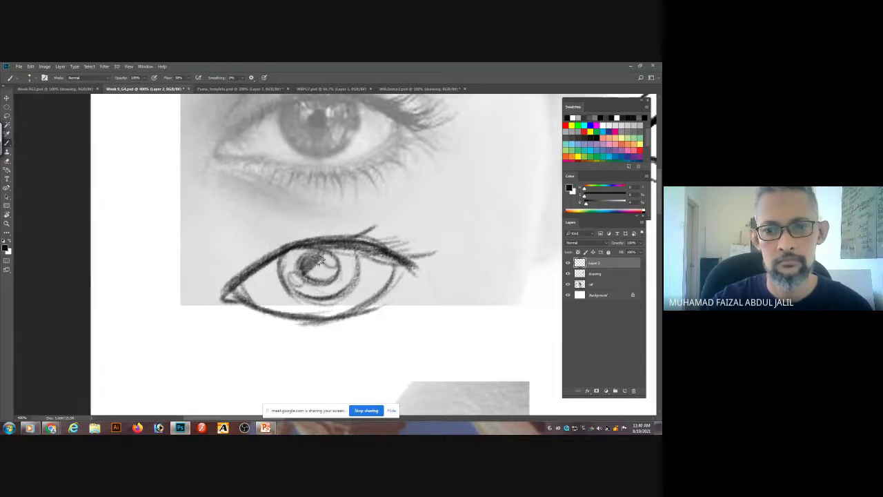
mouse_move(320, 262)
left_mouse_down()
mouse_move(305, 278)
mouse_move(339, 267)
mouse_move(305, 254)
left_mouse_up()
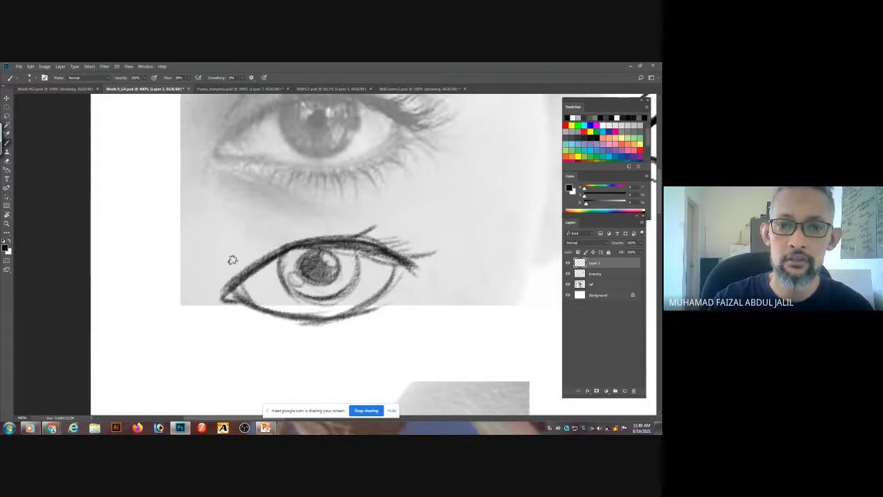
mouse_move(230, 261)
left_mouse_down()
mouse_move(287, 222)
mouse_move(361, 220)
mouse_move(414, 243)
left_mouse_up()
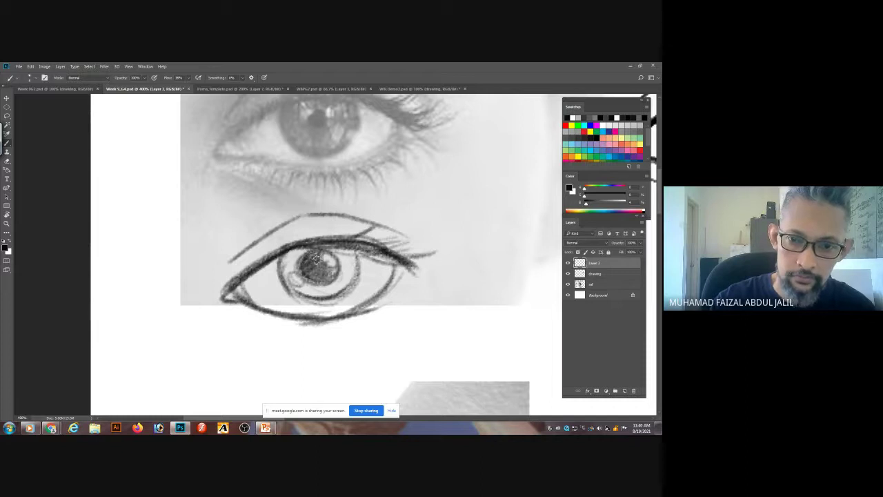
mouse_move(314, 261)
left_mouse_down()
mouse_move(329, 279)
mouse_move(305, 261)
mouse_move(303, 270)
mouse_move(317, 277)
left_mouse_up()
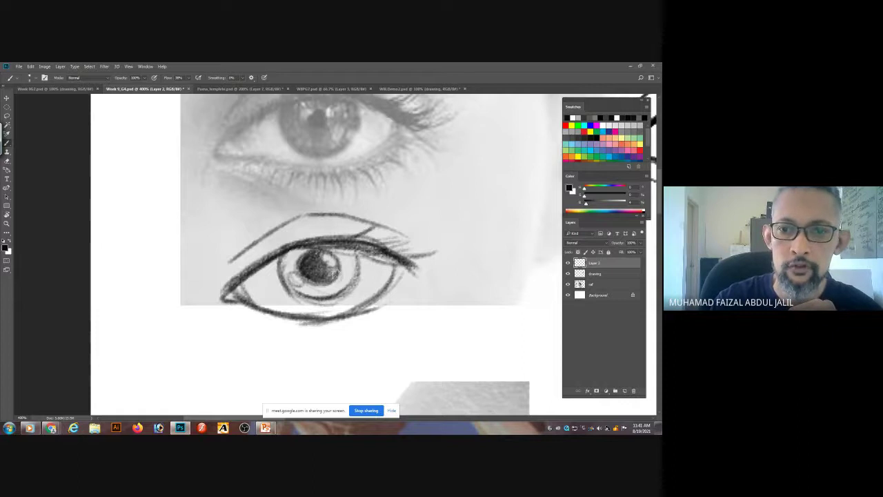
mouse_move(325, 276)
left_mouse_down()
mouse_move(310, 253)
mouse_move(301, 262)
mouse_move(308, 278)
mouse_move(321, 251)
mouse_move(341, 247)
mouse_move(318, 248)
left_mouse_up()
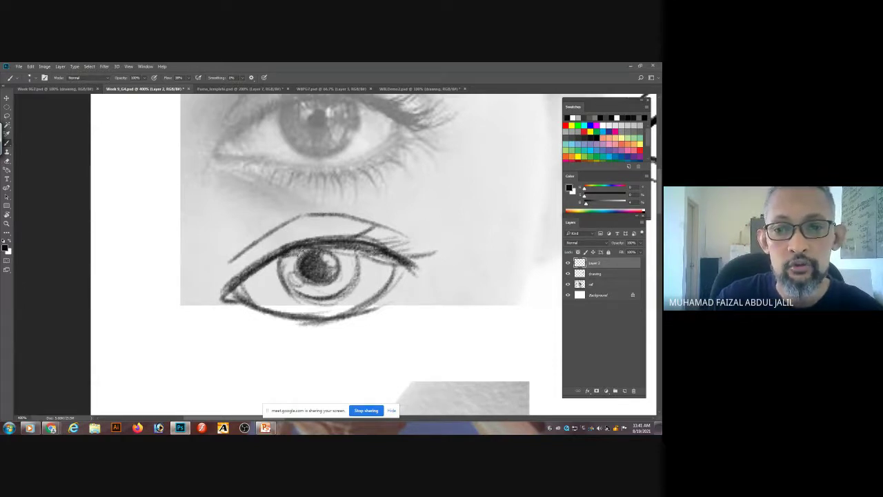
Shade the iris around the highlights and add shadow to the white of the eye near the inner corner.
mouse_move(287, 261)
left_mouse_down()
mouse_move(321, 285)
mouse_move(307, 290)
left_mouse_up()
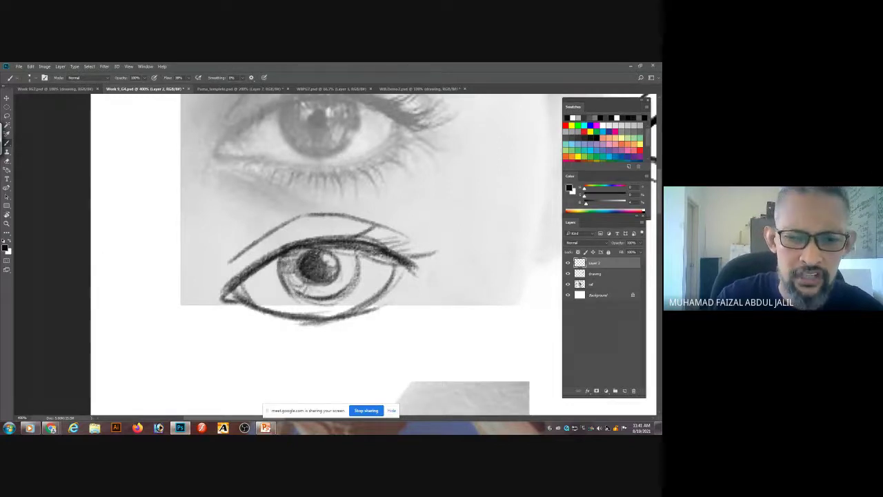
mouse_move(308, 296)
left_mouse_down()
mouse_move(345, 296)
mouse_move(332, 283)
mouse_move(342, 291)
mouse_move(348, 283)
mouse_move(337, 275)
mouse_move(354, 279)
mouse_move(341, 271)
mouse_move(352, 261)
mouse_move(344, 252)
mouse_move(353, 257)
mouse_move(349, 277)
mouse_move(314, 290)
mouse_move(307, 289)
mouse_move(304, 252)
mouse_move(302, 271)
mouse_move(325, 290)
mouse_move(339, 274)
mouse_move(321, 250)
mouse_move(285, 256)
mouse_move(296, 263)
mouse_move(296, 287)
mouse_move(319, 283)
mouse_move(312, 288)
mouse_move(282, 254)
mouse_move(291, 269)
left_mouse_up()
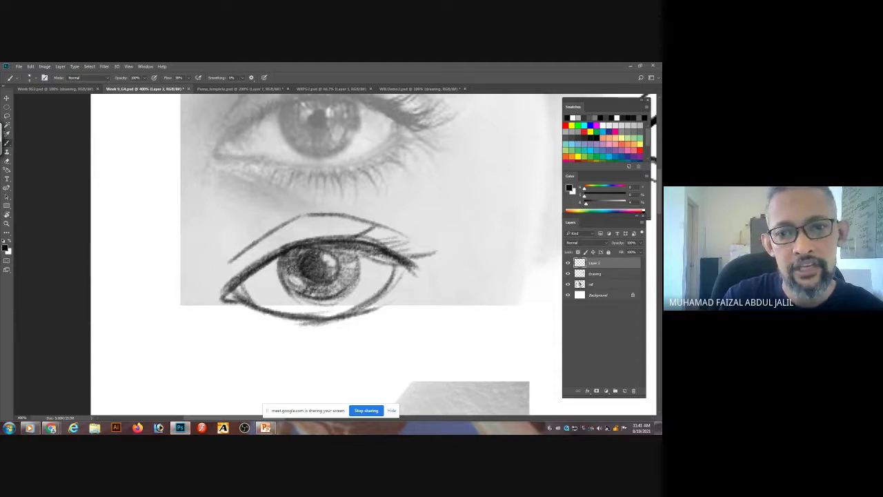
mouse_move(280, 257)
left_mouse_down()
mouse_move(242, 285)
mouse_move(252, 274)
mouse_move(243, 292)
mouse_move(277, 271)
mouse_move(265, 270)
mouse_move(256, 280)
mouse_move(274, 268)
mouse_move(291, 284)
mouse_move(263, 267)
mouse_move(254, 282)
mouse_move(264, 280)
mouse_move(256, 303)
mouse_move(264, 309)
mouse_move(231, 293)
mouse_move(270, 264)
mouse_move(349, 254)
mouse_move(392, 271)
mouse_move(359, 274)
mouse_move(381, 279)
mouse_move(351, 265)
mouse_move(359, 260)
mouse_move(352, 252)
mouse_move(326, 246)
mouse_move(344, 256)
mouse_move(337, 271)
mouse_move(357, 253)
mouse_move(308, 251)
mouse_move(302, 266)
mouse_move(312, 288)
mouse_move(334, 287)
mouse_move(286, 280)
mouse_move(304, 295)
mouse_move(386, 263)
mouse_move(286, 258)
mouse_move(299, 256)
mouse_move(247, 290)
left_mouse_up()
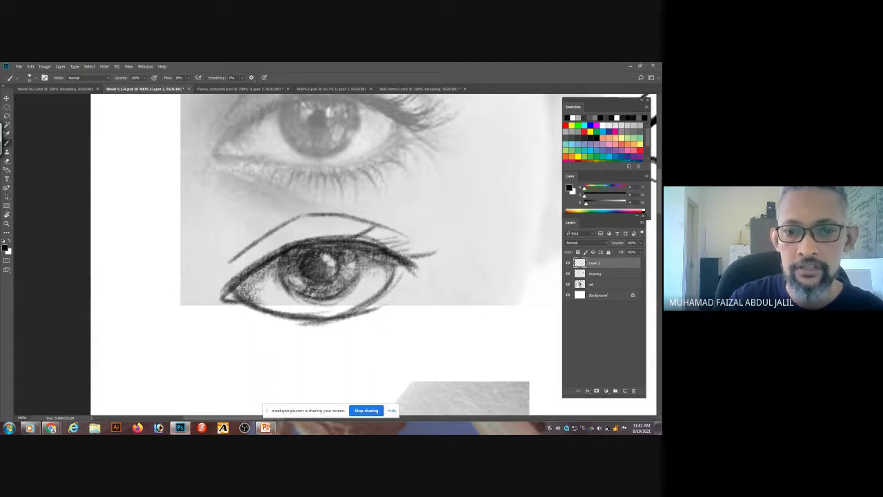
Hatch shading on the upper eyelid below the crease and move the eye sketch onto the white area below the reference photo.
key("ctrl+minus")
key("ctrl+minus")
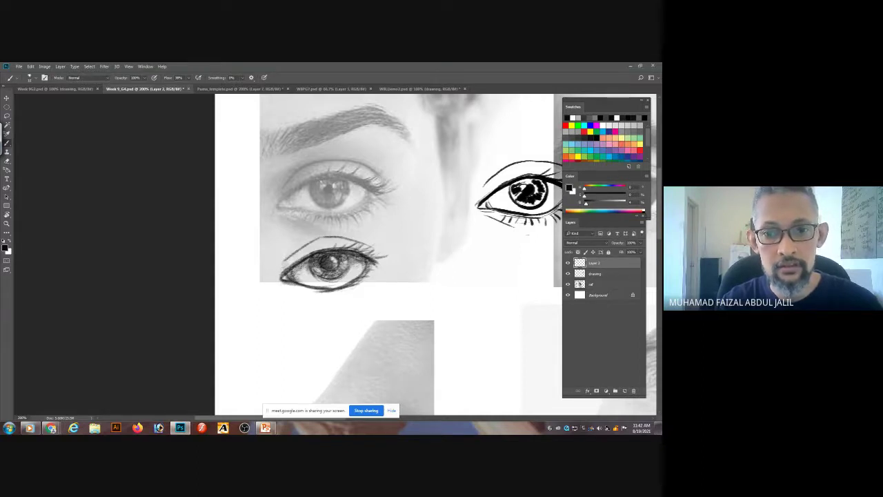
left_click_drag(305, 255, 311, 246)
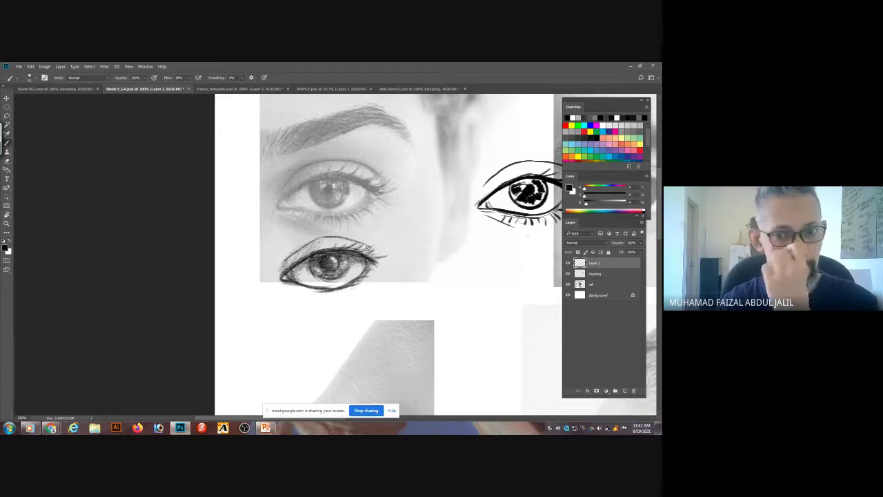
left_click_drag(345, 271, 350, 314)
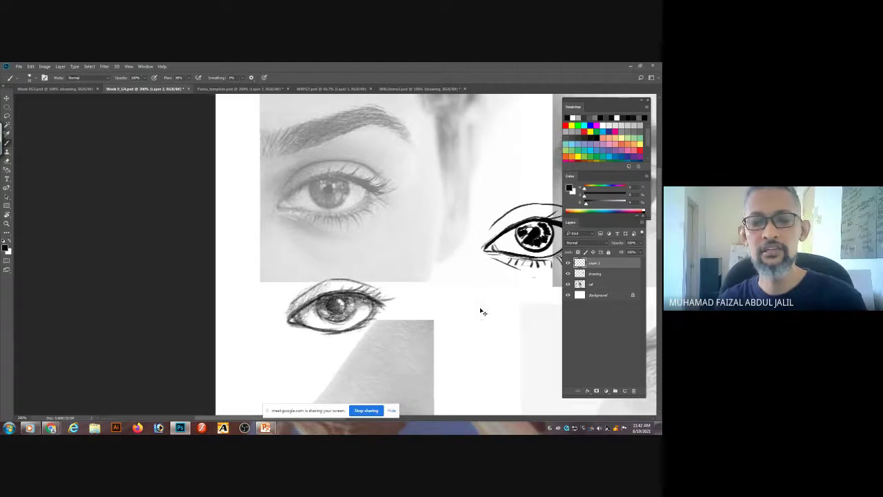
Check the eye sketch against the reference page and darken its upper lid line.
scroll(338, 283, "down", 3)
scroll(339, 294, "up", 3)
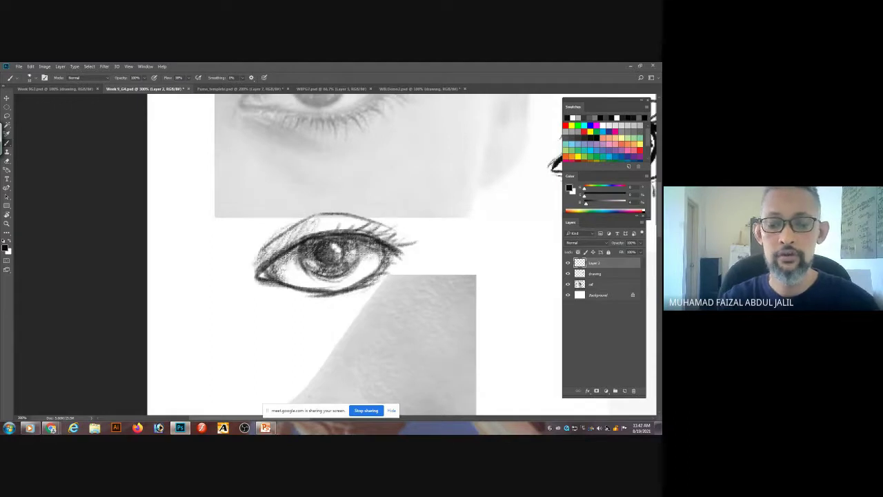
scroll(405, 259, "down", 3)
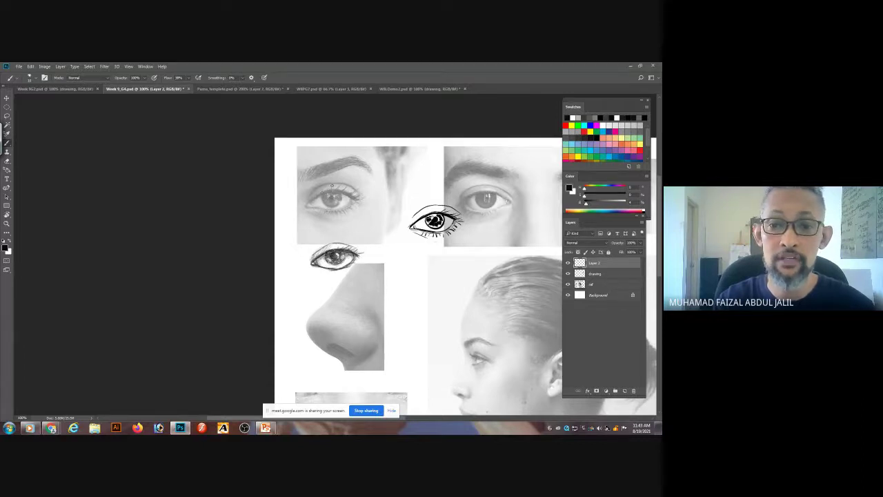
scroll(336, 250, "up", 4)
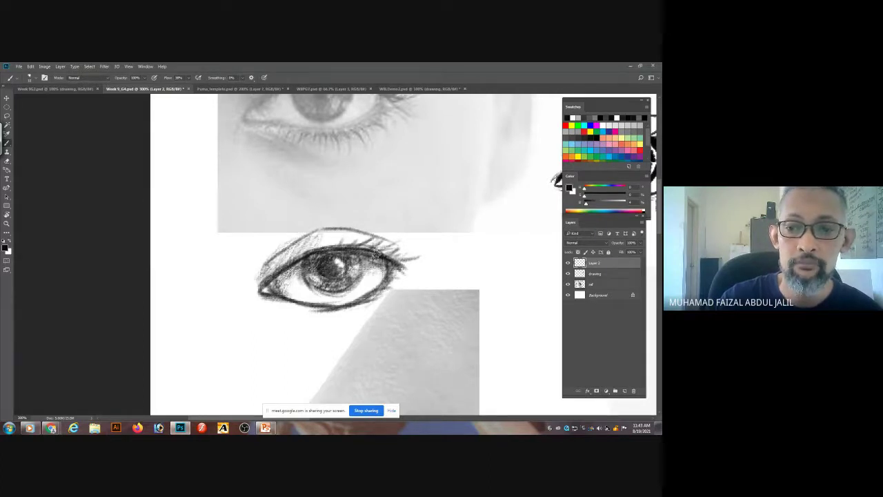
left_click_drag(356, 249, 314, 251)
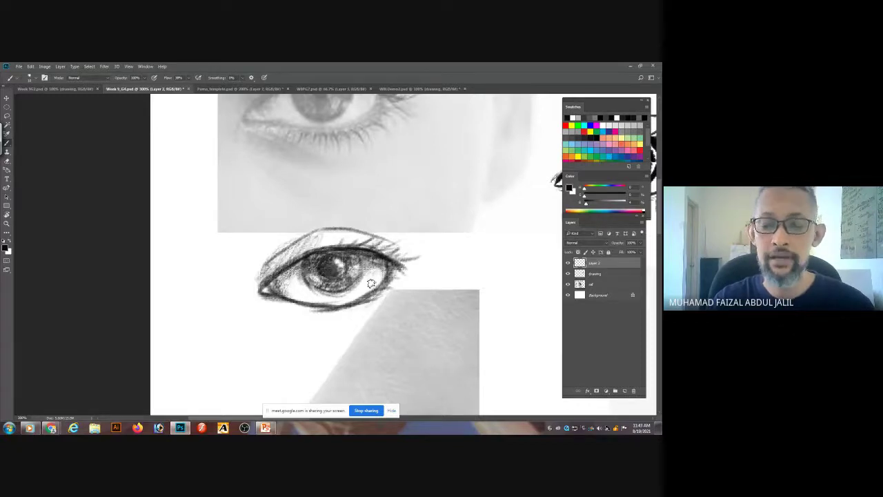
scroll(399, 292, "down", 4)
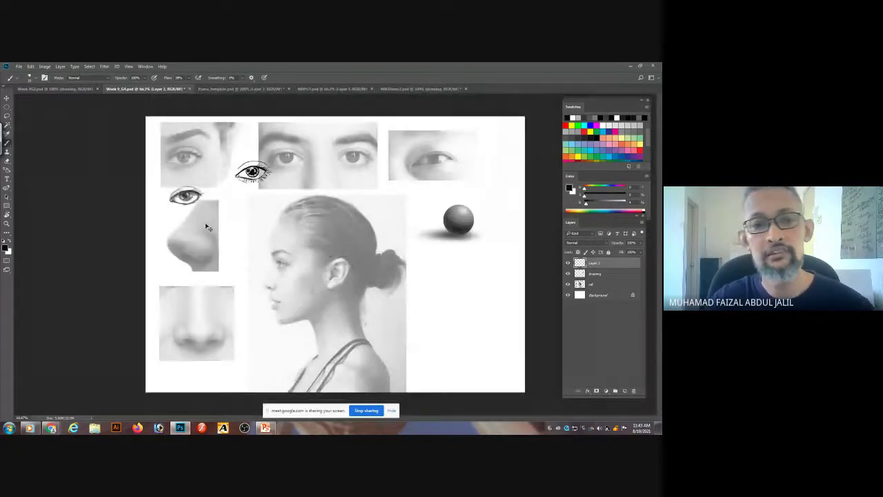
scroll(205, 228, "up", 5)
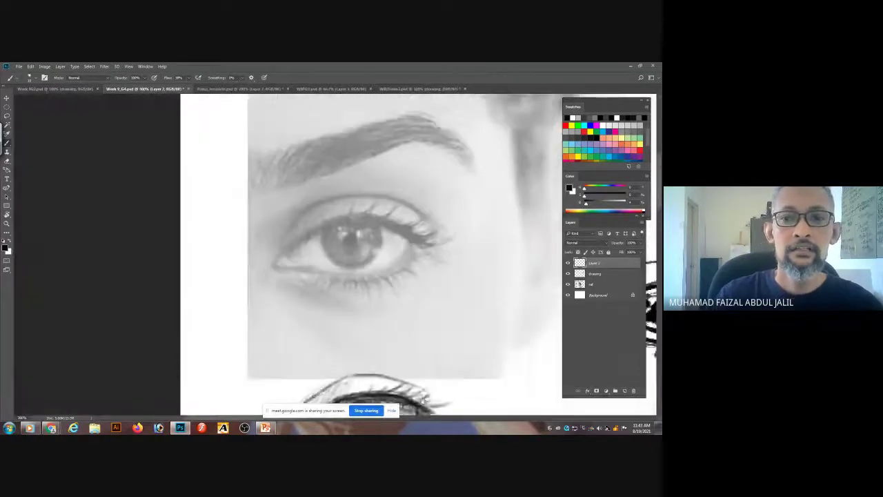
left_click_drag(341, 138, 330, 146)
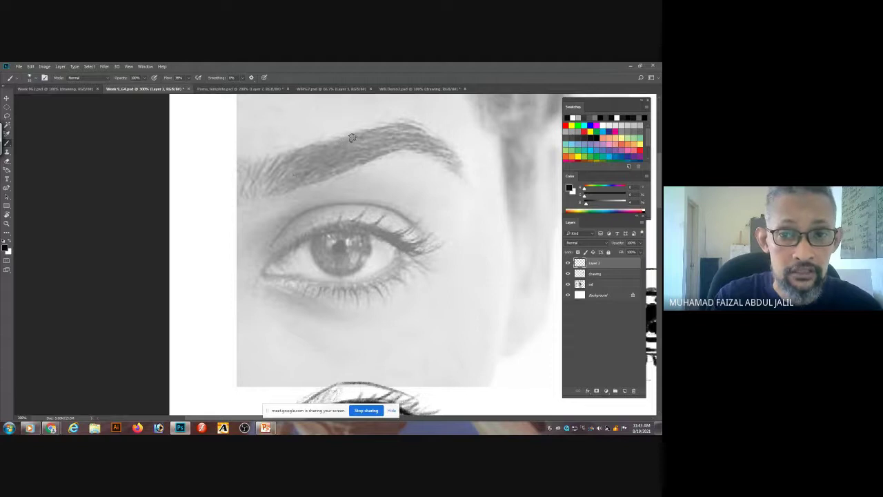
mouse_move(352, 138)
left_mouse_down()
mouse_move(279, 187)
mouse_move(319, 144)
mouse_move(269, 198)
mouse_move(303, 152)
mouse_move(256, 203)
left_mouse_up()
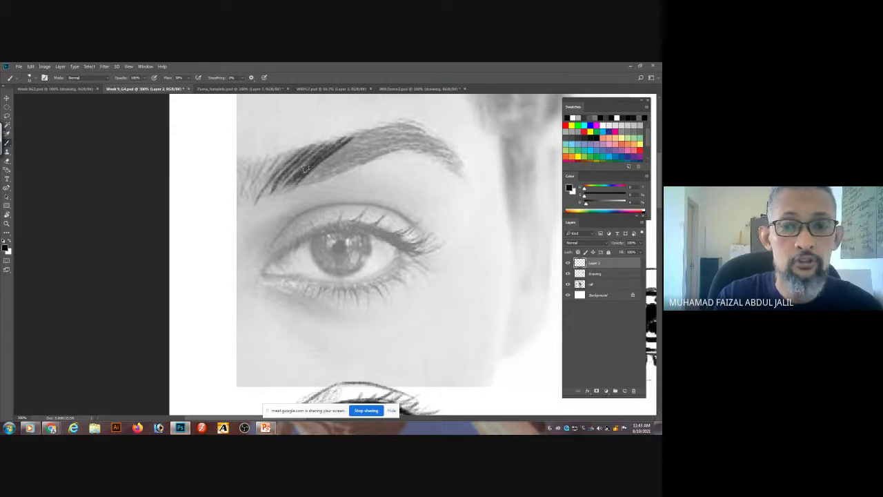
key("ctrl+z")
key("ctrl+z")
key("ctrl+z")
key("ctrl+z")
key("ctrl+z")
key("ctrl+z")
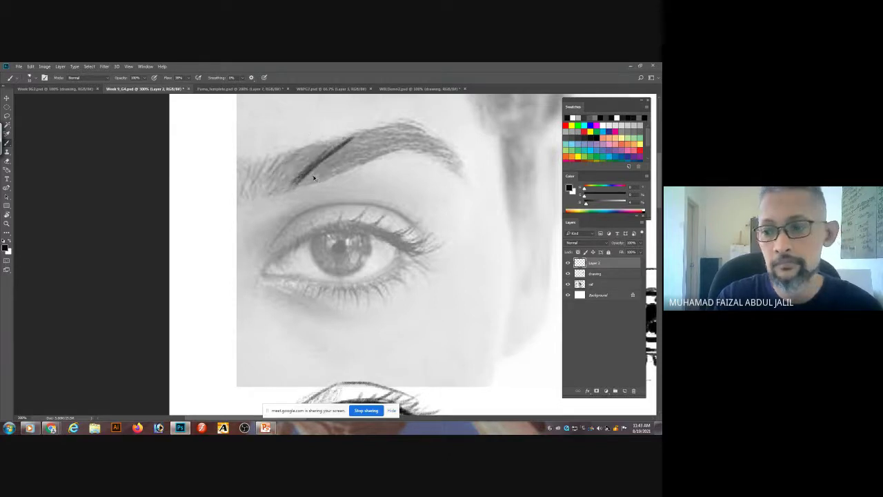
key("ctrl+z")
key("ctrl+z")
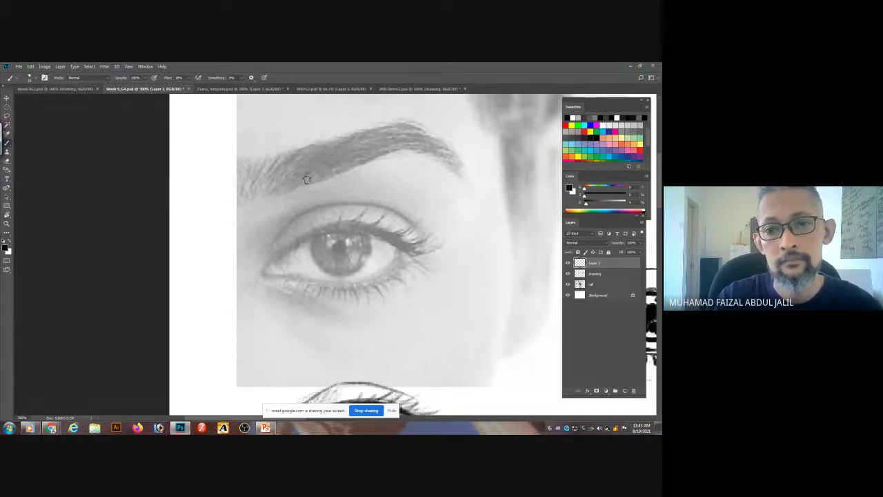
Draw the eyebrow over the reference photo with fine hair strokes from its inner end to its outer tail.
mouse_move(311, 158)
left_mouse_down()
mouse_move(290, 181)
mouse_move(334, 147)
mouse_move(279, 193)
mouse_move(349, 136)
mouse_move(286, 187)
mouse_move(372, 126)
mouse_move(293, 187)
mouse_move(376, 127)
mouse_move(308, 175)
mouse_move(383, 138)
mouse_move(309, 182)
mouse_move(404, 137)
mouse_move(298, 185)
mouse_move(329, 144)
mouse_move(277, 187)
mouse_move(311, 150)
mouse_move(274, 190)
mouse_move(292, 164)
mouse_move(272, 183)
mouse_move(284, 165)
mouse_move(332, 141)
mouse_move(274, 195)
mouse_move(345, 138)
mouse_move(272, 190)
mouse_move(293, 156)
mouse_move(281, 159)
mouse_move(256, 196)
mouse_move(277, 159)
mouse_move(245, 198)
left_mouse_up()
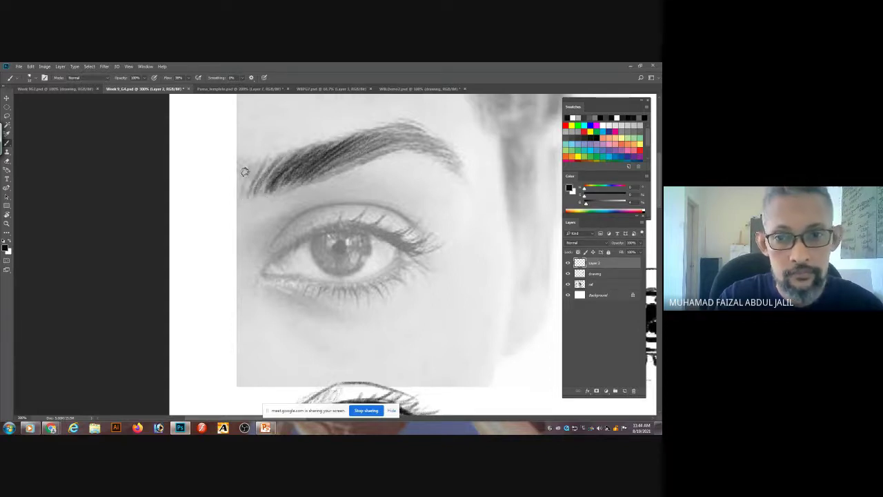
mouse_move(375, 133)
left_mouse_down()
mouse_move(315, 181)
mouse_move(390, 132)
mouse_move(331, 172)
mouse_move(417, 136)
mouse_move(387, 156)
left_mouse_up()
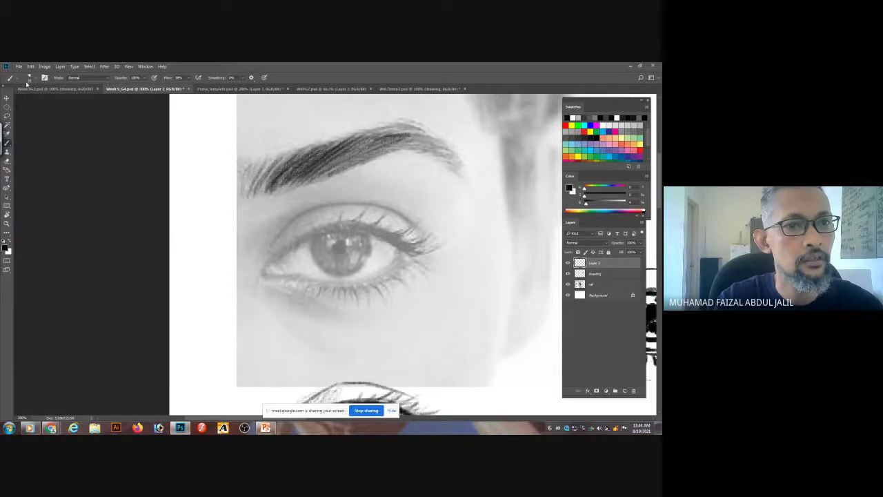
mouse_move(378, 138)
left_mouse_down()
mouse_move(392, 133)
mouse_move(436, 146)
left_mouse_up()
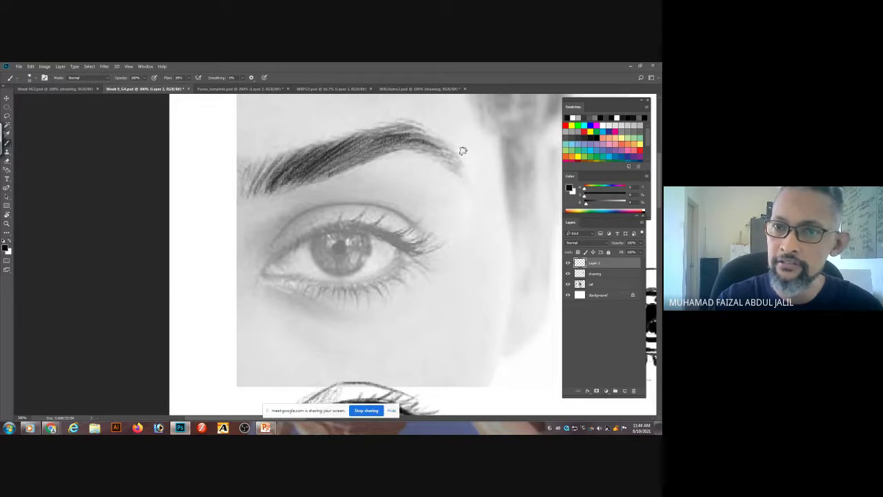
mouse_move(426, 140)
left_mouse_down()
mouse_move(456, 160)
mouse_move(442, 151)
mouse_move(452, 159)
mouse_move(345, 155)
mouse_move(366, 156)
left_mouse_up()
mouse_move(407, 135)
left_mouse_down()
mouse_move(343, 147)
mouse_move(389, 133)
mouse_move(457, 165)
left_mouse_up()
Outline the nostril over the side-view nose reference photo with a closed loop.
left_click_drag(470, 203, 472, 267)
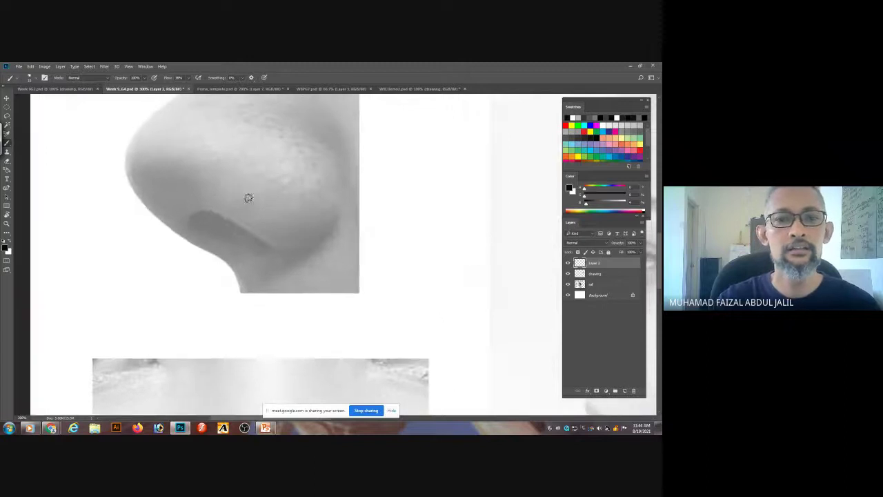
mouse_move(188, 217)
left_mouse_down()
mouse_move(231, 218)
mouse_move(268, 244)
mouse_move(206, 234)
mouse_move(188, 221)
left_mouse_up()
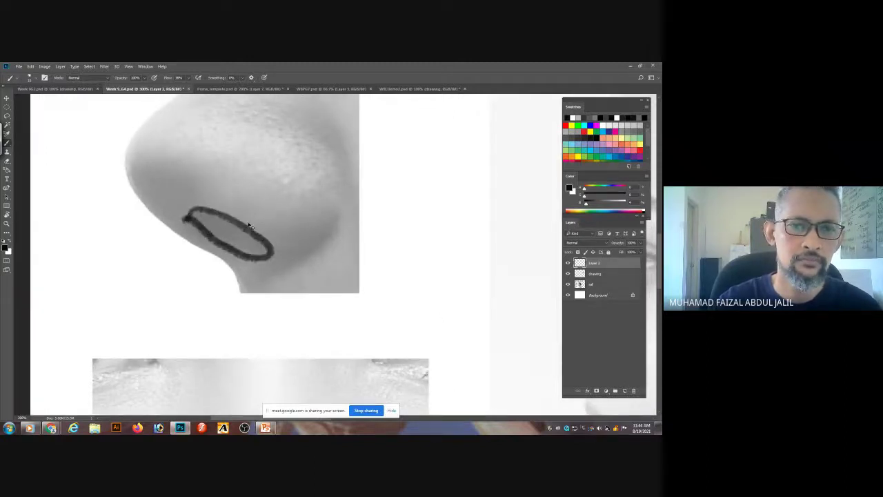
Undo the closed nostril loop drawn over the side-view nose reference photo.
key("ctrl+z")
left_click_drag(229, 126, 235, 254)
left_click_drag(238, 115, 241, 179)
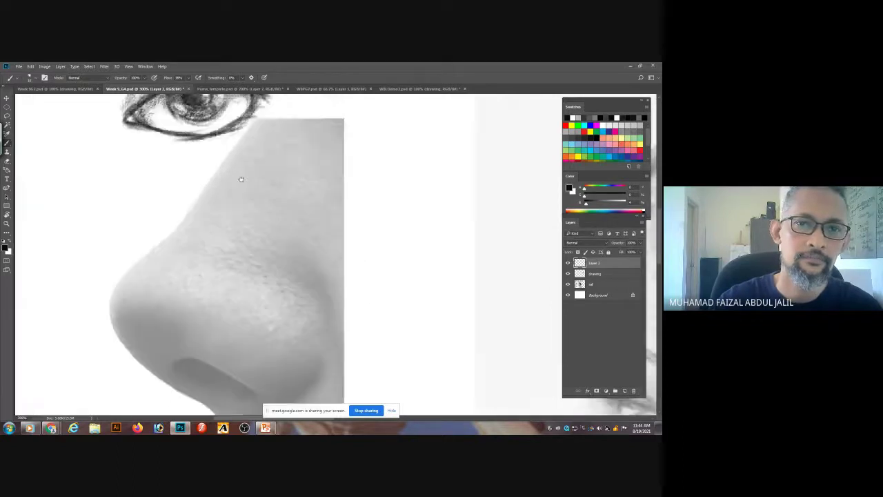
mouse_move(251, 126)
left_mouse_down()
mouse_move(251, 101)
mouse_move(181, 228)
left_mouse_up()
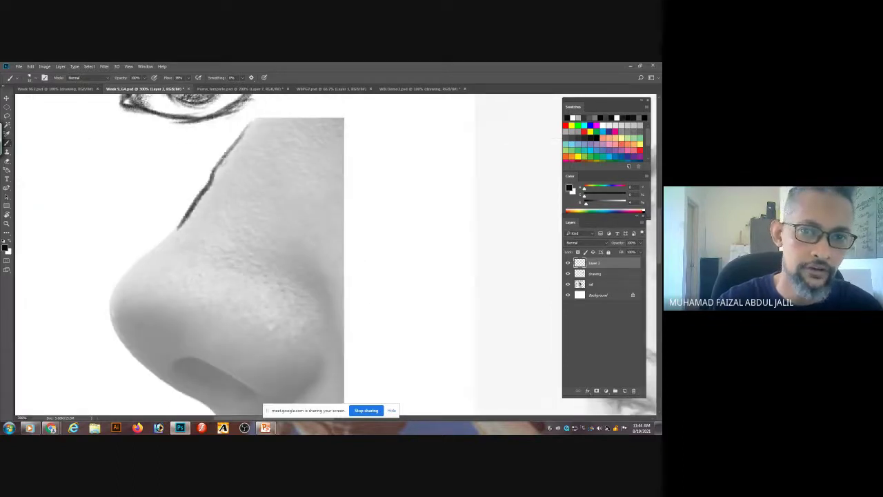
key("ctrl+z")
mouse_move(255, 120)
left_mouse_down()
mouse_move(221, 151)
mouse_move(232, 147)
mouse_move(189, 207)
left_mouse_up()
key("ctrl+z")
key("ctrl+z")
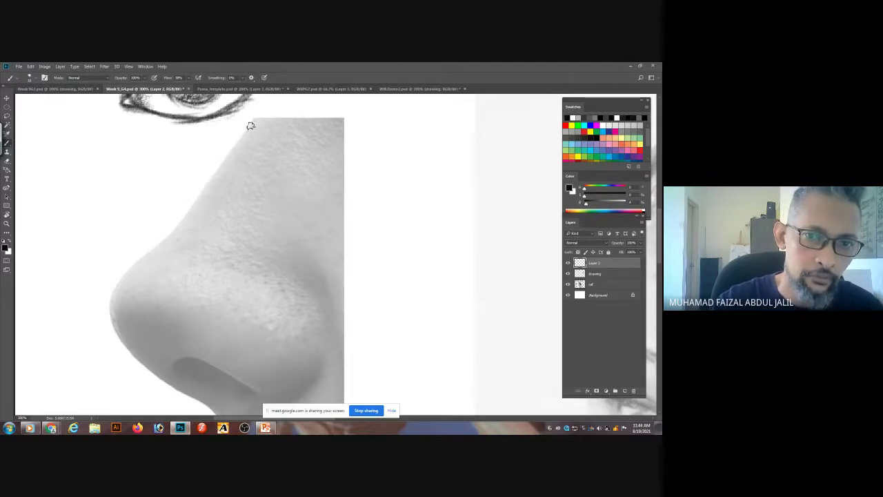
Draw the side-view nose profile over the photo, from the bridge around the tip and along the underside to the lip.
left_click_drag(250, 125, 166, 240)
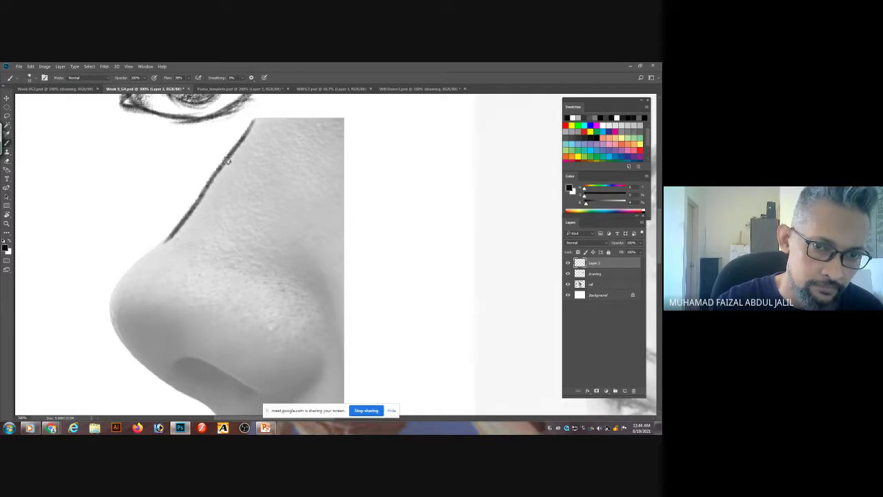
mouse_move(228, 160)
left_mouse_down()
mouse_move(124, 280)
mouse_move(110, 338)
mouse_move(186, 390)
left_mouse_up()
mouse_move(196, 356)
left_mouse_down()
mouse_move(139, 201)
mouse_move(129, 234)
mouse_move(173, 272)
left_mouse_up()
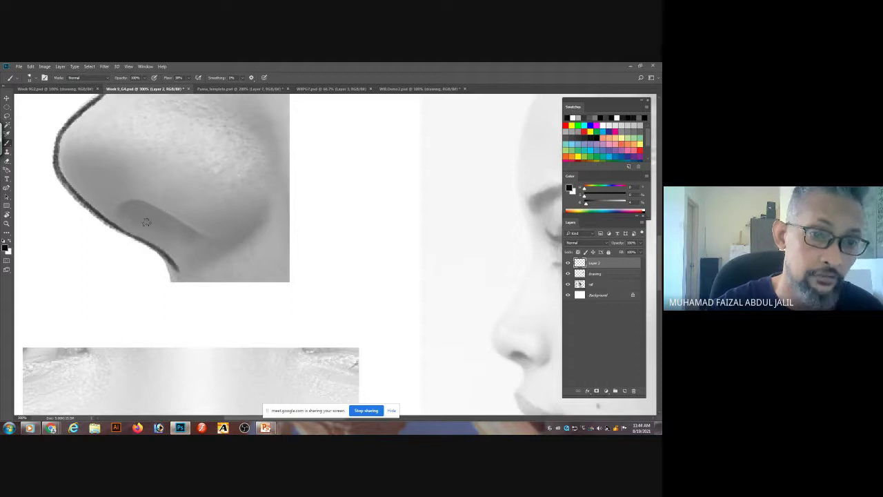
Outline the nostril and nose wing over the side-view photo, fill the nostril with dark shading and lightly shade under the tip.
mouse_move(127, 221)
left_mouse_down()
mouse_move(119, 198)
mouse_move(150, 213)
left_mouse_up()
key("ctrl+z")
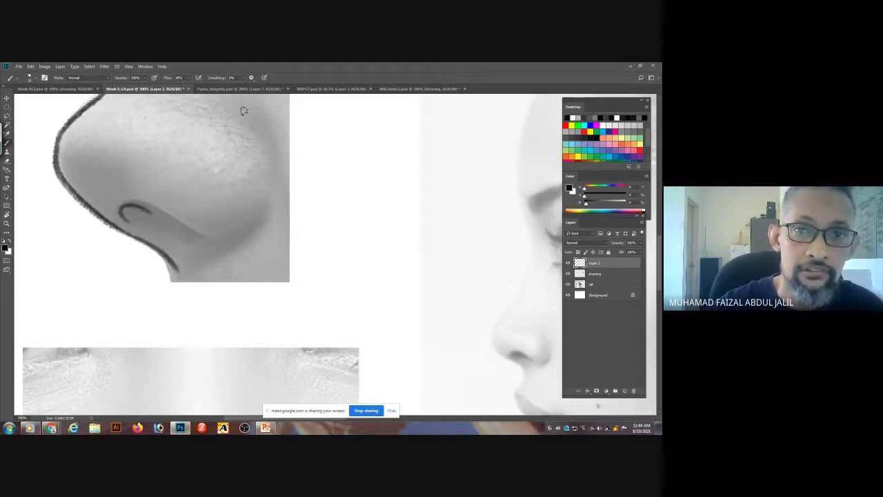
mouse_move(242, 108)
left_mouse_down()
mouse_move(270, 147)
mouse_move(274, 202)
mouse_move(252, 234)
mouse_move(183, 238)
mouse_move(183, 220)
mouse_move(219, 238)
mouse_move(137, 205)
mouse_move(154, 215)
mouse_move(125, 211)
mouse_move(178, 228)
left_mouse_up()
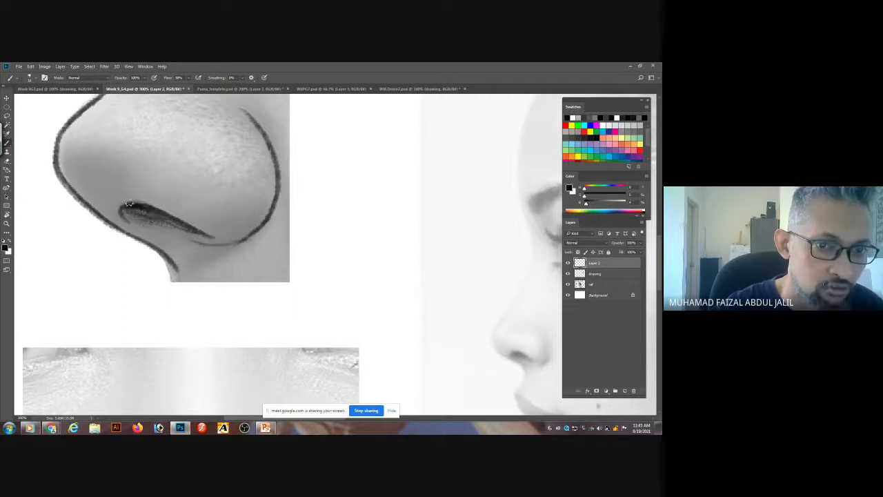
mouse_move(131, 206)
left_mouse_down()
mouse_move(170, 220)
mouse_move(146, 212)
mouse_move(161, 219)
mouse_move(133, 218)
left_mouse_up()
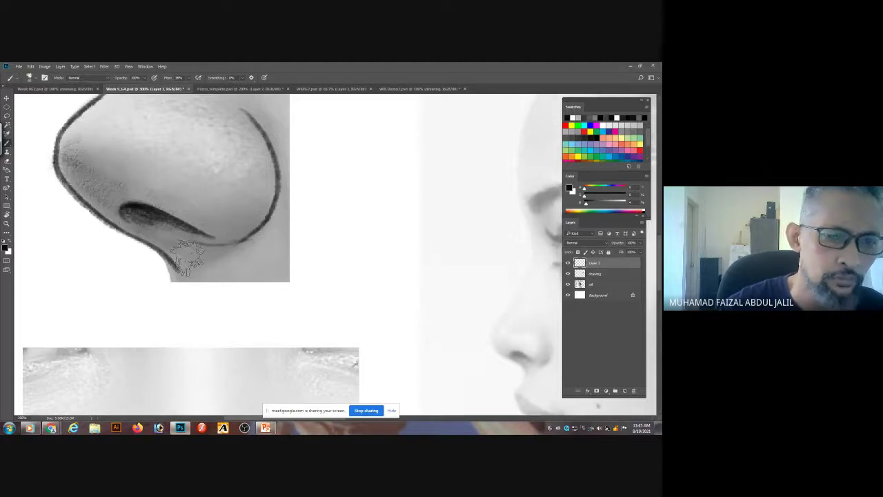
Switch to Chrome and review the figure drawings beside their reference photos in the submitted week8 illustration.pdf.
left_click(49, 429)
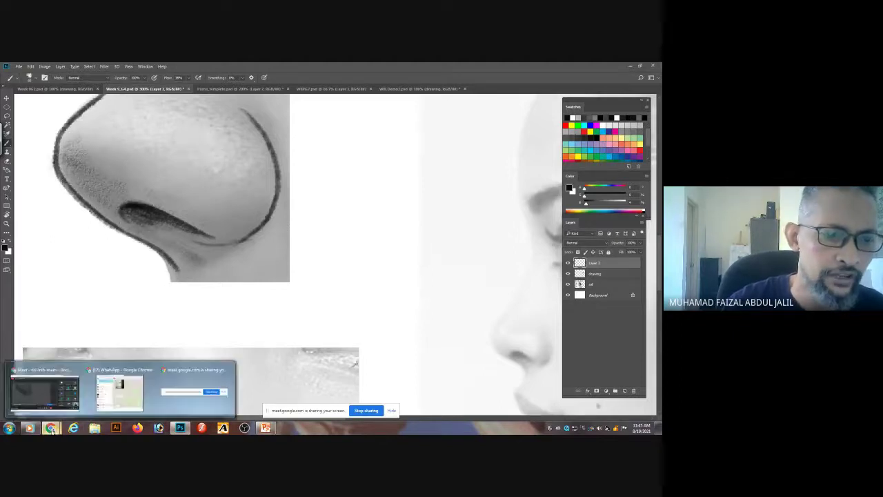
left_click(58, 390)
left_click(211, 68)
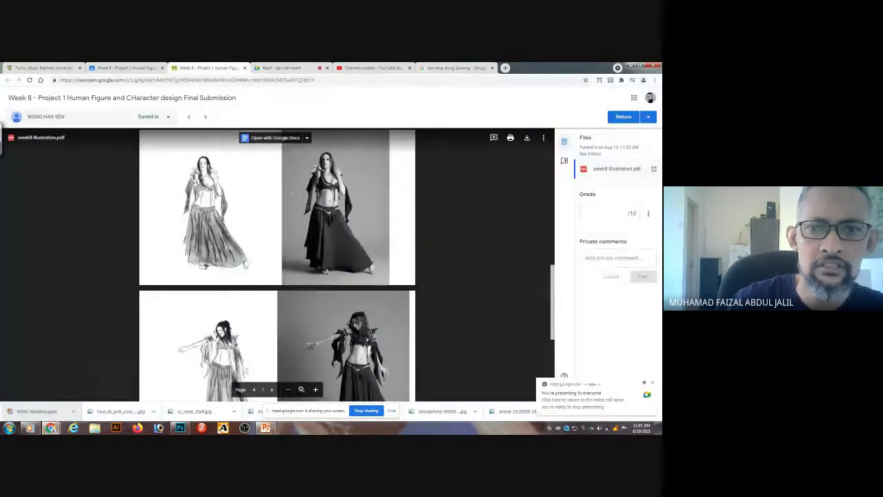
left_click_drag(551, 276, 554, 178)
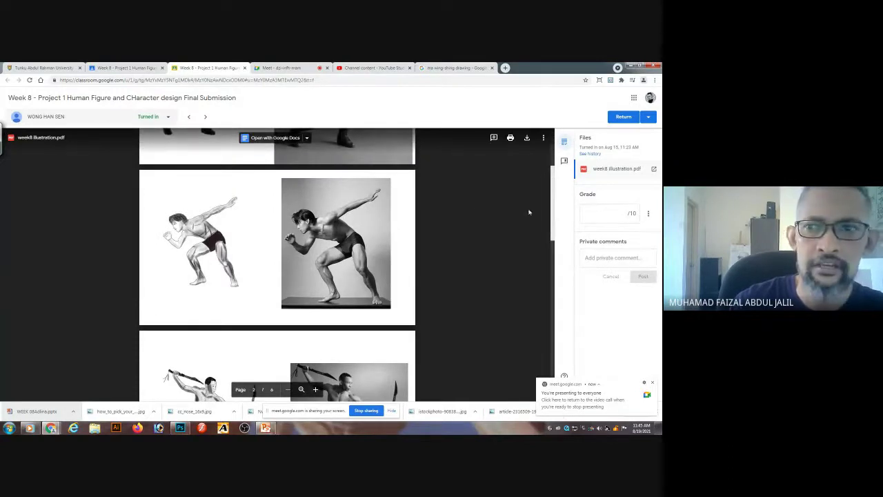
scroll(551, 191, "up", 3)
scroll(549, 192, "down", 4)
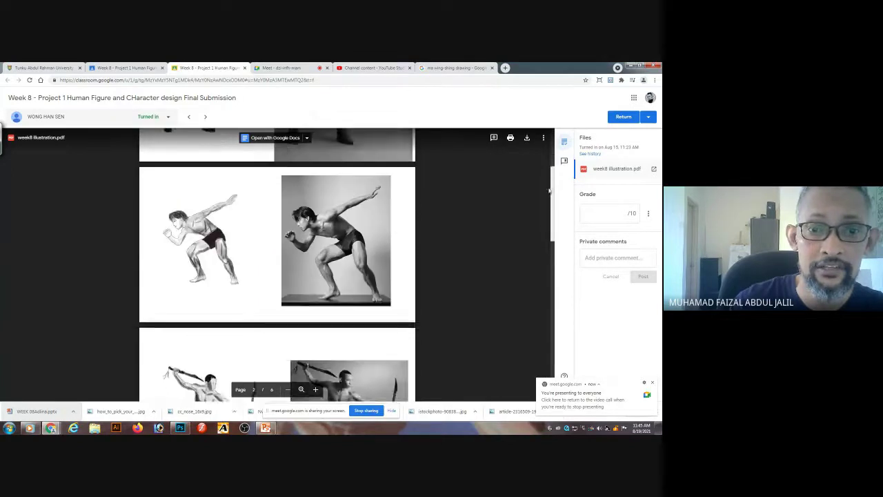
scroll(548, 191, "up", 2)
scroll(548, 190, "down", 3)
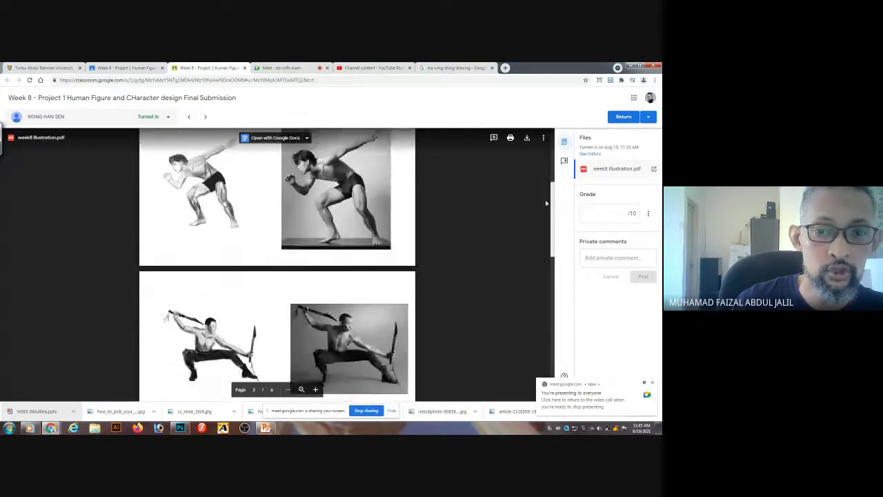
scroll(549, 188, "up", 1)
Switch back to Photoshop and shade the side-view nose under the tip, around the wing and above its upper crease.
left_click(180, 428)
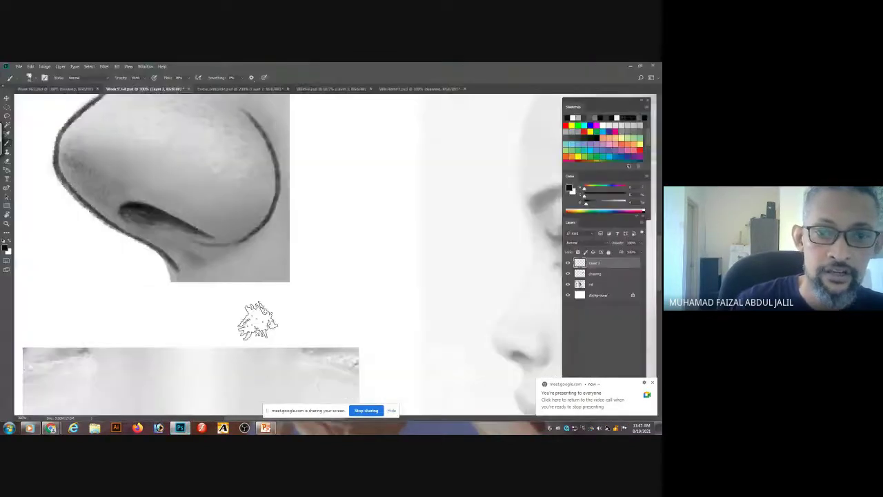
mouse_move(95, 185)
left_mouse_down()
mouse_move(73, 149)
mouse_move(86, 183)
mouse_move(124, 221)
mouse_move(120, 203)
mouse_move(189, 217)
mouse_move(197, 224)
mouse_move(171, 238)
mouse_move(179, 255)
mouse_move(194, 255)
mouse_move(199, 242)
mouse_move(223, 235)
mouse_move(207, 231)
mouse_move(223, 228)
mouse_move(248, 137)
mouse_move(221, 118)
mouse_move(248, 136)
mouse_move(255, 214)
left_mouse_up()
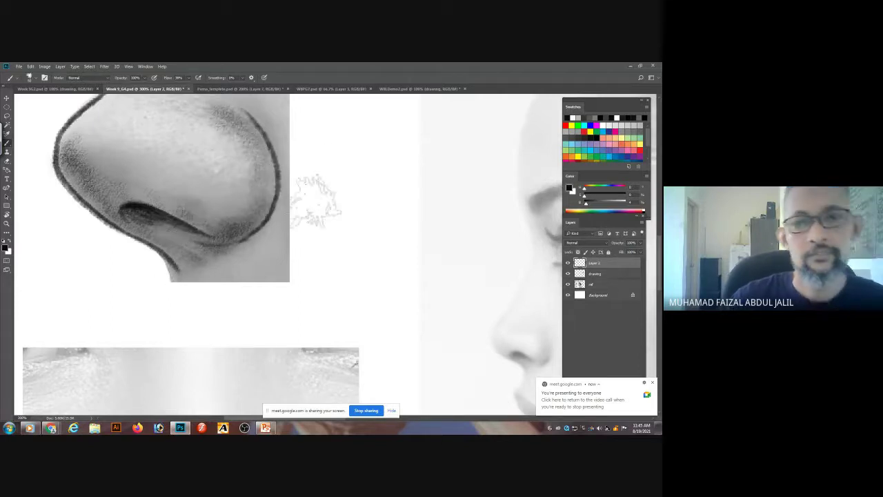
left_click_drag(312, 178, 307, 245)
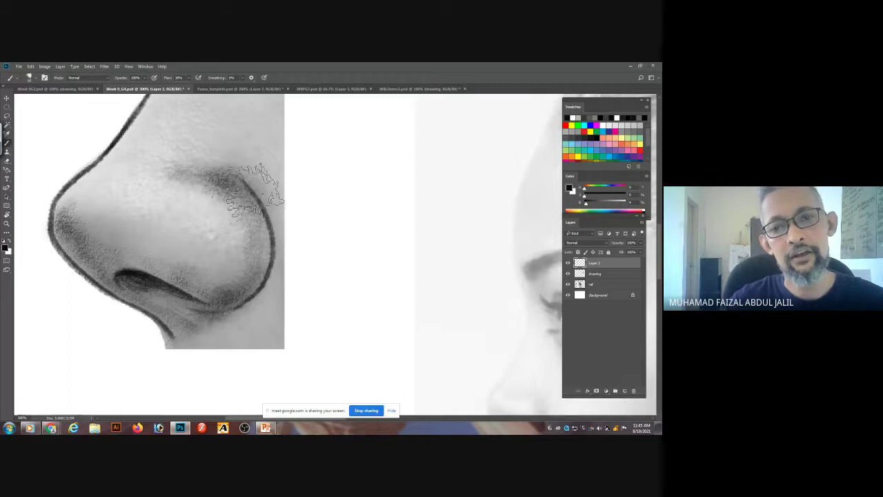
mouse_move(221, 142)
left_mouse_down()
mouse_move(269, 245)
mouse_move(264, 195)
mouse_move(269, 241)
mouse_move(231, 325)
mouse_move(256, 274)
mouse_move(211, 293)
mouse_move(145, 273)
mouse_move(104, 234)
mouse_move(128, 245)
mouse_move(135, 266)
mouse_move(103, 231)
mouse_move(152, 266)
mouse_move(103, 245)
mouse_move(51, 249)
mouse_move(76, 245)
left_mouse_up()
Hide the ref layer and deepen the shading around the nostril and along the inside of the nose wing.
key("ctrl+minus")
key("ctrl+minus")
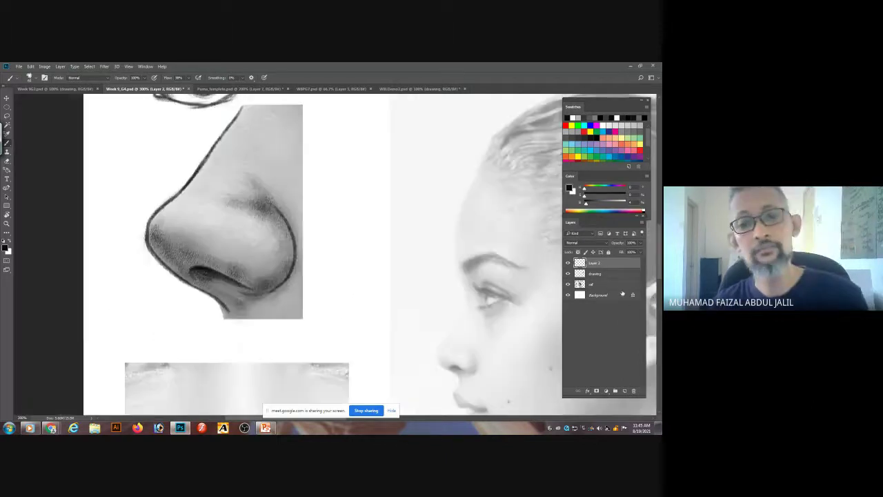
left_click(569, 285)
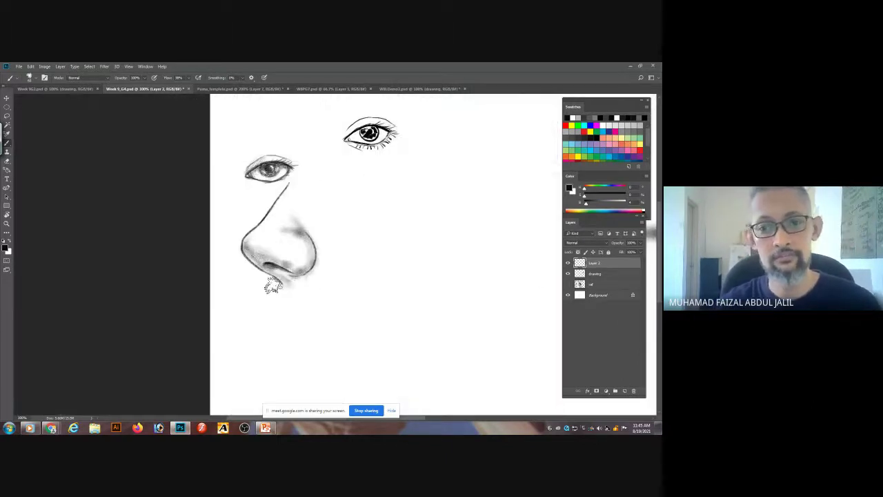
scroll(307, 276, "up", 1)
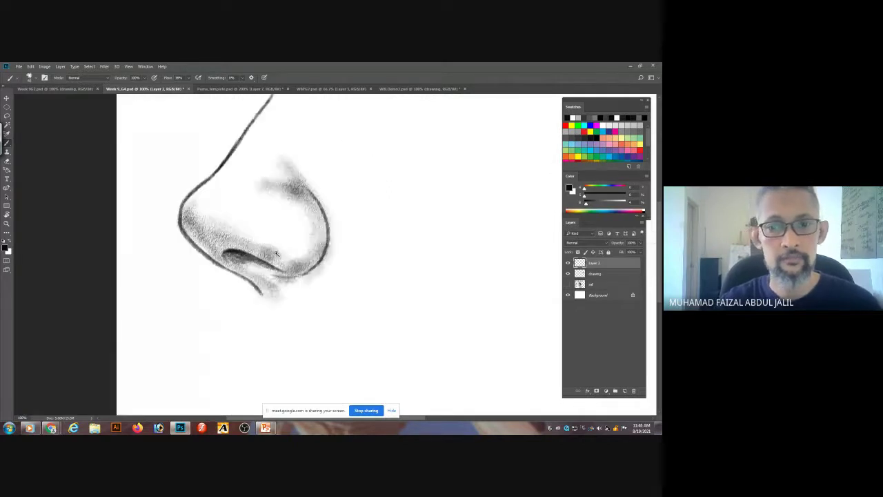
mouse_move(242, 245)
left_mouse_down()
mouse_move(212, 256)
mouse_move(192, 228)
mouse_move(209, 228)
mouse_move(261, 258)
mouse_move(269, 278)
mouse_move(297, 256)
mouse_move(280, 250)
mouse_move(302, 250)
mouse_move(316, 226)
mouse_move(292, 247)
left_mouse_up()
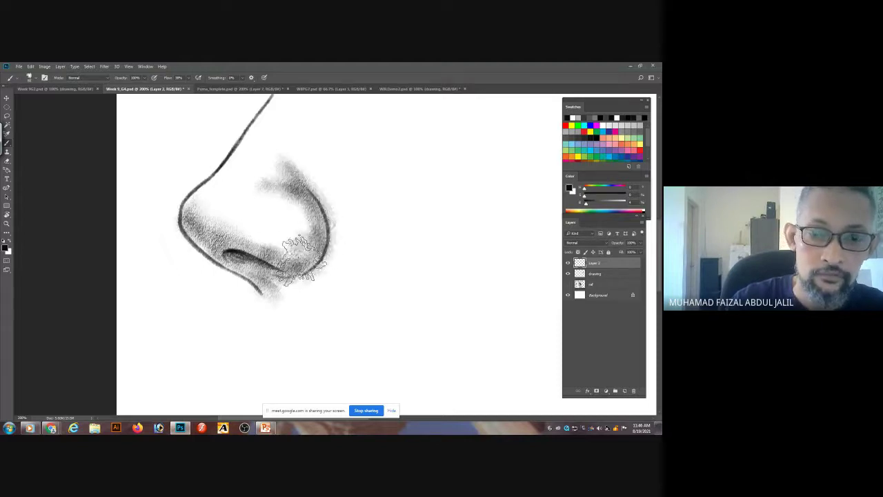
Switch to the Google Meet call in Chrome and check the in-call messages.
mouse_move(51, 427)
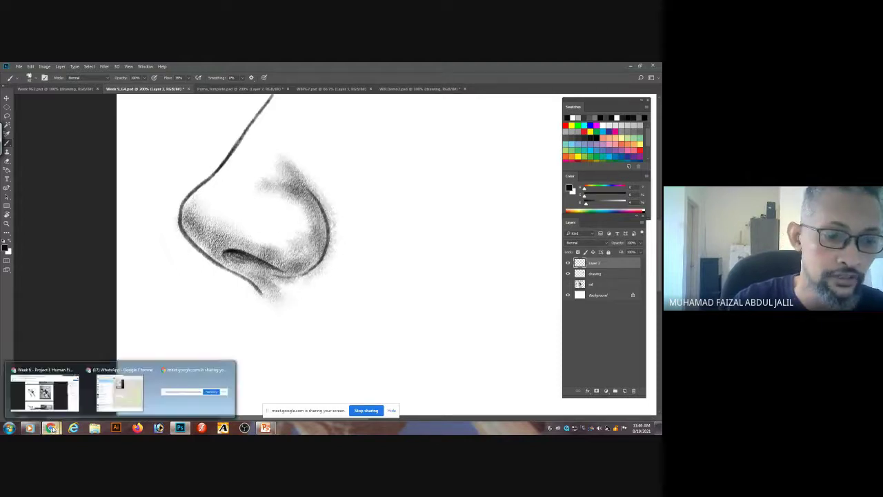
left_click(45, 390)
left_click(300, 67)
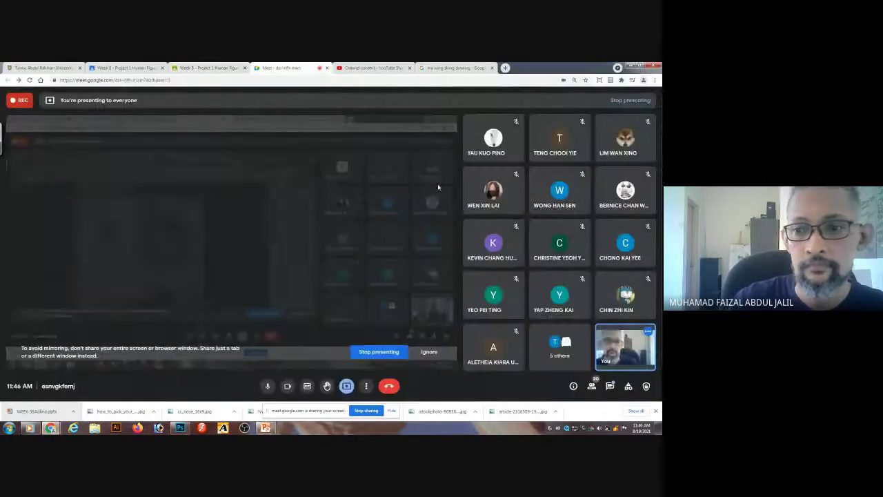
left_click(610, 387)
left_click(612, 387)
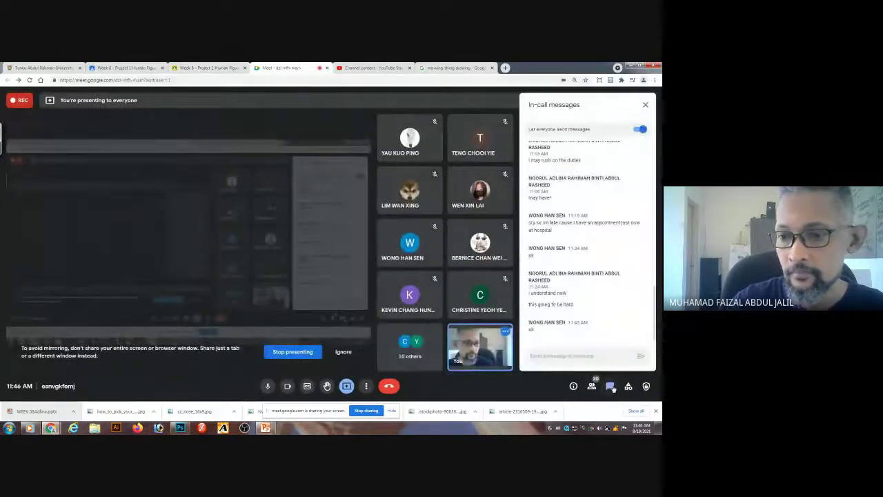
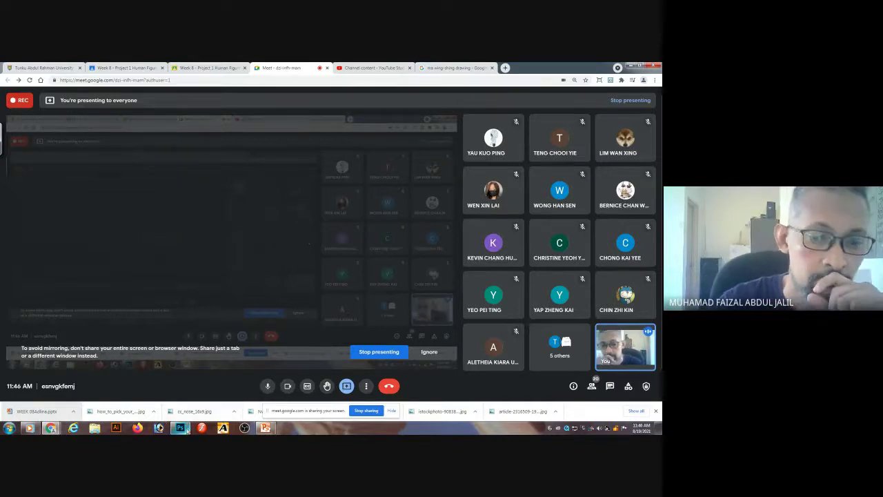
Return to Photoshop, show the ref layer again, and toggle Layer 2 off and on to compare the nose drawing with the photo.
key("alt+Tab")
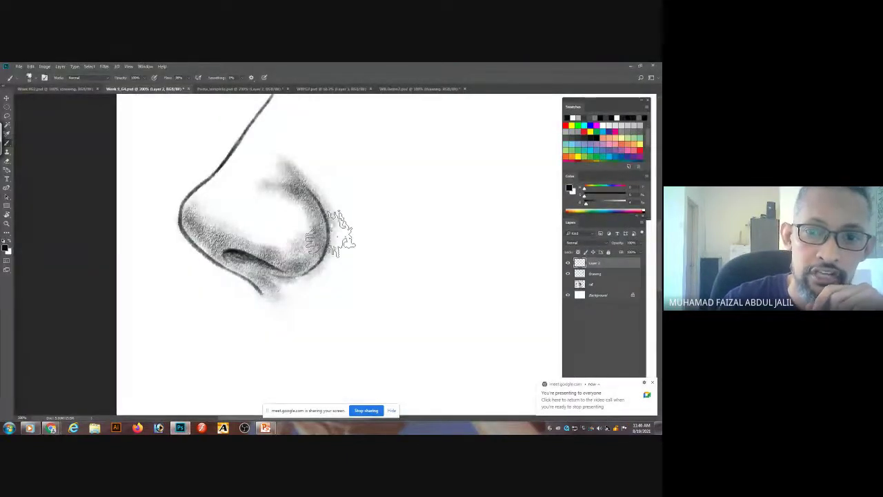
left_click(568, 283)
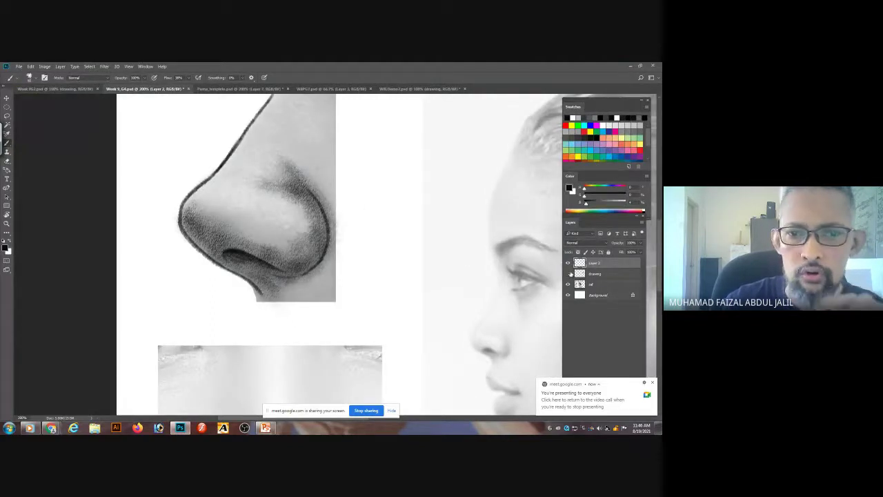
left_click(569, 264)
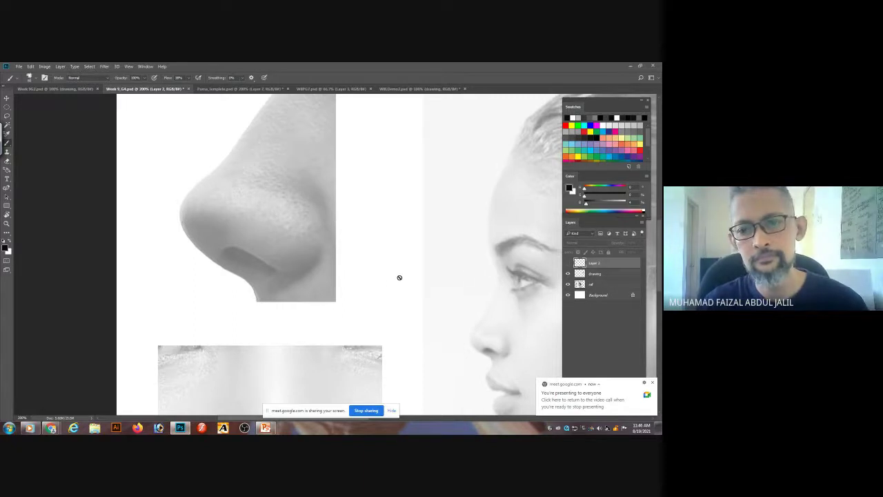
left_click(568, 264)
mouse_move(530, 383)
left_mouse_down()
mouse_move(441, 410)
mouse_move(195, 331)
mouse_move(215, 243)
mouse_move(278, 189)
left_mouse_up()
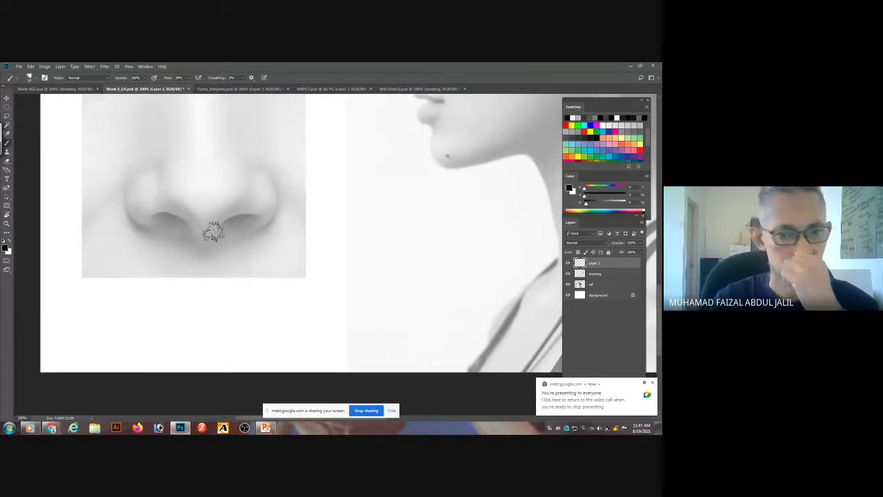
scroll(226, 251, "up", 3)
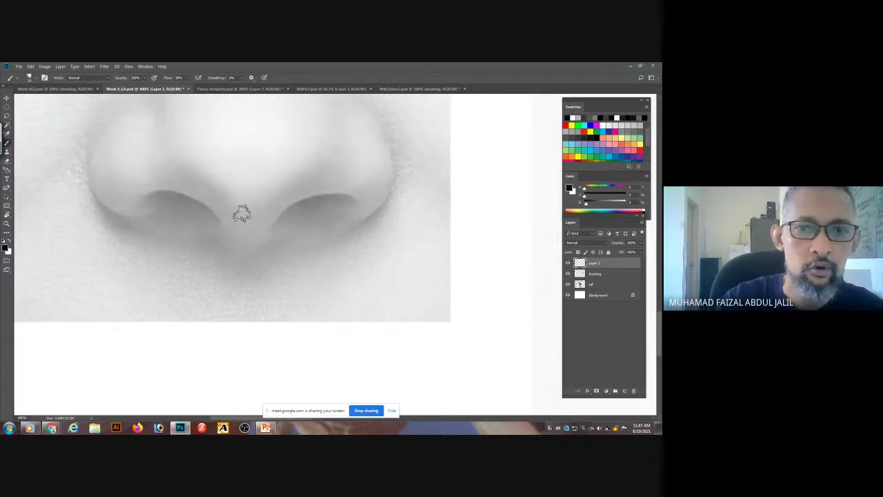
mouse_move(222, 222)
left_mouse_down()
mouse_move(202, 206)
mouse_move(141, 202)
left_mouse_up()
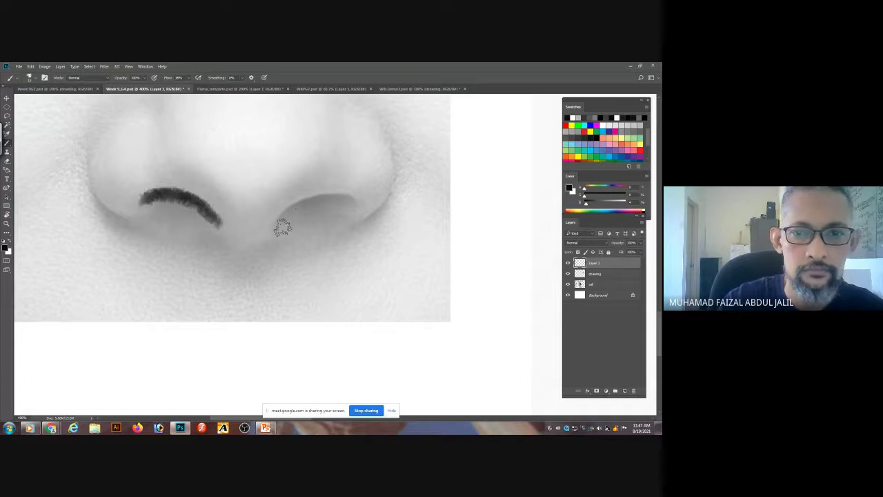
mouse_move(277, 227)
left_mouse_down()
mouse_move(351, 197)
mouse_move(362, 207)
left_mouse_up()
mouse_move(379, 122)
left_mouse_down()
mouse_move(396, 153)
mouse_move(349, 231)
left_mouse_up()
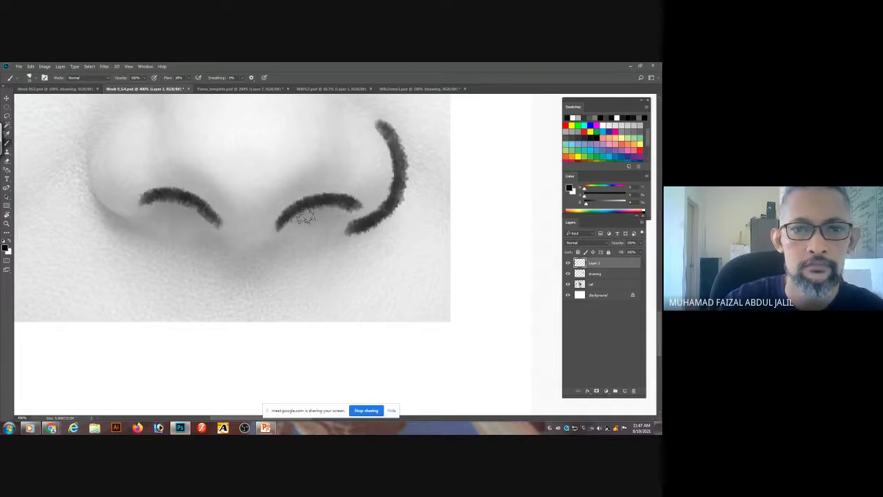
mouse_move(107, 123)
left_mouse_down()
mouse_move(86, 168)
mouse_move(156, 235)
left_mouse_up()
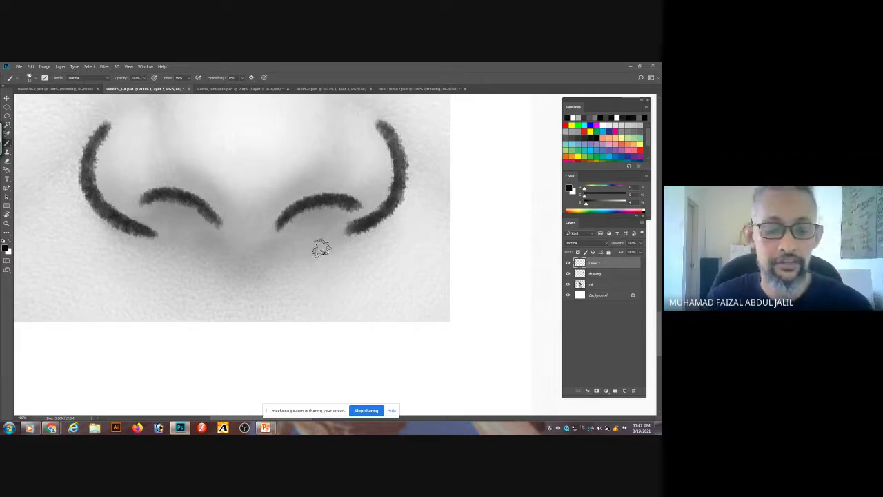
key("ctrl+z")
key("ctrl+z")
key("ctrl+z")
key("ctrl+z")
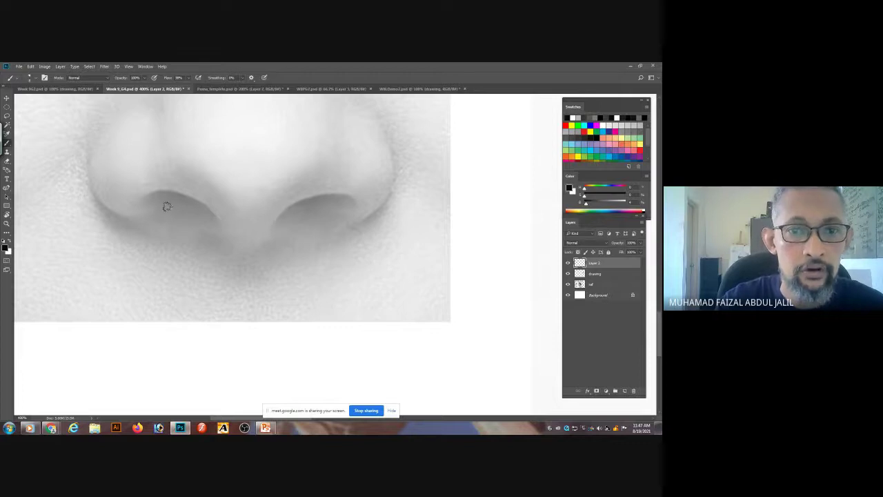
Draw construction circles over the front-view nose photo, a large one on the tip and a smaller one on each wing.
left_click_drag(247, 177, 247, 231)
mouse_move(276, 153)
left_mouse_down()
mouse_move(316, 227)
mouse_move(299, 162)
left_mouse_up()
left_click_drag(119, 191, 124, 191)
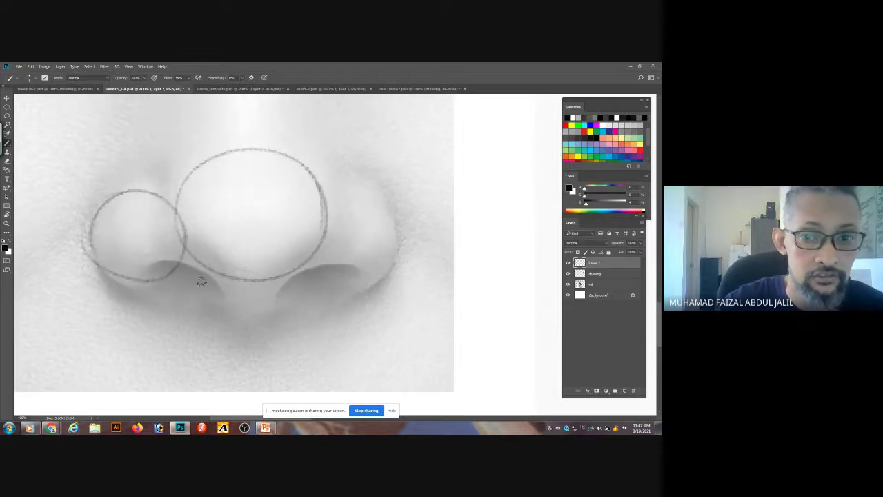
mouse_move(325, 200)
left_mouse_down()
mouse_move(314, 207)
mouse_move(329, 189)
left_mouse_up()
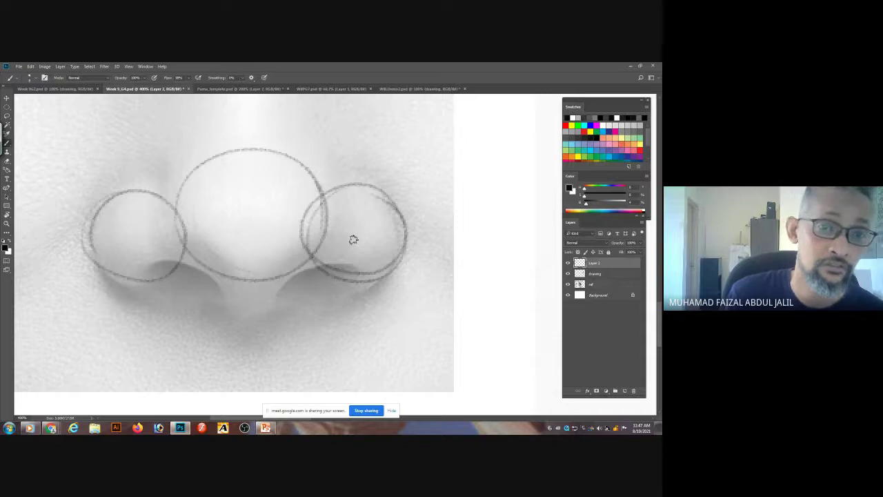
Lasso the construction circles over the front-view nose, delete them from Layer 2 and deselect.
key("ctrl+z")
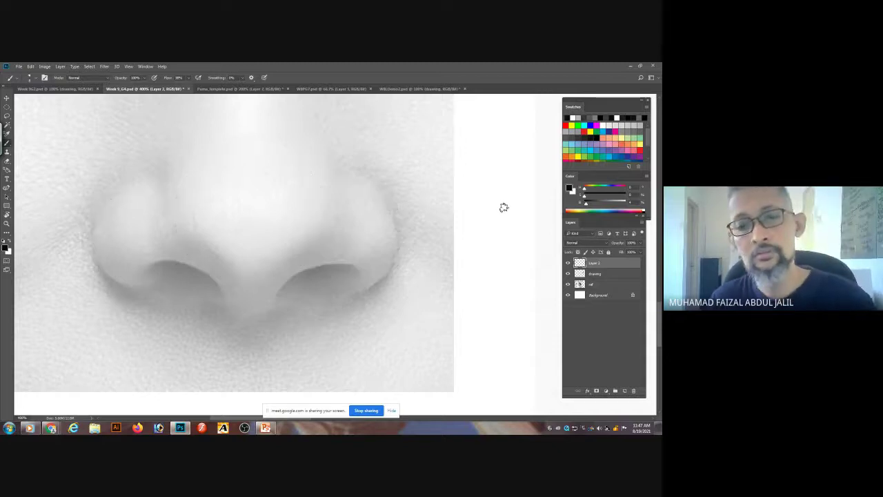
key("ctrl+shift+z")
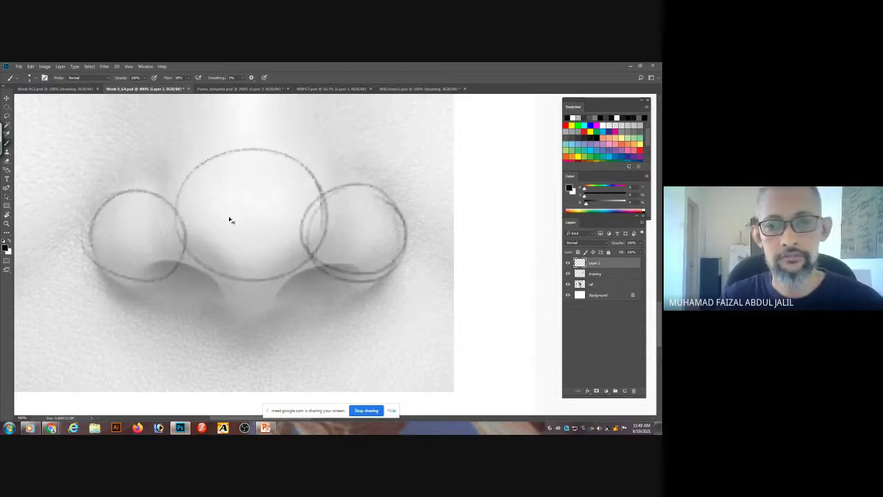
key("ctrl+0")
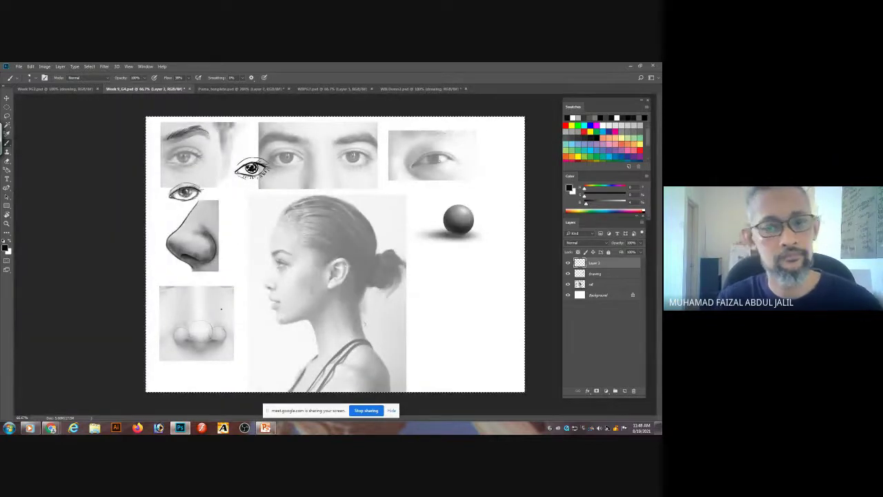
key("l")
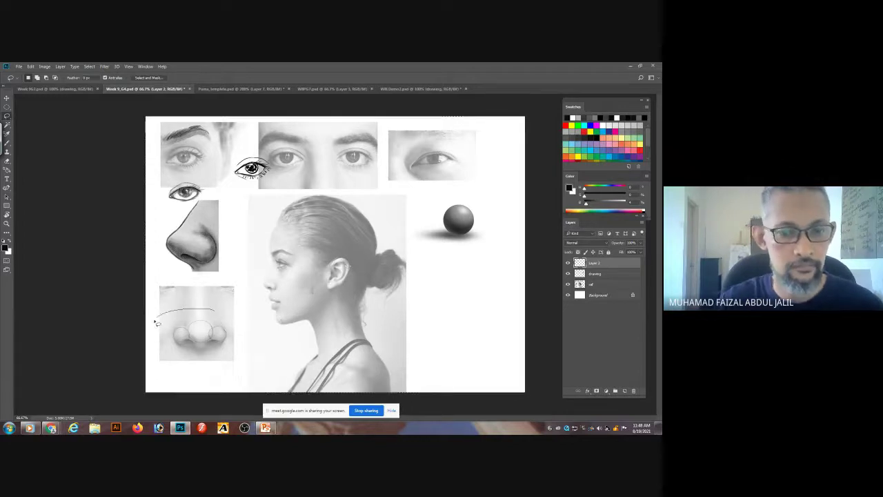
mouse_move(157, 323)
left_mouse_down()
mouse_move(238, 324)
mouse_move(233, 310)
left_mouse_up()
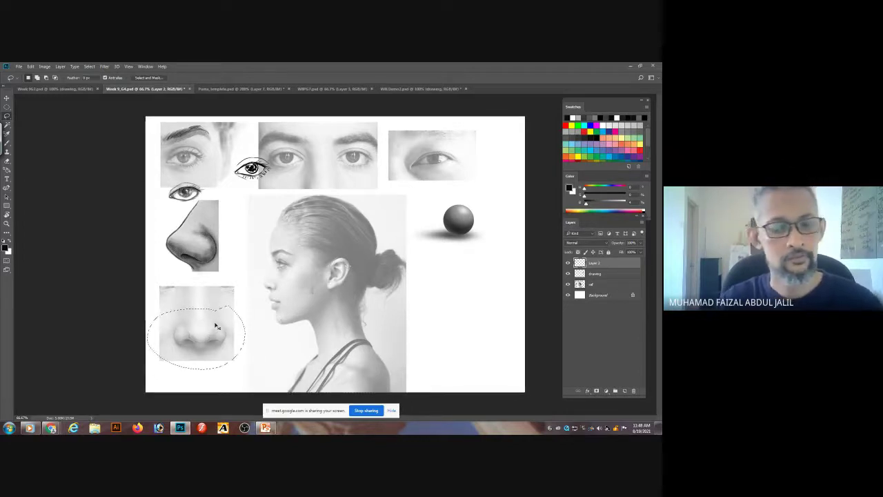
key("ctrl+d")
Outline the front-view nose with brush strokes along both outer wings, the base of the tip and the upper nostril edges.
scroll(216, 325, "up", 5)
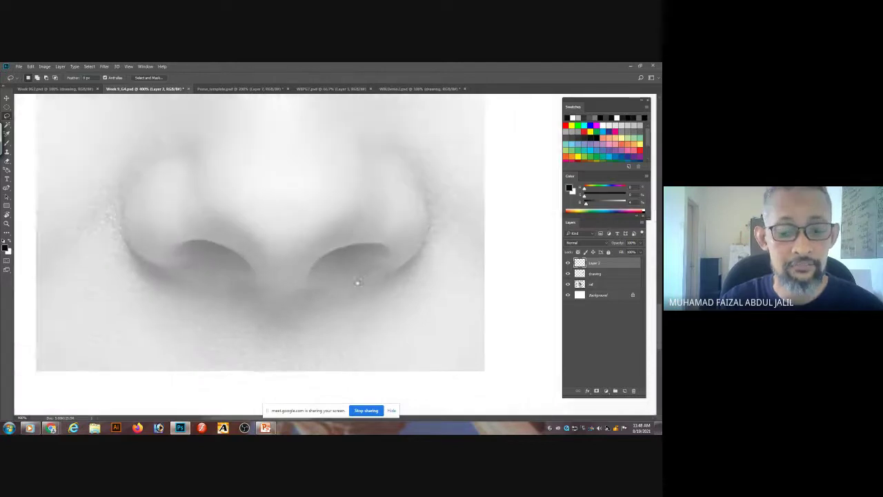
key("b")
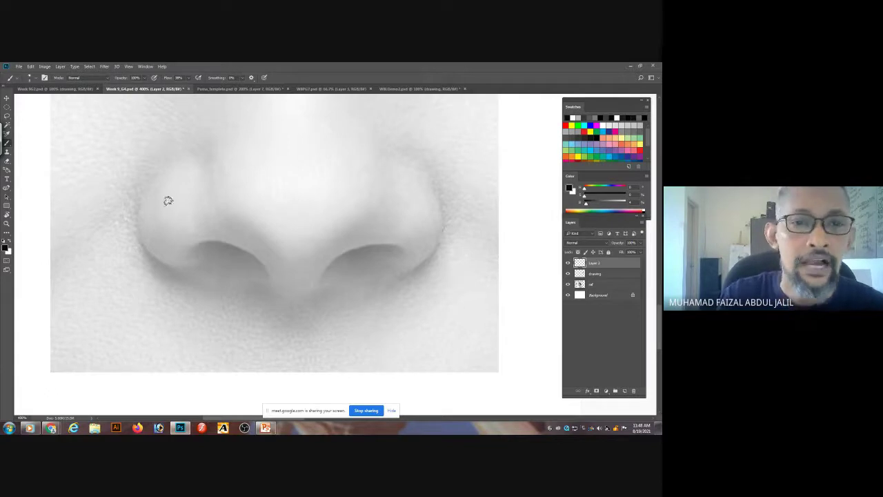
mouse_move(174, 271)
left_mouse_down()
mouse_move(135, 233)
mouse_move(164, 165)
left_mouse_up()
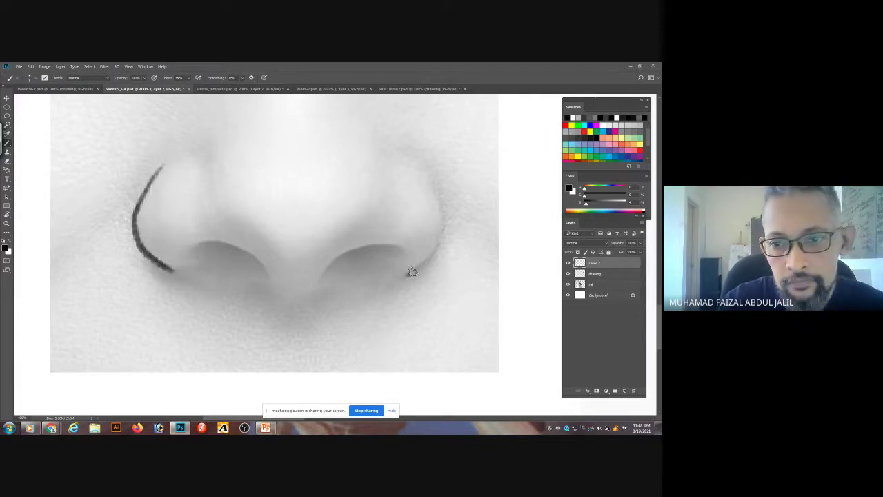
mouse_move(412, 272)
left_mouse_down()
mouse_move(445, 230)
mouse_move(427, 178)
left_mouse_up()
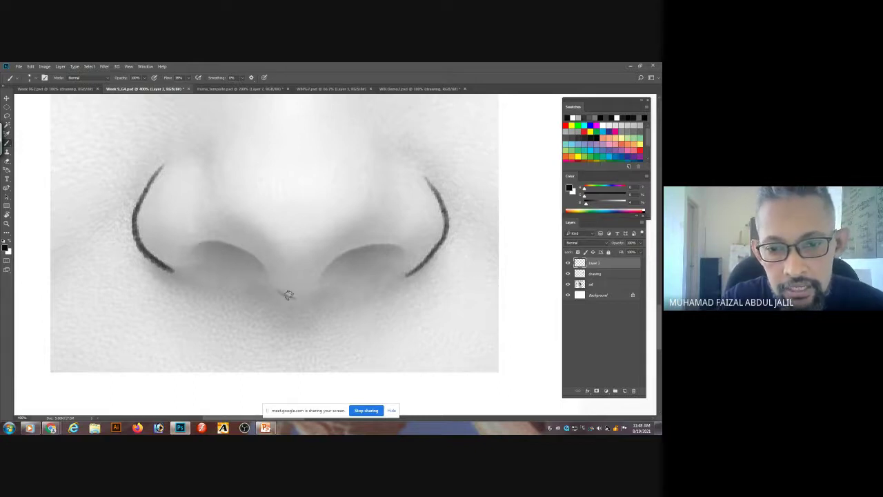
mouse_move(289, 295)
left_mouse_down()
mouse_move(304, 280)
mouse_move(278, 291)
mouse_move(306, 290)
mouse_move(342, 253)
mouse_move(314, 288)
mouse_move(343, 254)
mouse_move(397, 249)
left_mouse_up()
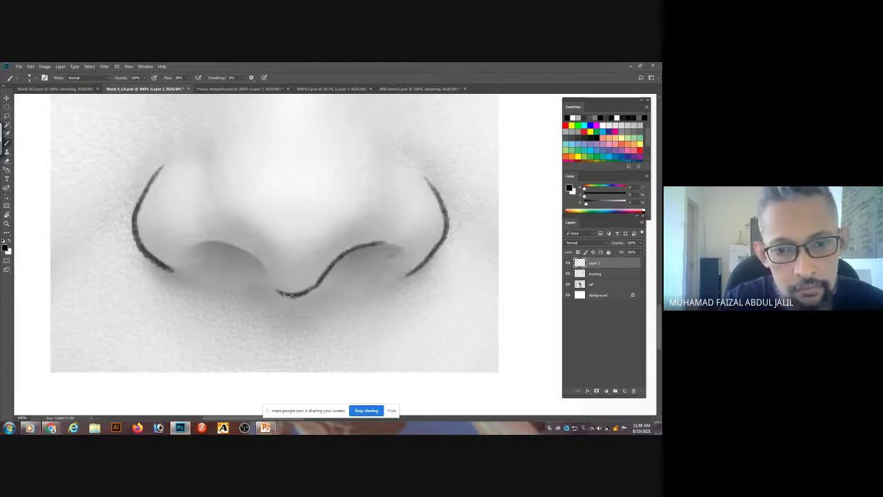
mouse_move(285, 294)
left_mouse_down()
mouse_move(250, 257)
mouse_move(209, 244)
mouse_move(194, 250)
left_mouse_up()
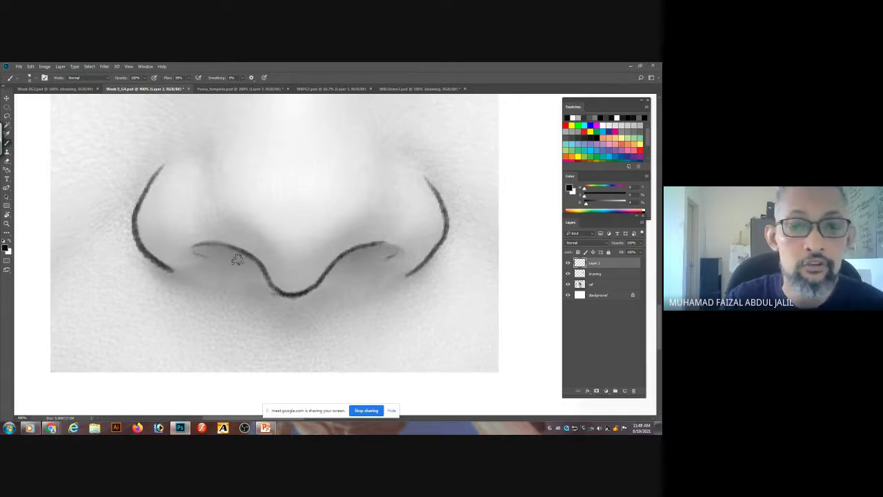
Shade the nostrils, the underside of the nose tip and the creases of the wings with a larger textured brush.
mouse_move(237, 257)
left_mouse_down()
mouse_move(193, 249)
mouse_move(250, 256)
left_mouse_up()
left_click_drag(378, 252, 349, 262)
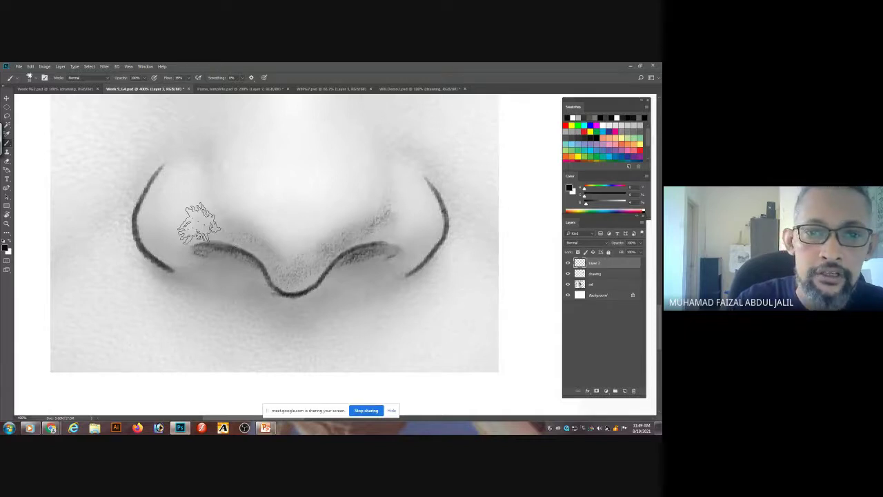
mouse_move(199, 223)
left_mouse_down()
mouse_move(211, 176)
mouse_move(196, 147)
mouse_move(203, 228)
mouse_move(181, 235)
mouse_move(208, 269)
mouse_move(157, 250)
mouse_move(145, 229)
mouse_move(160, 245)
mouse_move(150, 200)
mouse_move(184, 252)
mouse_move(241, 280)
mouse_move(178, 274)
mouse_move(245, 273)
mouse_move(283, 297)
mouse_move(252, 266)
mouse_move(297, 303)
mouse_move(355, 276)
mouse_move(316, 293)
mouse_move(282, 288)
mouse_move(259, 263)
left_mouse_up()
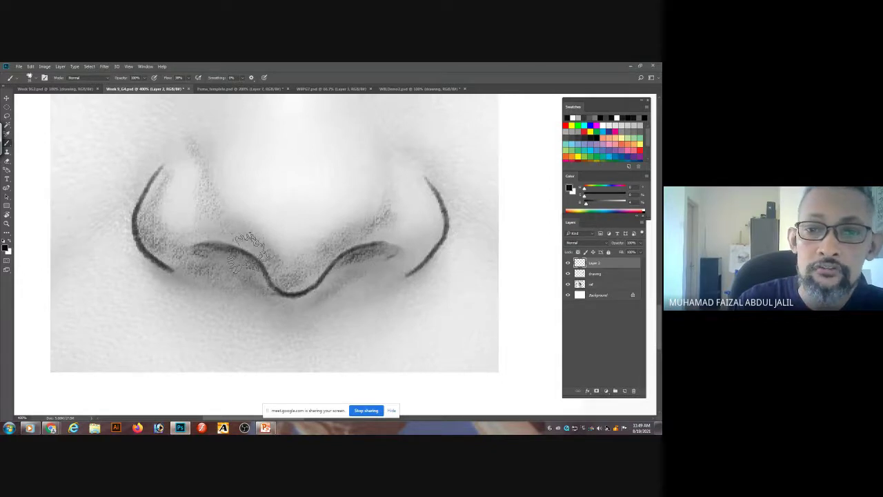
mouse_move(362, 227)
left_mouse_down()
mouse_move(333, 234)
mouse_move(352, 280)
mouse_move(410, 250)
mouse_move(381, 279)
mouse_move(313, 292)
mouse_move(291, 311)
mouse_move(297, 280)
mouse_move(267, 275)
mouse_move(236, 247)
mouse_move(225, 192)
left_mouse_up()
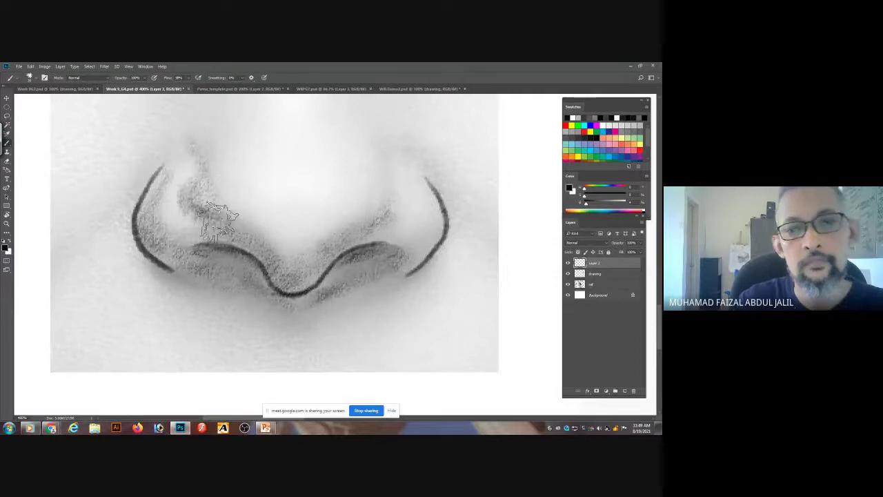
Try outlining both sides of the nose bridge with solid curved lines from a smaller brush, and undo both strokes.
left_click_drag(280, 134, 241, 326)
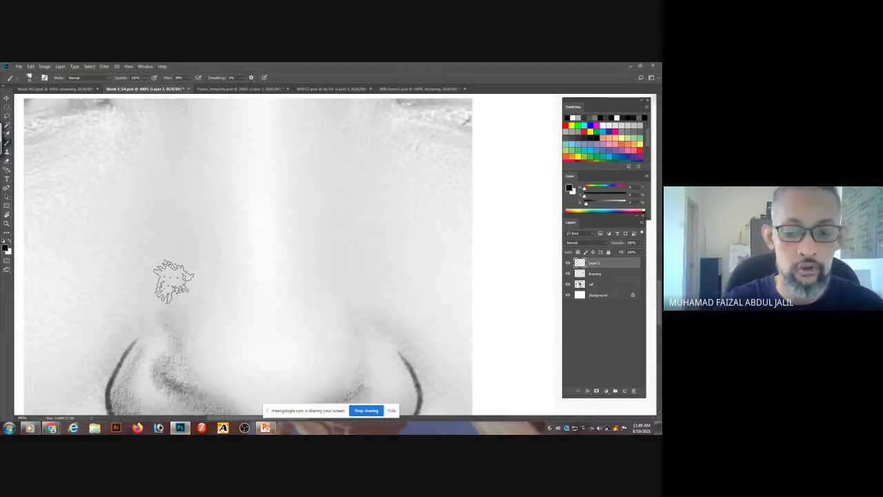
key("[")
key("[")
key("[")
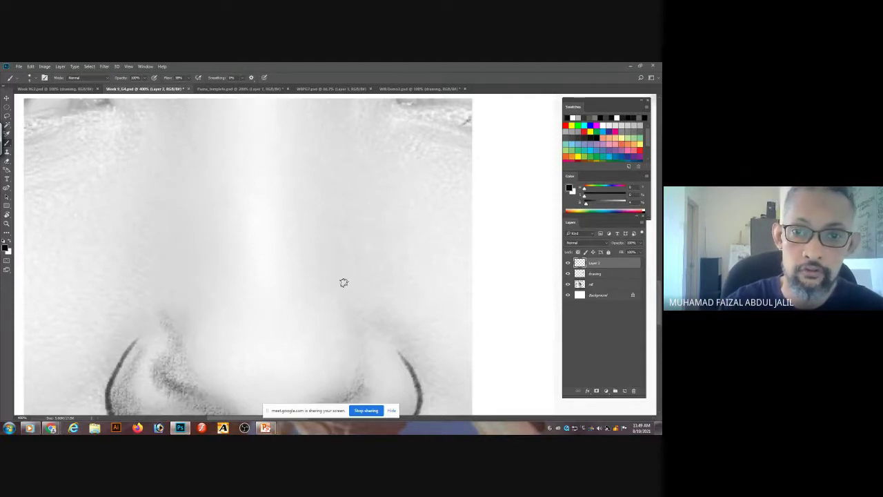
left_click_drag(301, 113, 358, 273)
mouse_move(227, 109)
left_mouse_down()
mouse_move(215, 174)
mouse_move(163, 297)
left_mouse_up()
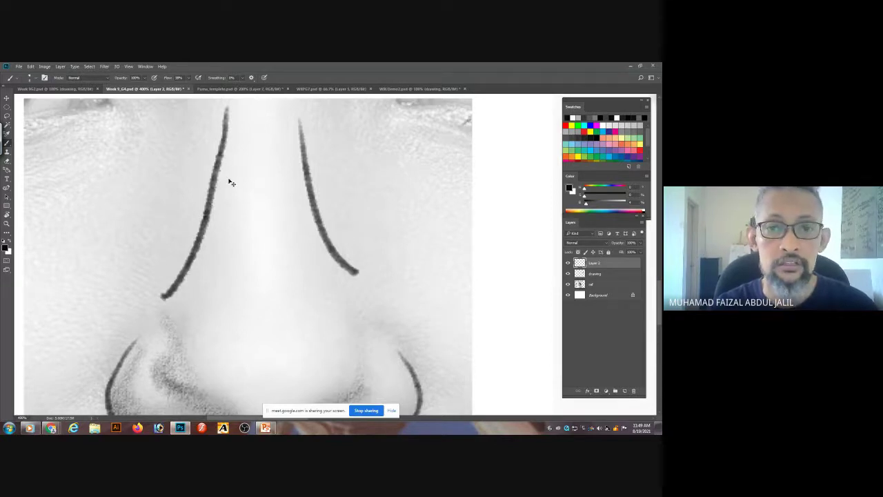
key("ctrl+z")
key("ctrl+z")
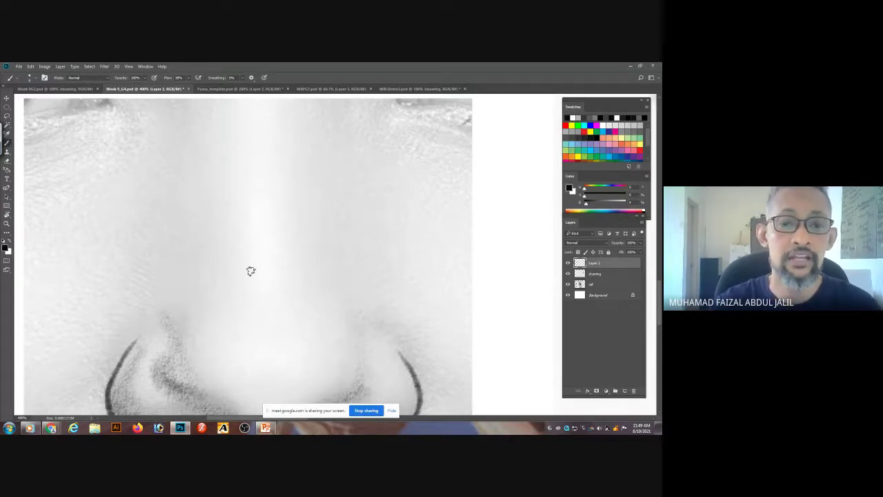
Shade softly along one side of the nose bridge and around the outer wings with a large textured brush.
left_click_drag(250, 270, 251, 188)
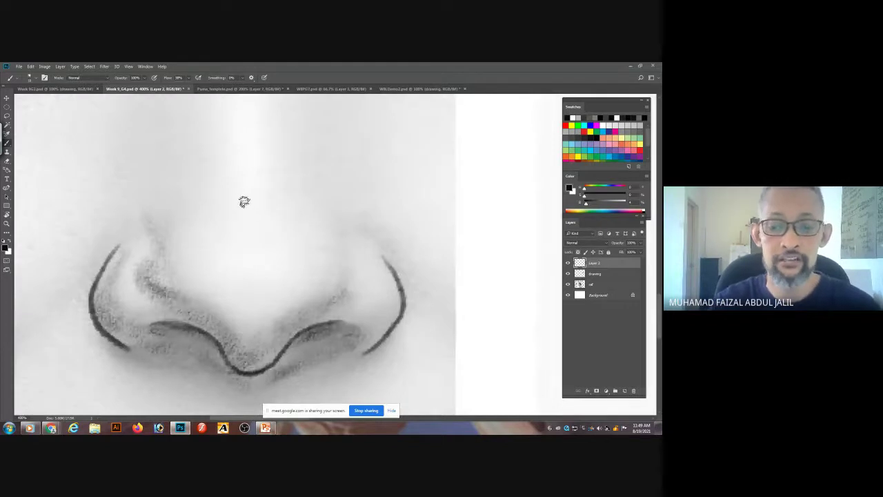
key("ctrl+minus")
key("ctrl+minus")
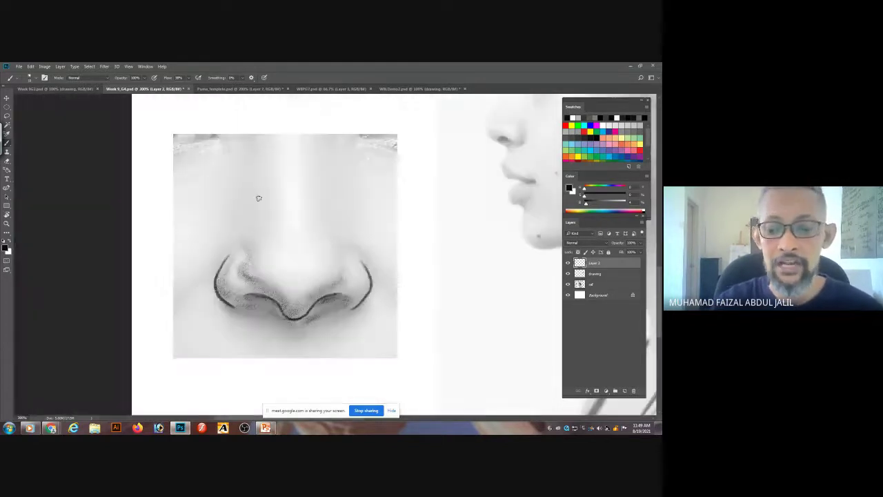
mouse_move(251, 254)
left_mouse_down()
mouse_move(230, 262)
mouse_move(258, 249)
mouse_move(246, 274)
mouse_move(248, 263)
mouse_move(227, 282)
mouse_move(237, 287)
mouse_move(264, 236)
mouse_move(258, 268)
mouse_move(249, 259)
mouse_move(269, 234)
mouse_move(256, 242)
mouse_move(231, 226)
mouse_move(259, 262)
mouse_move(247, 263)
mouse_move(251, 236)
mouse_move(243, 237)
mouse_move(251, 246)
mouse_move(263, 182)
mouse_move(250, 237)
mouse_move(254, 197)
left_mouse_up()
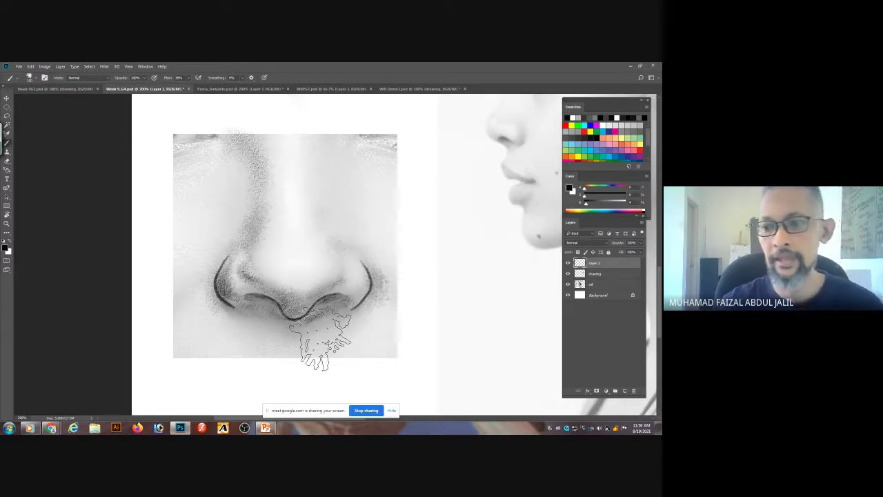
Hide the ref layer and deepen the shading on the front-view nose's tip, nostrils and wing crease.
left_click(568, 285)
key("ctrl+0")
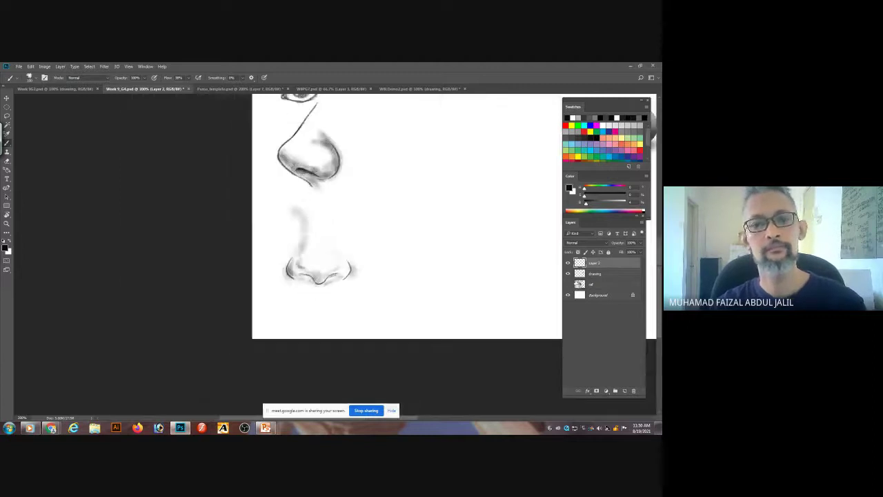
left_click(207, 362)
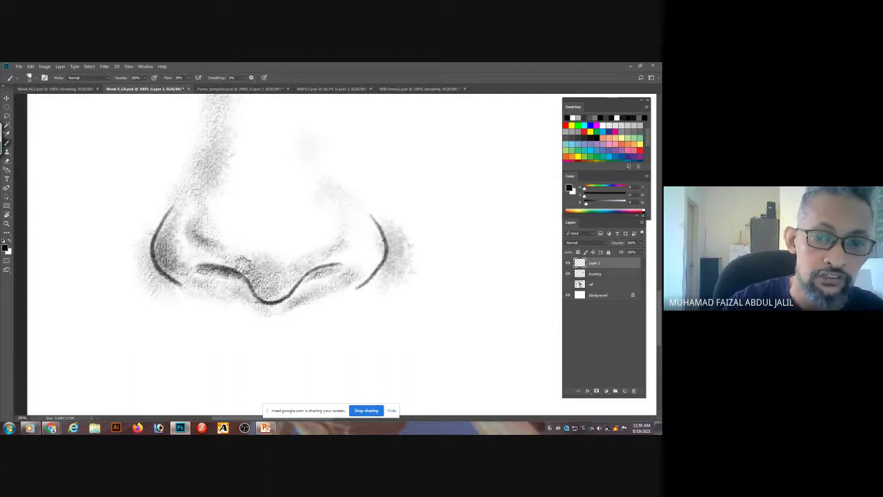
mouse_move(266, 288)
left_mouse_down()
mouse_move(324, 274)
mouse_move(317, 271)
mouse_move(347, 271)
mouse_move(249, 297)
mouse_move(252, 271)
mouse_move(215, 254)
mouse_move(224, 253)
mouse_move(195, 225)
mouse_move(228, 252)
mouse_move(204, 245)
mouse_move(214, 239)
mouse_move(198, 238)
mouse_move(200, 214)
mouse_move(204, 264)
mouse_move(190, 252)
mouse_move(188, 193)
mouse_move(190, 218)
mouse_move(207, 172)
mouse_move(214, 262)
mouse_move(254, 266)
mouse_move(269, 279)
mouse_move(262, 295)
mouse_move(233, 263)
mouse_move(221, 221)
mouse_move(245, 241)
mouse_move(229, 248)
mouse_move(198, 217)
mouse_move(209, 227)
mouse_move(203, 172)
mouse_move(191, 274)
mouse_move(169, 266)
left_mouse_up()
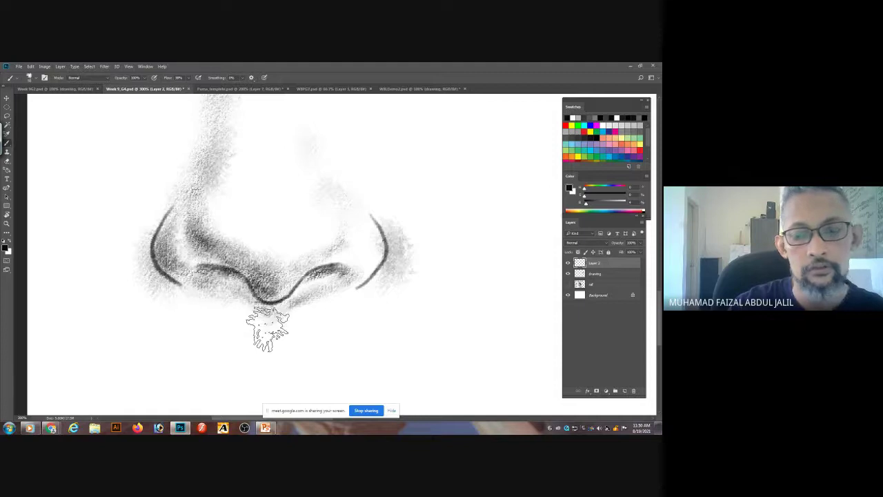
scroll(354, 338, "down", 1)
scroll(353, 338, "down", 5)
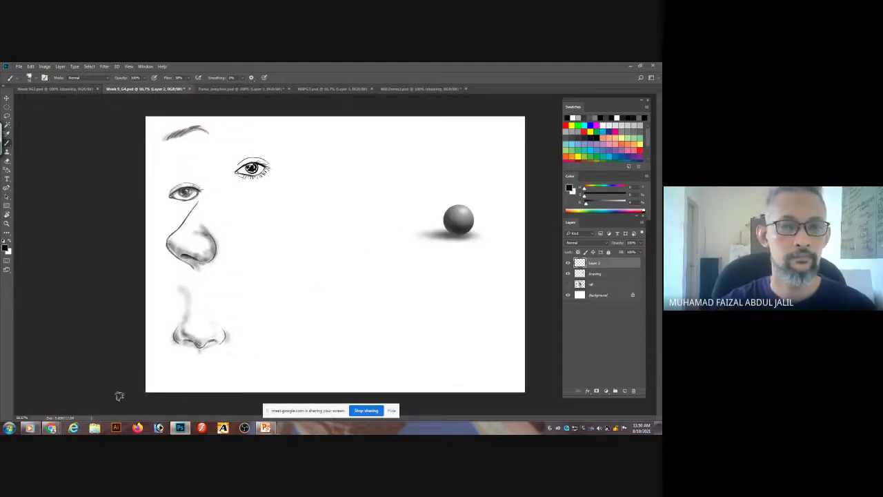
Switch to the Google Meet call in Chrome, read the in-call messages and close the chat.
left_click(50, 428)
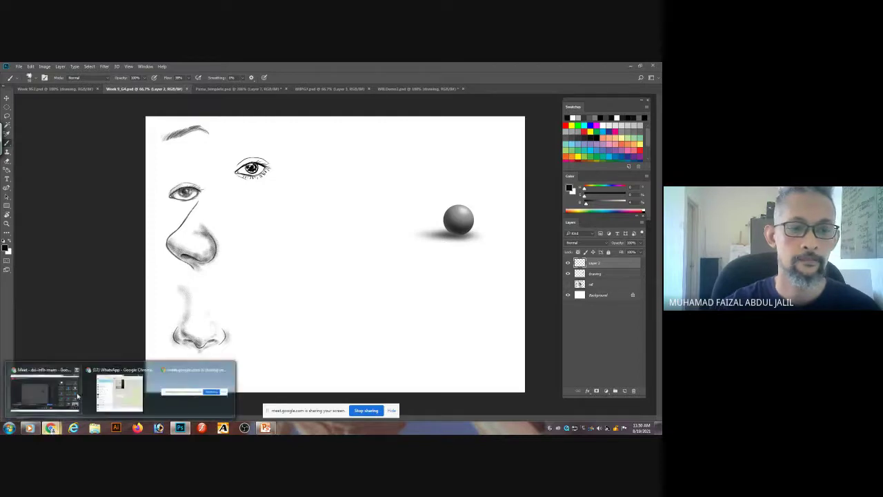
left_click(41, 383)
left_click(610, 386)
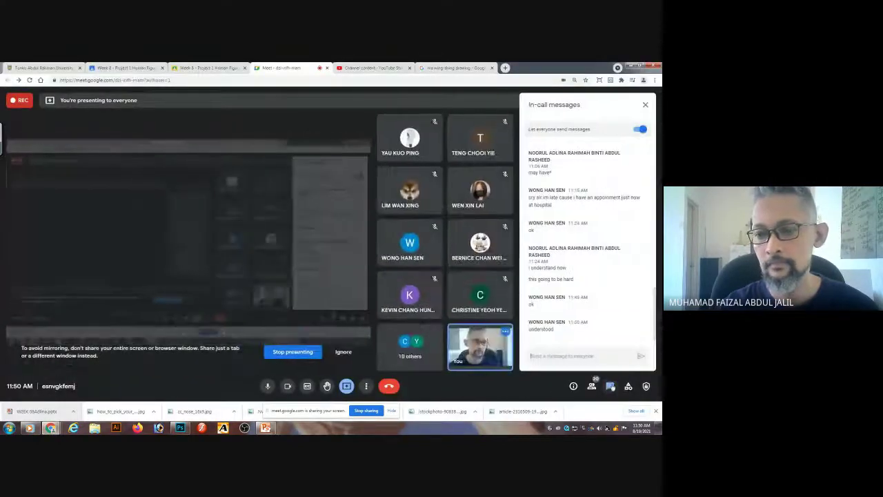
left_click(612, 387)
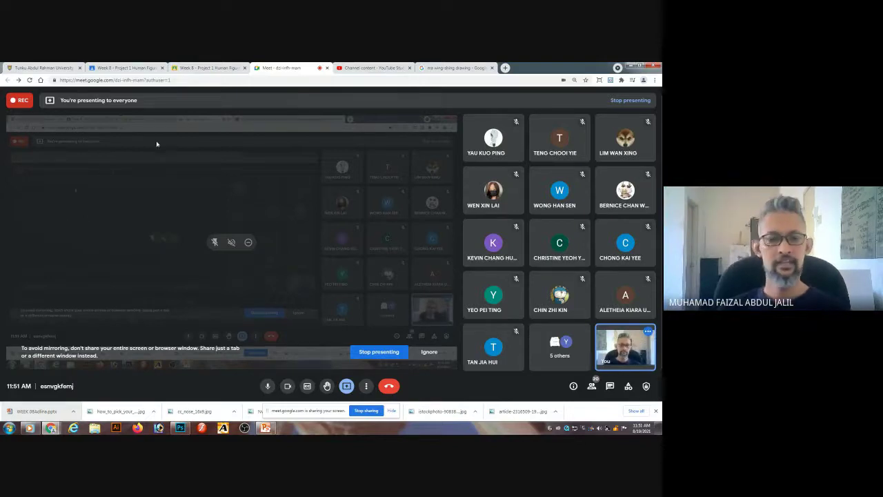
mouse_move(52, 429)
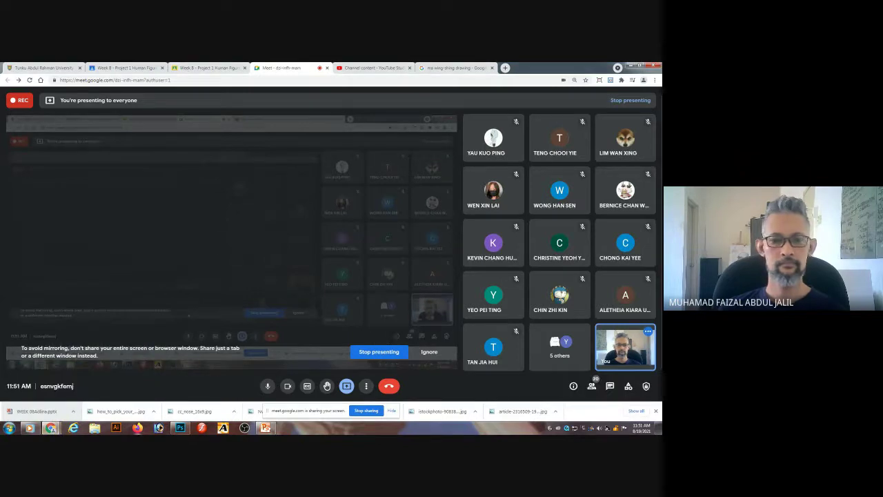
Return to Photoshop and toggle Layer 2 off and on twice to check which drawings it holds.
left_click(180, 428)
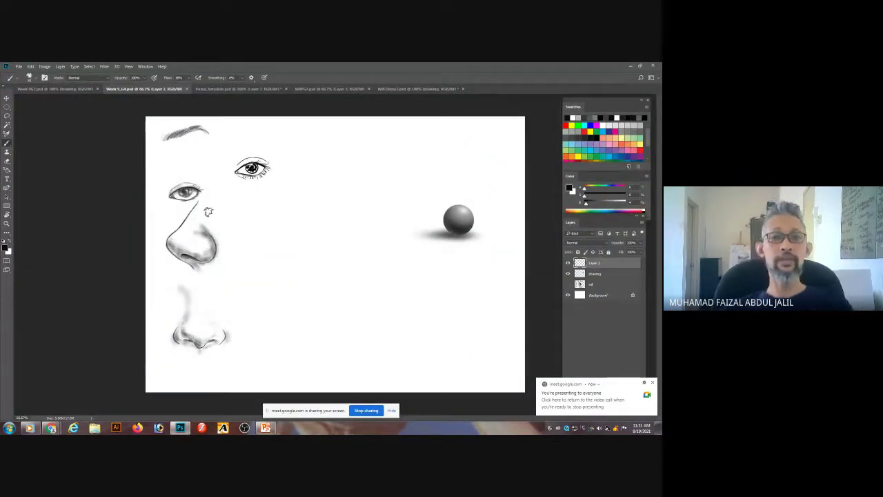
left_click(568, 263)
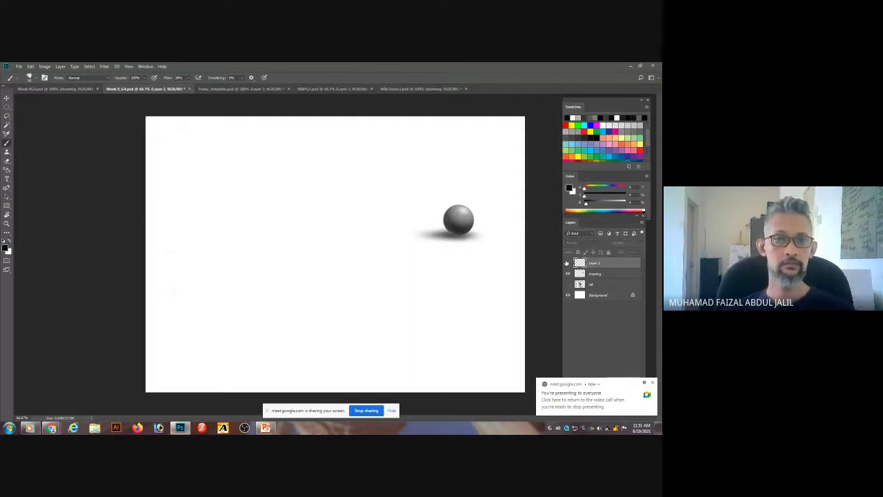
left_click(568, 263)
left_click(568, 263)
left_click(567, 263)
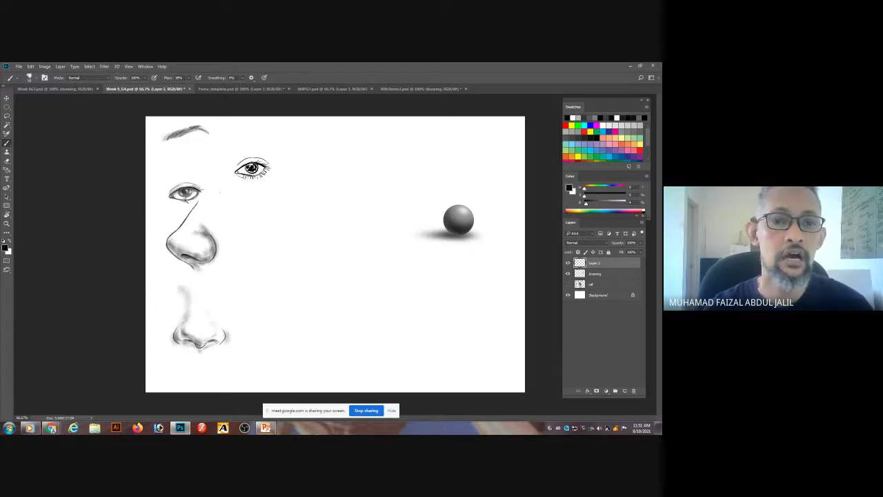
Show the ref layer again and hide the interface panels to present the drawings beside the reference photos.
scroll(185, 198, "up", 1)
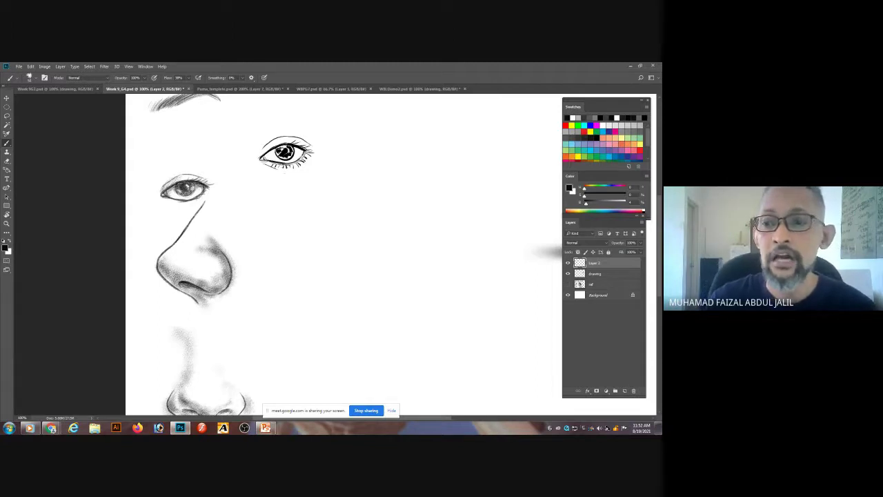
left_click(568, 285)
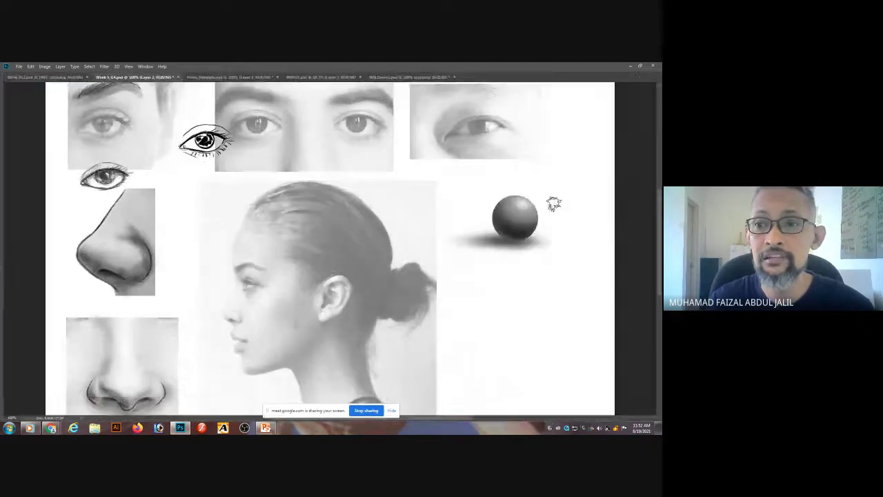
key("Tab")
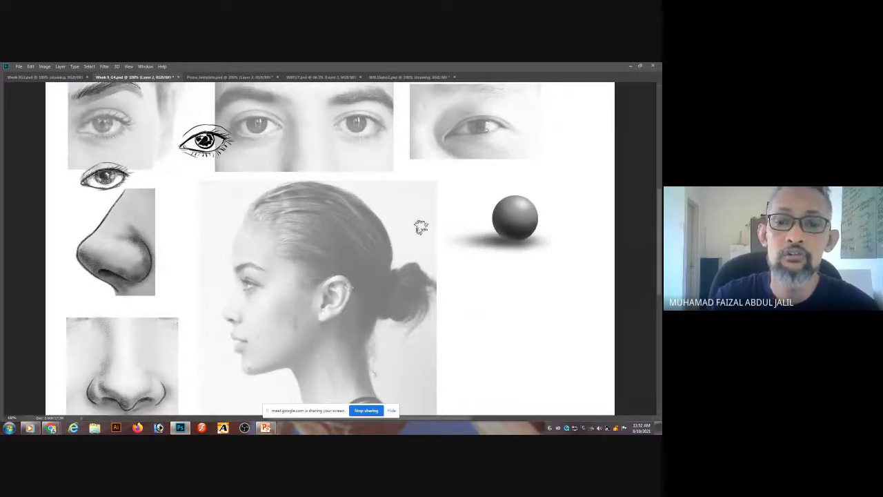
Paint the first dark hair strands back from the temple hairline on the side-profile portrait, undoing the overly heavy diagonal stroke.
scroll(363, 256, "up", 4)
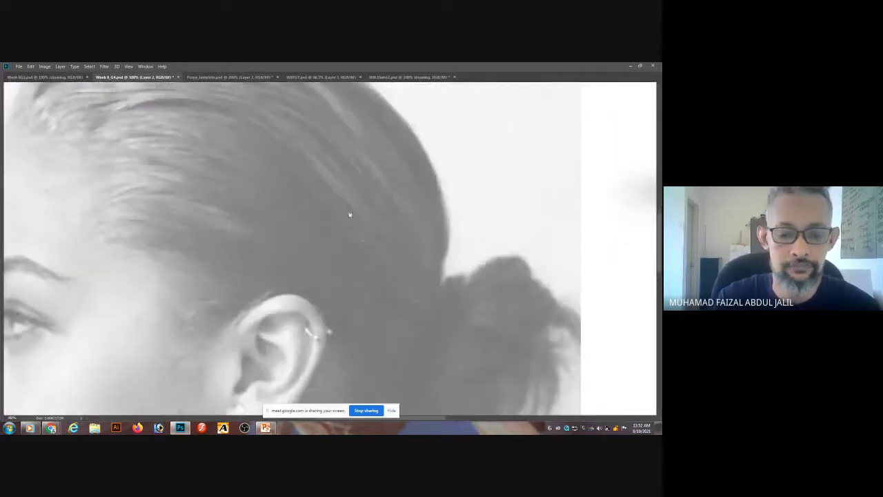
left_click_drag(351, 211, 404, 211)
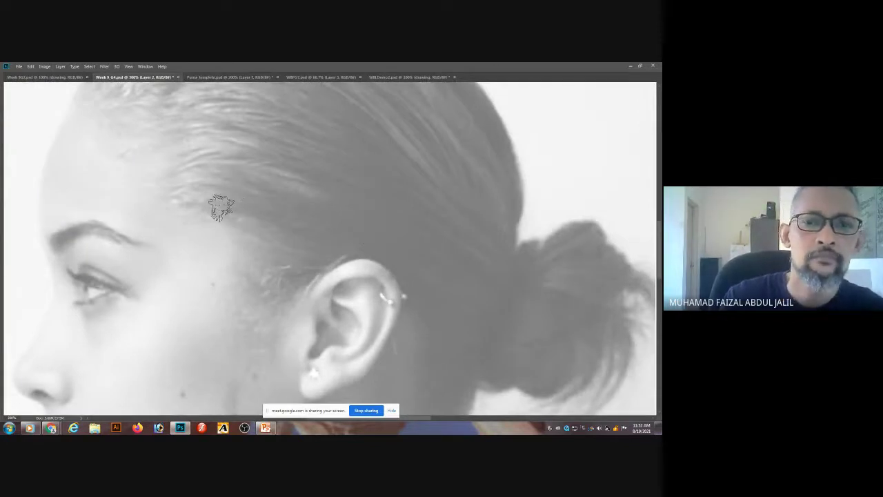
left_click_drag(207, 200, 269, 217)
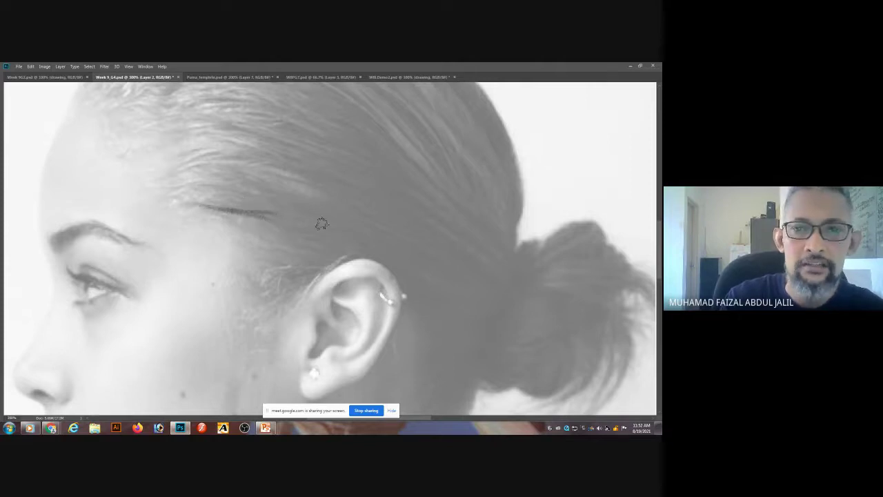
left_click_drag(343, 228, 248, 191)
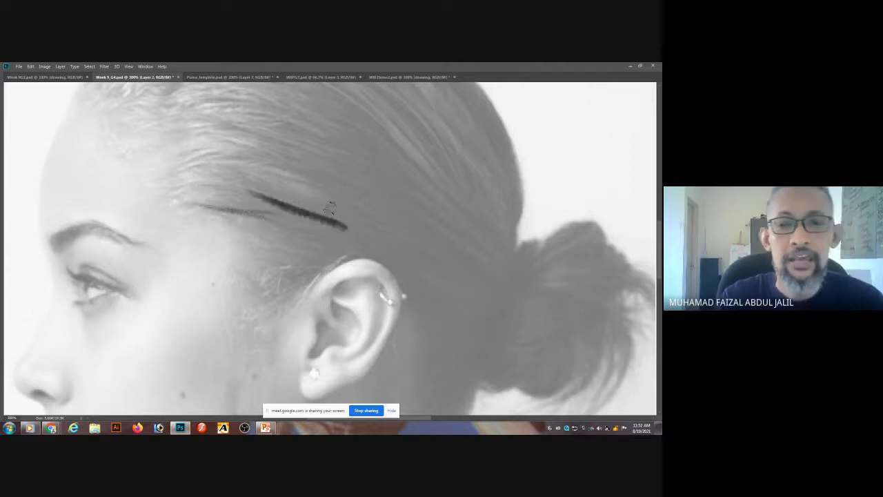
key("ctrl+z")
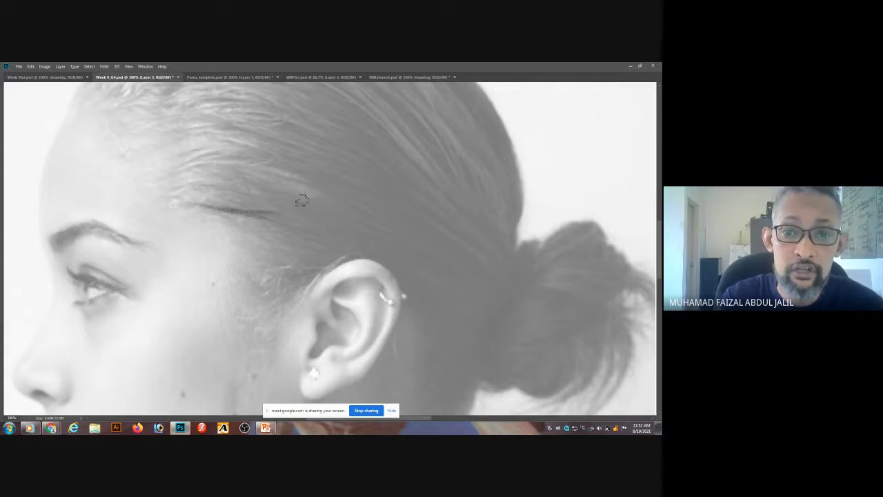
mouse_move(332, 212)
left_mouse_down()
mouse_move(254, 185)
mouse_move(297, 201)
mouse_move(281, 194)
mouse_move(293, 201)
mouse_move(260, 204)
mouse_move(309, 216)
mouse_move(195, 198)
mouse_move(336, 223)
mouse_move(236, 210)
mouse_move(334, 231)
left_mouse_up()
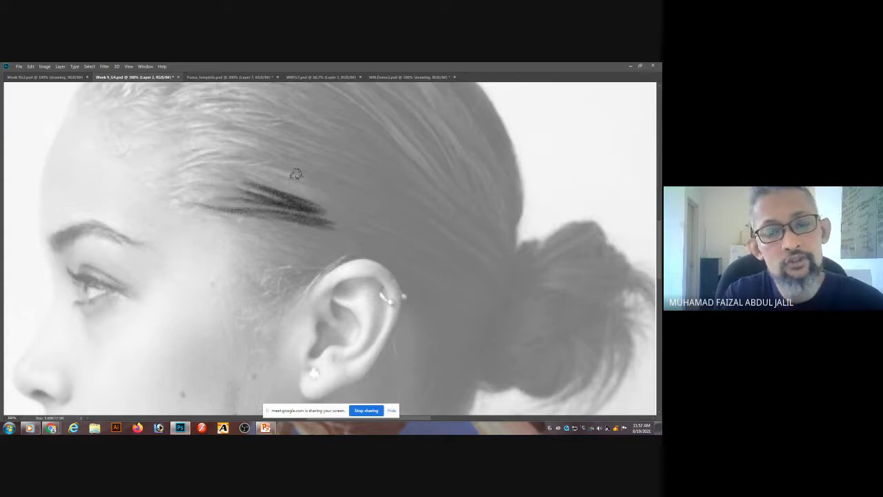
Undo the heavy strand above the temple strokes and repaint it as finer strokes tapering toward the hairline.
mouse_move(324, 181)
left_mouse_down()
mouse_move(245, 165)
mouse_move(350, 180)
left_mouse_up()
key("ctrl+z")
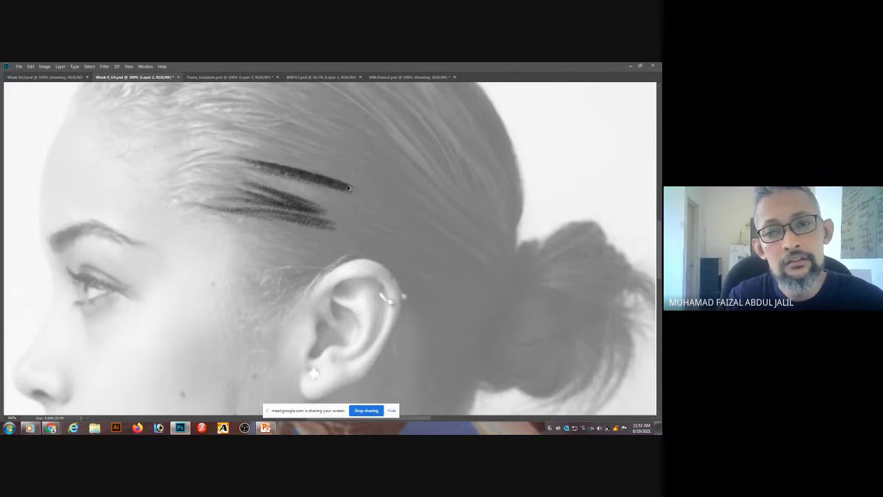
key("ctrl+alt+z")
mouse_move(352, 190)
left_mouse_down()
mouse_move(245, 160)
mouse_move(368, 189)
mouse_move(228, 153)
mouse_move(349, 181)
mouse_move(357, 200)
mouse_move(297, 189)
mouse_move(260, 170)
left_mouse_up()
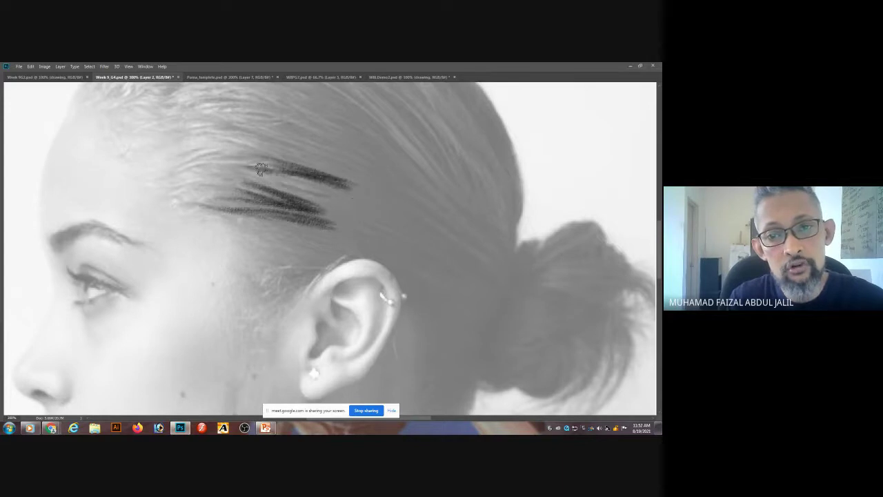
Add short tapered hair strands below the temple strokes, filling the area down to the front of the ear.
left_click_drag(348, 224, 224, 217)
mouse_move(342, 234)
left_mouse_down()
mouse_move(258, 237)
mouse_move(277, 257)
mouse_move(263, 281)
left_mouse_up()
left_click_drag(324, 266, 250, 284)
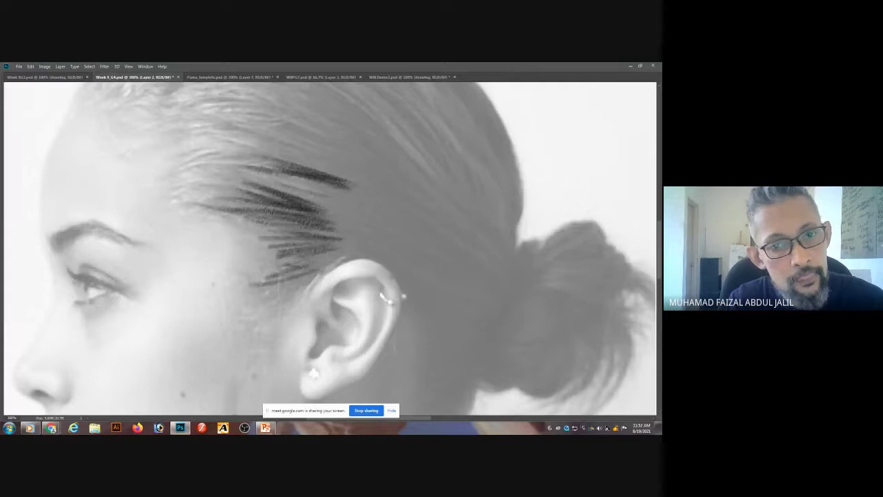
Extend the temple strands forward to the hairline with thin curved strokes that follow the photo's hair direction.
mouse_move(272, 209)
left_mouse_down()
mouse_move(220, 188)
mouse_move(272, 188)
left_mouse_up()
left_click_drag(200, 178, 248, 192)
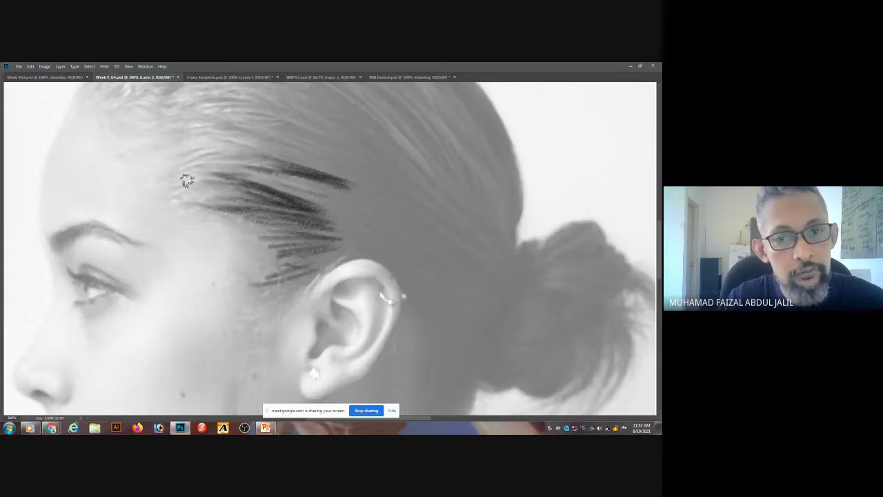
left_click_drag(187, 205, 287, 157)
mouse_move(210, 169)
left_mouse_down()
mouse_move(269, 172)
mouse_move(177, 177)
left_mouse_up()
left_click_drag(235, 182, 190, 190)
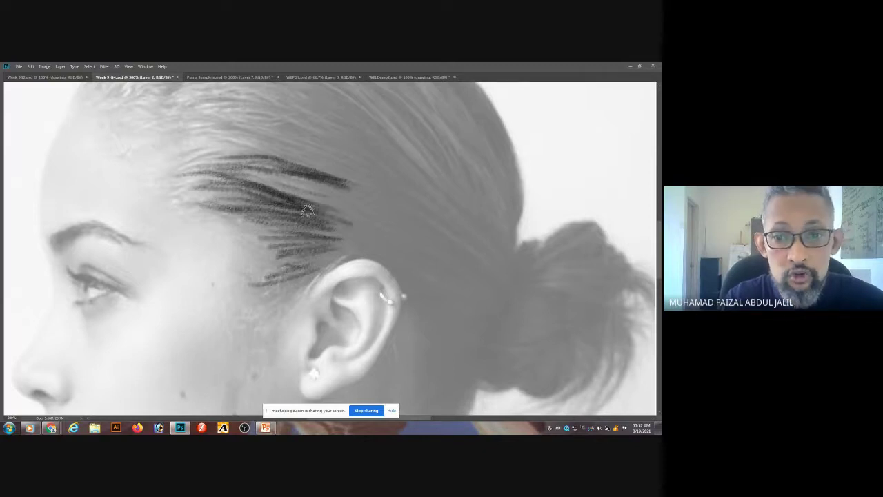
Continue the hair strands backward over the top of the ear toward the bun, layering dark strokes between them.
mouse_move(307, 212)
left_mouse_down()
mouse_move(368, 241)
mouse_move(325, 223)
mouse_move(360, 232)
left_mouse_up()
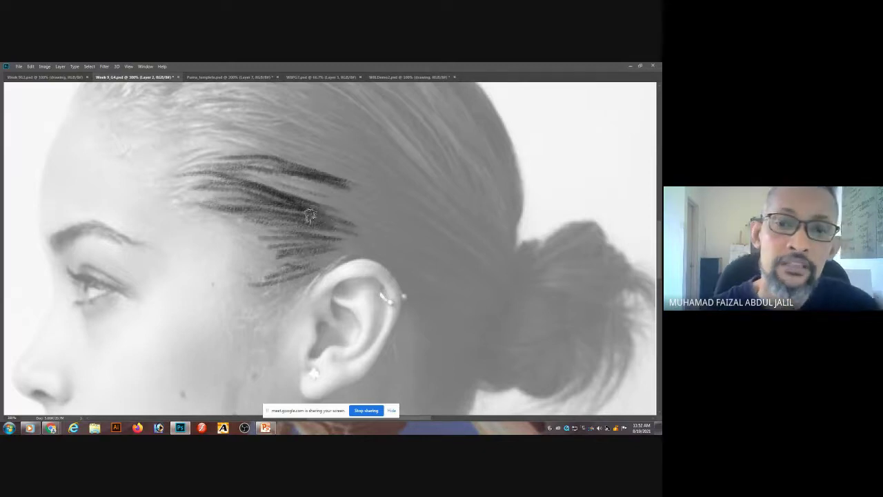
mouse_move(336, 227)
left_mouse_down()
mouse_move(274, 225)
mouse_move(333, 241)
mouse_move(270, 233)
mouse_move(334, 243)
mouse_move(243, 218)
mouse_move(277, 235)
mouse_move(256, 234)
mouse_move(319, 240)
mouse_move(258, 241)
mouse_move(322, 251)
mouse_move(274, 260)
mouse_move(306, 271)
mouse_move(288, 272)
mouse_move(315, 272)
mouse_move(284, 287)
mouse_move(332, 252)
mouse_move(375, 250)
mouse_move(315, 233)
mouse_move(329, 218)
mouse_move(353, 219)
mouse_move(329, 198)
mouse_move(411, 225)
mouse_move(349, 202)
mouse_move(409, 224)
mouse_move(338, 187)
mouse_move(422, 231)
mouse_move(376, 218)
mouse_move(399, 231)
mouse_move(363, 225)
mouse_move(412, 254)
mouse_move(347, 231)
mouse_move(425, 268)
mouse_move(346, 235)
mouse_move(425, 287)
mouse_move(354, 249)
mouse_move(410, 278)
mouse_move(365, 250)
mouse_move(406, 275)
mouse_move(329, 258)
mouse_move(375, 257)
mouse_move(326, 268)
mouse_move(382, 258)
mouse_move(341, 237)
mouse_move(452, 278)
left_mouse_up()
mouse_move(366, 229)
left_mouse_down()
mouse_move(434, 269)
mouse_move(367, 225)
mouse_move(453, 261)
mouse_move(399, 228)
mouse_move(478, 269)
mouse_move(421, 233)
mouse_move(487, 272)
mouse_move(429, 245)
mouse_move(413, 250)
mouse_move(429, 271)
mouse_move(364, 264)
left_mouse_up()
scroll(364, 265, "down", 1)
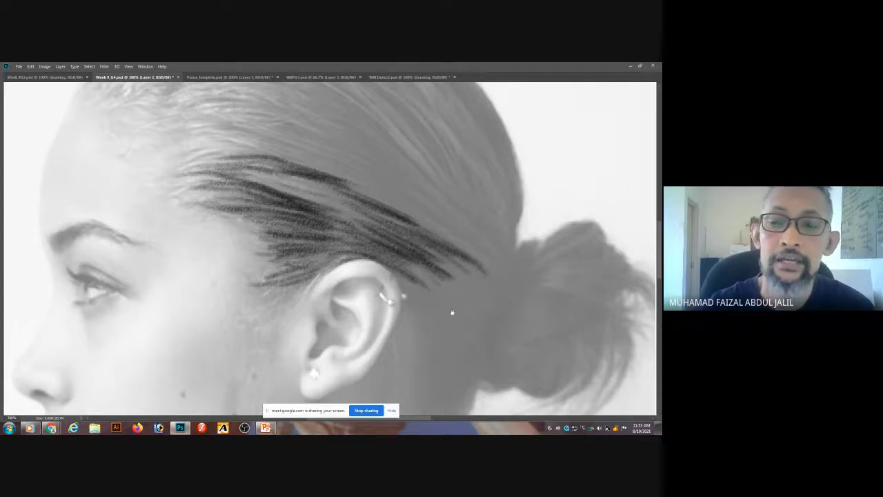
Add fine strands along the temple hairline and above it, and darken the hair between the temple and ear.
scroll(414, 296, "up", 1)
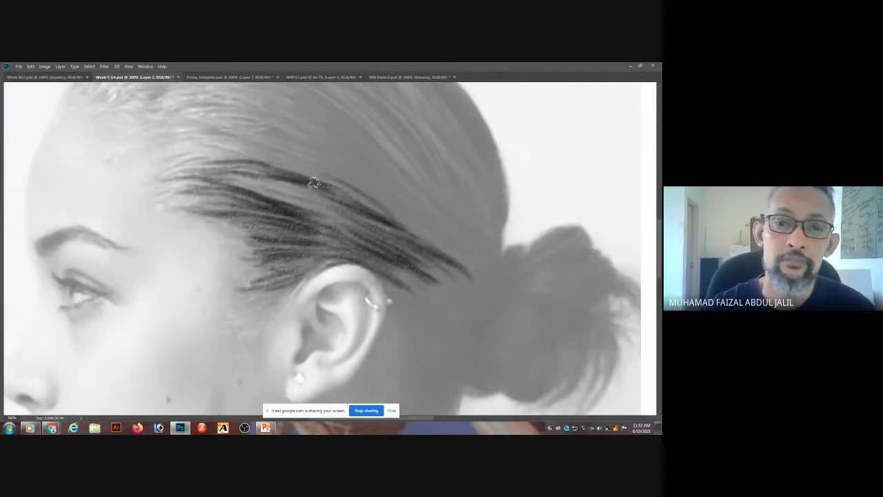
scroll(418, 195, "left", 3)
scroll(280, 116, "down", 1)
key("Tab")
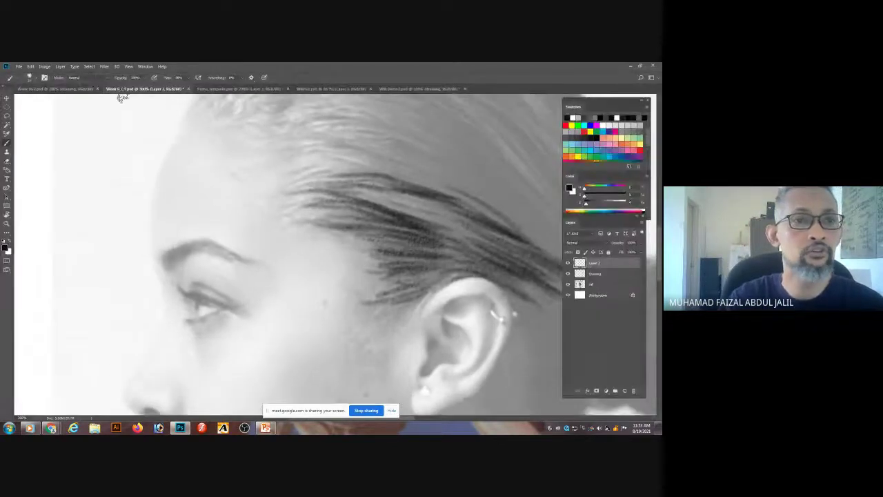
key("Tab")
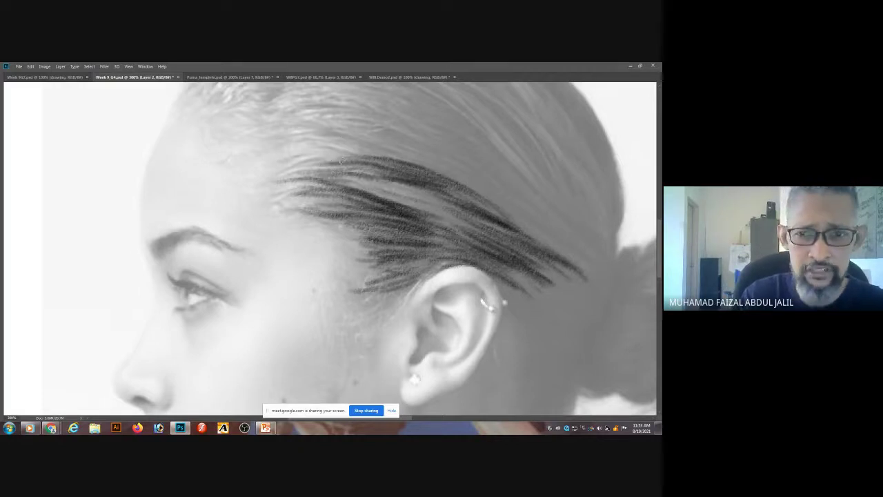
left_click_drag(346, 159, 282, 175)
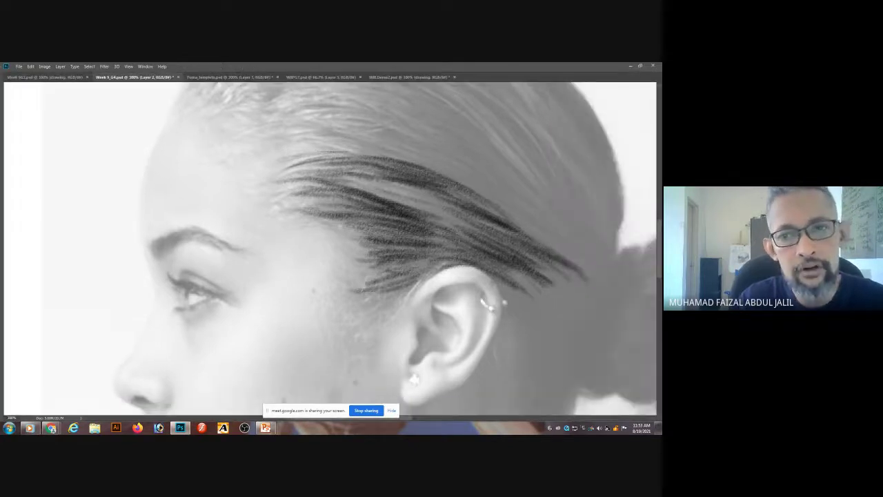
mouse_move(341, 145)
left_mouse_down()
mouse_move(320, 144)
mouse_move(371, 144)
left_mouse_up()
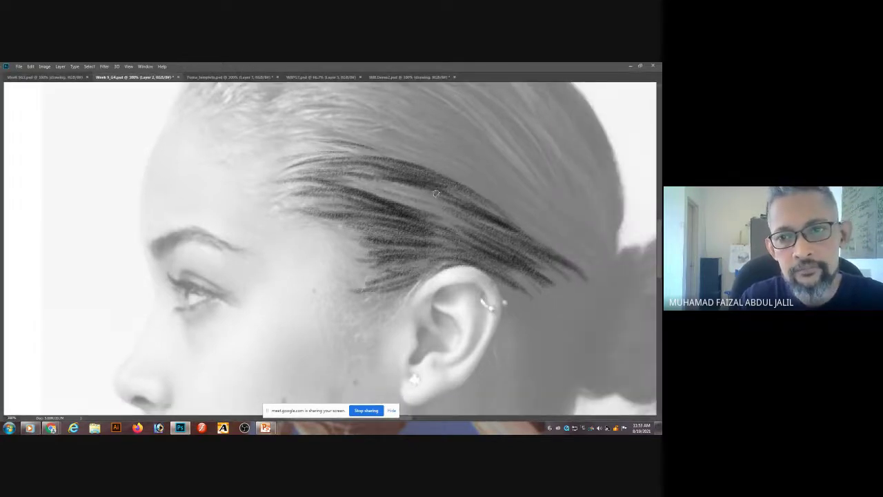
left_click_drag(410, 207, 460, 224)
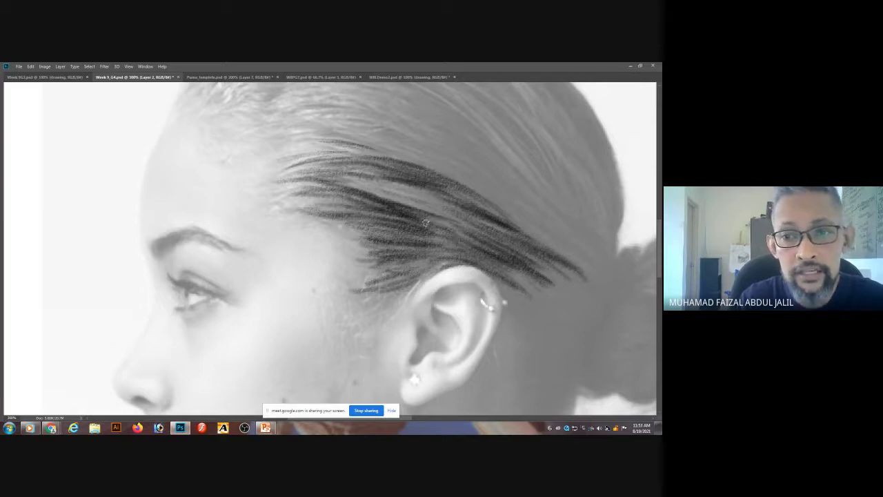
mouse_move(304, 204)
left_mouse_down()
mouse_move(339, 194)
mouse_move(279, 196)
mouse_move(321, 185)
mouse_move(271, 202)
left_mouse_up()
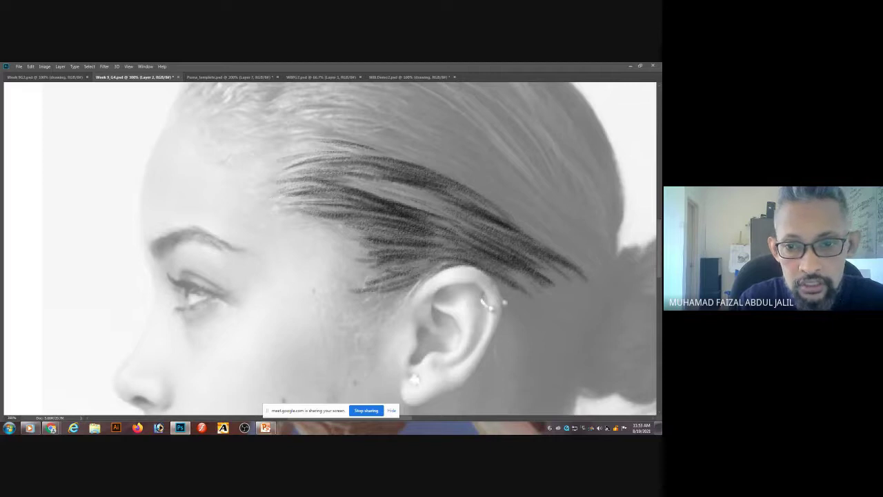
Draw the sideburn hair in front of the ear, including thin loose wisps curling down onto the cheek.
mouse_move(380, 238)
left_mouse_down()
mouse_move(397, 239)
mouse_move(339, 229)
left_mouse_up()
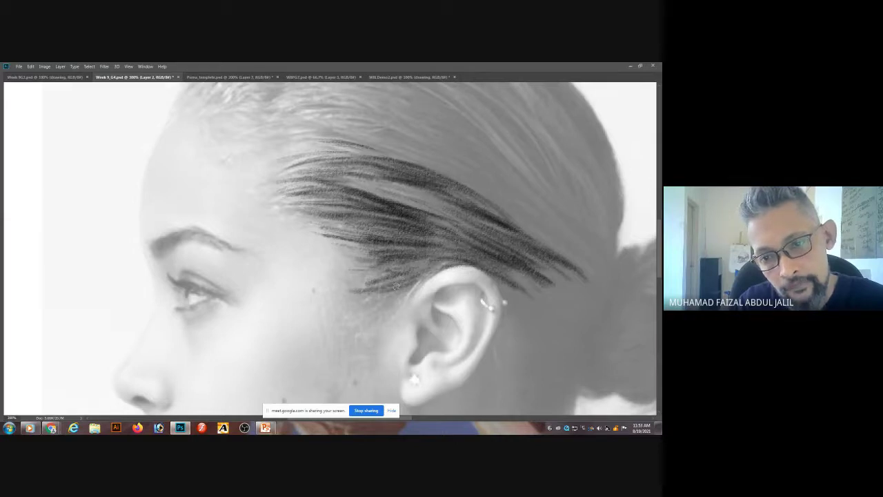
mouse_move(370, 304)
left_mouse_down()
mouse_move(404, 292)
mouse_move(366, 328)
mouse_move(389, 318)
left_mouse_up()
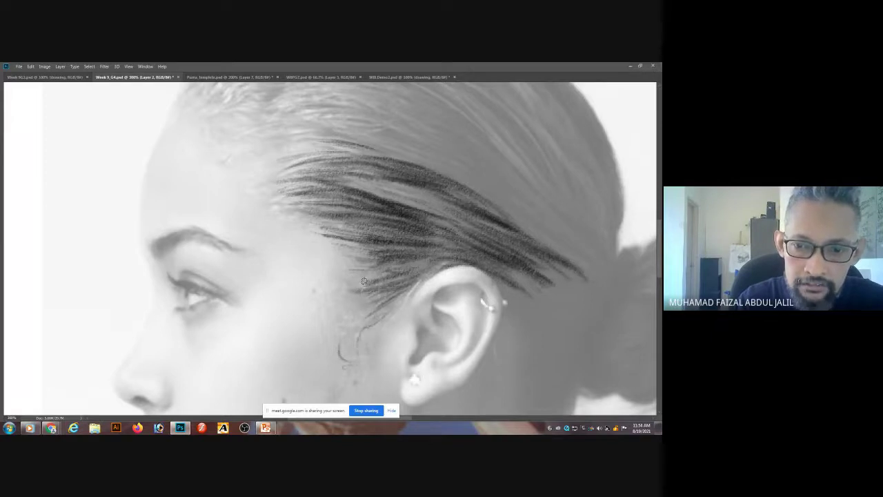
left_click_drag(359, 276, 404, 266)
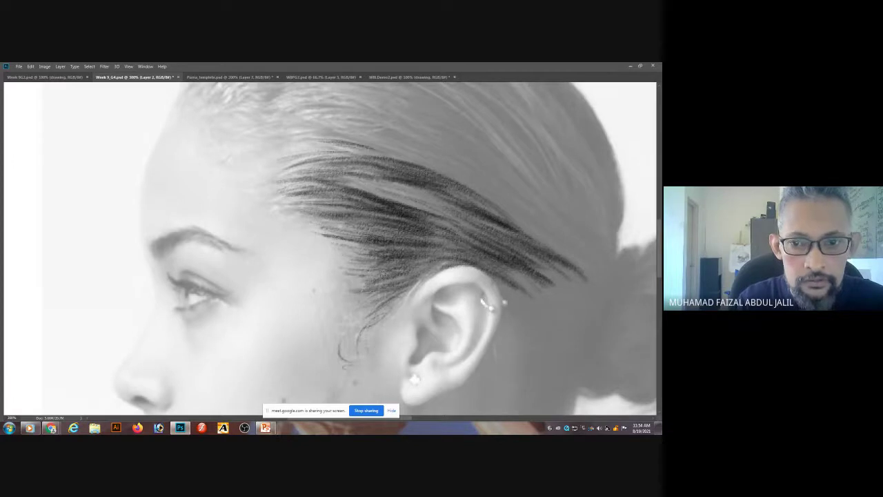
Deepen the strands above the ear and add a new band of dark strands above them, tapering at the hairline.
left_click_drag(351, 230, 413, 222)
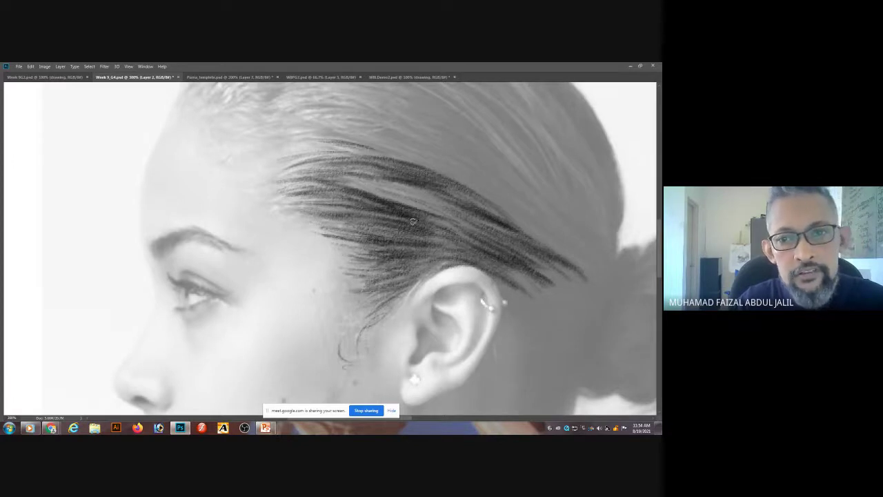
left_click_drag(356, 220, 385, 229)
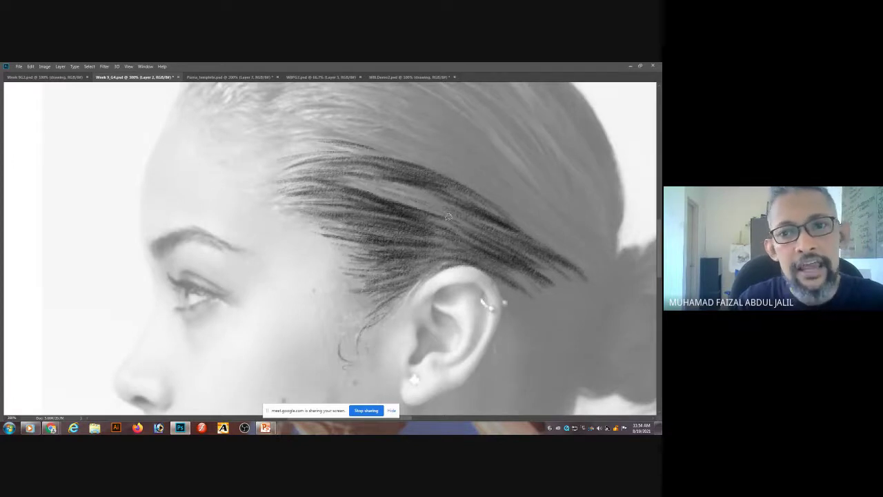
left_click_drag(348, 173, 378, 170)
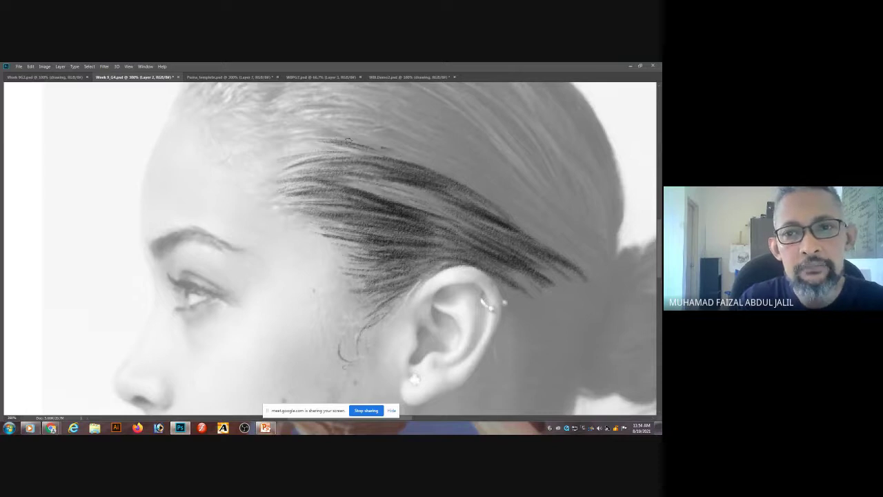
mouse_move(348, 141)
left_mouse_down()
mouse_move(376, 145)
mouse_move(275, 138)
mouse_move(341, 129)
mouse_move(309, 120)
mouse_move(351, 150)
mouse_move(376, 143)
mouse_move(295, 129)
mouse_move(369, 140)
mouse_move(305, 124)
mouse_move(375, 132)
mouse_move(418, 144)
left_mouse_up()
mouse_move(353, 124)
left_mouse_down()
mouse_move(435, 152)
mouse_move(443, 165)
left_mouse_up()
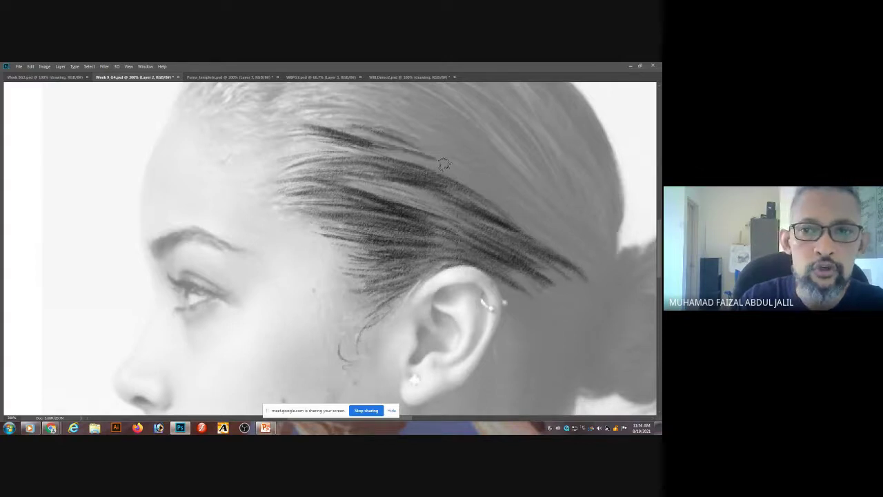
mouse_move(359, 142)
left_mouse_down()
mouse_move(466, 190)
mouse_move(255, 135)
left_mouse_up()
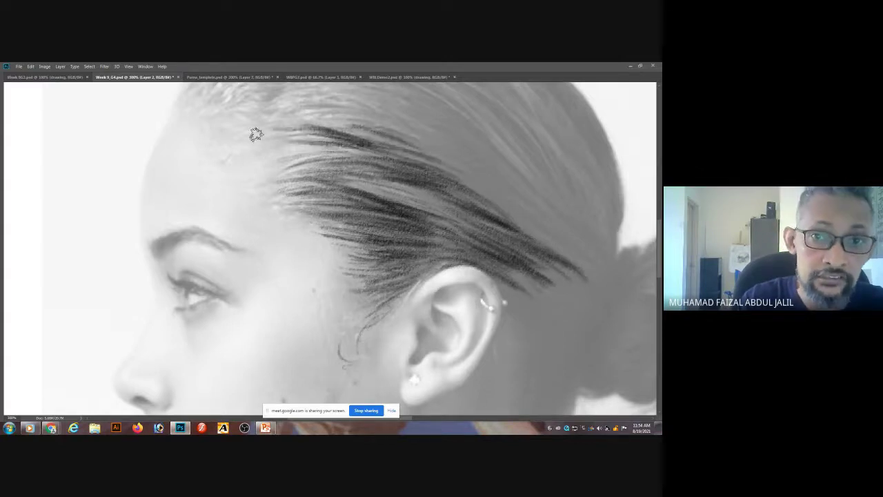
Paint hair strands along the upper forehead hairline and thicken the dark lock below them.
scroll(254, 207, "up", 5)
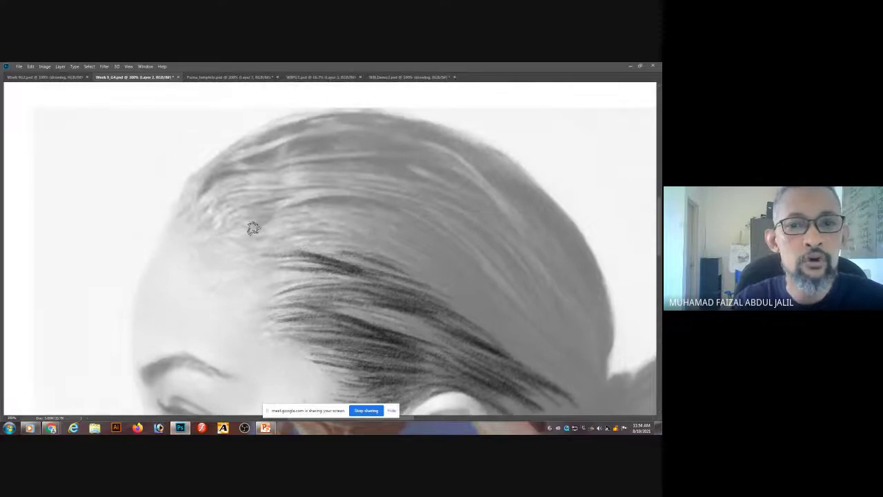
mouse_move(253, 229)
left_mouse_down()
mouse_move(305, 214)
mouse_move(245, 228)
mouse_move(306, 212)
mouse_move(289, 219)
mouse_move(343, 225)
mouse_move(327, 199)
mouse_move(355, 210)
mouse_move(350, 218)
mouse_move(350, 192)
mouse_move(308, 195)
mouse_move(284, 181)
mouse_move(353, 204)
mouse_move(311, 204)
mouse_move(337, 214)
mouse_move(316, 226)
mouse_move(351, 230)
mouse_move(308, 227)
mouse_move(381, 245)
mouse_move(294, 235)
mouse_move(372, 239)
mouse_move(385, 249)
mouse_move(305, 235)
mouse_move(393, 267)
left_mouse_up()
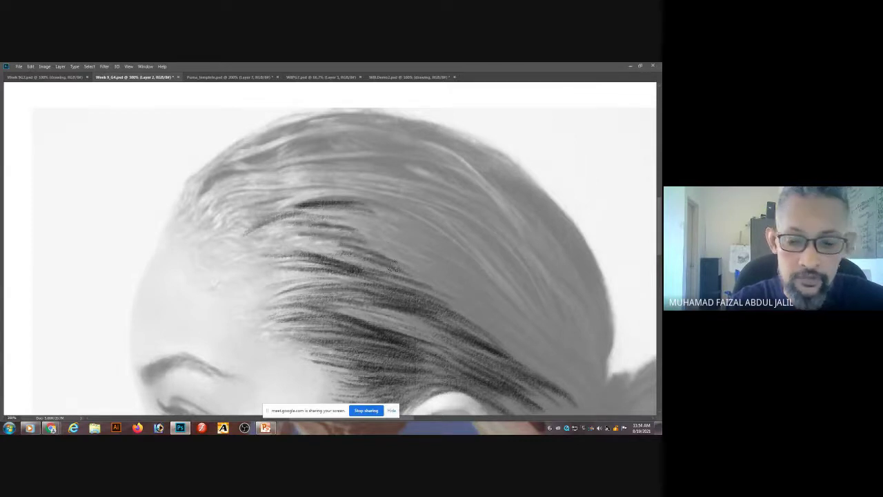
mouse_move(348, 247)
left_mouse_down()
mouse_move(377, 257)
mouse_move(363, 240)
mouse_move(409, 275)
left_mouse_up()
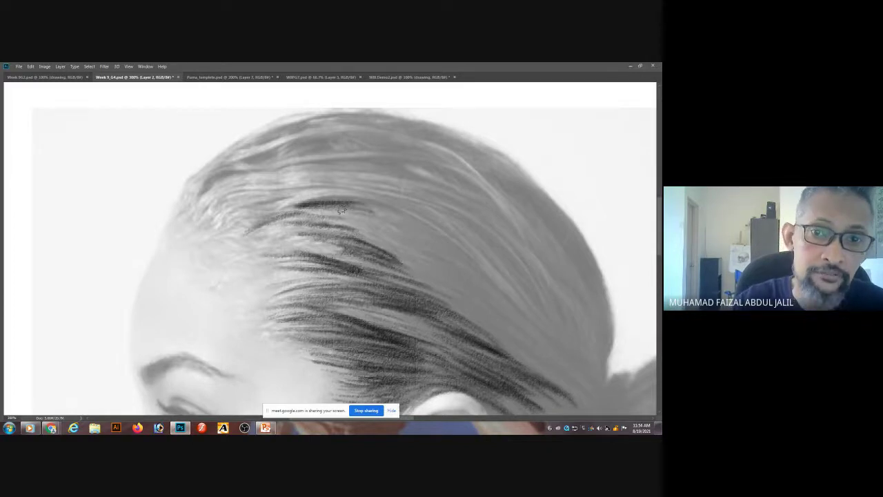
mouse_move(342, 211)
left_mouse_down()
mouse_move(263, 219)
mouse_move(287, 208)
mouse_move(236, 223)
left_mouse_up()
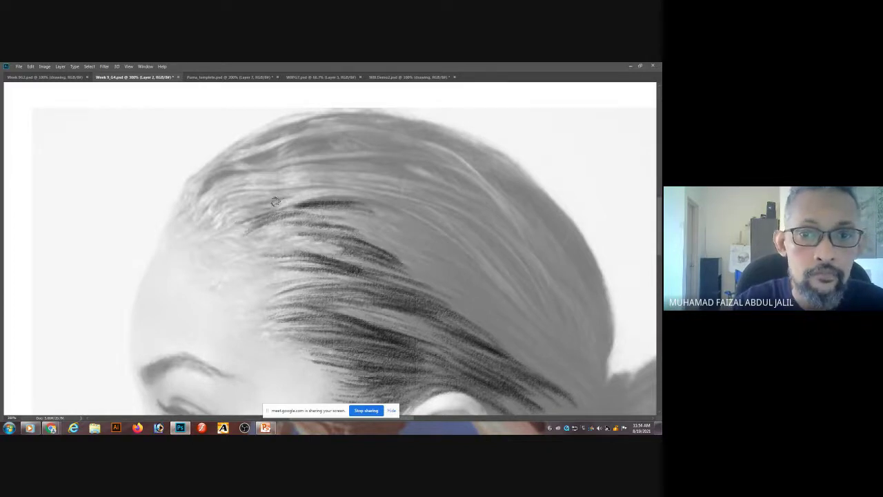
left_click_drag(286, 201, 222, 211)
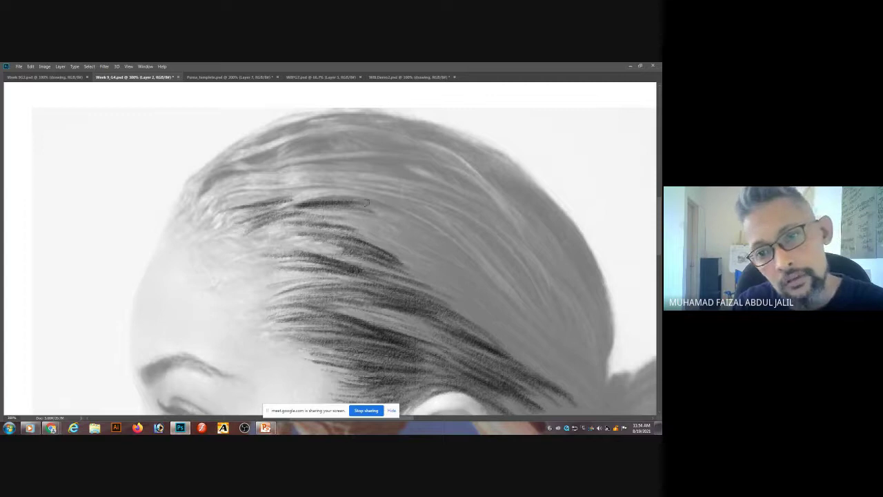
Sweep a long dark strand from the forehead hair around toward the back of the head and fill strands beneath it.
left_click_drag(297, 203, 407, 220)
mouse_move(330, 209)
left_mouse_down()
mouse_move(420, 219)
mouse_move(381, 208)
mouse_move(424, 222)
mouse_move(423, 232)
mouse_move(387, 232)
mouse_move(494, 296)
mouse_move(459, 264)
mouse_move(504, 307)
left_mouse_up()
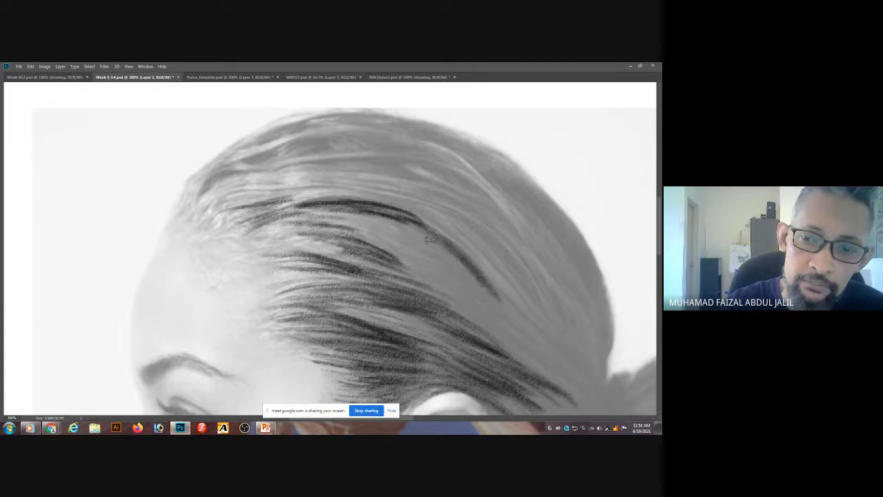
mouse_move(431, 240)
left_mouse_down()
mouse_move(490, 299)
mouse_move(458, 273)
mouse_move(483, 291)
left_mouse_up()
mouse_move(384, 232)
left_mouse_down()
mouse_move(487, 299)
mouse_move(420, 245)
mouse_move(500, 306)
mouse_move(447, 246)
mouse_move(507, 319)
mouse_move(415, 260)
mouse_move(507, 332)
mouse_move(379, 241)
mouse_move(460, 302)
mouse_move(419, 286)
left_mouse_up()
scroll(436, 310, "down", 2)
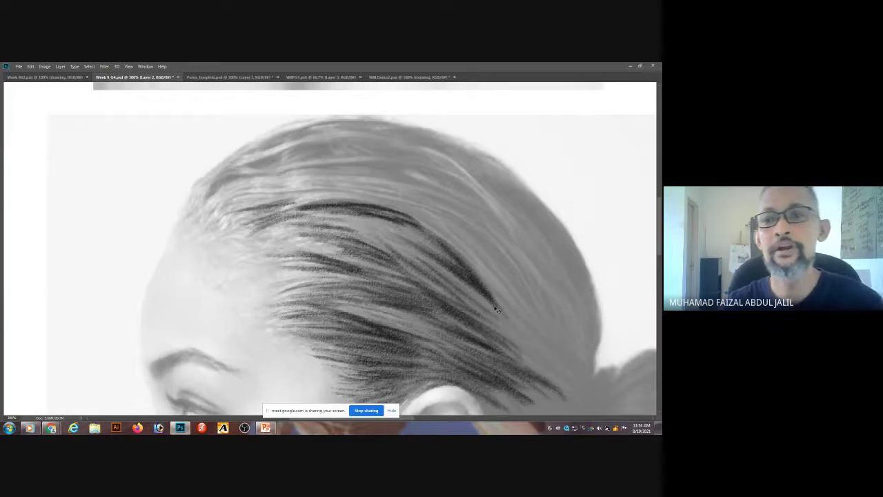
Draw dark strands along the top of the hair bun and short strands around its base where it is tied.
scroll(436, 309, "down", 4)
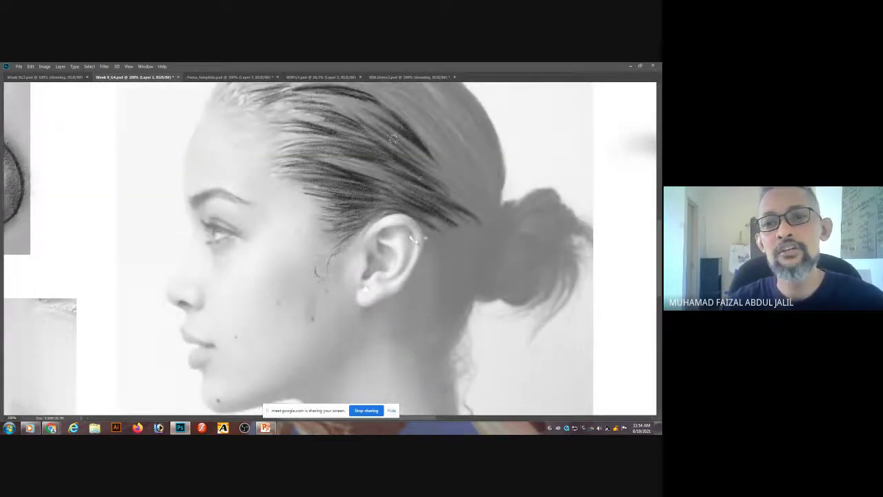
mouse_move(405, 148)
left_mouse_down()
mouse_move(449, 194)
mouse_move(515, 223)
mouse_move(556, 209)
mouse_move(523, 208)
left_mouse_up()
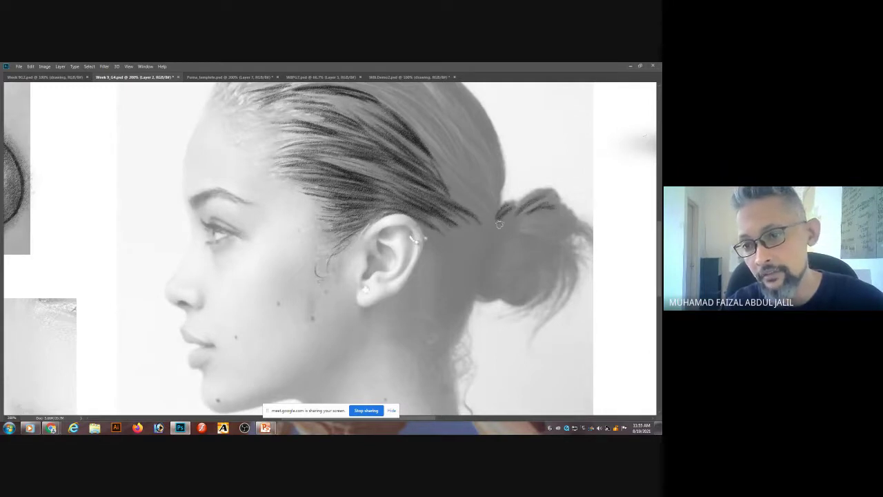
left_click_drag(503, 224, 501, 242)
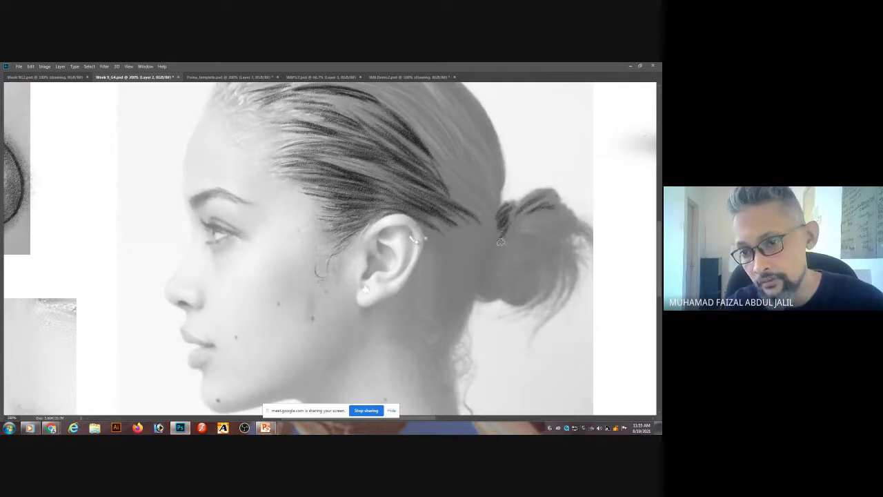
left_click_drag(481, 295, 489, 298)
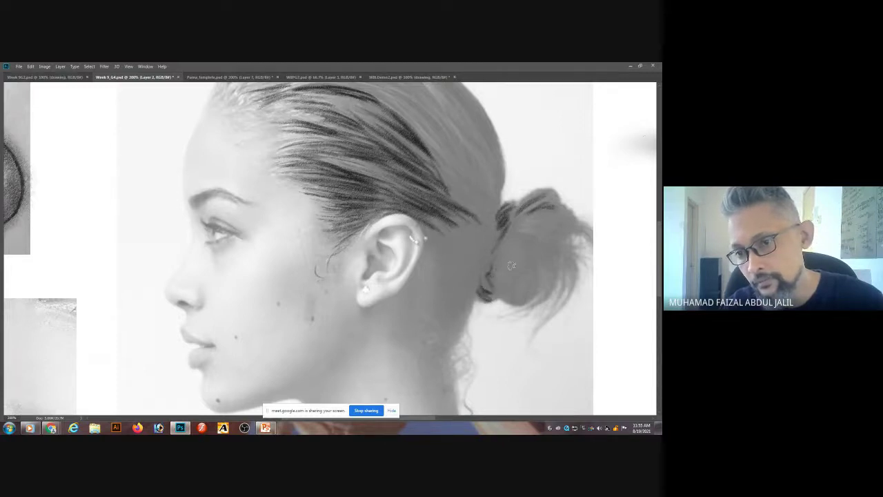
Add strands inside the bun and fill the hair behind the ear with dark strands converging on the tie.
mouse_move(513, 257)
left_mouse_down()
mouse_move(537, 239)
mouse_move(516, 239)
mouse_move(498, 256)
mouse_move(518, 250)
mouse_move(453, 224)
mouse_move(480, 251)
mouse_move(489, 248)
mouse_move(461, 245)
mouse_move(439, 207)
mouse_move(484, 240)
mouse_move(459, 226)
mouse_move(480, 258)
mouse_move(472, 232)
mouse_move(484, 263)
mouse_move(473, 223)
mouse_move(481, 245)
mouse_move(481, 233)
mouse_move(488, 241)
mouse_move(467, 205)
mouse_move(479, 234)
mouse_move(472, 252)
mouse_move(456, 231)
mouse_move(479, 272)
mouse_move(473, 282)
mouse_move(464, 285)
mouse_move(450, 231)
mouse_move(466, 291)
mouse_move(450, 236)
mouse_move(466, 243)
mouse_move(456, 252)
mouse_move(465, 296)
mouse_move(462, 250)
mouse_move(452, 268)
mouse_move(428, 230)
mouse_move(444, 246)
mouse_move(457, 299)
mouse_move(447, 265)
mouse_move(456, 270)
mouse_move(450, 308)
mouse_move(465, 304)
mouse_move(450, 351)
mouse_move(459, 294)
mouse_move(439, 290)
mouse_move(450, 283)
mouse_move(432, 248)
mouse_move(457, 272)
mouse_move(441, 228)
mouse_move(485, 235)
mouse_move(481, 209)
mouse_move(457, 277)
mouse_move(428, 221)
mouse_move(468, 265)
left_mouse_up()
key("ctrl+z")
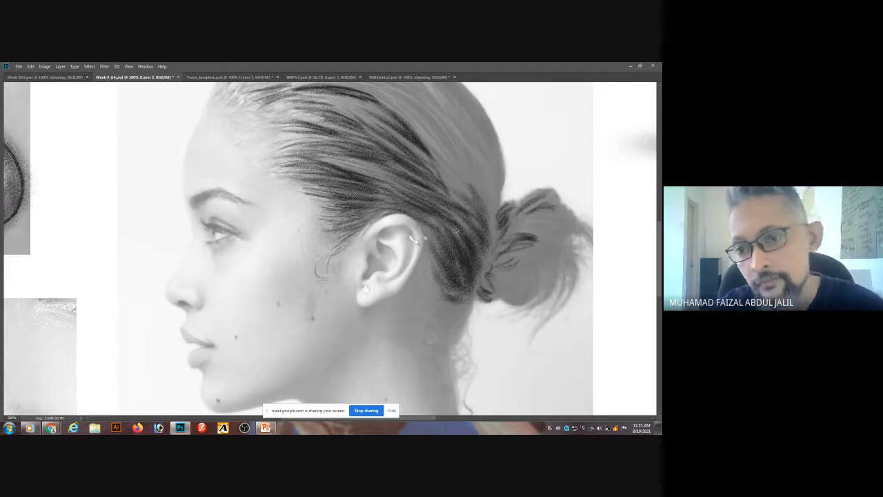
mouse_move(472, 260)
left_mouse_down()
mouse_move(456, 209)
mouse_move(476, 231)
left_mouse_up()
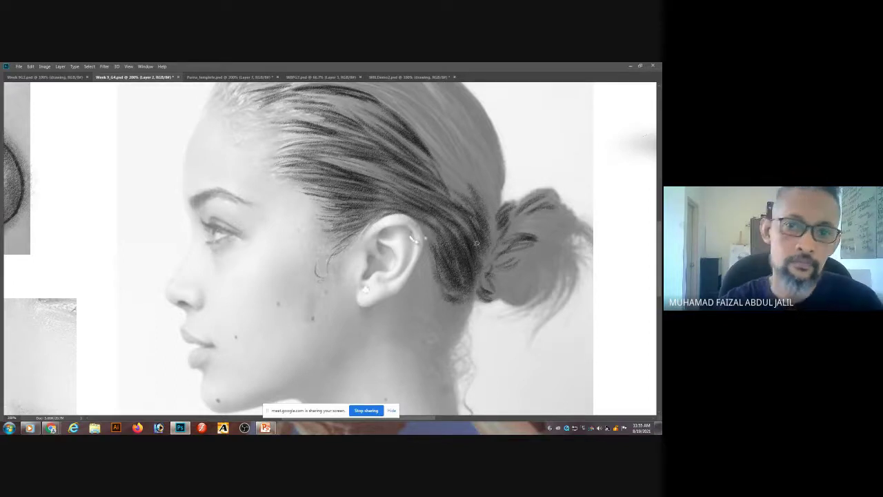
Set the brush colour to white and paint thin highlight strands above the ear and through the hair sweeping back to the bun.
key("Tab")
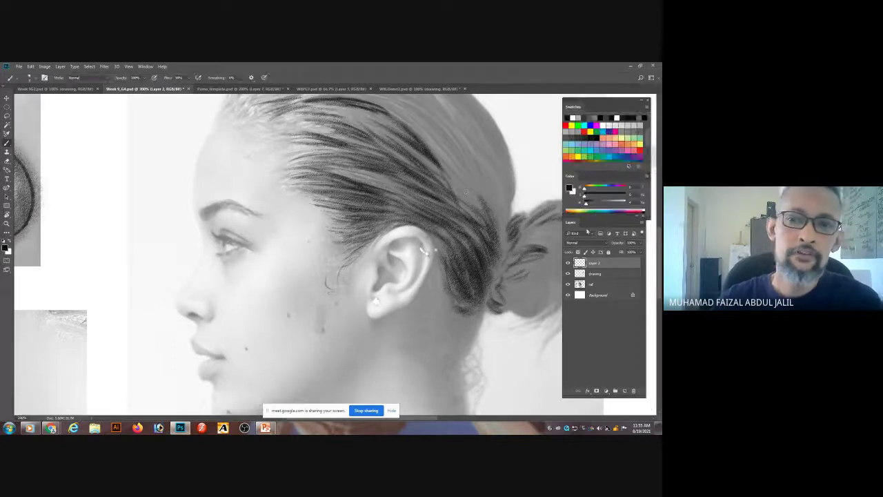
left_click(621, 204)
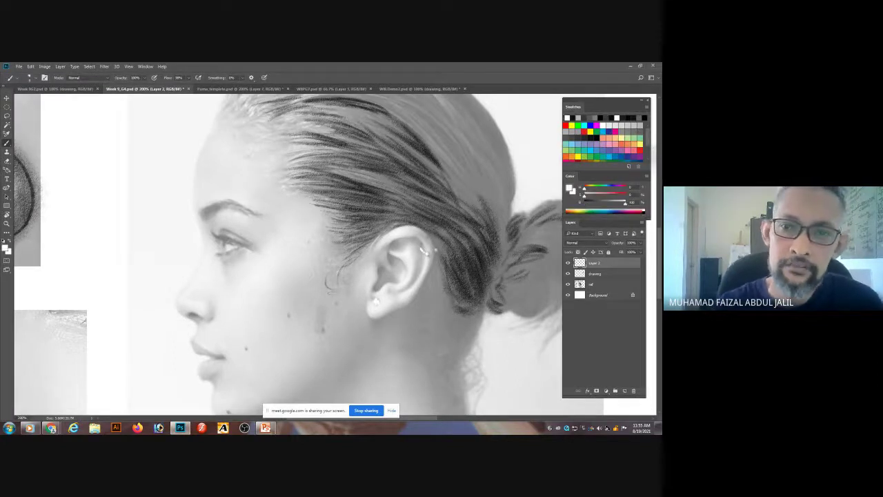
left_click_drag(334, 170, 374, 185)
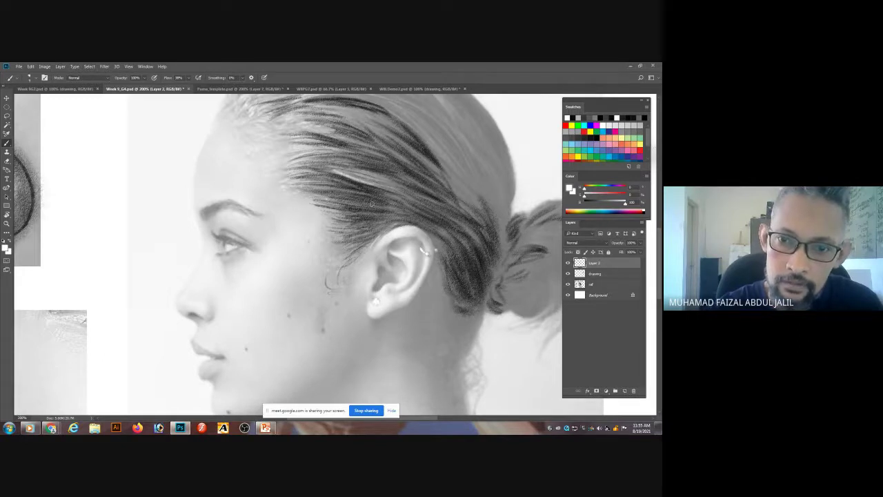
left_click_drag(332, 207, 402, 201)
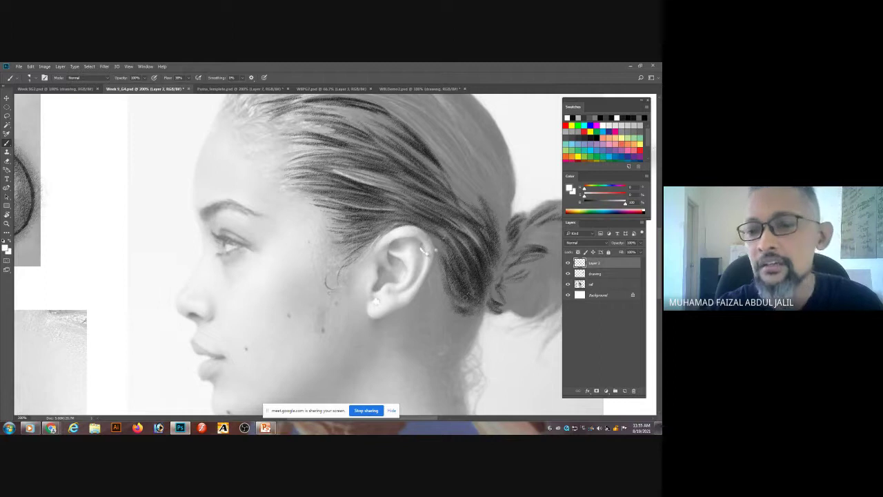
left_click_drag(467, 296, 445, 262)
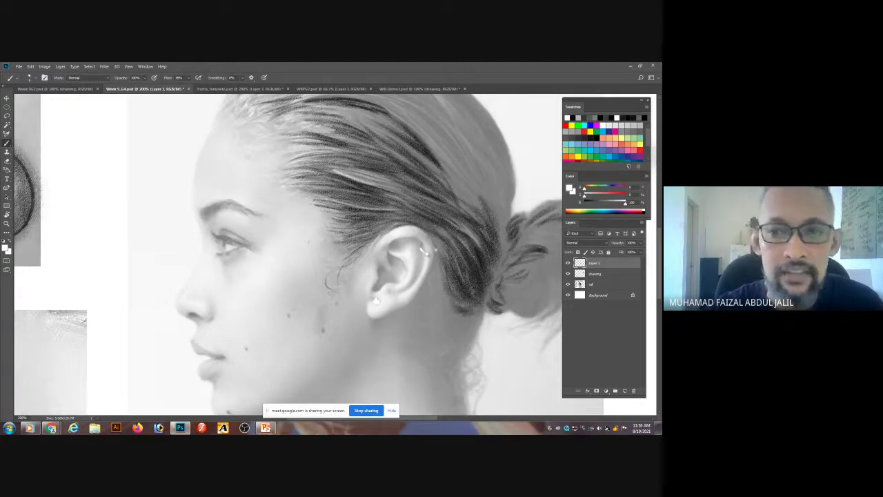
left_click_drag(435, 196, 388, 164)
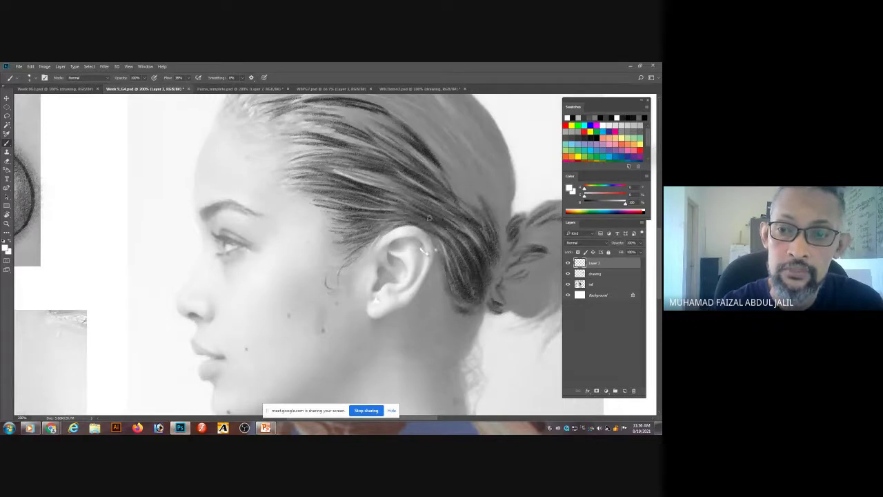
Hide the reference photo layer to leave only the drawn hair and facial features on the white page.
left_click(568, 284)
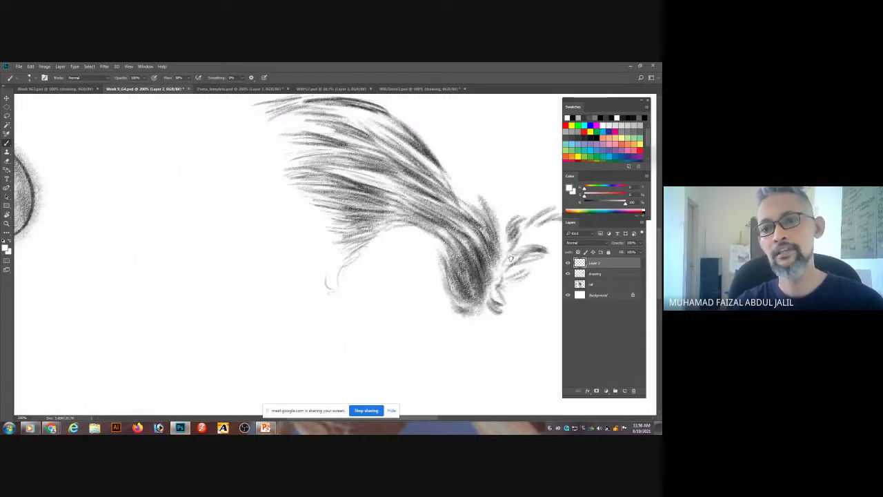
key("ctrl+minus")
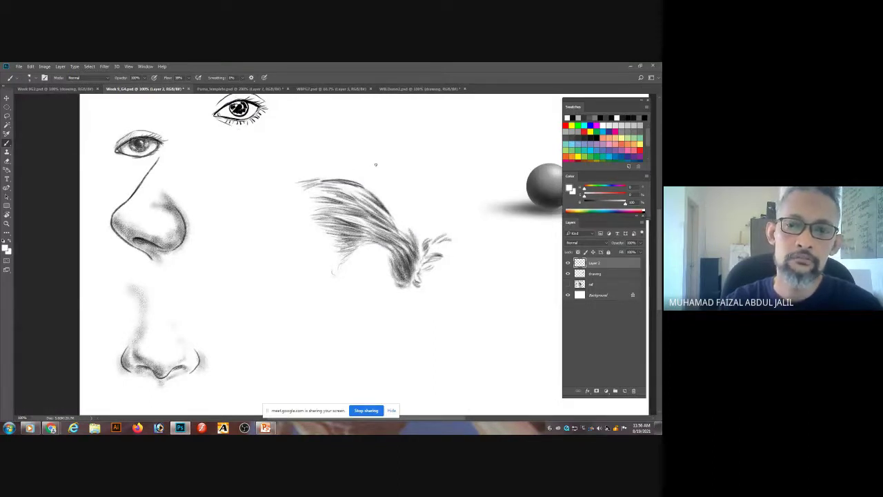
left_click_drag(433, 255, 421, 279)
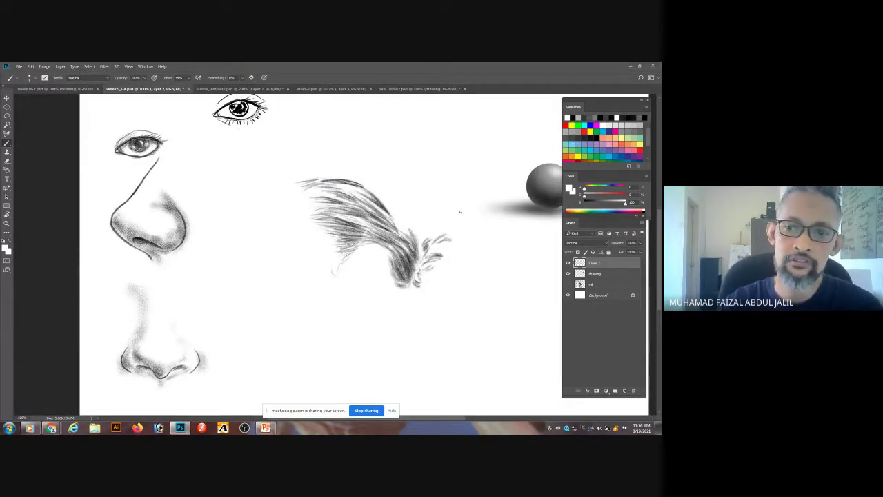
Fill the Background layer with a medium grey.
left_click(619, 295)
left_click_drag(615, 203, 620, 204)
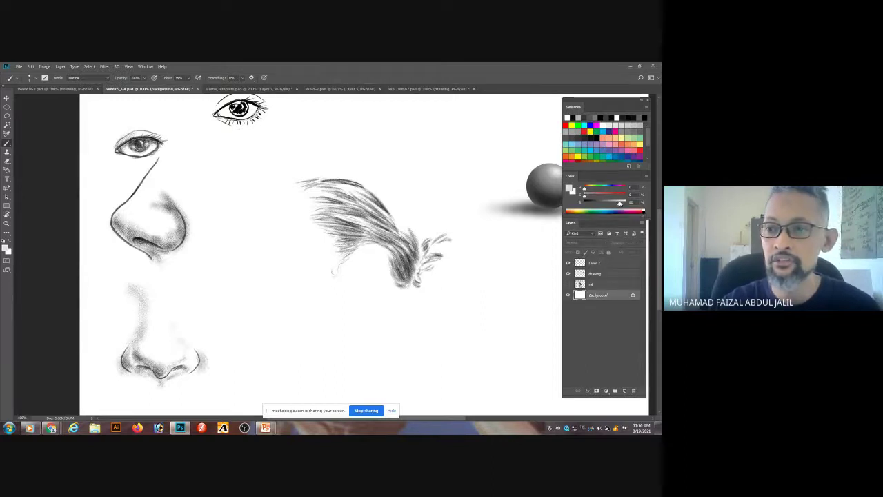
key("alt+BackSpace")
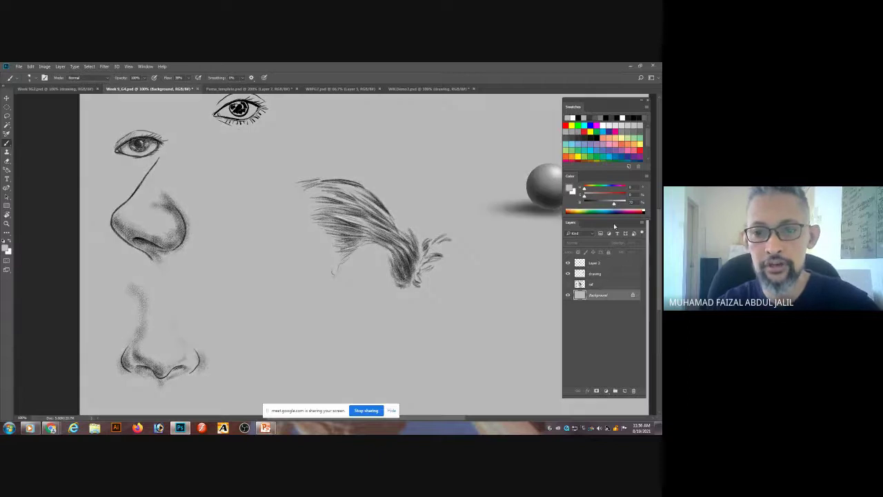
left_click_drag(620, 204, 607, 204)
key("alt+BackSpace")
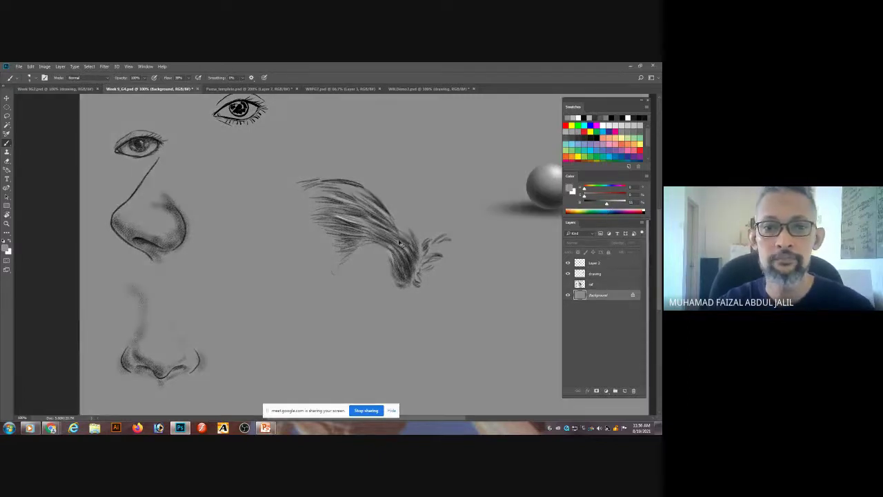
Return to Layer 2, choose a light grey and paint highlight strands in the bun.
scroll(391, 240, "up", 4)
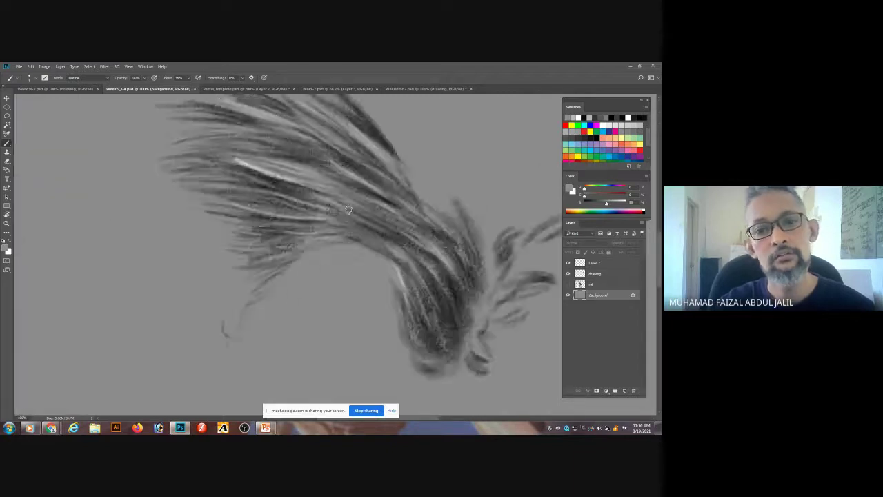
left_click(594, 263)
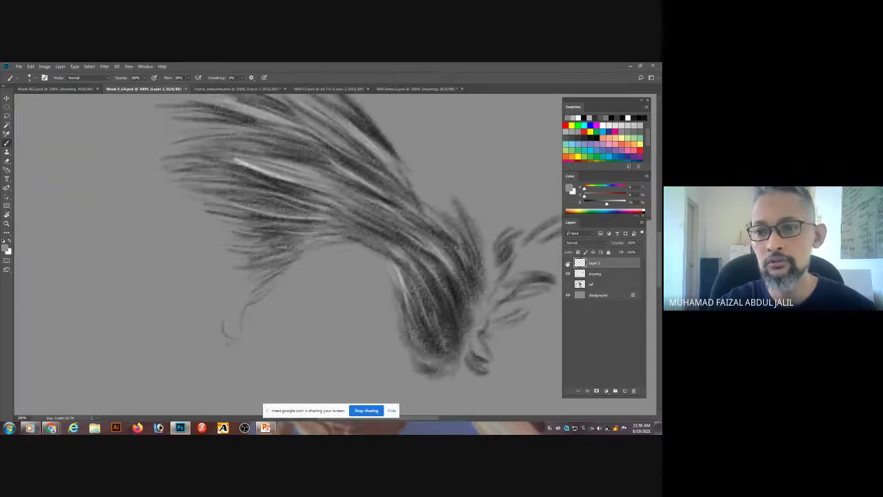
left_click(568, 263)
left_click(568, 263)
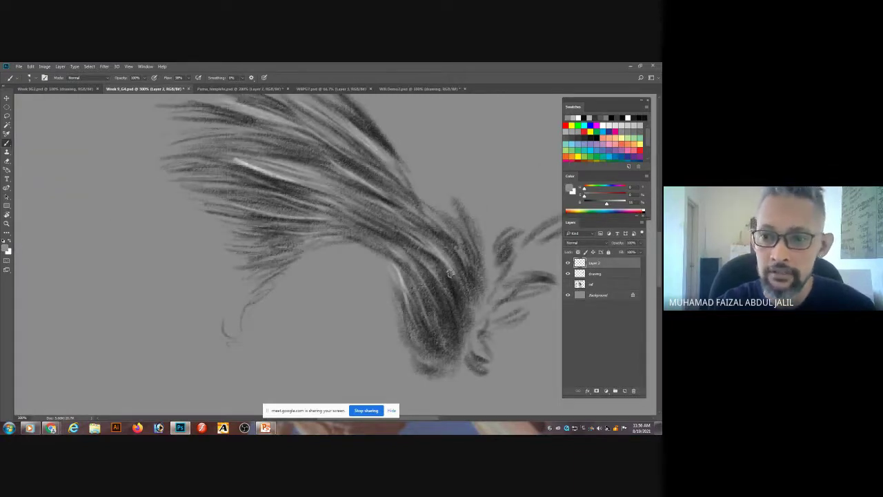
left_click(555, 236, "alt")
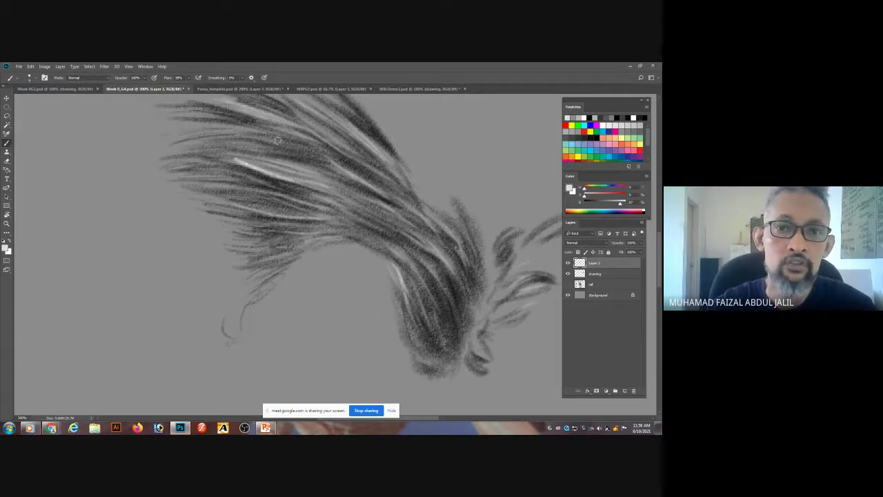
scroll(366, 200, "down", 2)
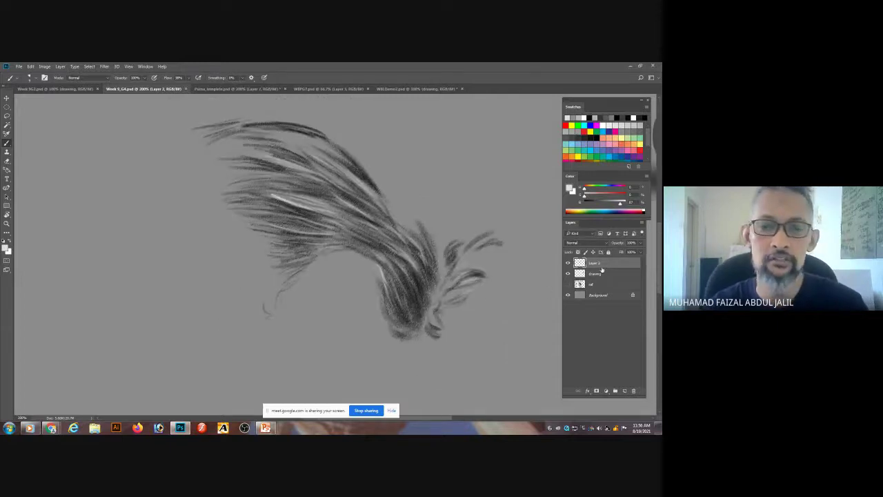
key("ctrl+minus")
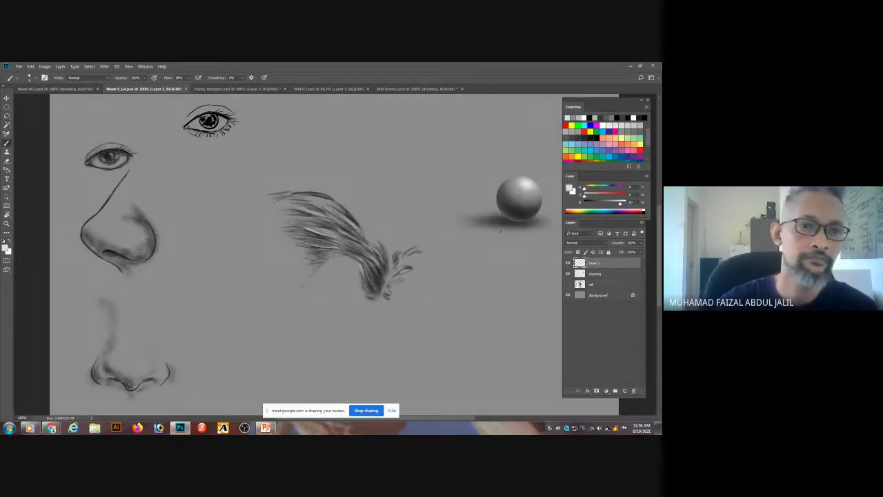
Paint small light reflections on both sides of the iris in the shaded eye above the side-view nose.
scroll(105, 155, "up", 5)
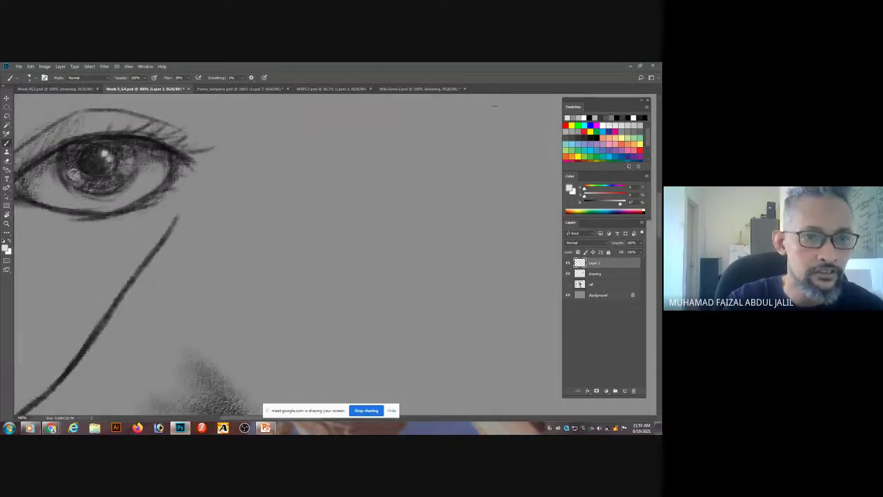
left_click_drag(72, 174, 125, 173)
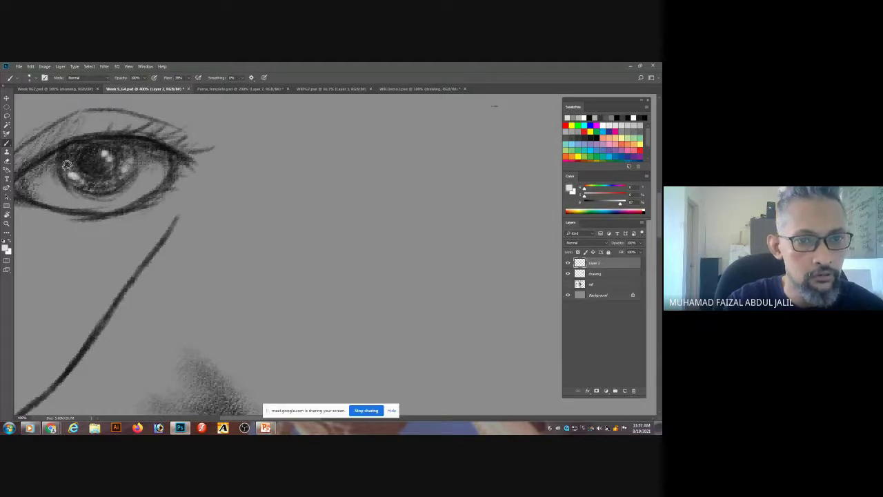
left_click_drag(67, 166, 67, 158)
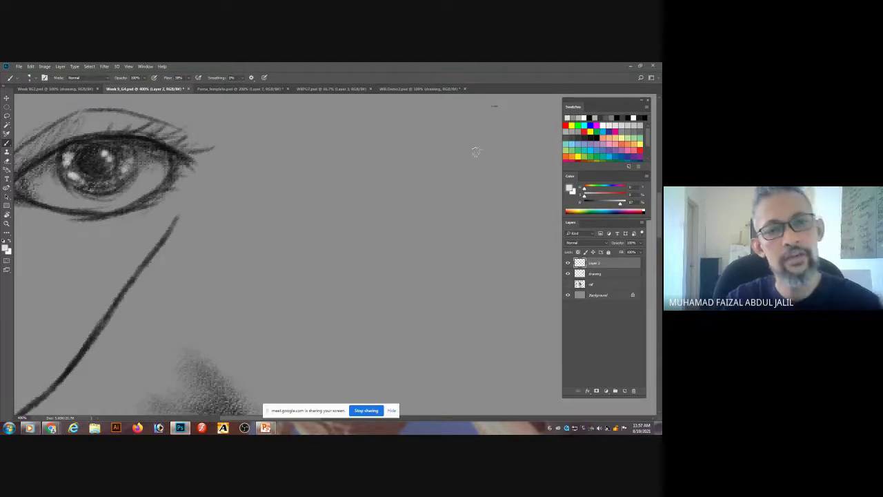
scroll(477, 183, "down", 1)
scroll(475, 185, "down", 2)
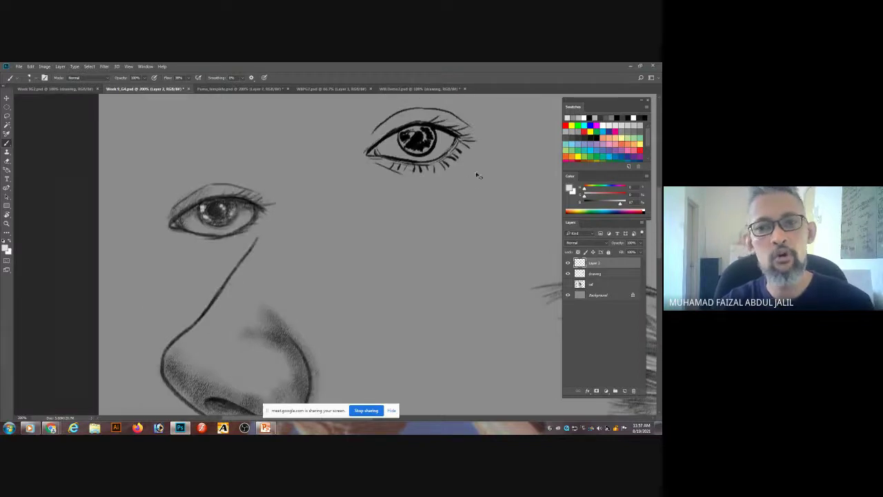
scroll(476, 175, "down", 2)
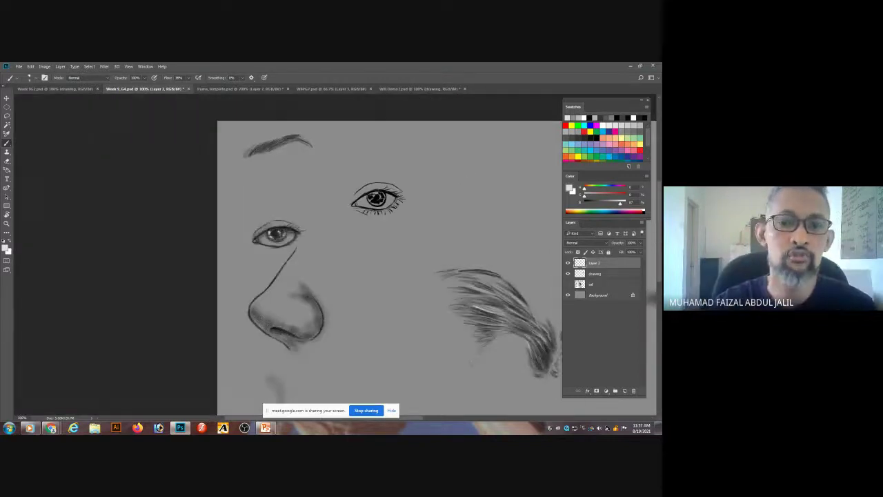
Shade light grey highlights onto the white of the shaded eye, its upper eyelid and its lower lid.
scroll(265, 200, "up", 4)
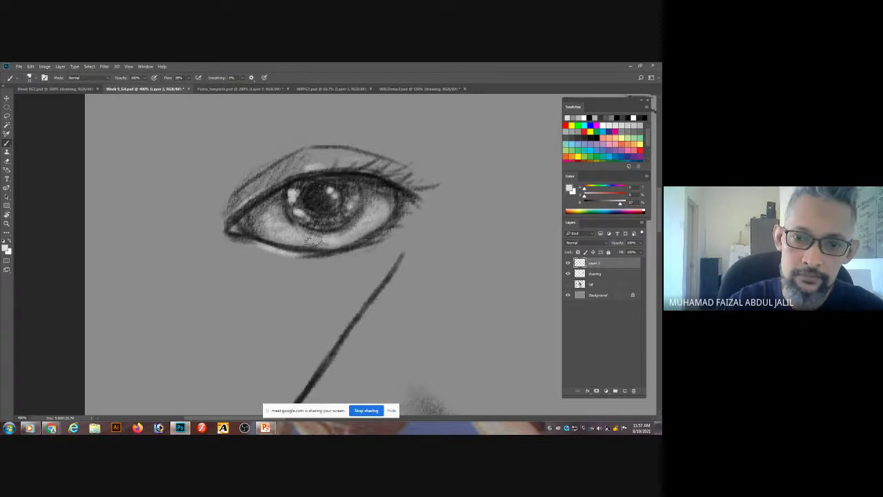
scroll(358, 238, "down", 4)
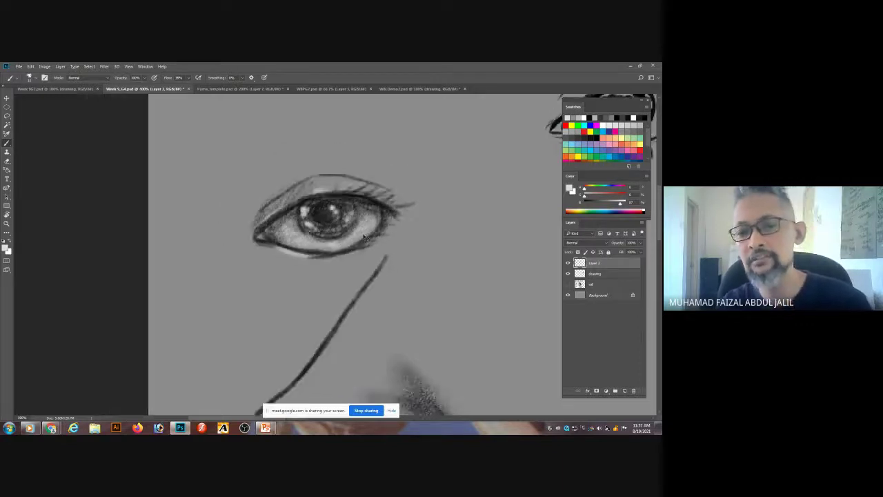
scroll(365, 233, "down", 3)
Shade soft light grey highlights onto the tip and nostril wings of the front-view nose with an enlarged brush.
scroll(217, 291, "up", 6)
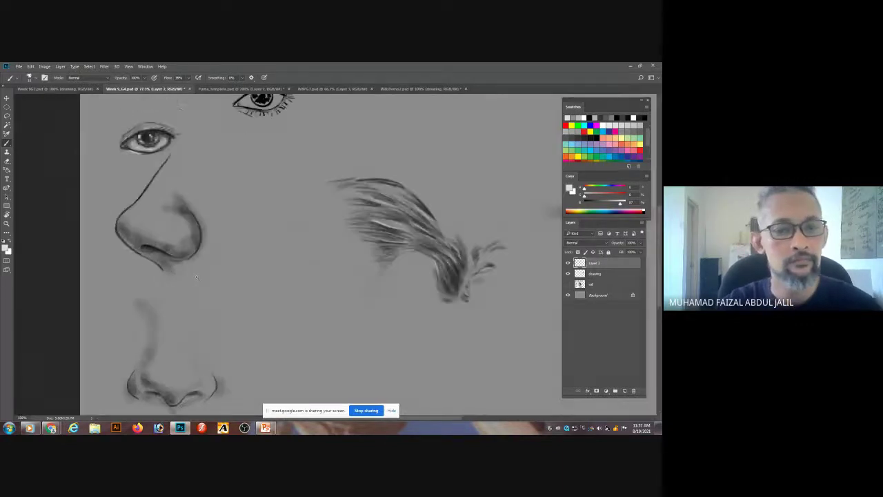
scroll(218, 291, "down", 2)
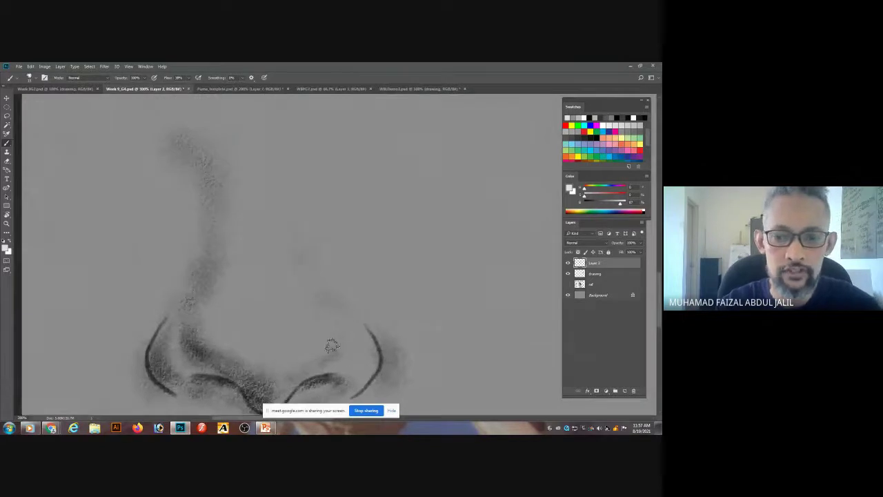
key("bracketright")
key("bracketright")
key("bracketright")
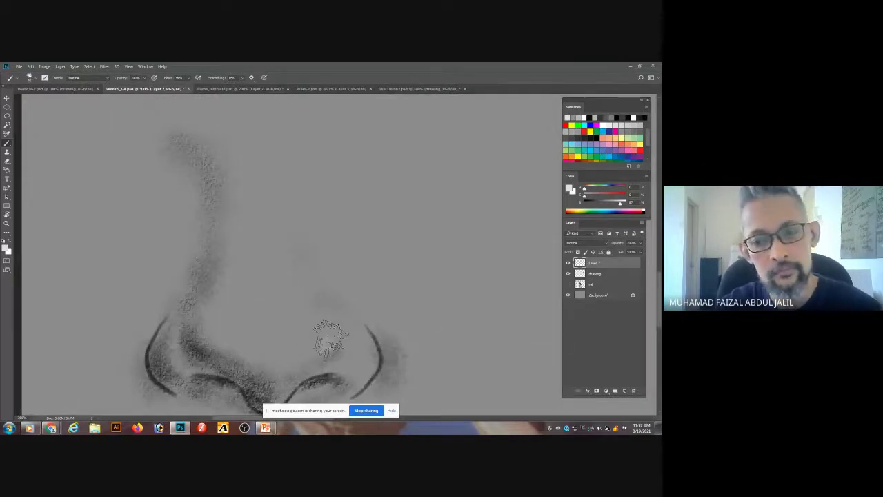
mouse_move(332, 330)
left_mouse_down()
mouse_move(325, 299)
mouse_move(303, 293)
mouse_move(282, 358)
left_mouse_up()
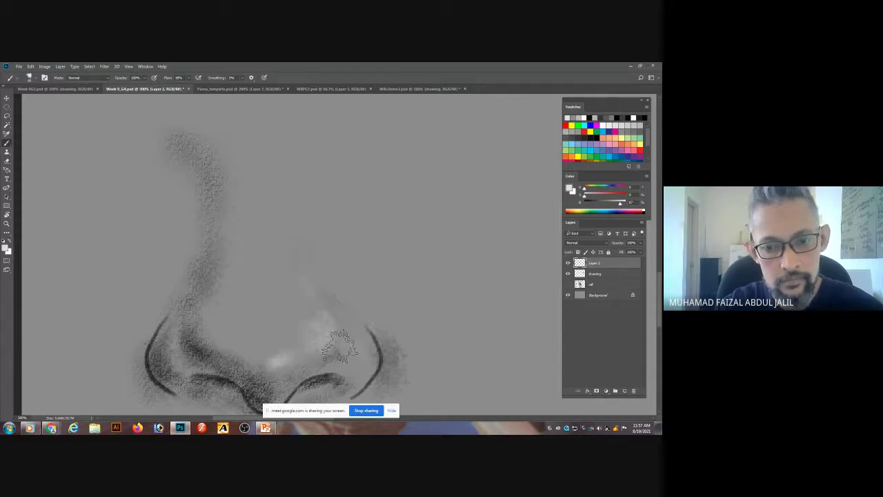
scroll(362, 358, "down", 3)
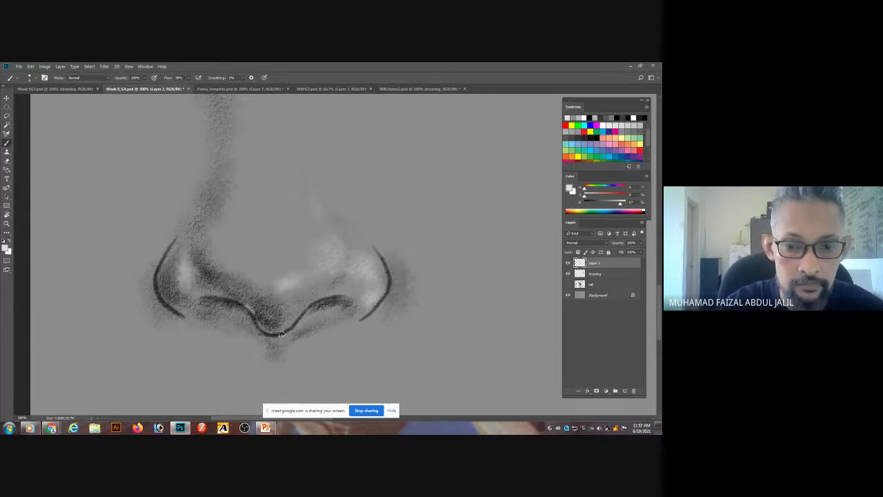
Paint thin light grey edge highlights along the inside of the side-view nose's tip outline.
scroll(341, 316, "up", 10)
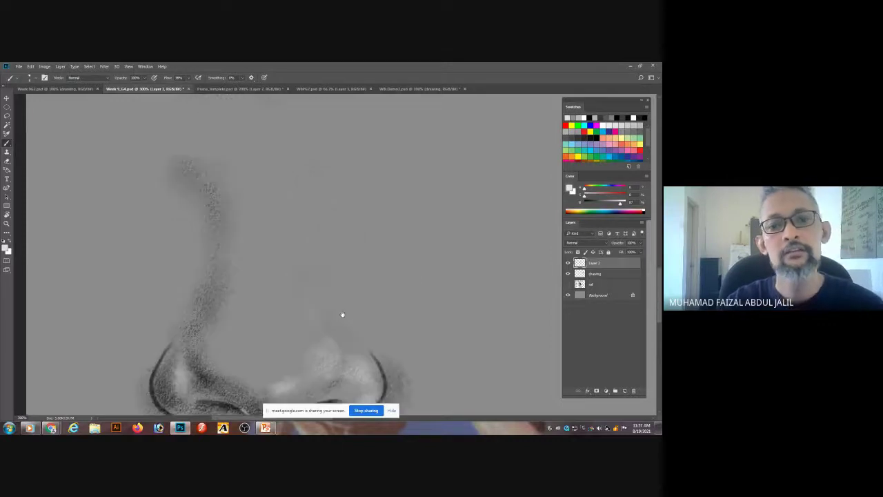
mouse_move(134, 190)
left_mouse_down()
mouse_move(153, 163)
mouse_move(185, 194)
left_mouse_up()
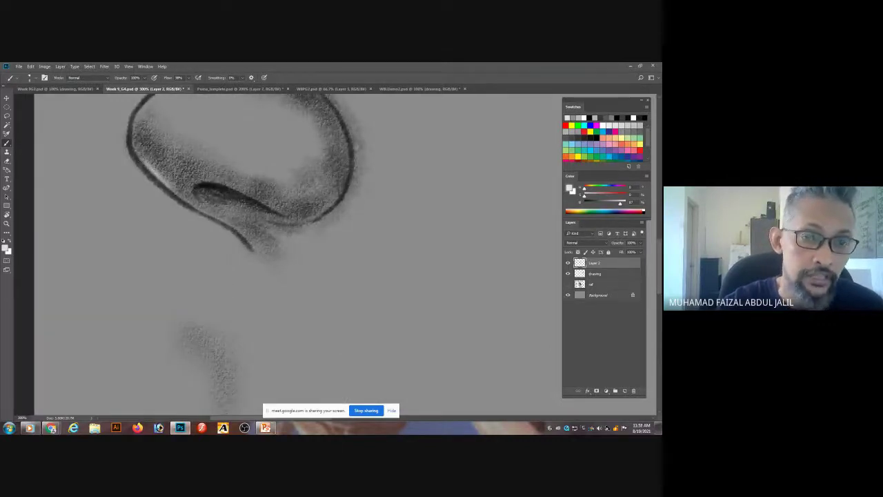
left_click_drag(149, 124, 163, 171)
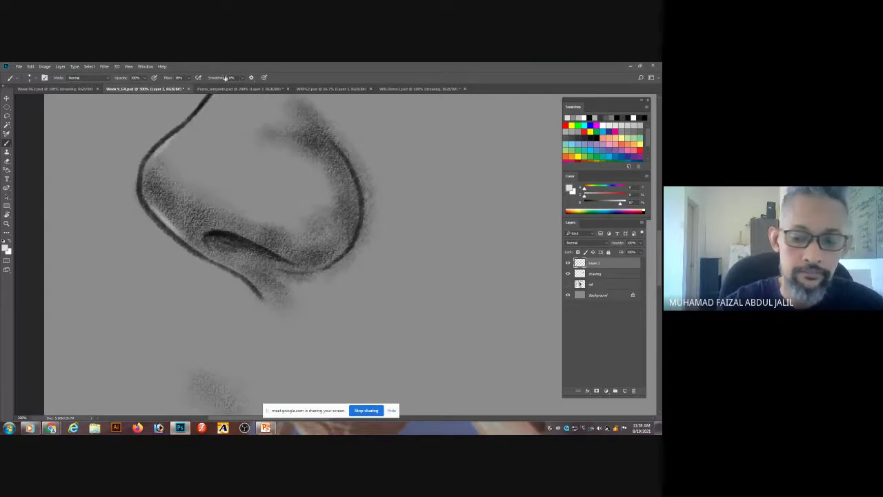
Enlarge the brush and shade soft light grey highlights onto the side-view nose's nostril wing and along its bridge.
key("bracketright")
key("bracketright")
key("bracketright")
key("bracketright")
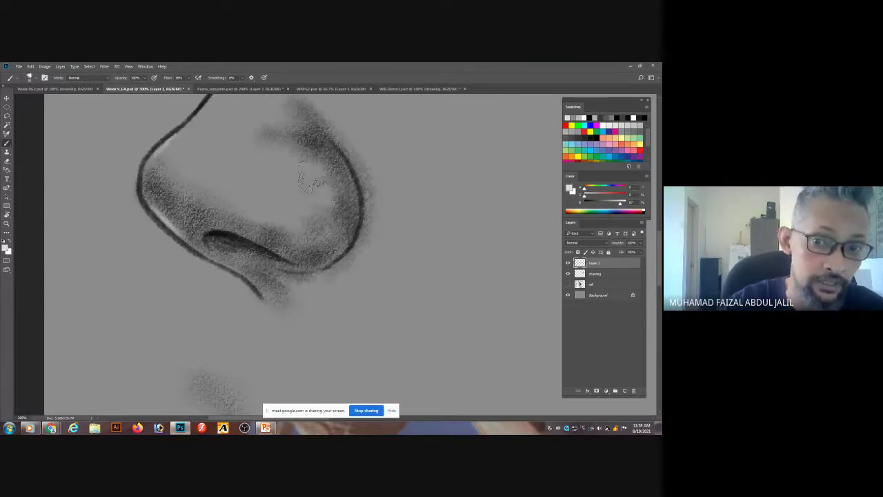
mouse_move(317, 194)
left_mouse_down()
mouse_move(276, 148)
mouse_move(318, 195)
mouse_move(296, 164)
mouse_move(281, 207)
mouse_move(242, 202)
mouse_move(211, 183)
mouse_move(227, 126)
mouse_move(260, 126)
mouse_move(257, 233)
left_mouse_up()
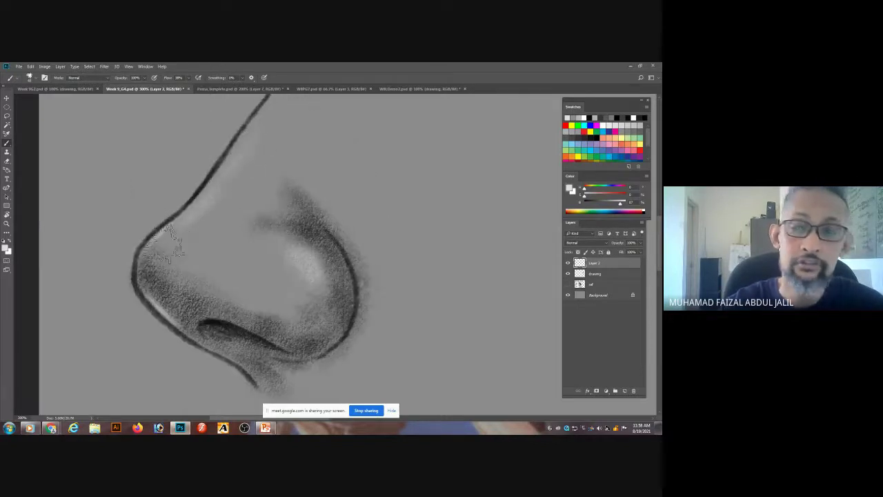
scroll(264, 249, "down", 5)
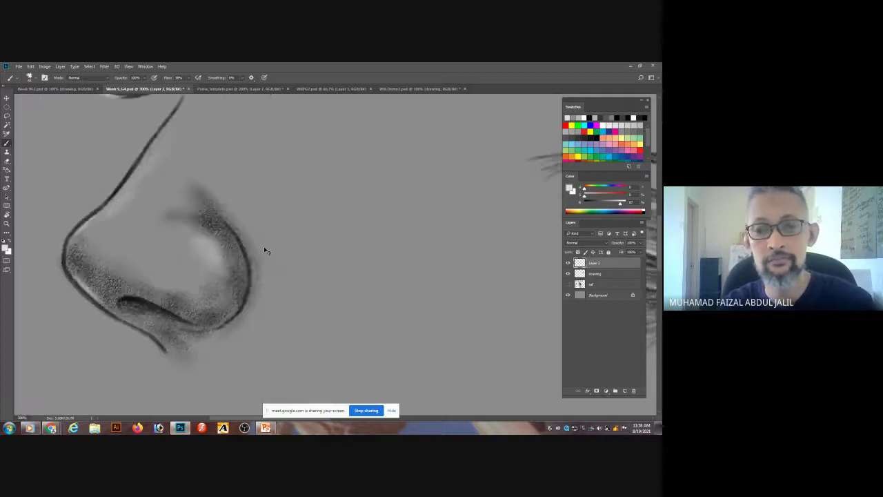
scroll(279, 239, "down", 1)
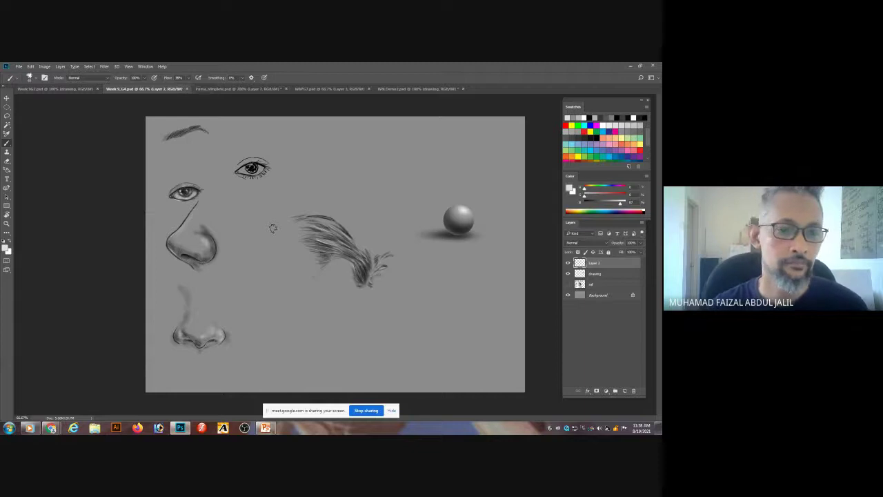
Switch to the Google Meet call, unmute the microphone and mute it again.
mouse_move(54, 430)
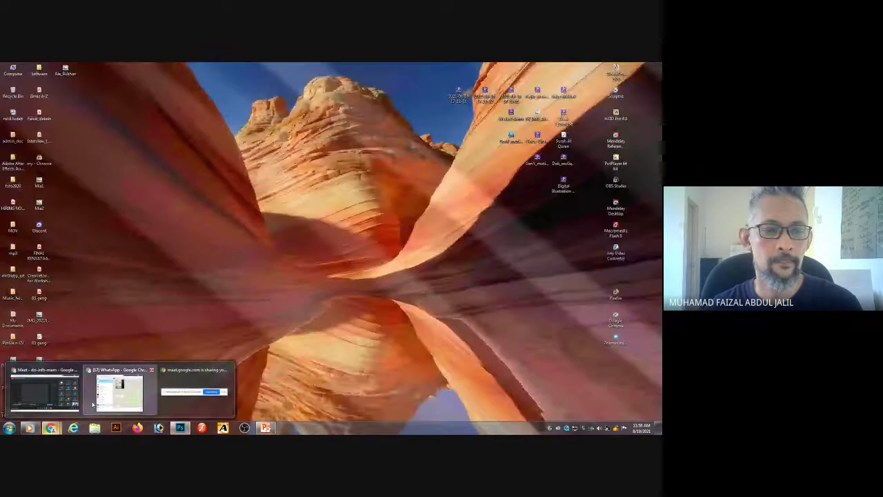
left_click(55, 400)
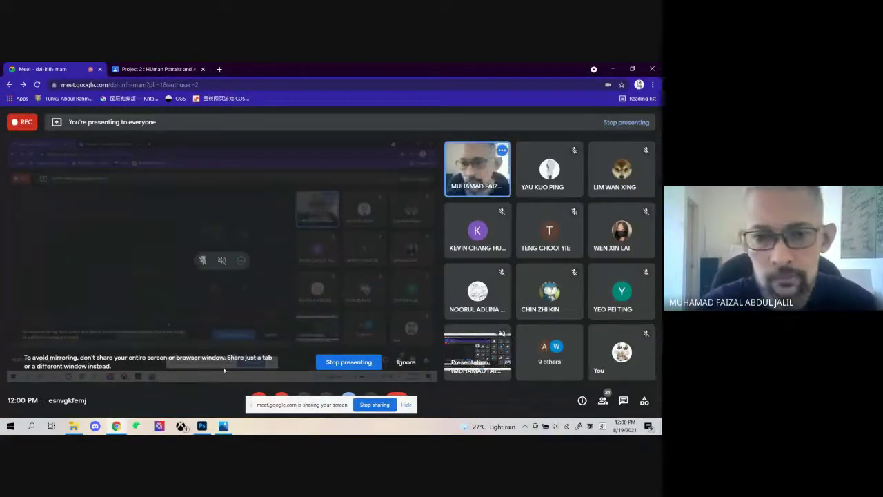
left_click(261, 398)
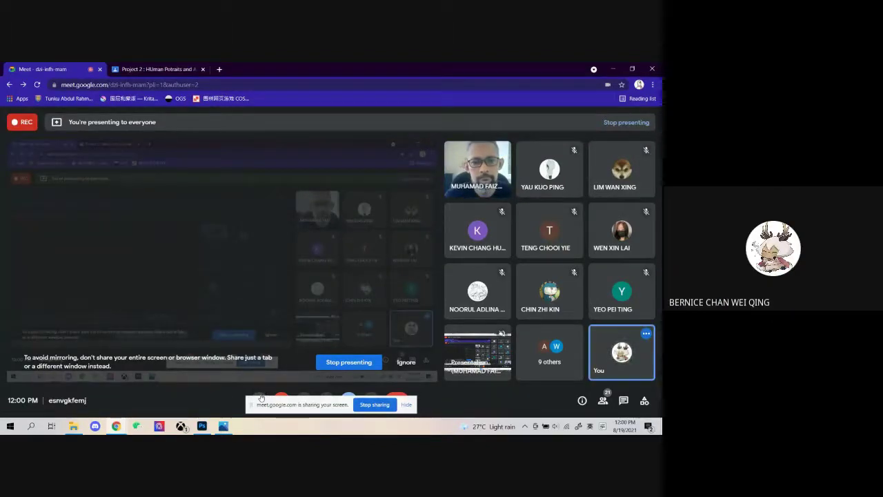
left_click(260, 397)
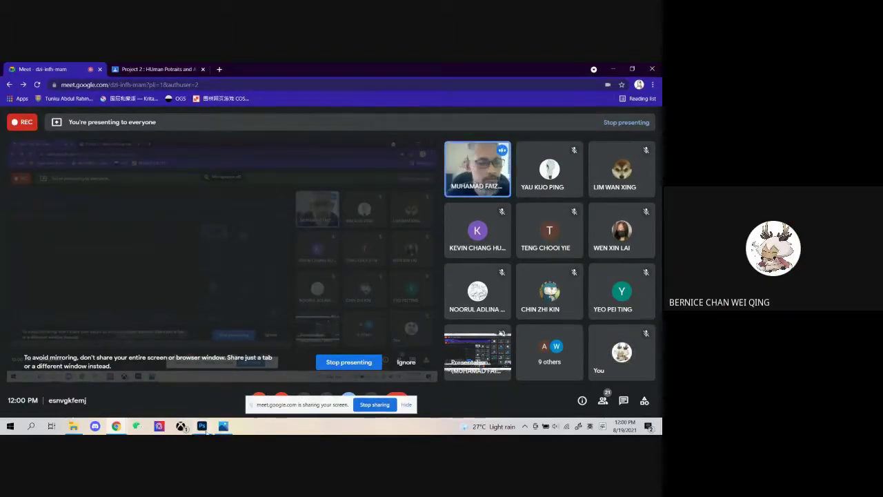
Switch to Photoshop and examine the shading of the swordsman in 1.psd, from the whole figure to the face and torso.
left_click(203, 427)
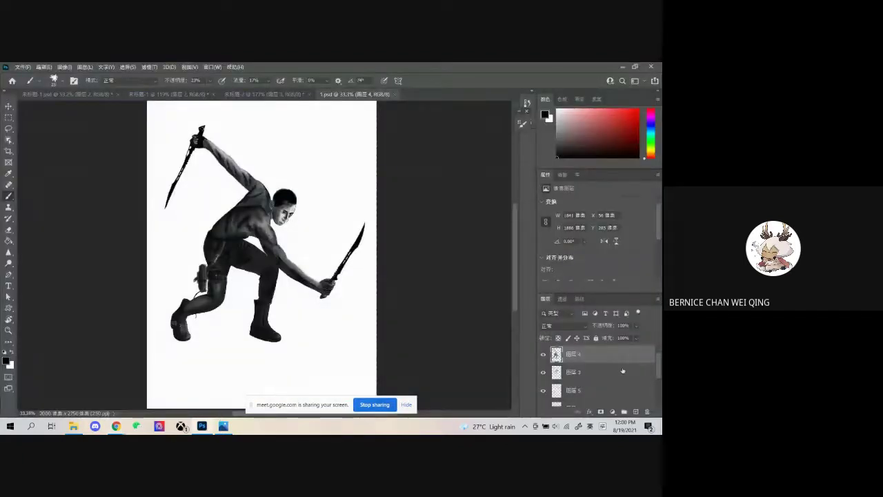
scroll(568, 374, "down", 1)
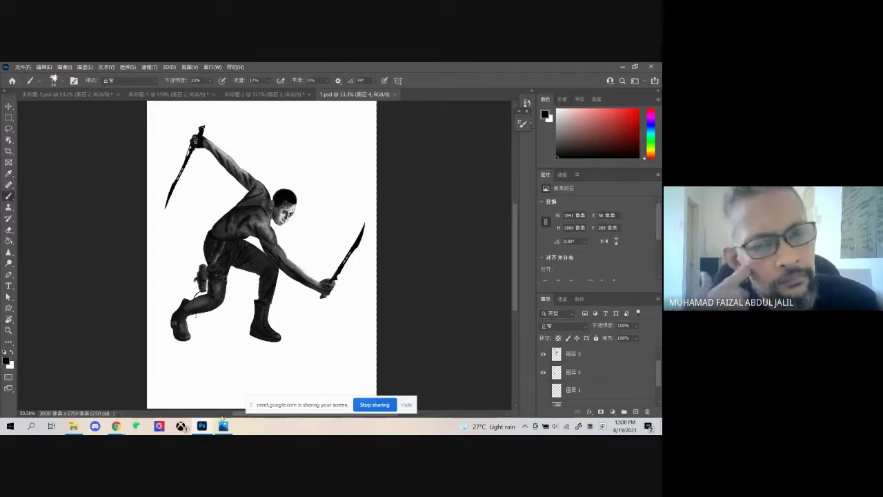
left_click(11, 426)
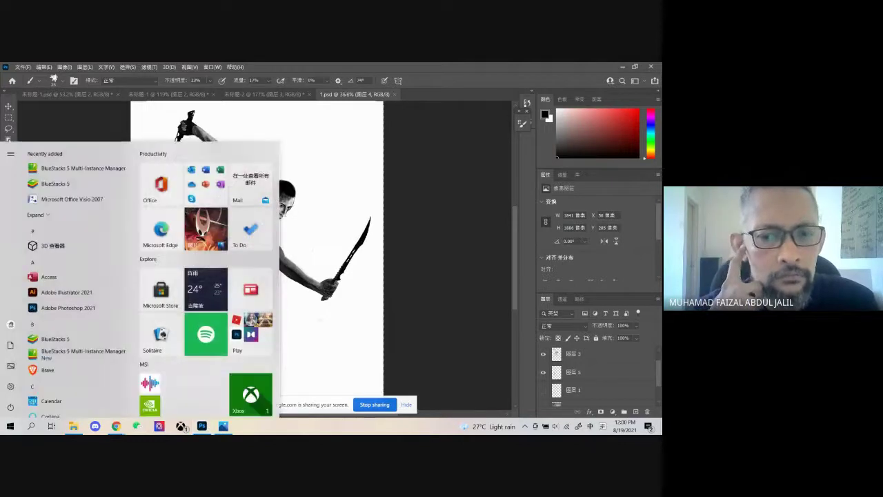
key("Escape")
scroll(346, 291, "up", 2)
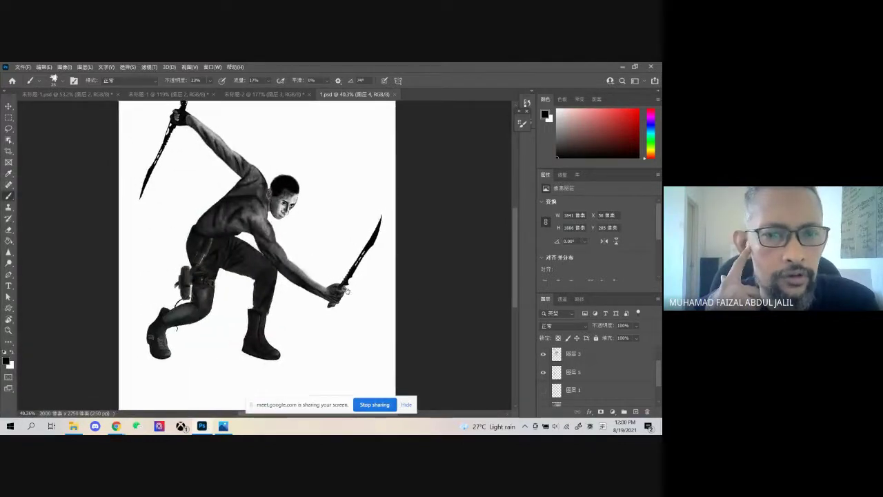
scroll(346, 291, "up", 3)
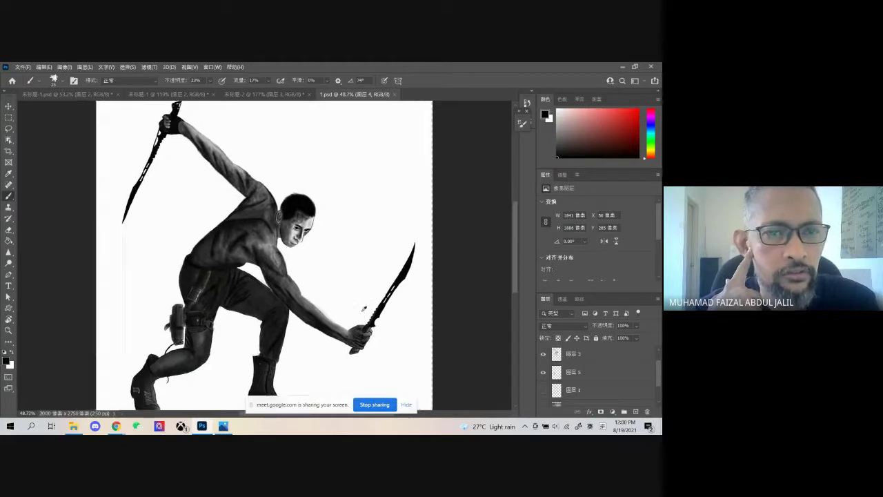
scroll(363, 308, "up", 2)
scroll(324, 256, "up", 2)
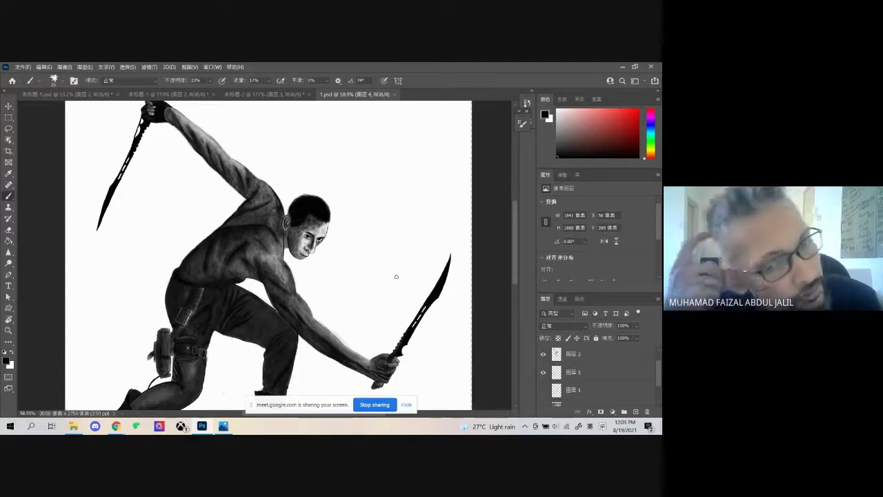
scroll(396, 278, "up", 3)
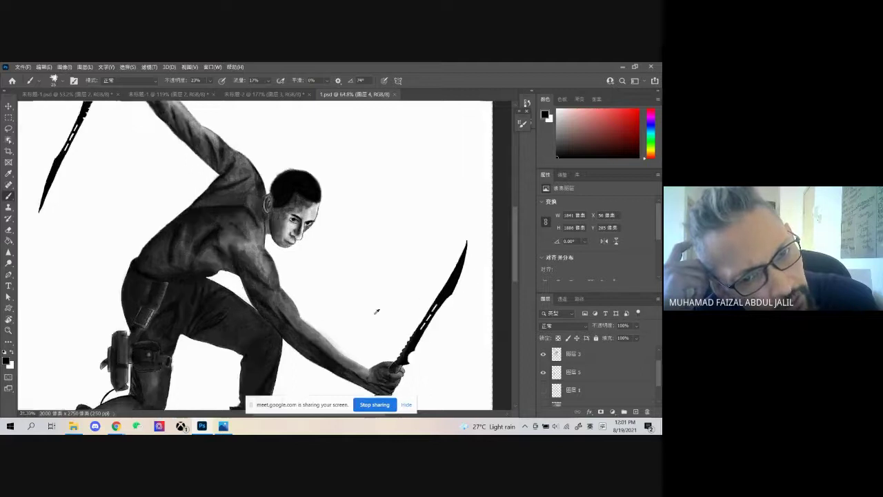
left_click_drag(400, 282, 440, 336)
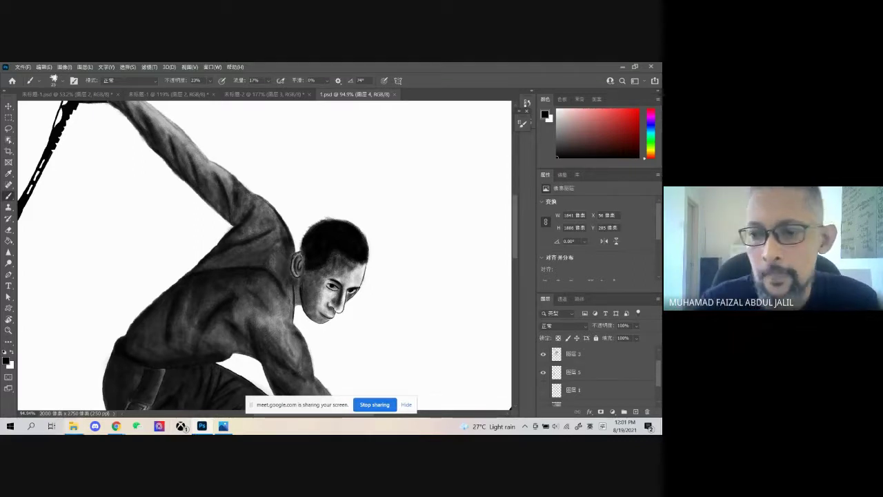
Open 2.psd from the Downloads folder and examine the shading on the runner's face, torso and thighs.
left_click(74, 426)
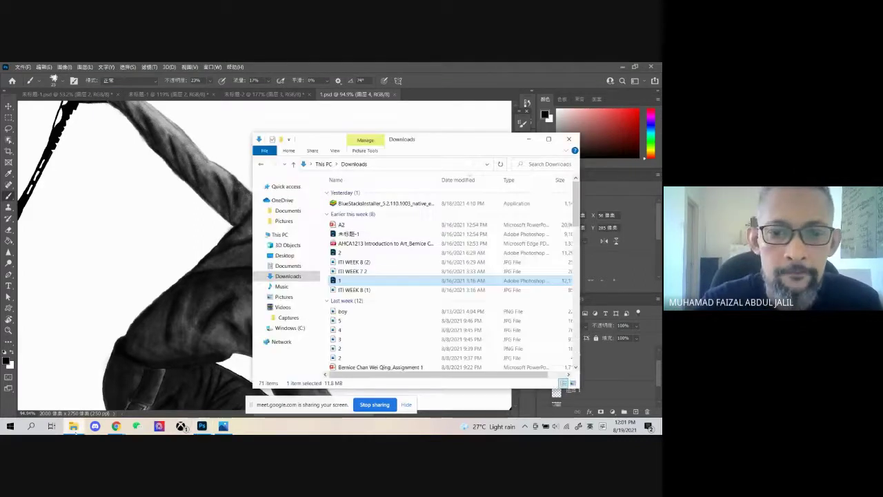
double_click(370, 252)
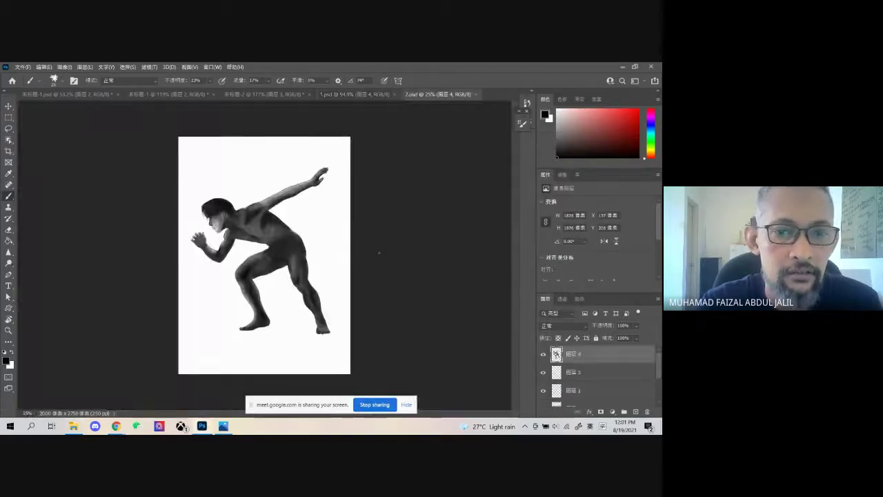
key("ctrl+plus")
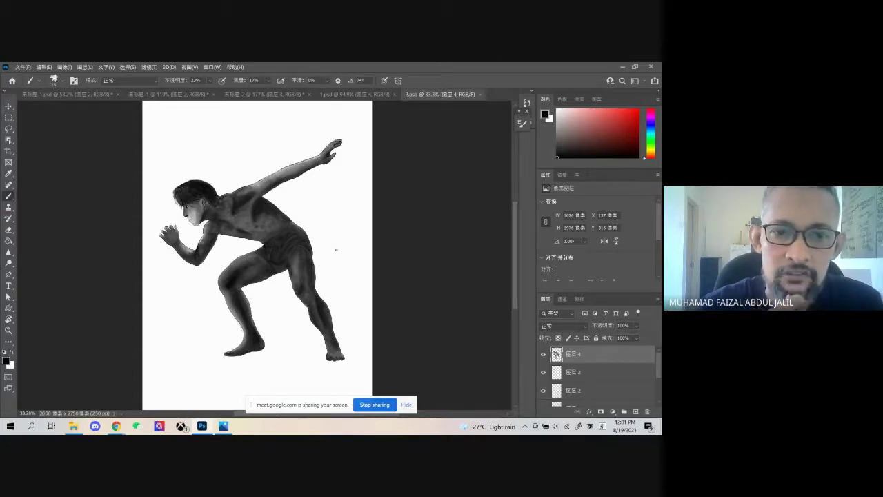
scroll(336, 250, "up", 1)
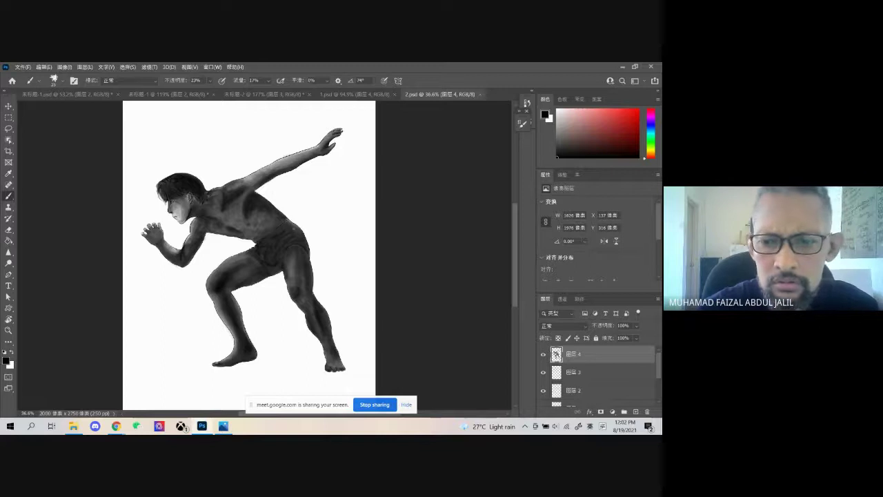
scroll(290, 214, "up", 5)
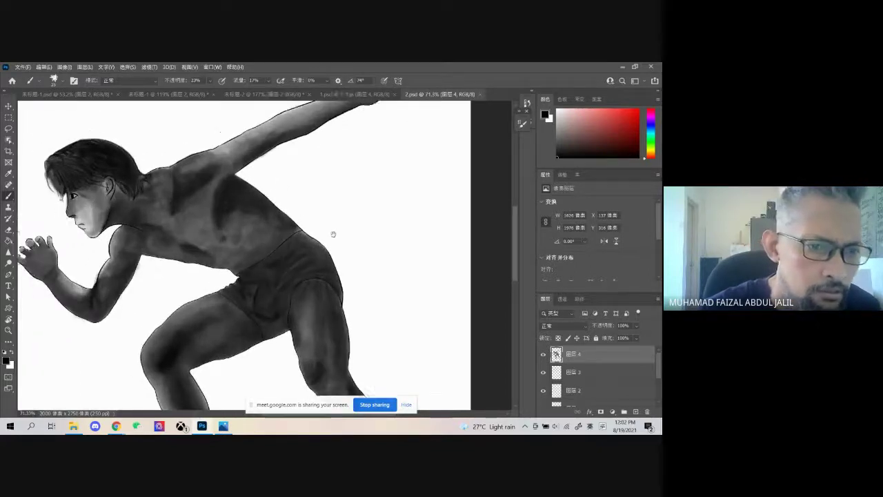
scroll(394, 243, "up", 2)
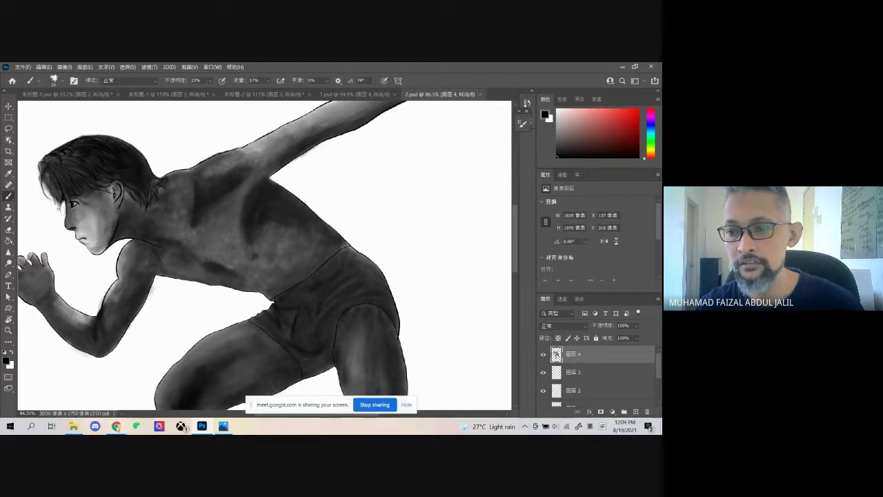
Switch back to the Google Meet call and bring up the pin option for the teacher's presentation.
mouse_move(116, 426)
left_click(108, 406)
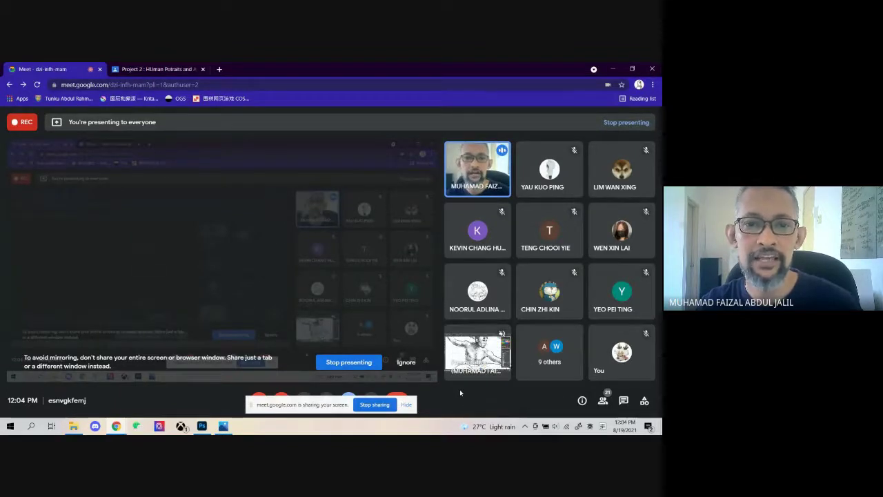
mouse_move(468, 357)
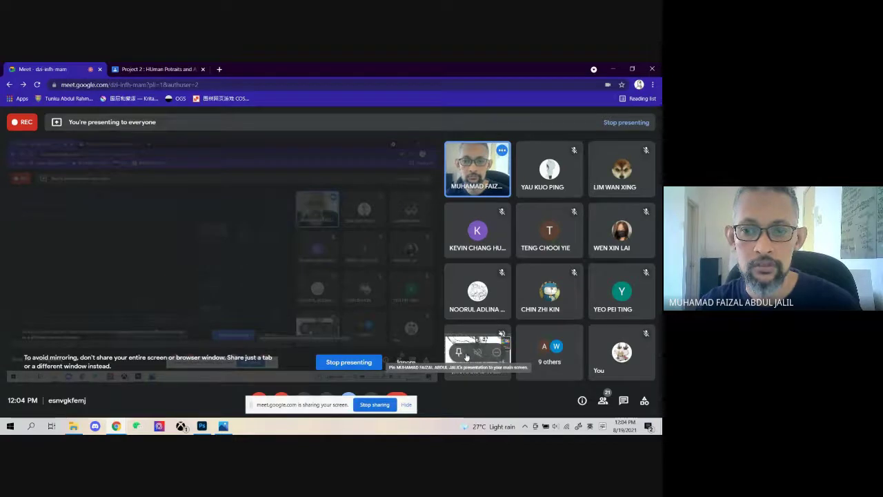